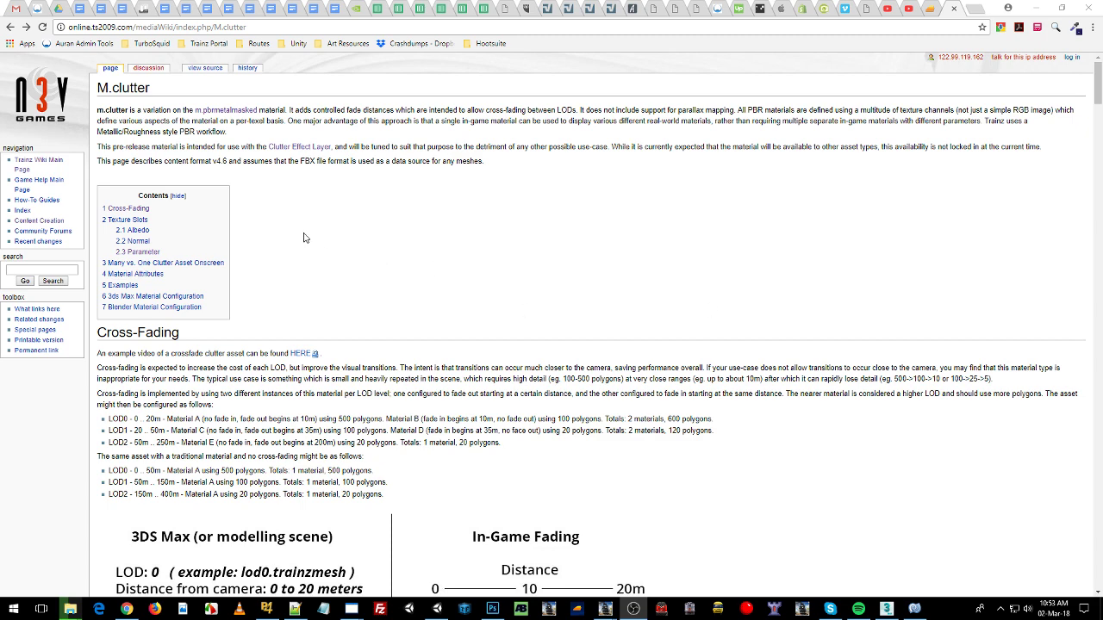
{"action": "scroll", "coordinate": [304, 237], "scroll_direction": "down", "scroll_amount": 1}
{"action": "scroll", "coordinate": [307, 233], "scroll_direction": "up", "scroll_amount": 1}
{"action": "scroll", "coordinate": [293, 201], "scroll_direction": "down", "scroll_amount": 1}
{"action": "scroll", "coordinate": [298, 194], "scroll_direction": "up", "scroll_amount": 1}
- Search Google for "trainz clutter"
{"action": "left_click", "coordinate": [232, 28]}
{"action": "type", "text": "go"}
{"action": "key", "text": "Return"}
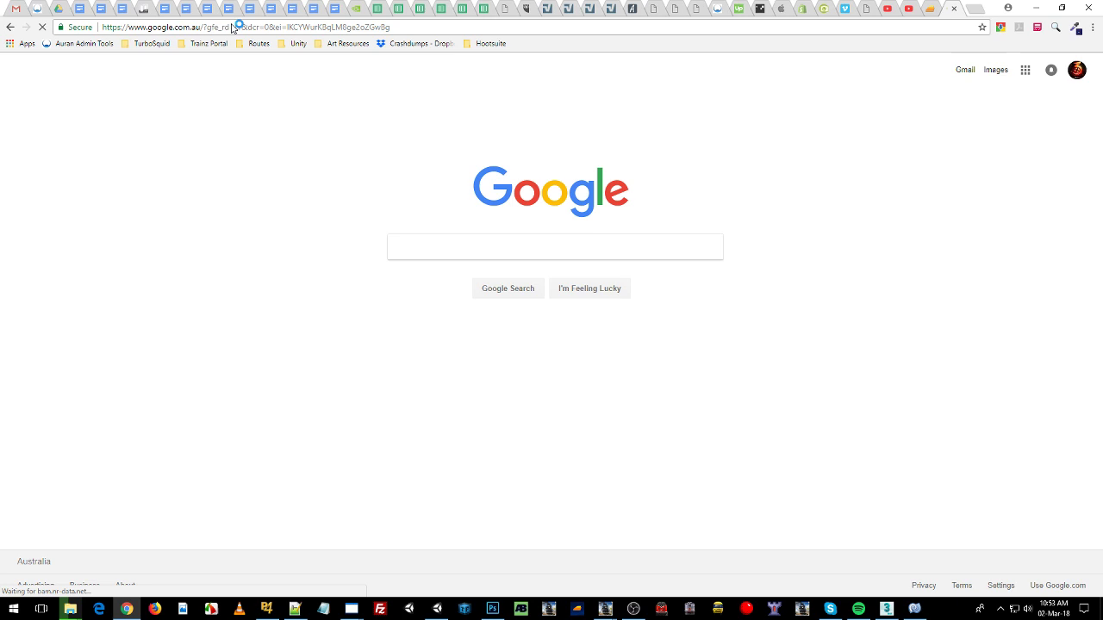
{"action": "type", "text": "trainz clutter"}
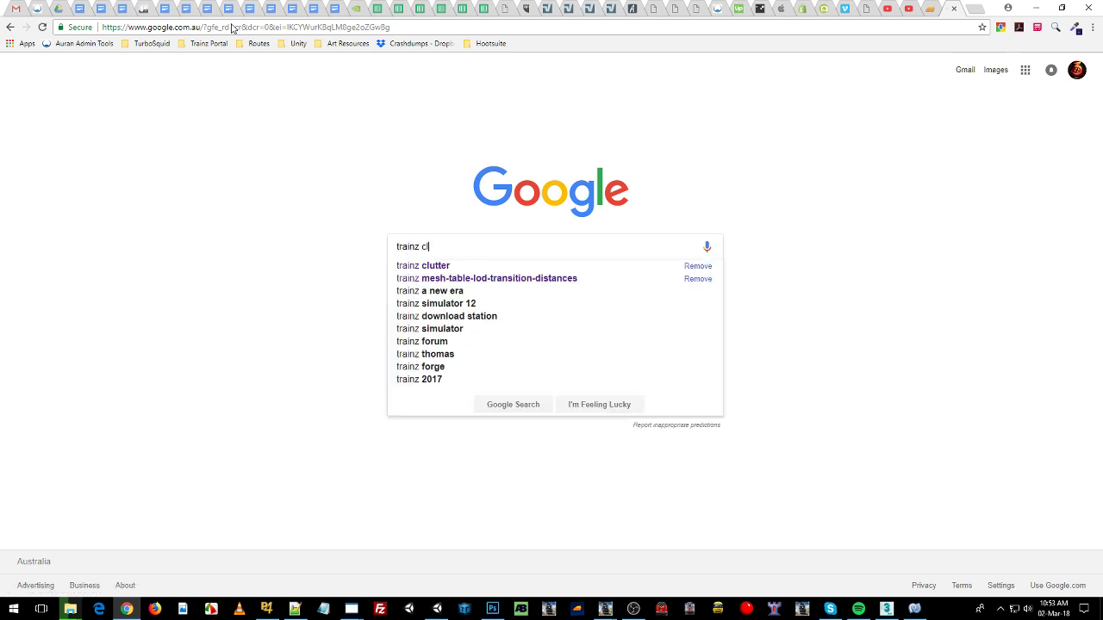
{"action": "key", "text": "Return"}
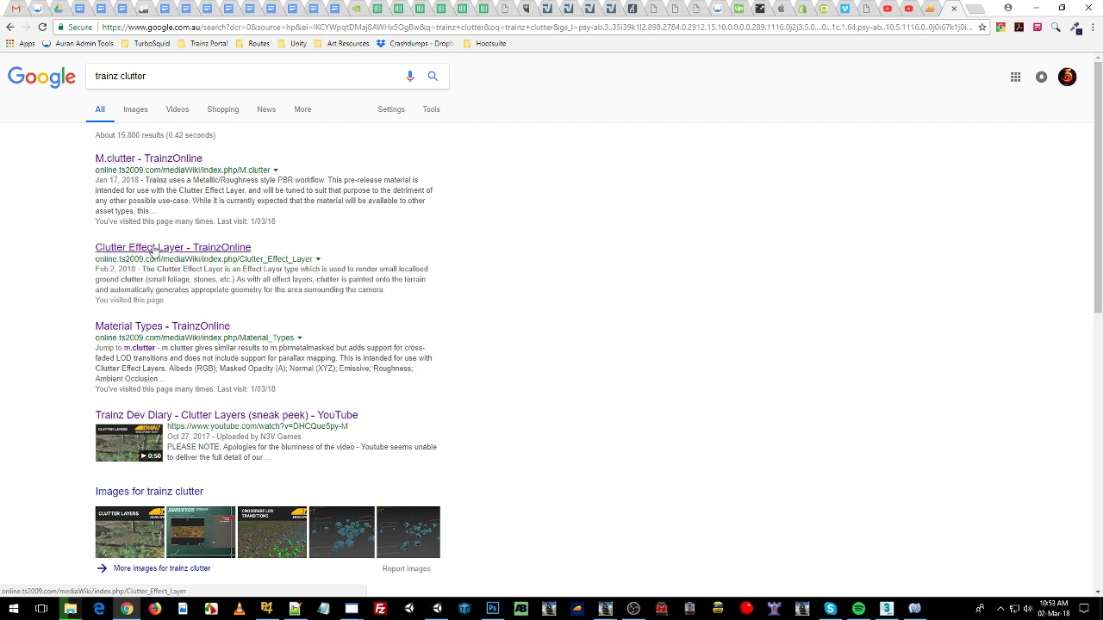
- Open the Clutter Effect Layer result from TrainzOnline and skim its modelling configuration, asset selection and example usage sections
{"action": "left_click", "coordinate": [155, 250]}
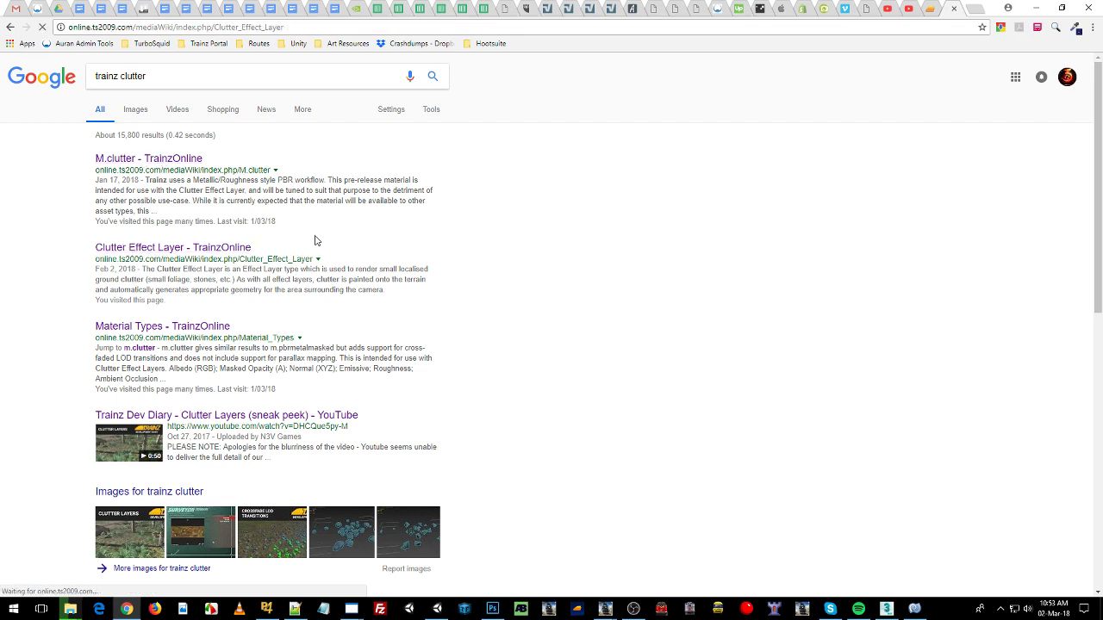
{"action": "scroll", "coordinate": [342, 227], "scroll_direction": "down", "scroll_amount": 3}
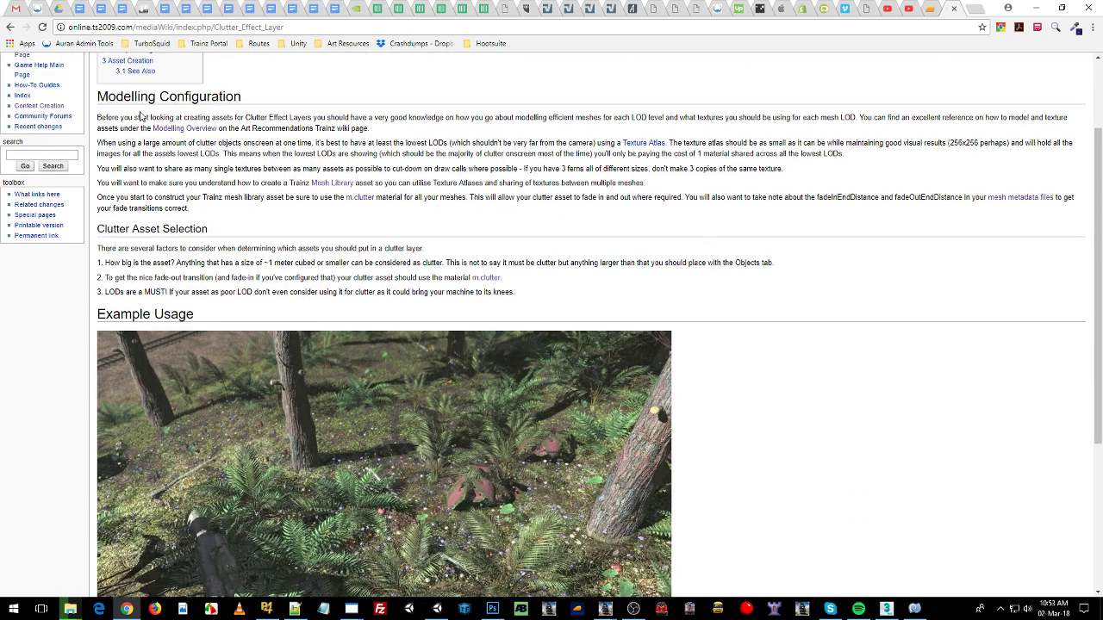
{"action": "scroll", "coordinate": [138, 172], "scroll_direction": "down", "scroll_amount": 2}
{"action": "scroll", "coordinate": [138, 172], "scroll_direction": "down", "scroll_amount": 5}
{"action": "scroll", "coordinate": [353, 289], "scroll_direction": "up", "scroll_amount": 1}
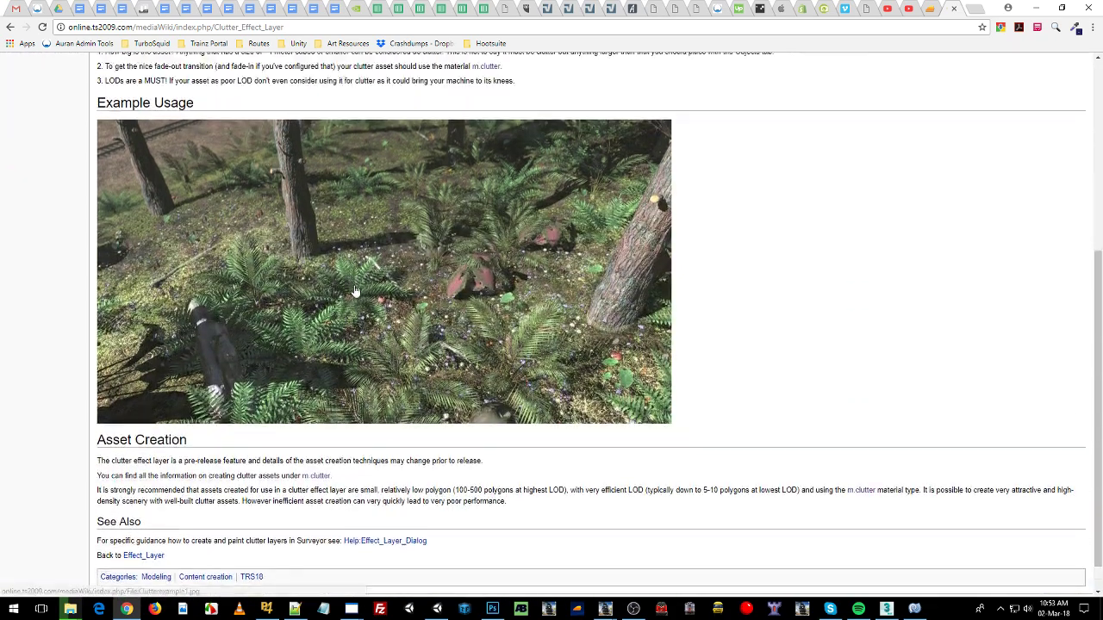
{"action": "scroll", "coordinate": [354, 292], "scroll_direction": "up", "scroll_amount": 8}
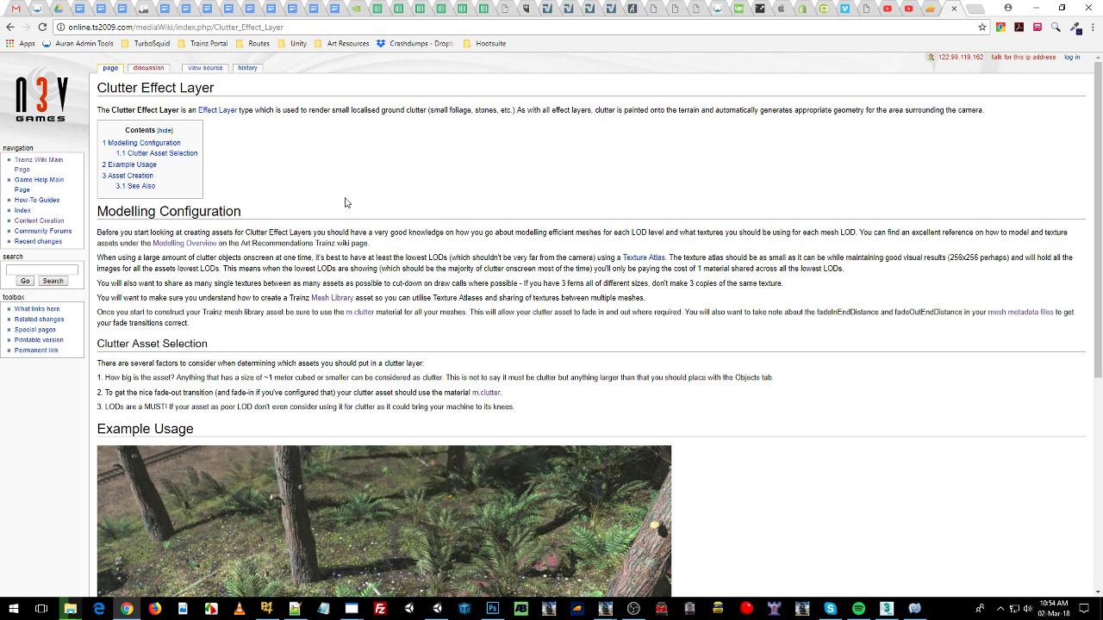
- Return to the search results, open the M.clutter page and skim its cross-fading diagram and crossfade metadata configuration
{"action": "key", "text": "alt+Left"}
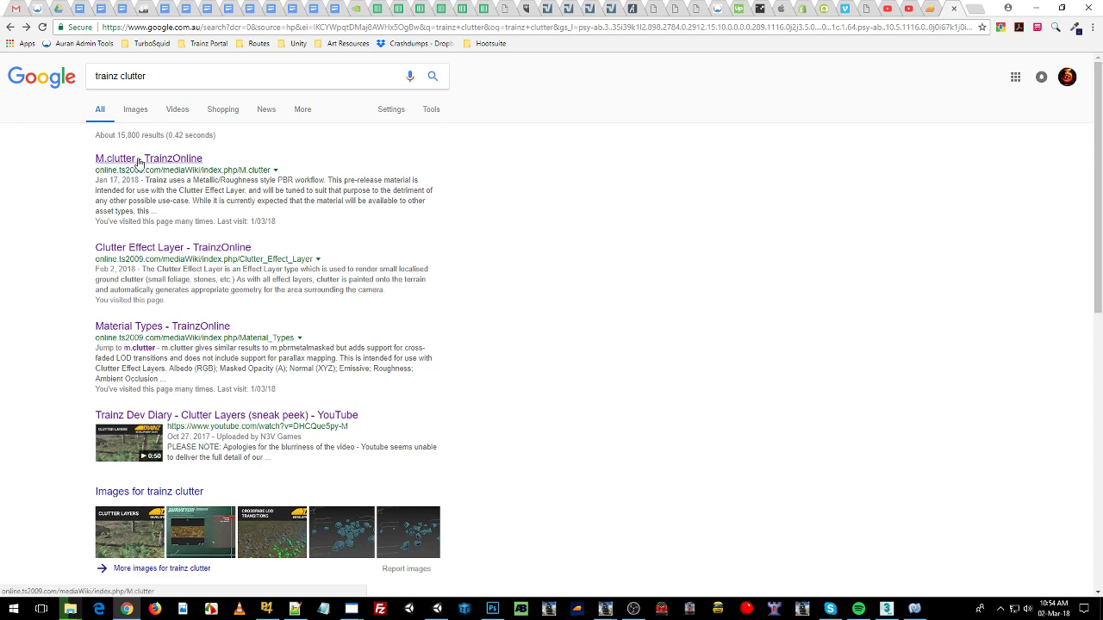
{"action": "left_click", "coordinate": [137, 161]}
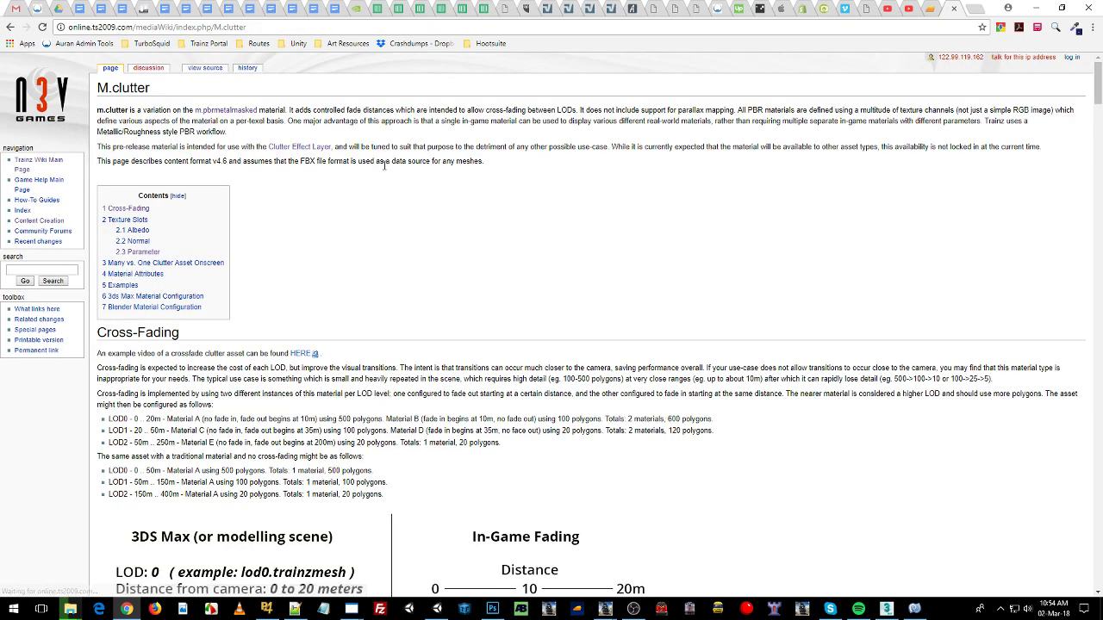
{"action": "scroll", "coordinate": [360, 164], "scroll_direction": "down", "scroll_amount": 1}
{"action": "scroll", "coordinate": [362, 168], "scroll_direction": "down", "scroll_amount": 5}
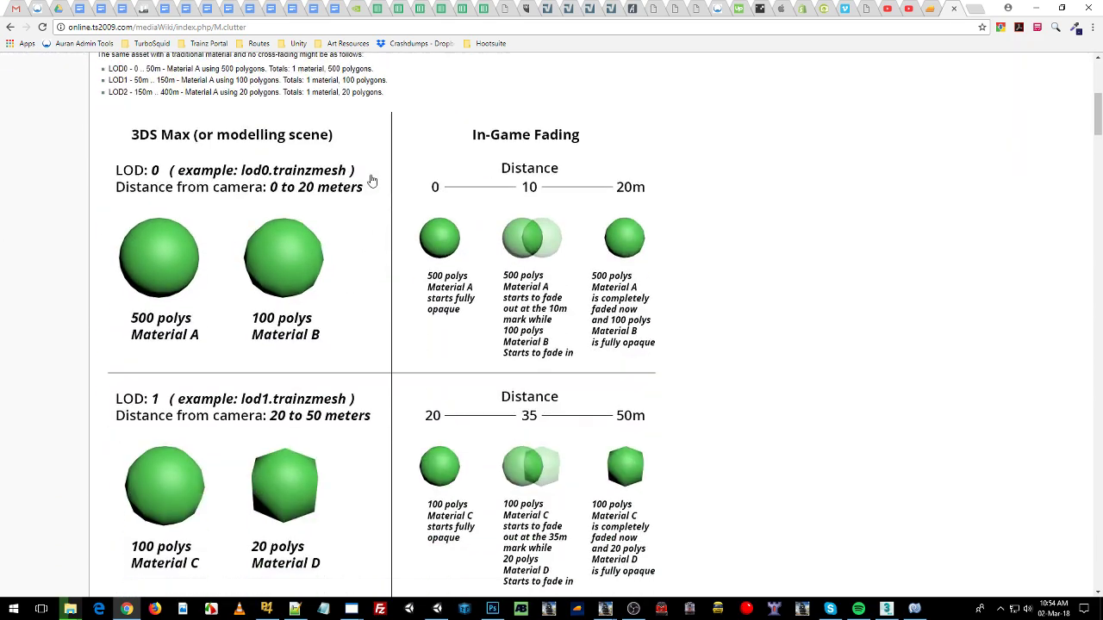
{"action": "scroll", "coordinate": [370, 176], "scroll_direction": "down", "scroll_amount": 12}
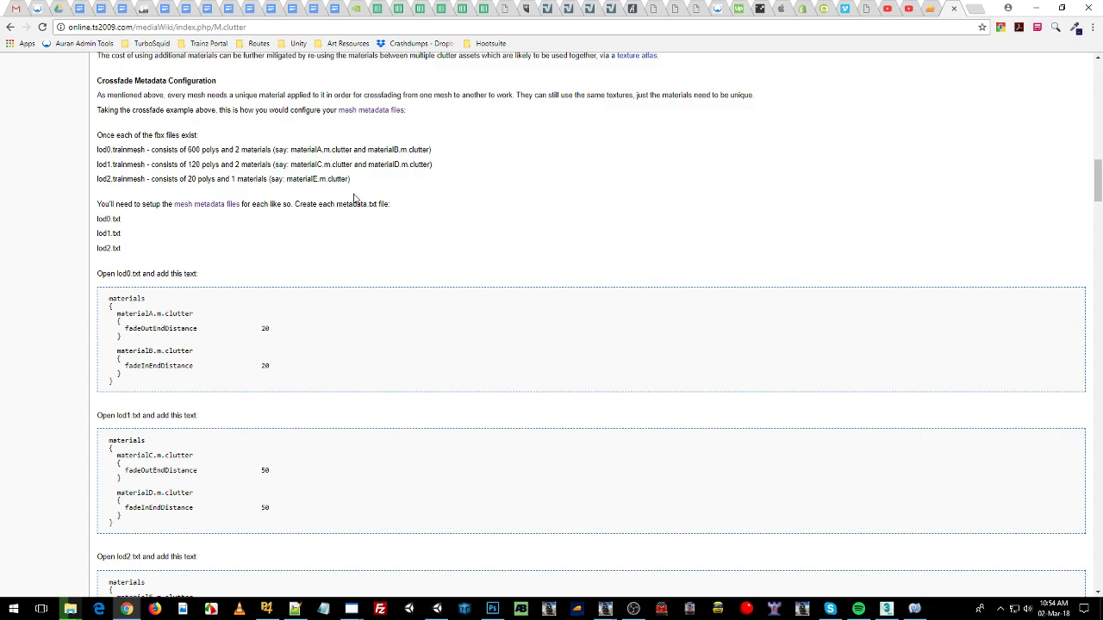
{"action": "scroll", "coordinate": [354, 199], "scroll_direction": "up", "scroll_amount": 15}
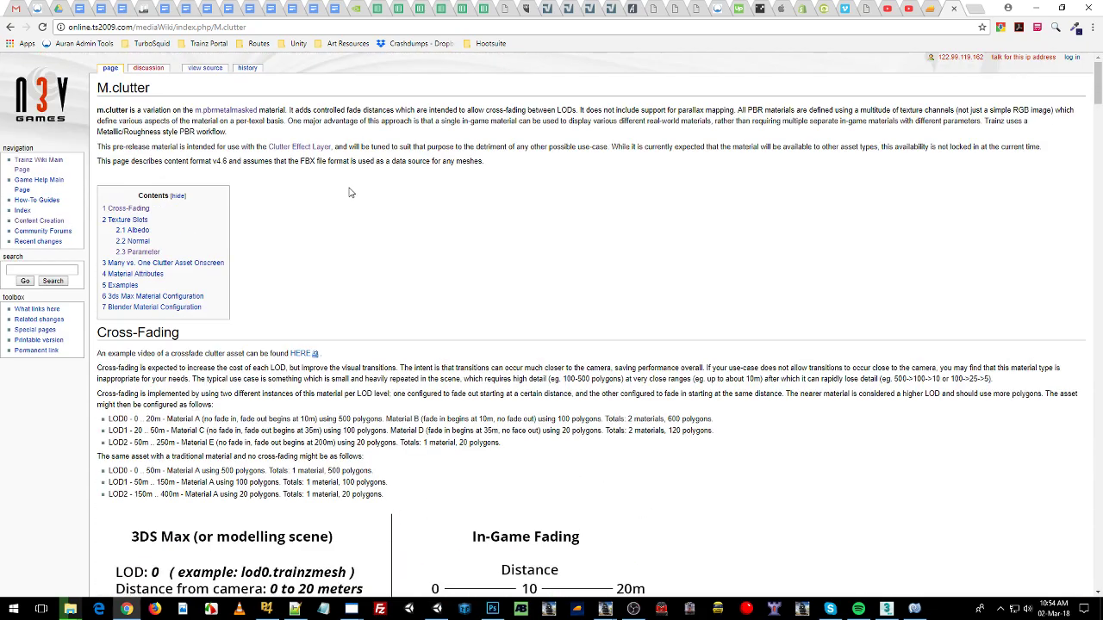
- Go back to the search results, open the Material Types page and review the PBR material types from m.pbrmetal to m.clutter
{"action": "key", "text": "alt+Left"}
{"action": "left_click", "coordinate": [222, 330]}
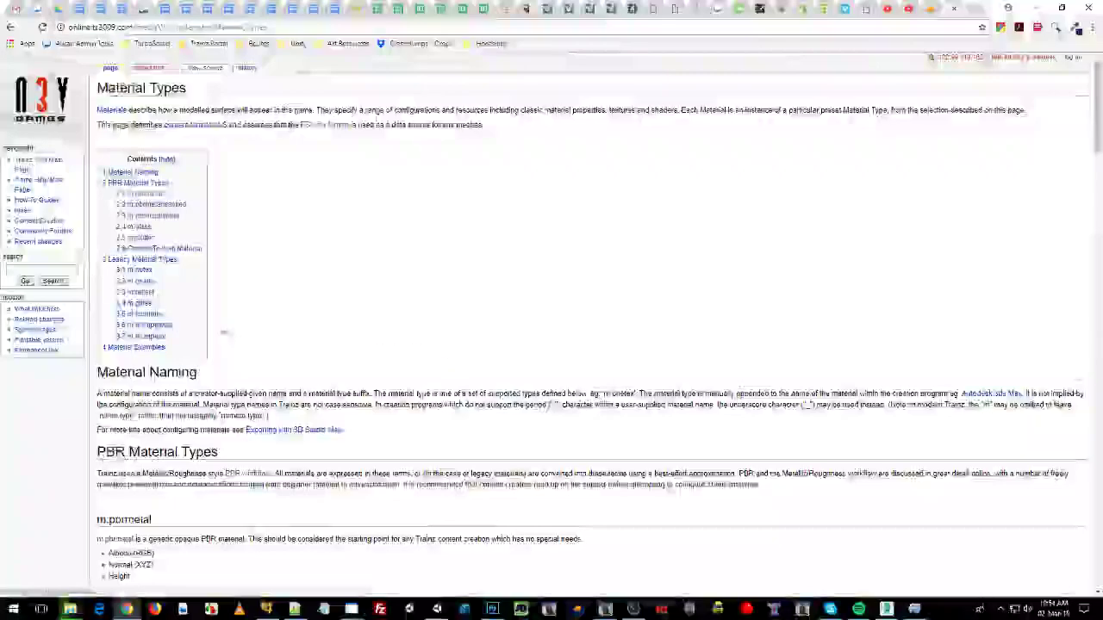
{"action": "scroll", "coordinate": [130, 258], "scroll_direction": "down", "scroll_amount": 3}
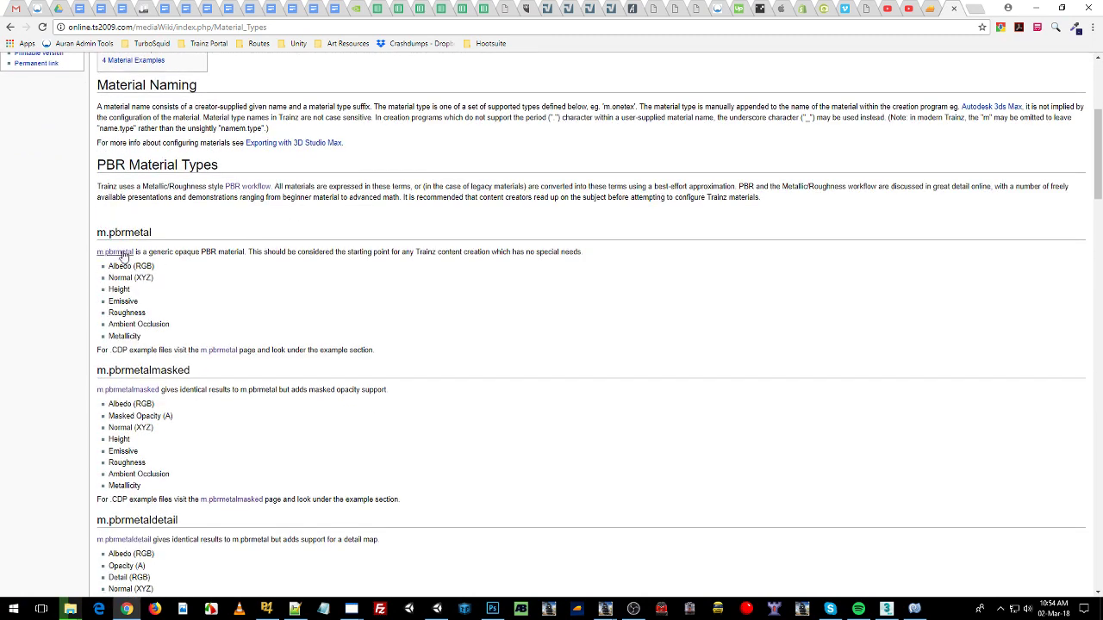
{"action": "left_click_drag", "start_coordinate": [105, 231], "coordinate": [181, 319]}
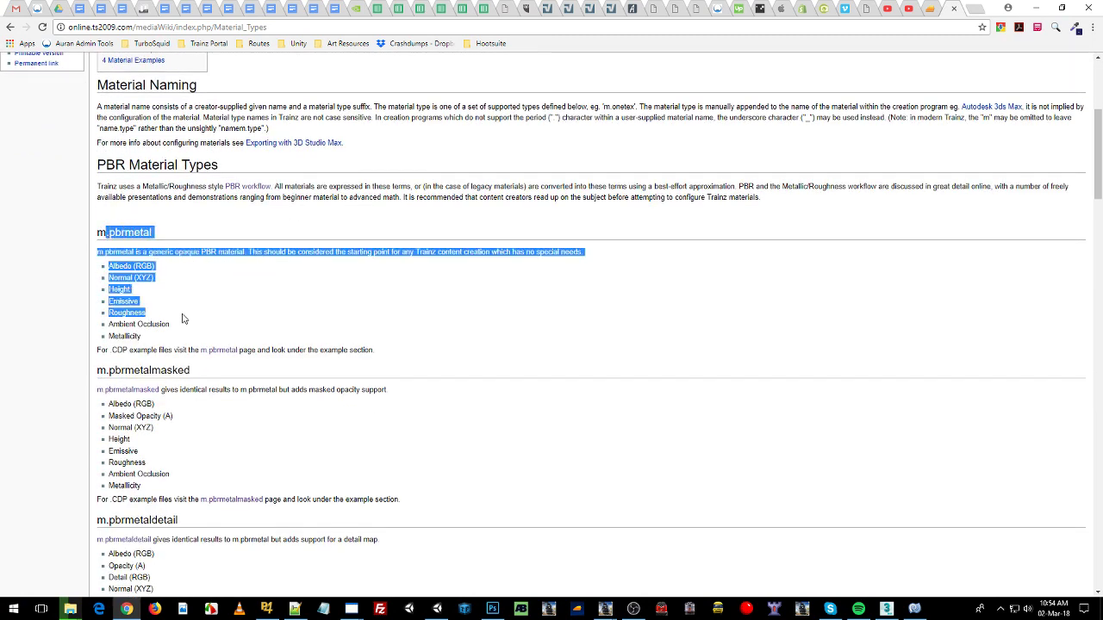
{"action": "left_click", "coordinate": [196, 307]}
{"action": "scroll", "coordinate": [230, 271], "scroll_direction": "down", "scroll_amount": 2}
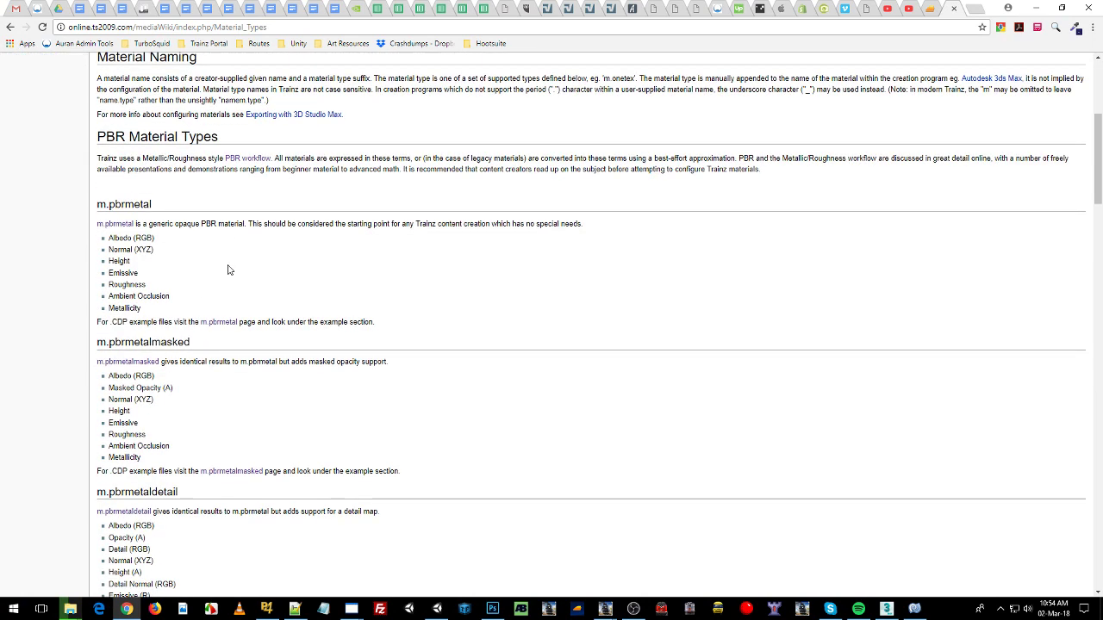
{"action": "scroll", "coordinate": [306, 392], "scroll_direction": "down", "scroll_amount": 1}
{"action": "scroll", "coordinate": [306, 387], "scroll_direction": "down", "scroll_amount": 1}
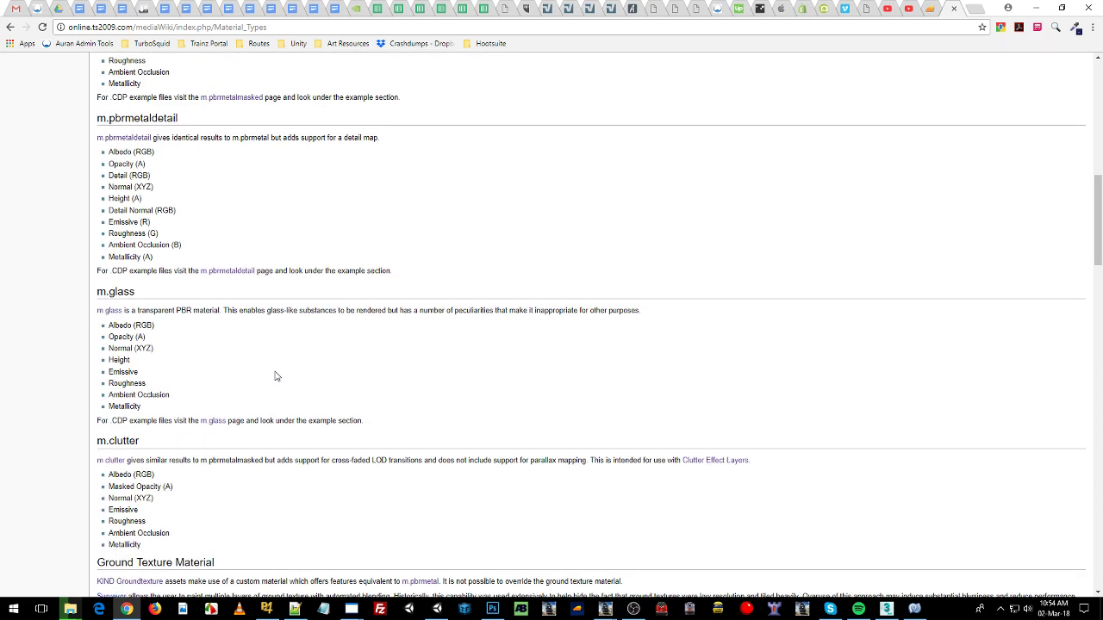
{"action": "scroll", "coordinate": [267, 409], "scroll_direction": "down", "scroll_amount": 1}
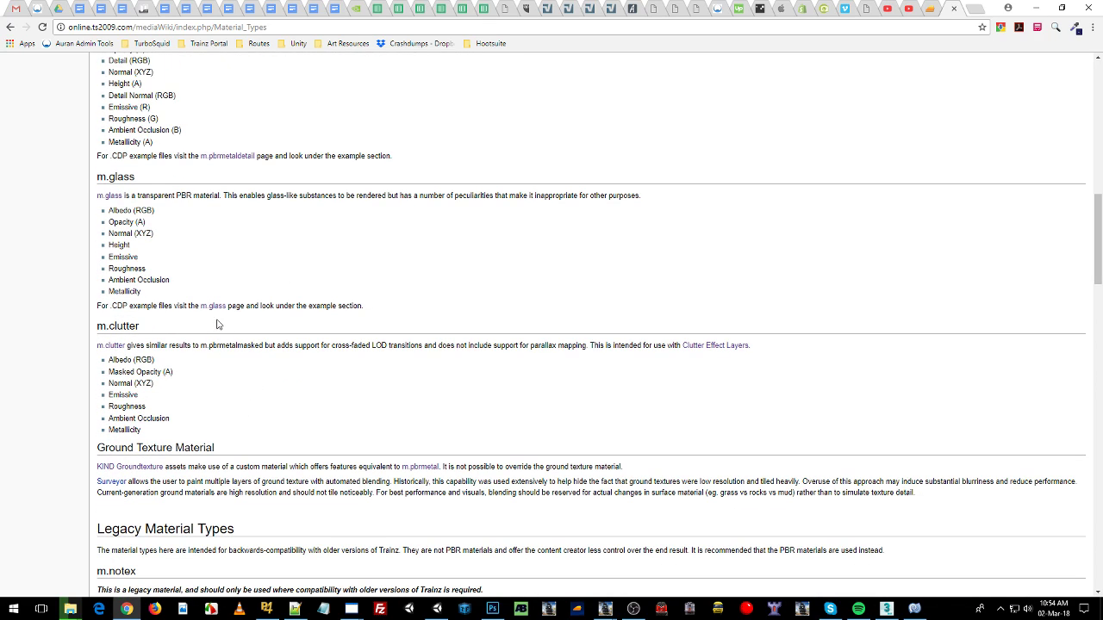
{"action": "scroll", "coordinate": [224, 319], "scroll_direction": "up", "scroll_amount": 2}
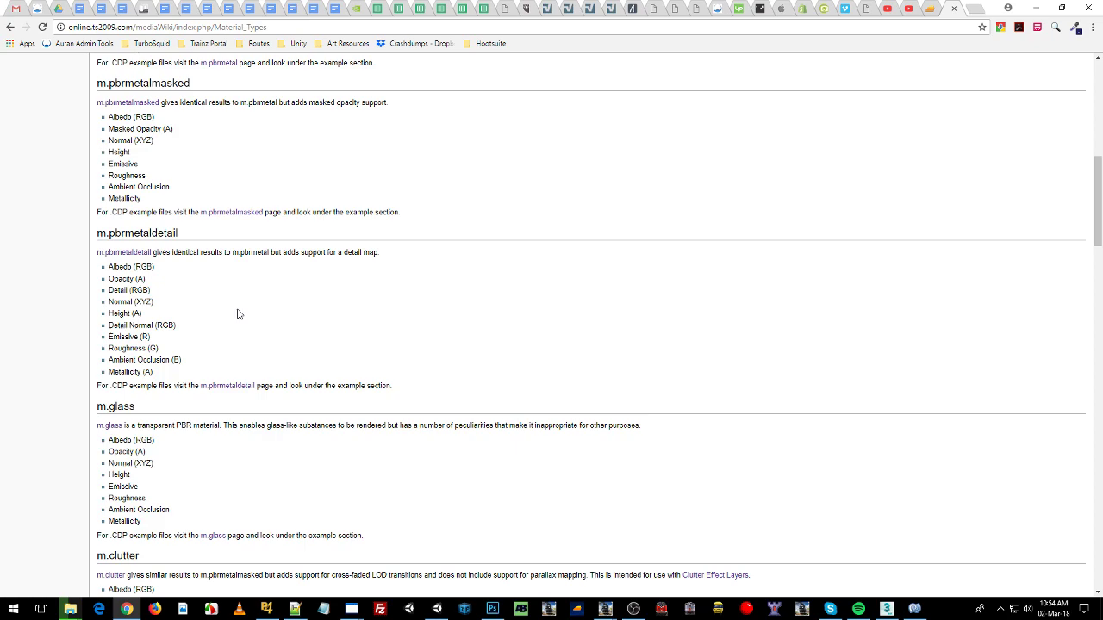
{"action": "scroll", "coordinate": [241, 405], "scroll_direction": "down", "scroll_amount": 2}
{"action": "scroll", "coordinate": [278, 312], "scroll_direction": "up", "scroll_amount": 12}
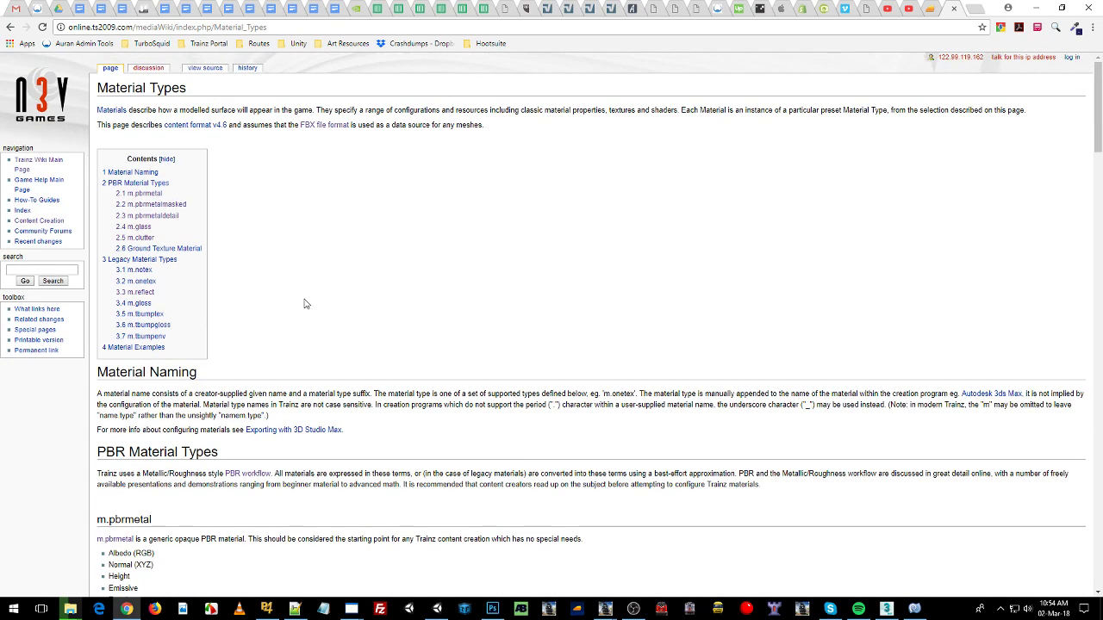
- Reopen the M.clutter page from the search results and examine the Cross-Fading section with its LOD distance diagram
{"action": "key", "text": "alt+Left"}
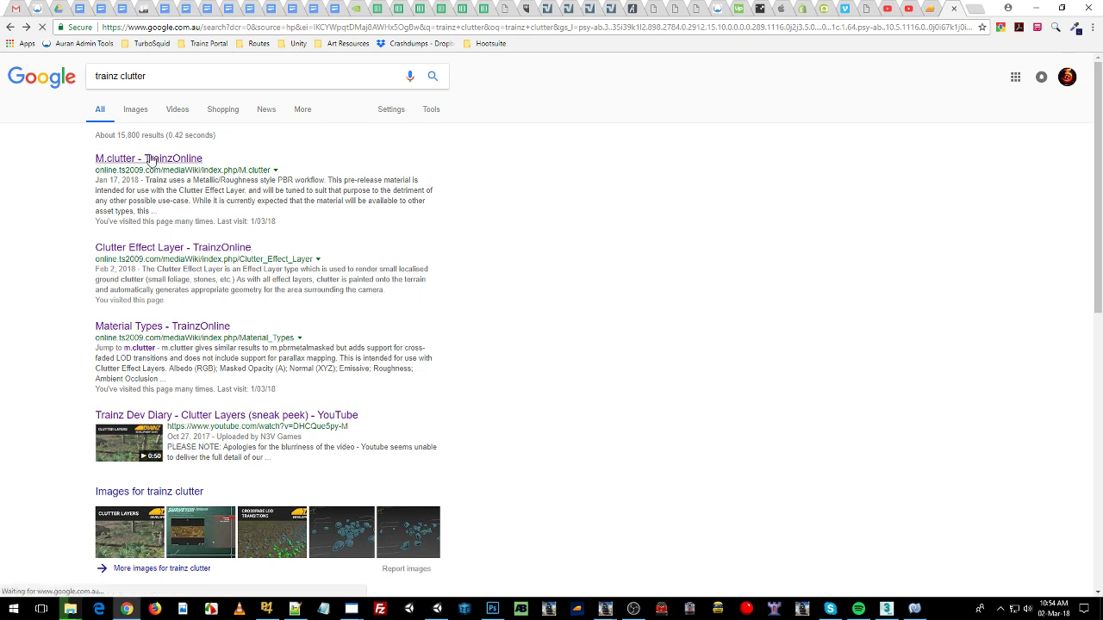
{"action": "left_click", "coordinate": [149, 160]}
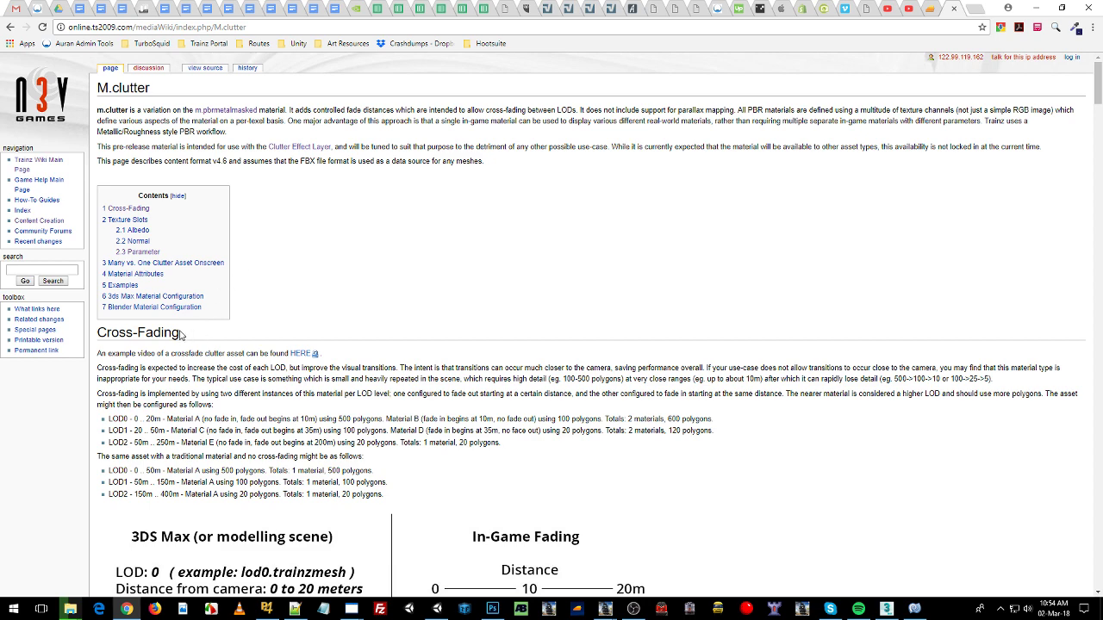
{"action": "left_click_drag", "start_coordinate": [183, 333], "coordinate": [97, 332]}
{"action": "left_click", "coordinate": [397, 246]}
{"action": "scroll", "coordinate": [342, 256], "scroll_direction": "down", "scroll_amount": 2}
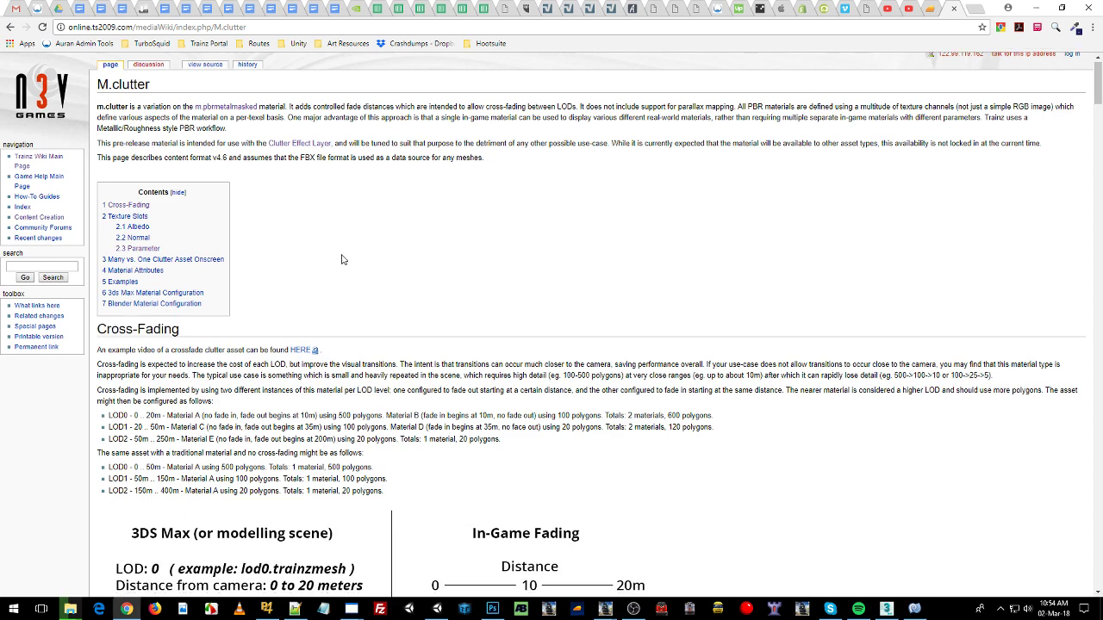
{"action": "scroll", "coordinate": [342, 256], "scroll_direction": "down", "scroll_amount": 7}
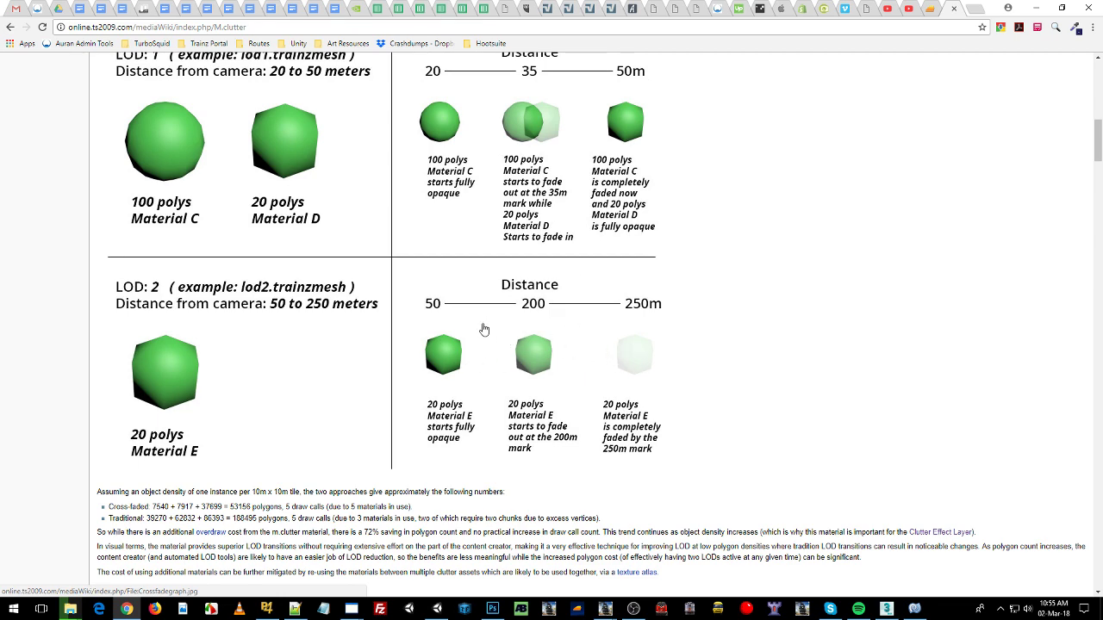
{"action": "scroll", "coordinate": [491, 358], "scroll_direction": "up", "scroll_amount": 3}
{"action": "scroll", "coordinate": [493, 360], "scroll_direction": "up", "scroll_amount": 6}
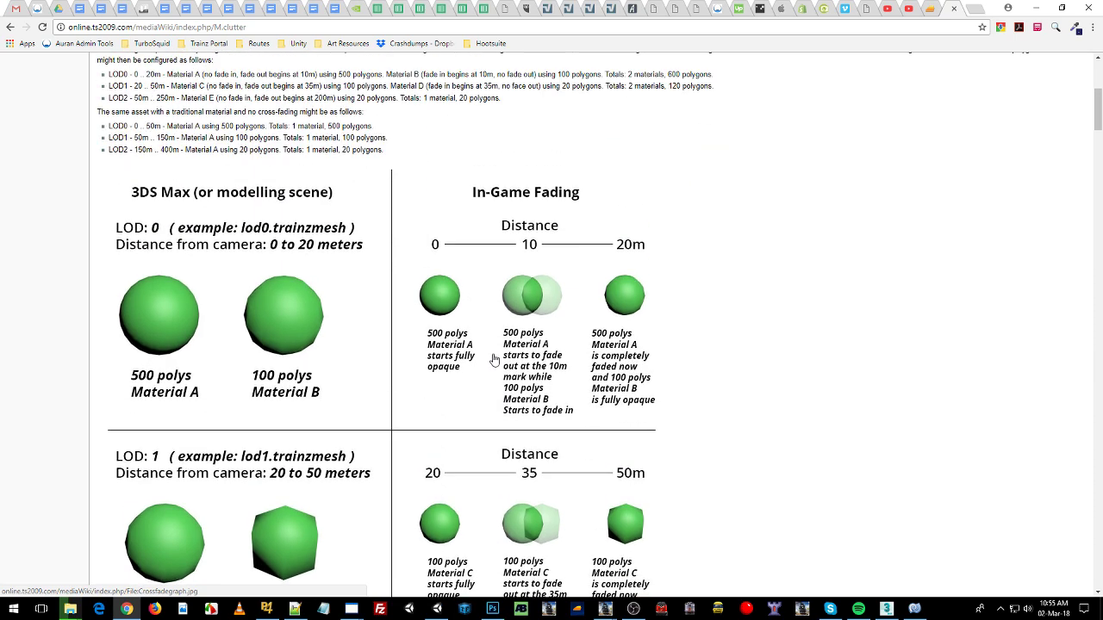
{"action": "scroll", "coordinate": [491, 360], "scroll_direction": "down", "scroll_amount": 1}
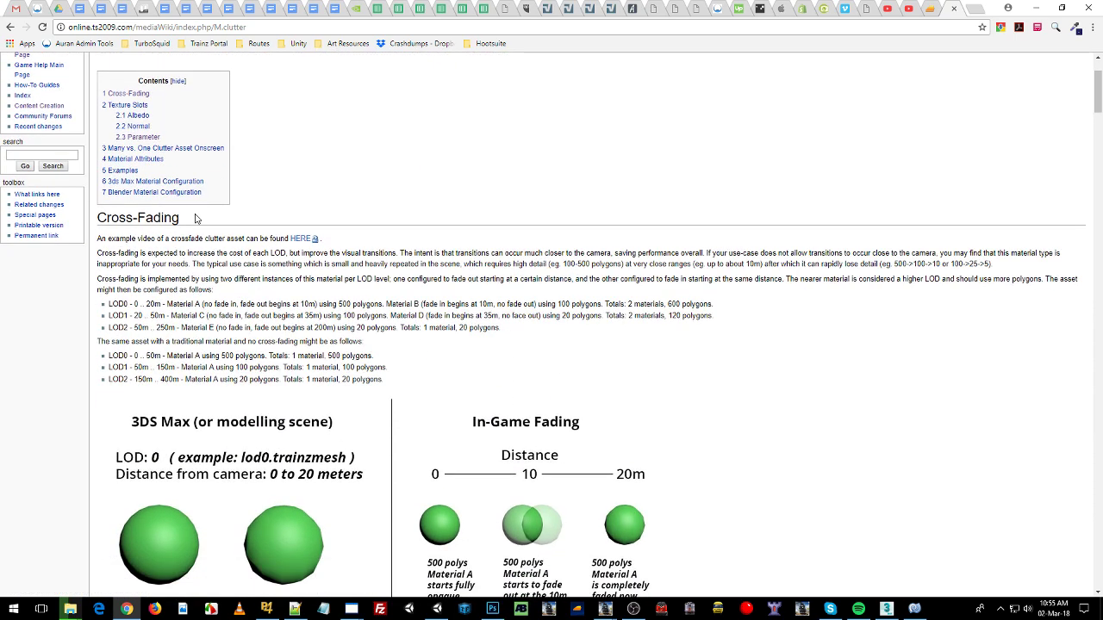
- Highlight the Cross-Fading heading on the M.clutter page and look over the LOD configuration text below it
{"action": "left_click_drag", "start_coordinate": [181, 217], "coordinate": [100, 211]}
{"action": "left_click", "coordinate": [170, 237]}
{"action": "left_click_drag", "start_coordinate": [182, 222], "coordinate": [101, 216]}
{"action": "scroll", "coordinate": [392, 327], "scroll_direction": "down", "scroll_amount": 2}
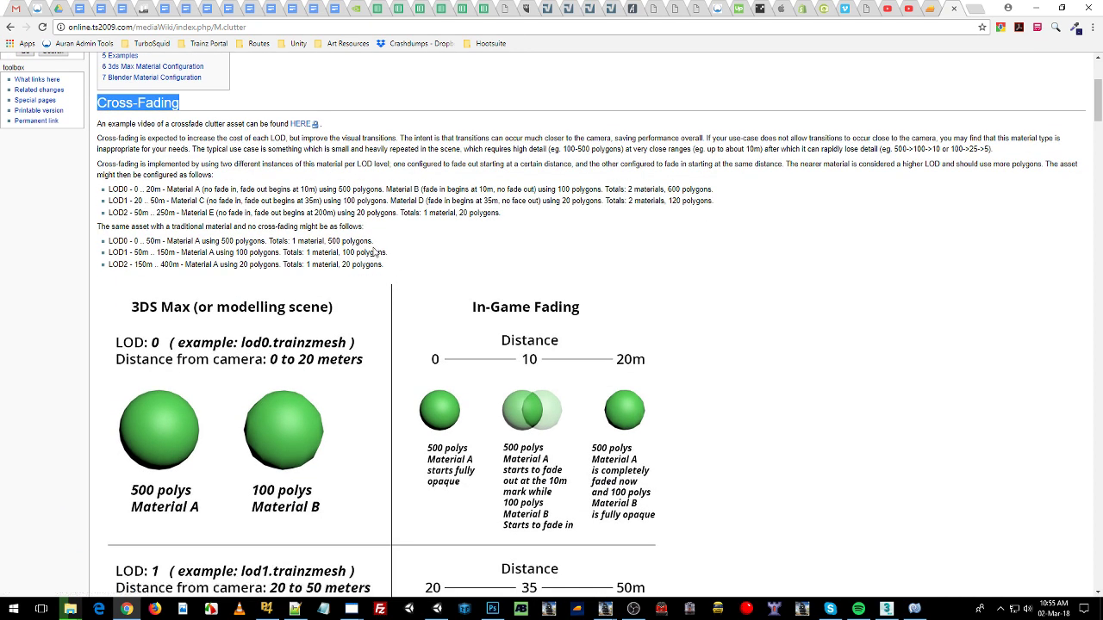
{"action": "scroll", "coordinate": [369, 241], "scroll_direction": "up", "scroll_amount": 4}
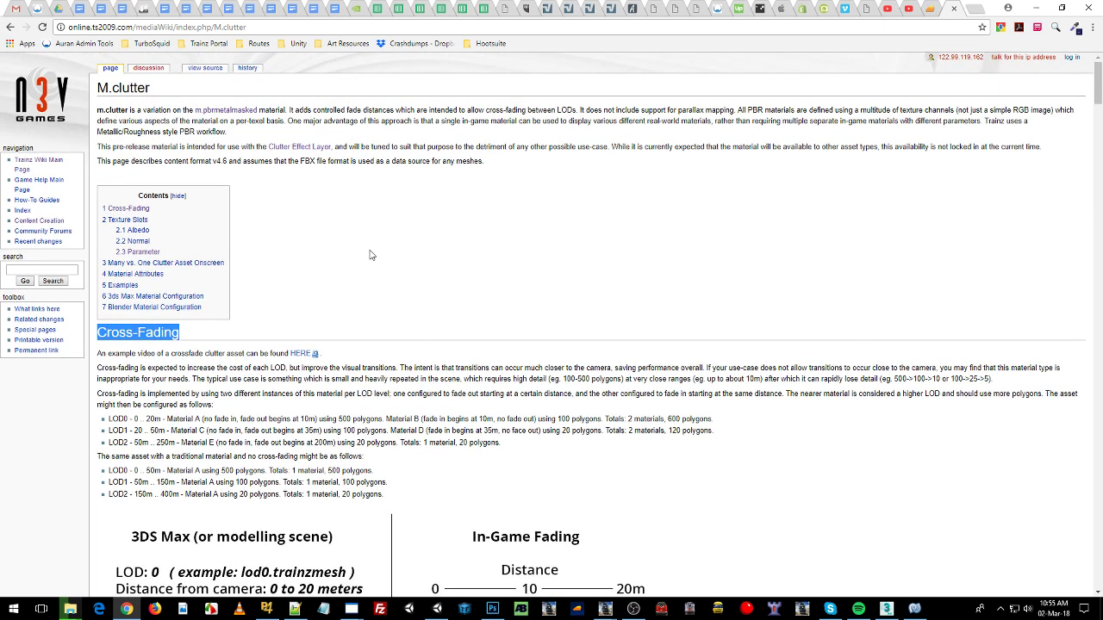
{"action": "left_click", "coordinate": [371, 255]}
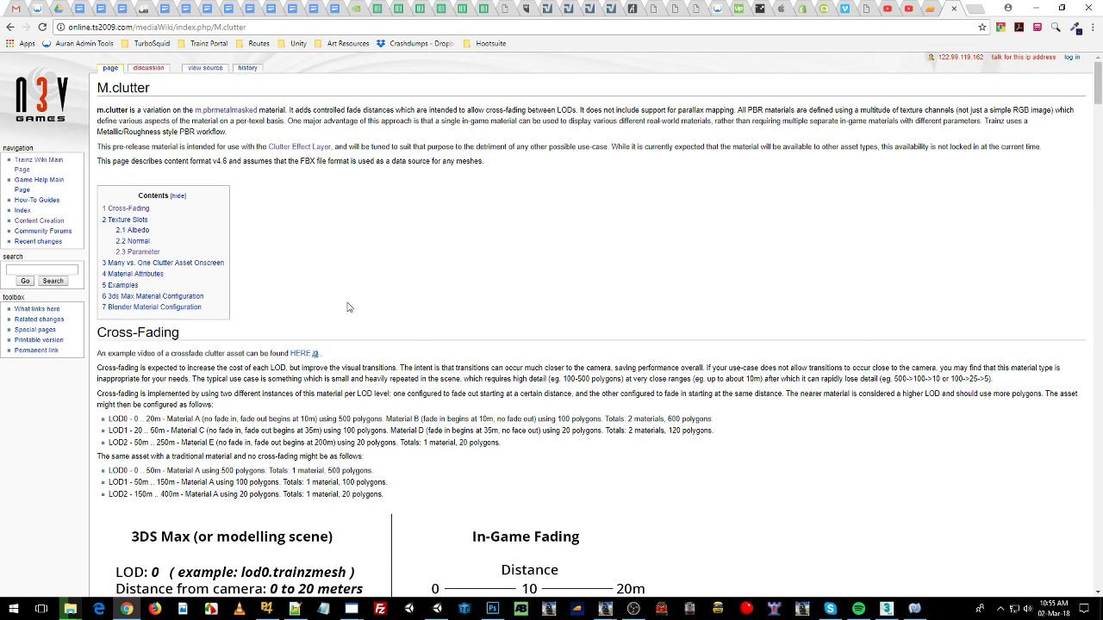
{"action": "left_click_drag", "start_coordinate": [180, 333], "coordinate": [97, 332]}
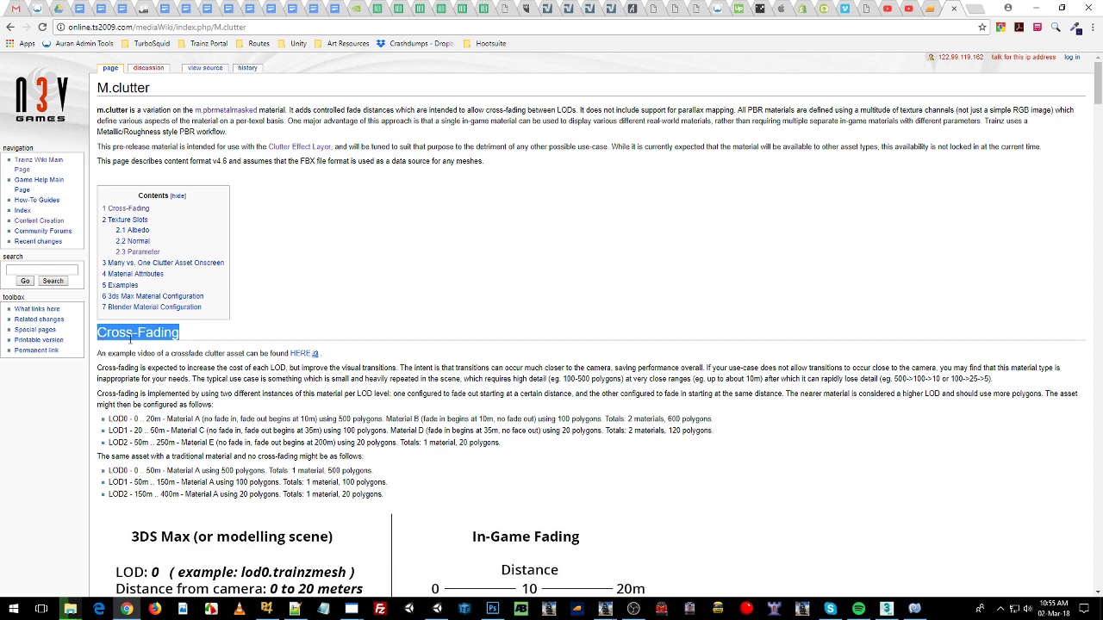
{"action": "scroll", "coordinate": [120, 318], "scroll_direction": "down", "scroll_amount": 1}
{"action": "left_click", "coordinate": [163, 308]}
{"action": "scroll", "coordinate": [262, 286], "scroll_direction": "up", "scroll_amount": 1}
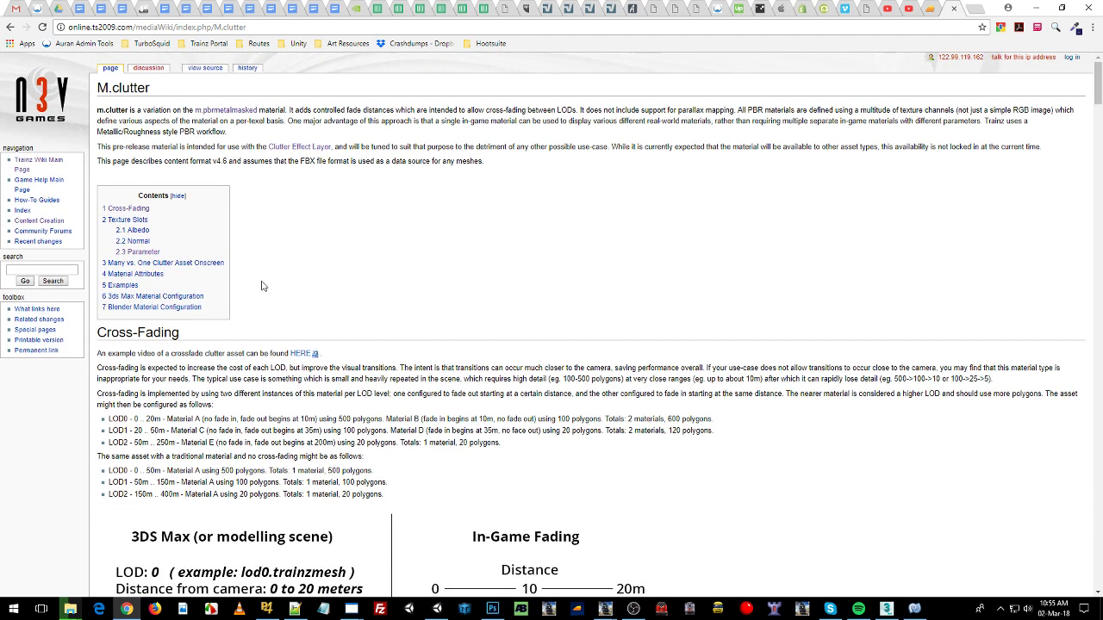
- Highlight the M.clutter page title and look over the introduction of the material
{"action": "left_click_drag", "start_coordinate": [150, 89], "coordinate": [96, 89]}
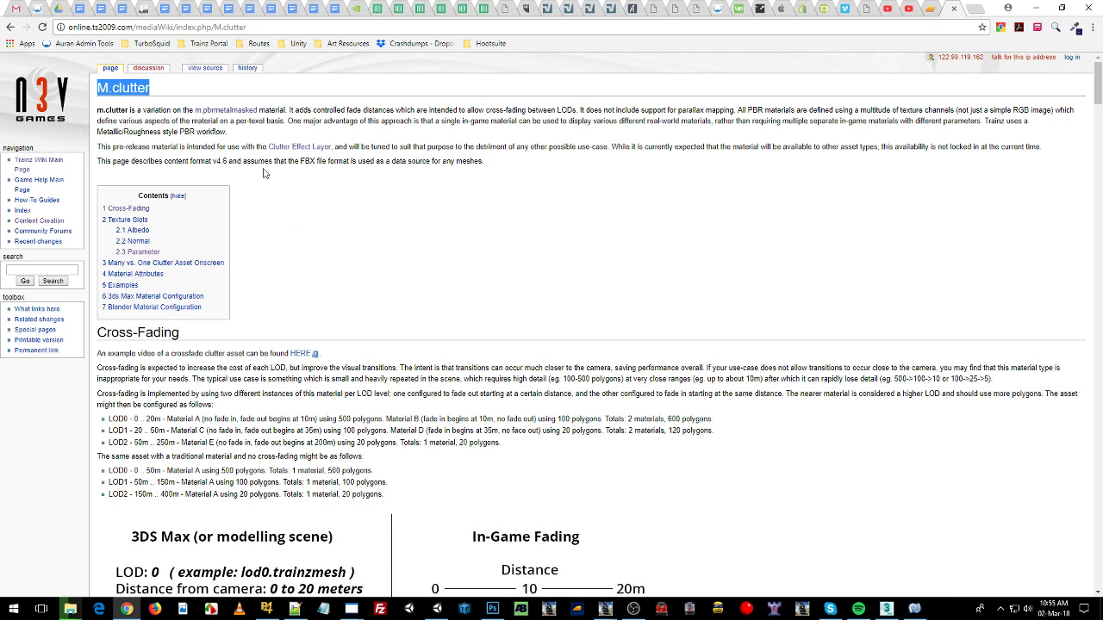
{"action": "left_click", "coordinate": [156, 90]}
{"action": "left_click_drag", "start_coordinate": [153, 90], "coordinate": [101, 88]}
{"action": "scroll", "coordinate": [332, 211], "scroll_direction": "down", "scroll_amount": 2}
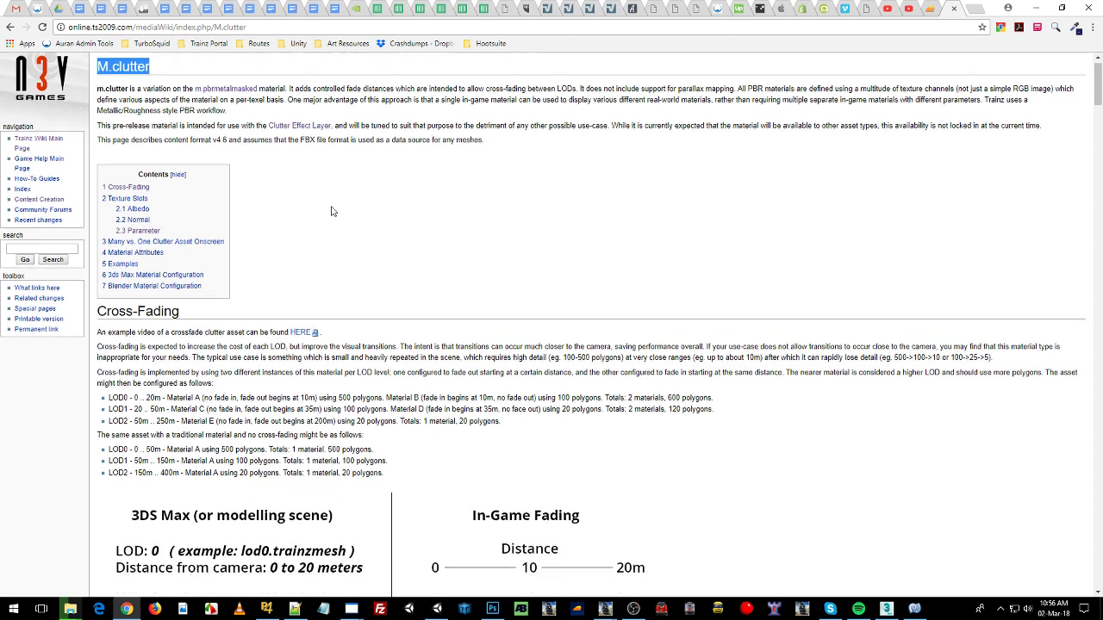
{"action": "scroll", "coordinate": [339, 204], "scroll_direction": "up", "scroll_amount": 2}
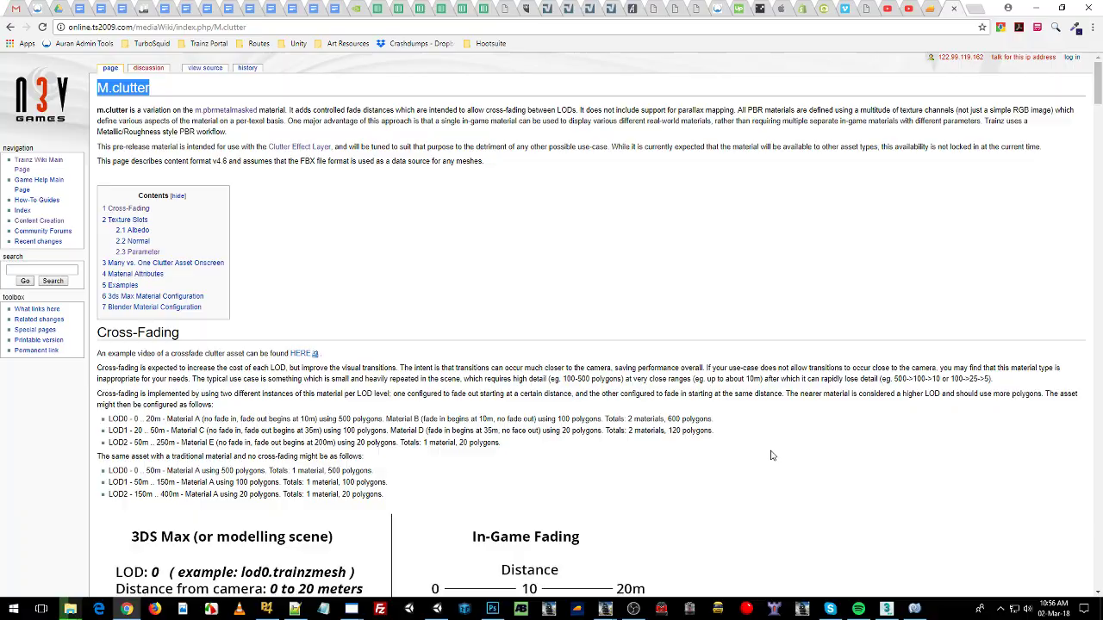
- Switch to 3ds Max and select the lod0n box to inspect it inside the taller lod1n box
{"action": "left_click", "coordinate": [886, 609]}
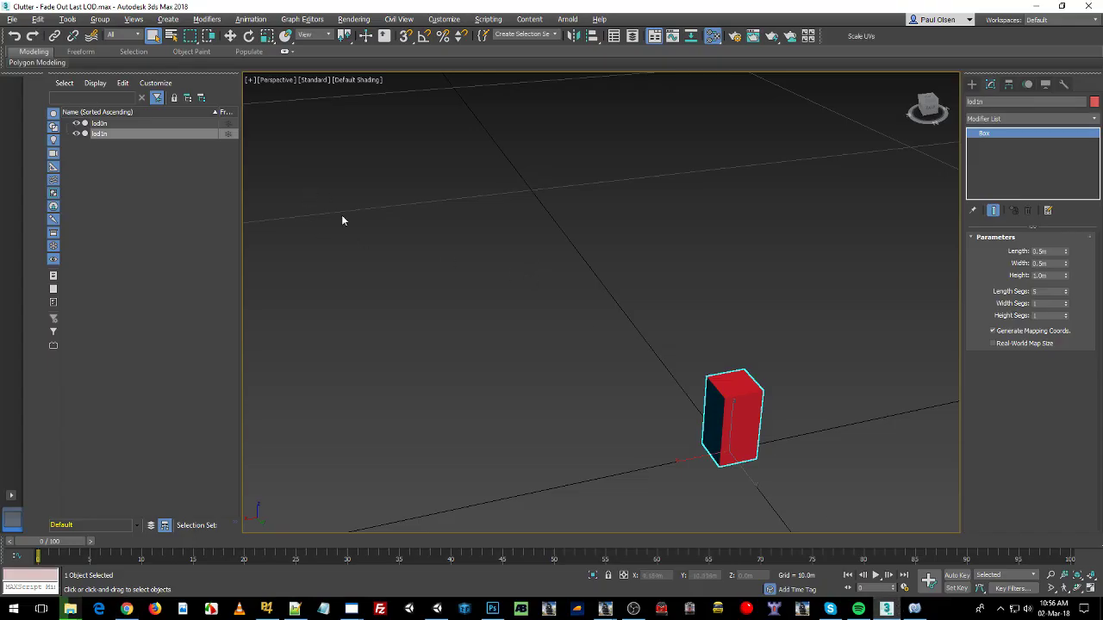
{"action": "middle_click_drag", "start_coordinate": [555, 319], "coordinate": [583, 314], "text": "alt"}
{"action": "middle_click_drag", "start_coordinate": [813, 360], "coordinate": [722, 379]}
{"action": "middle_click_drag", "start_coordinate": [722, 379], "coordinate": [711, 353]}
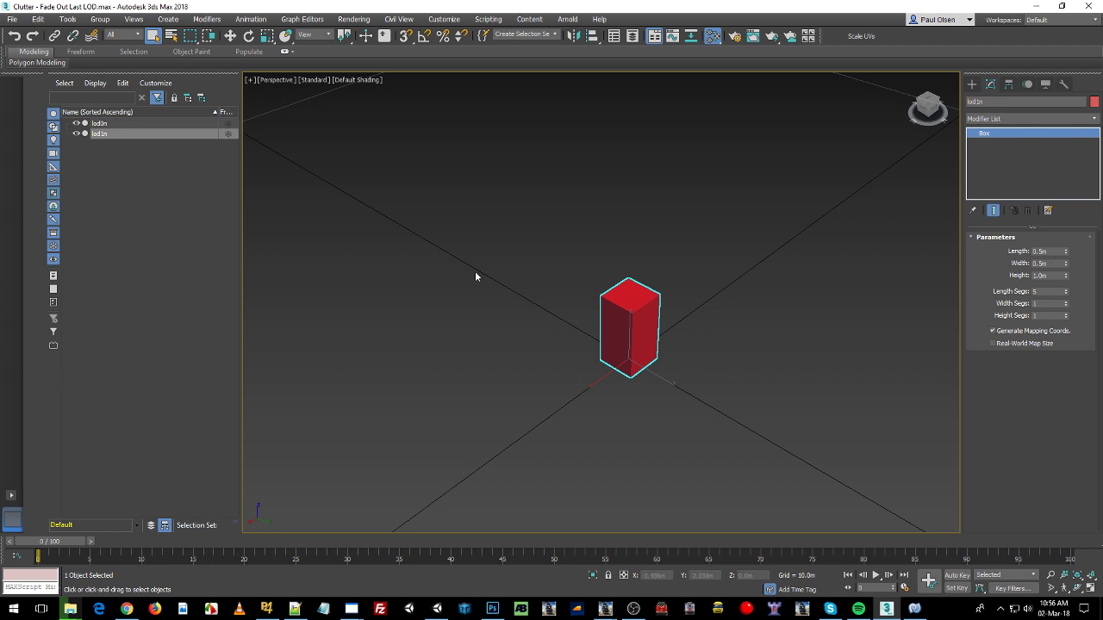
{"action": "left_click", "coordinate": [126, 123]}
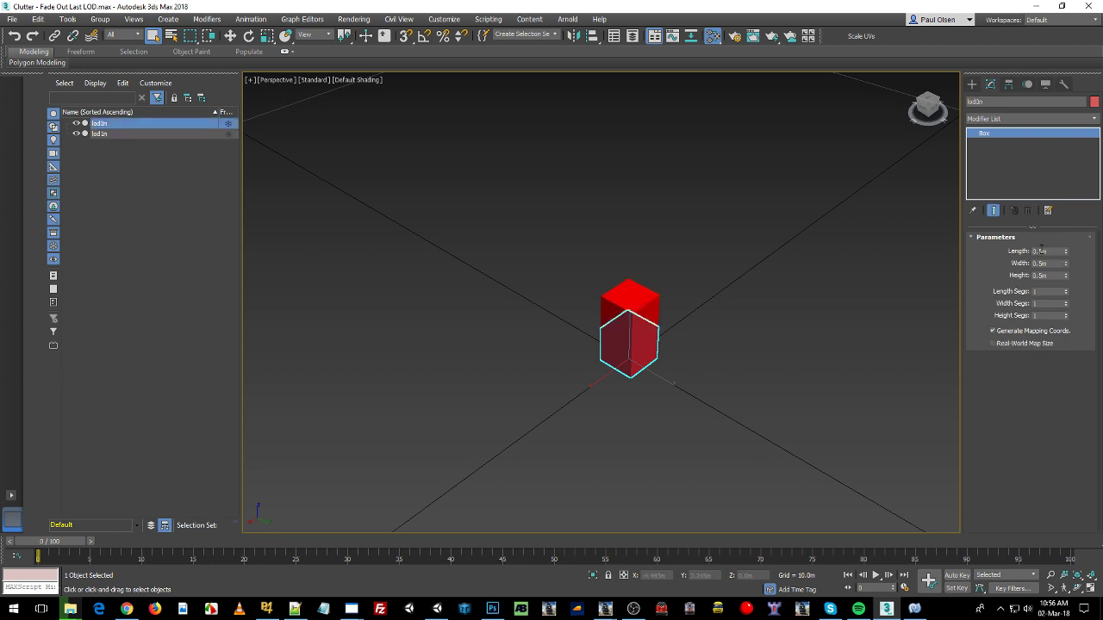
{"action": "scroll", "coordinate": [778, 342], "scroll_direction": "up", "scroll_amount": 5}
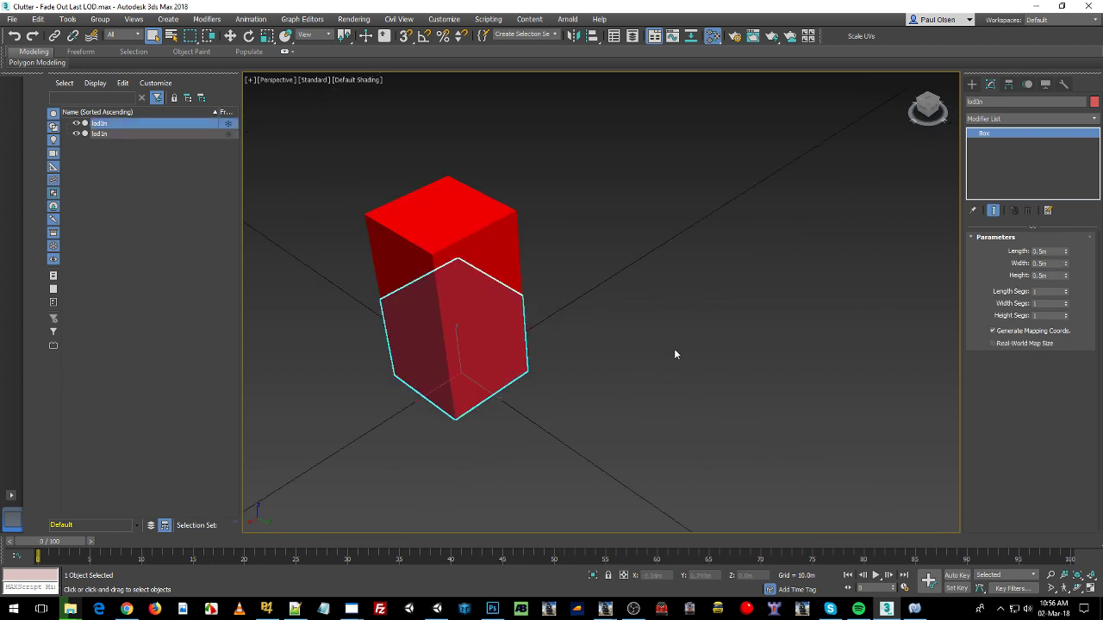
{"action": "middle_click_drag", "start_coordinate": [674, 348], "coordinate": [599, 298], "text": "alt"}
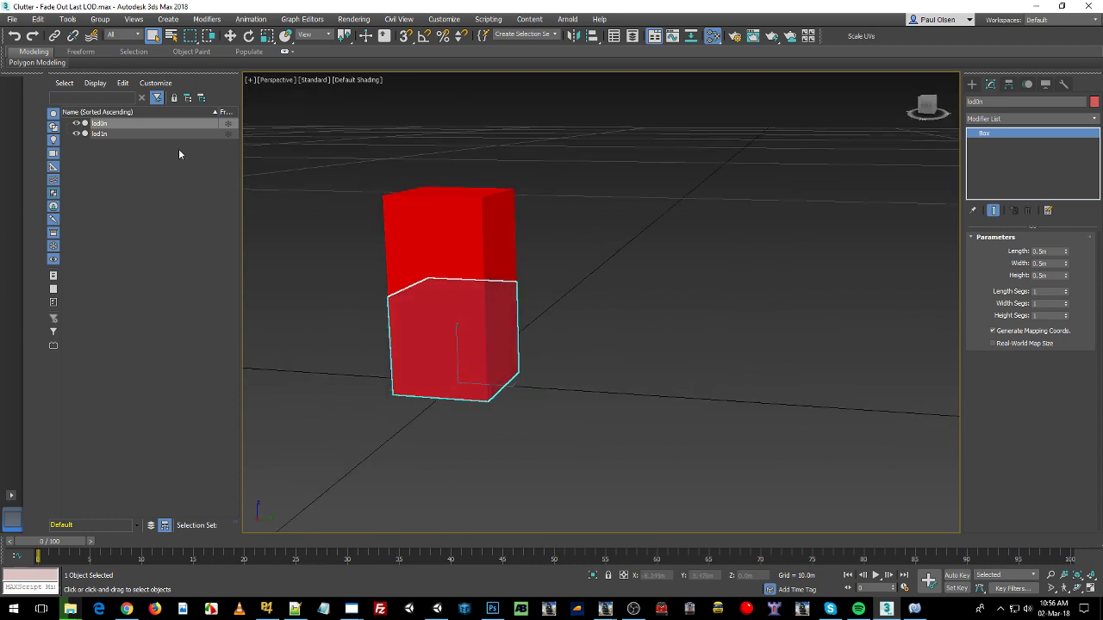
- Hide lod1n and view the lod0n box on its own from several angles
{"action": "left_click", "coordinate": [75, 133]}
{"action": "middle_click_drag", "start_coordinate": [482, 311], "coordinate": [429, 321], "text": "alt"}
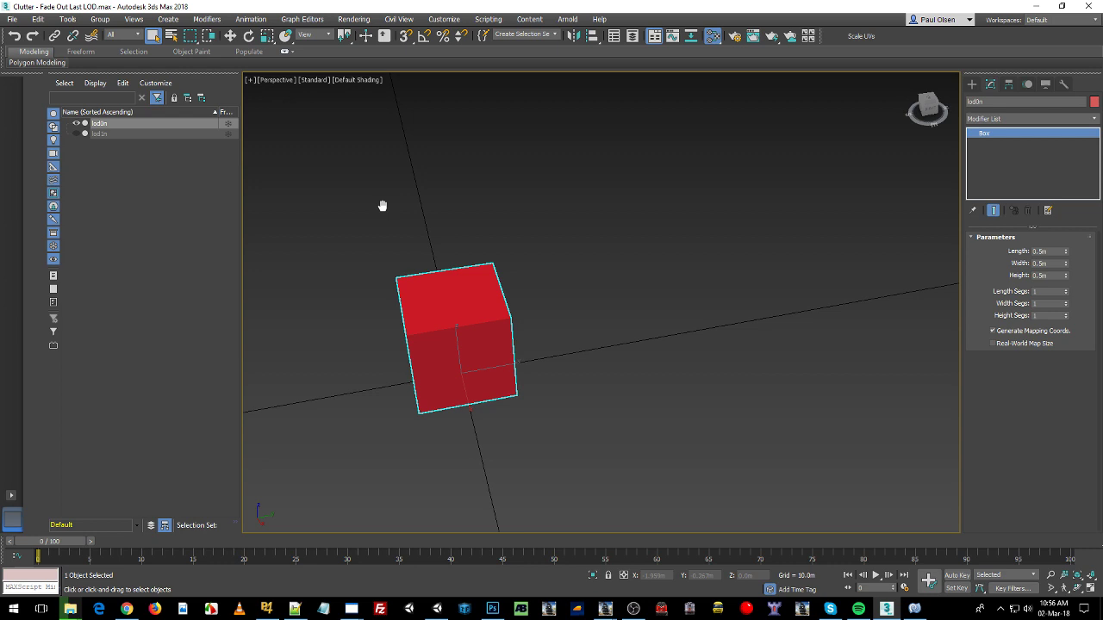
{"action": "middle_click_drag", "start_coordinate": [383, 205], "coordinate": [547, 243], "text": "alt"}
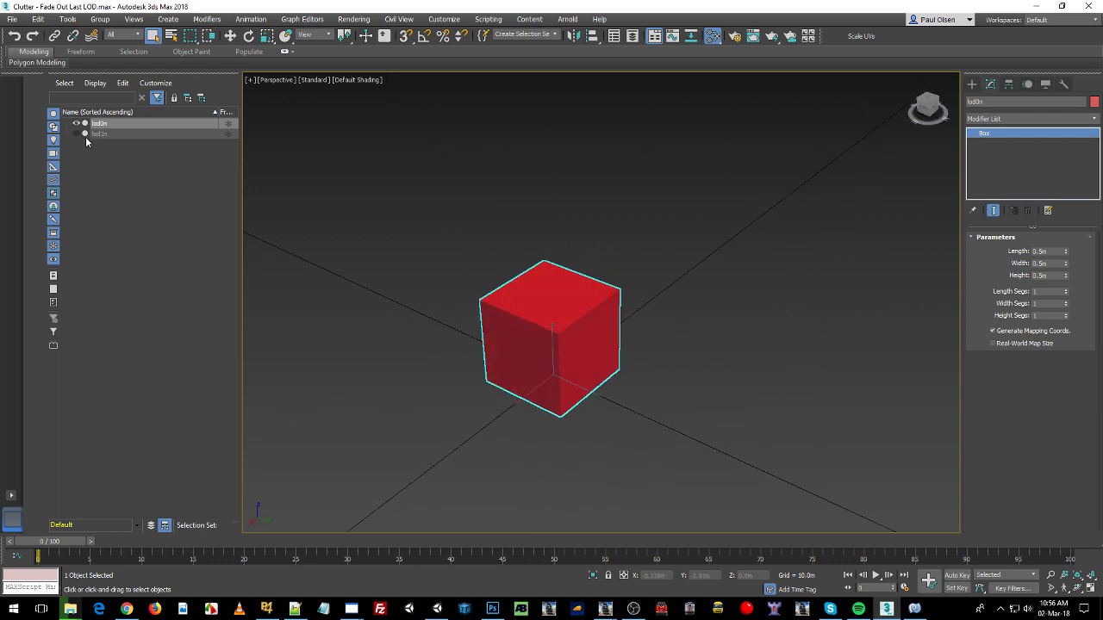
- Hide lod0n, show lod1n again and view the taller box on its own
{"action": "left_click", "coordinate": [76, 124]}
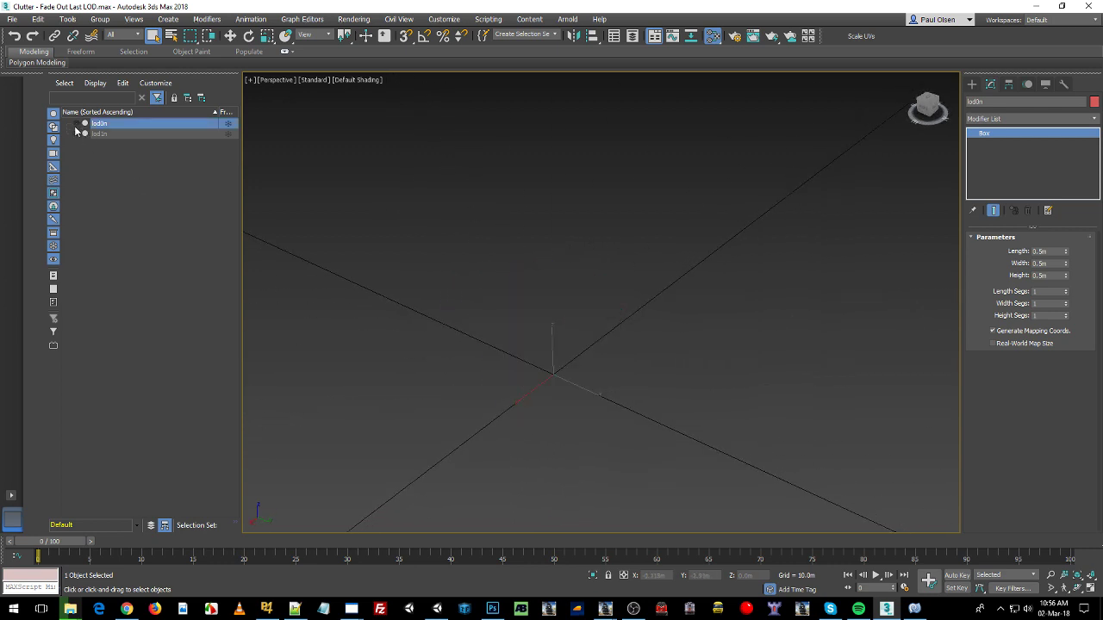
{"action": "left_click", "coordinate": [76, 134]}
{"action": "left_click", "coordinate": [479, 317]}
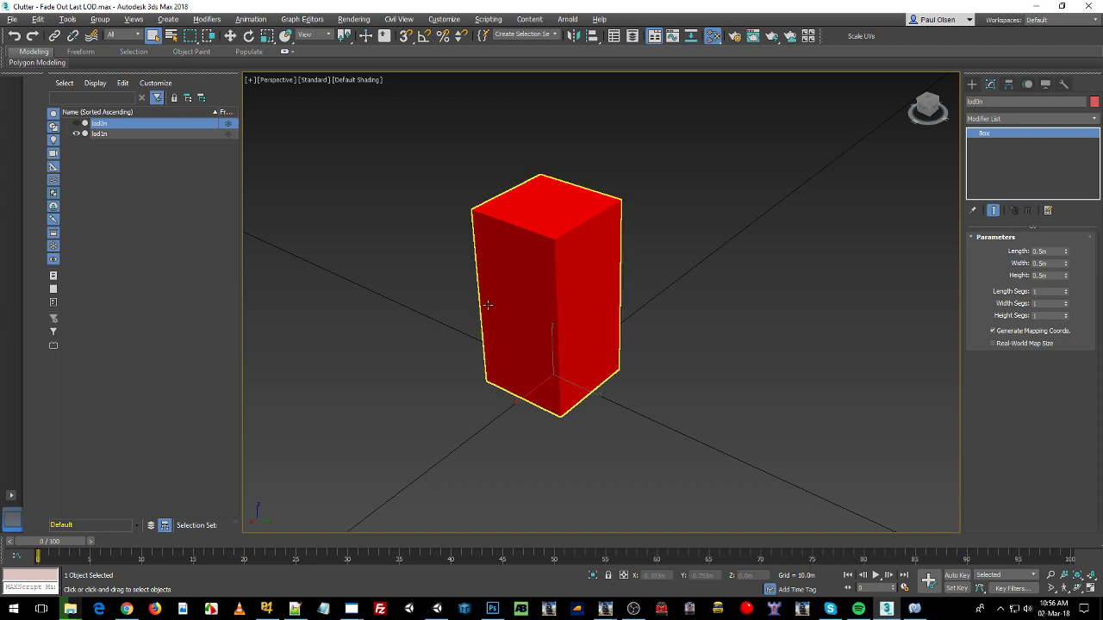
{"action": "middle_click_drag", "start_coordinate": [485, 307], "coordinate": [543, 293], "text": "alt"}
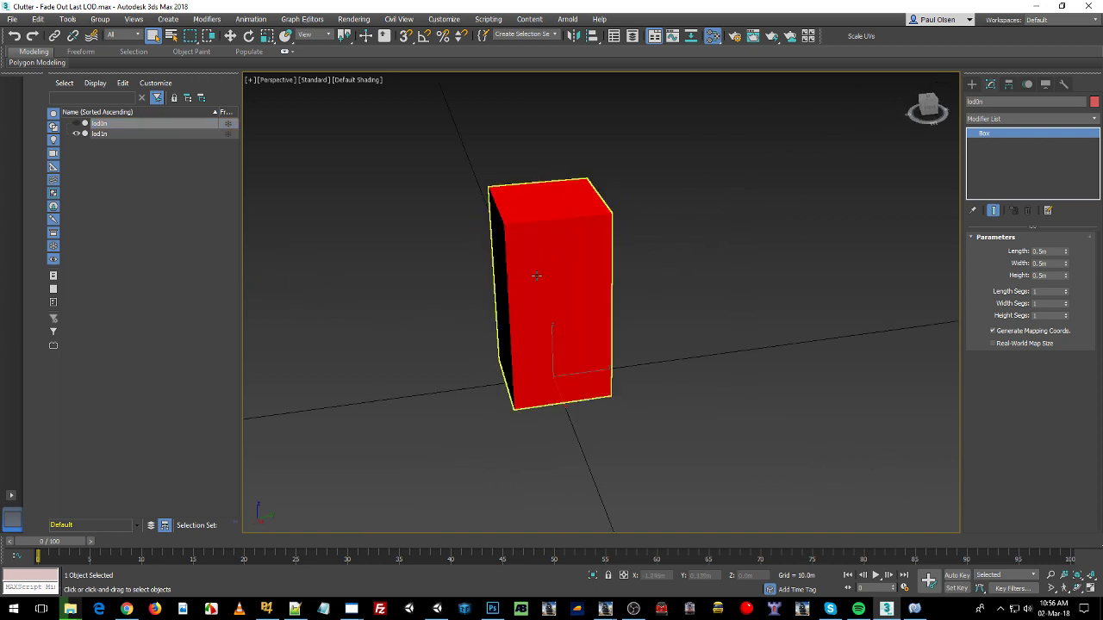
{"action": "left_click", "coordinate": [673, 268]}
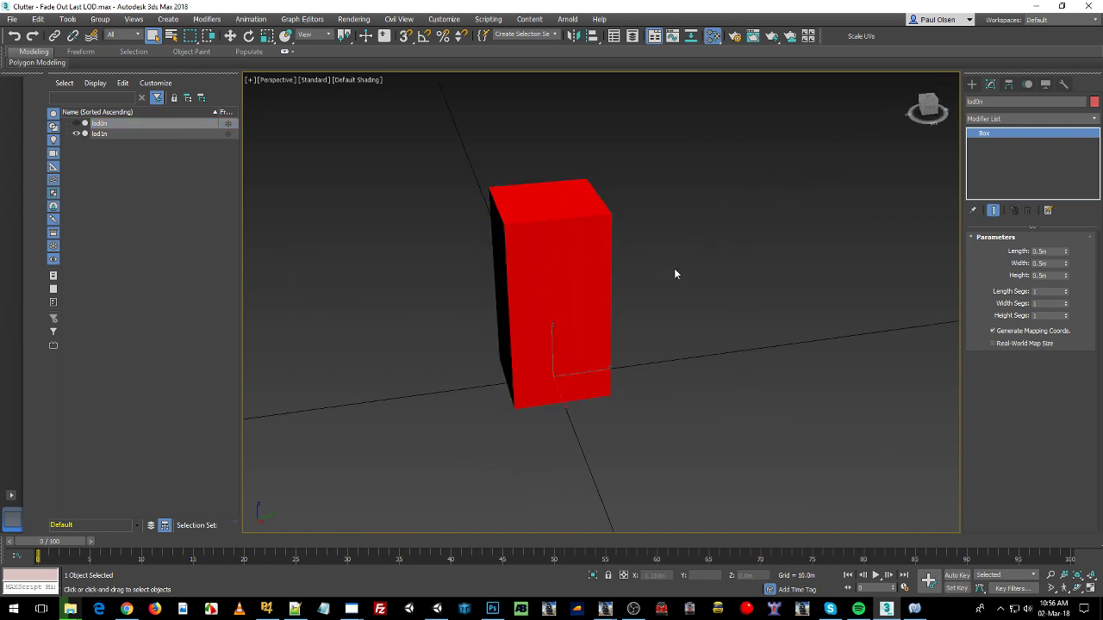
{"action": "middle_click_drag", "start_coordinate": [674, 268], "coordinate": [630, 317], "text": "alt"}
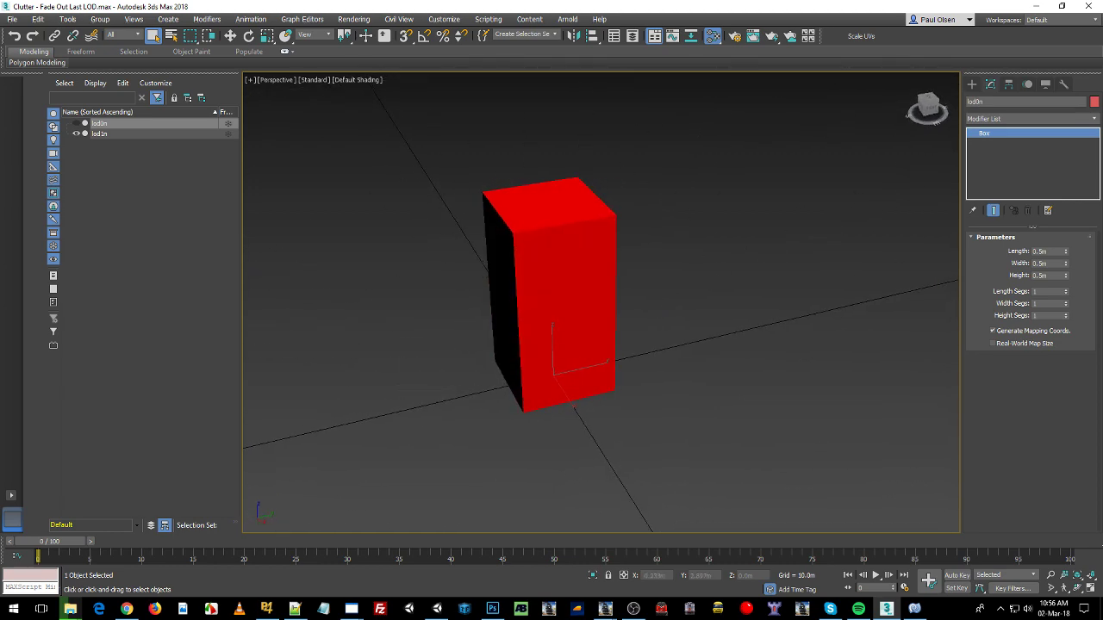
- Unhide lod0n and check the name of its box.m.clutter material in the Slate Material Editor
{"action": "key", "text": "m"}
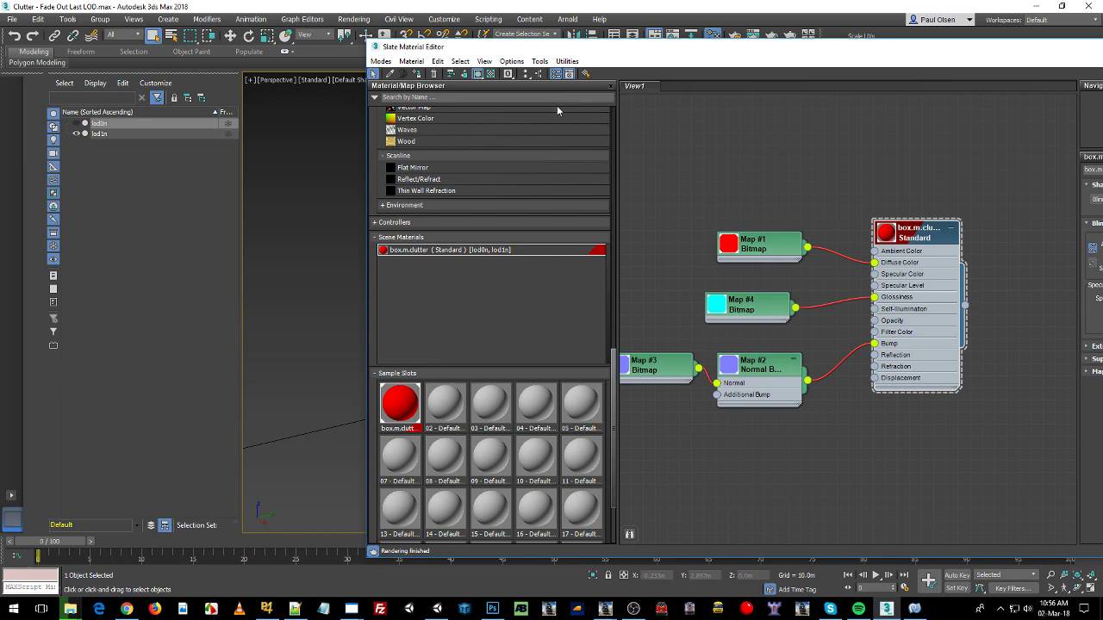
{"action": "left_click_drag", "start_coordinate": [840, 48], "coordinate": [683, 39]}
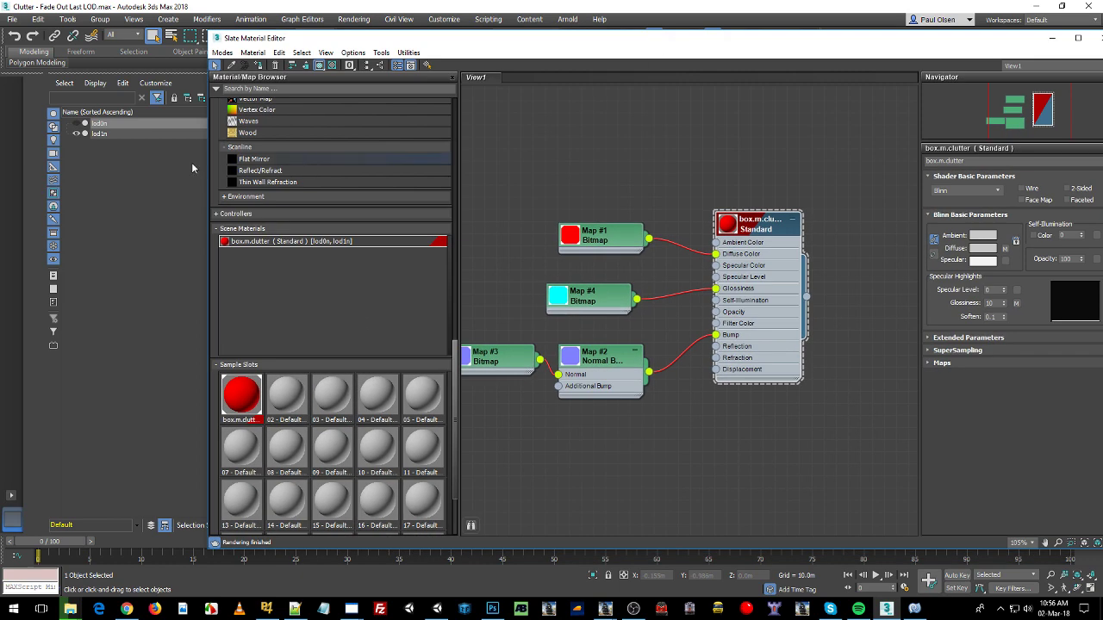
{"action": "left_click", "coordinate": [74, 125]}
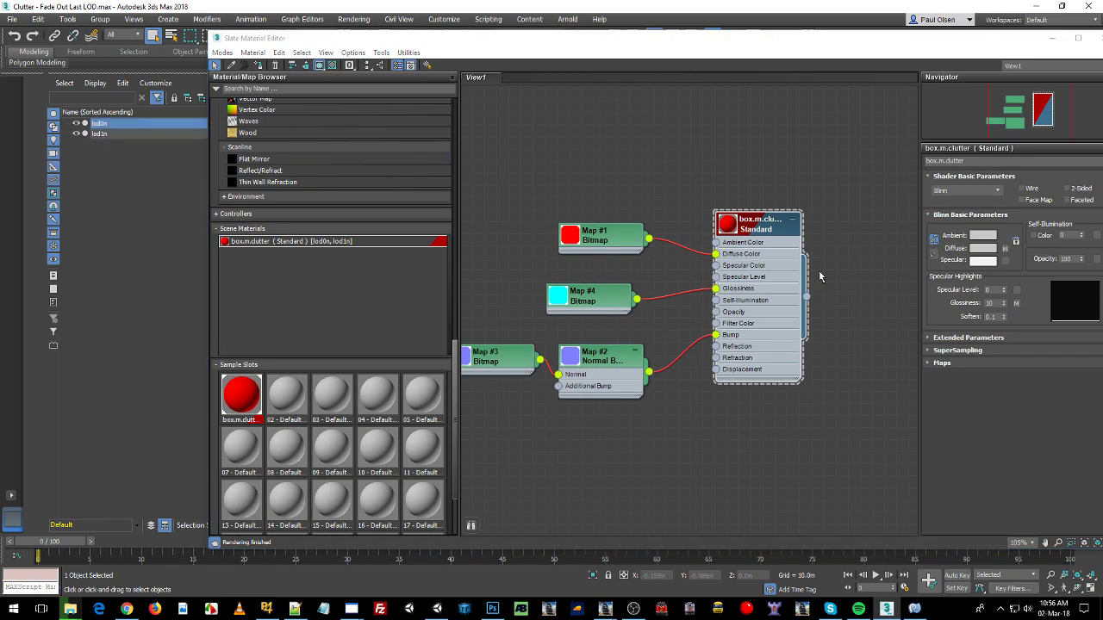
{"action": "left_click", "coordinate": [771, 223]}
{"action": "double_click", "coordinate": [938, 161]}
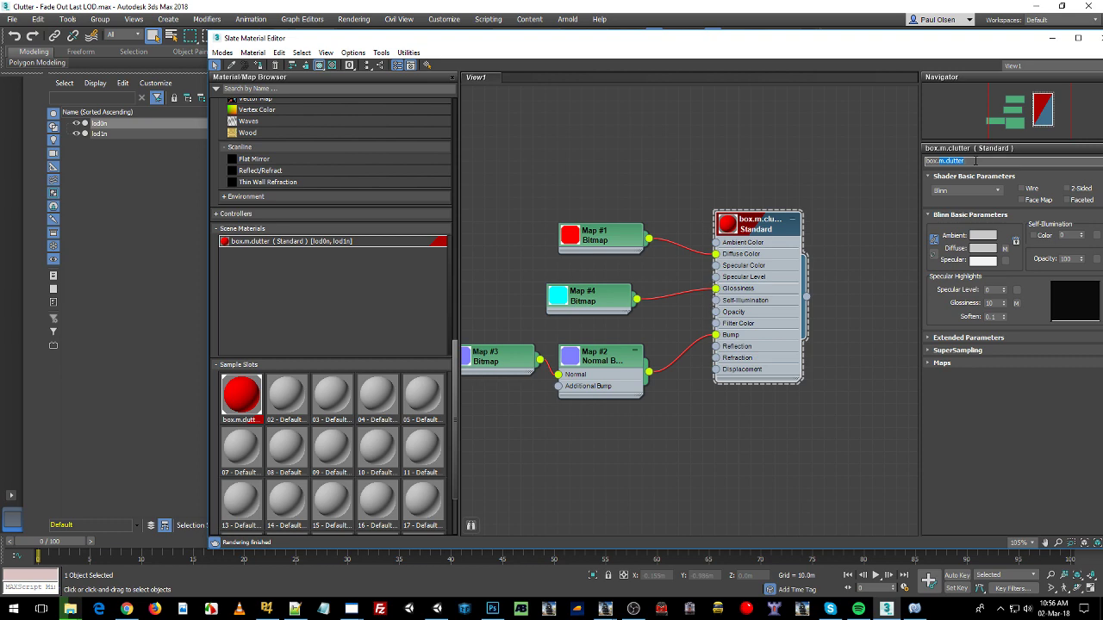
- Review the bitmap and normal bump nodes feeding box.m.clutter, aligning the Map #4 node beneath Map #1, and close the material editor
{"action": "middle_click_drag", "start_coordinate": [594, 219], "coordinate": [630, 210]}
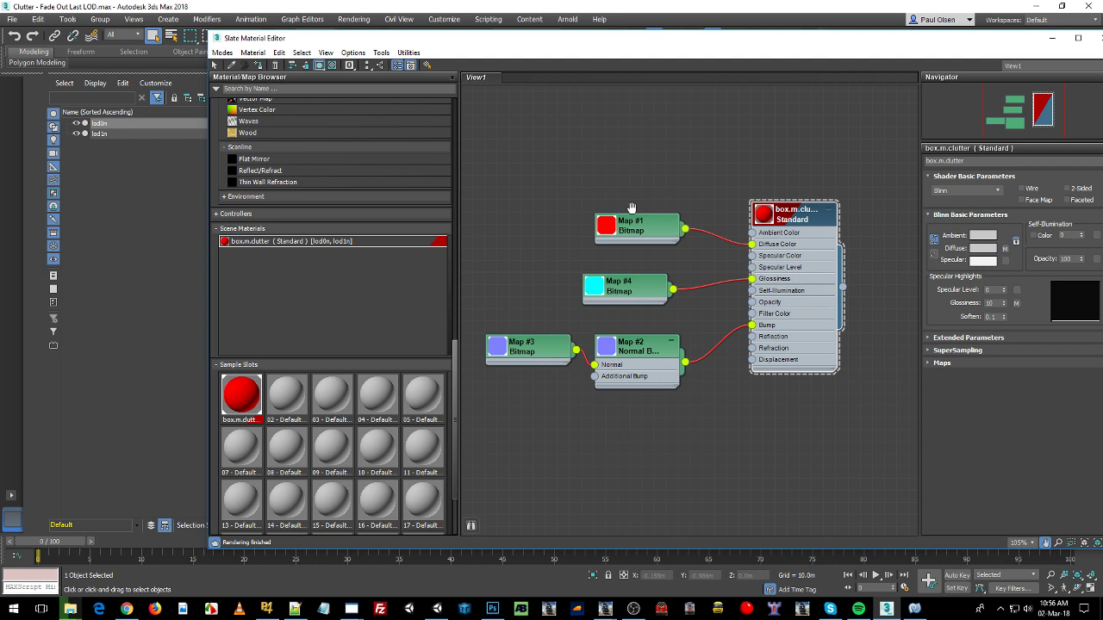
{"action": "left_click", "coordinate": [642, 226]}
{"action": "left_click_drag", "start_coordinate": [631, 289], "coordinate": [642, 277]}
{"action": "left_click", "coordinate": [642, 343]}
{"action": "left_click", "coordinate": [541, 347]}
{"action": "left_click", "coordinate": [625, 284]}
{"action": "left_click", "coordinate": [638, 239]}
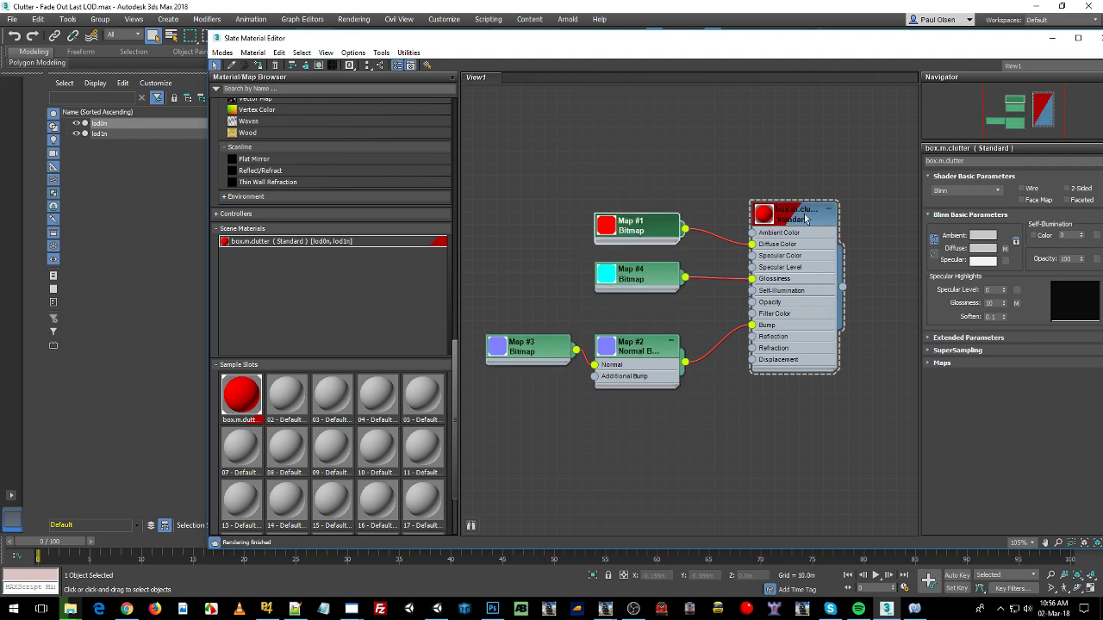
{"action": "left_click", "coordinate": [801, 222]}
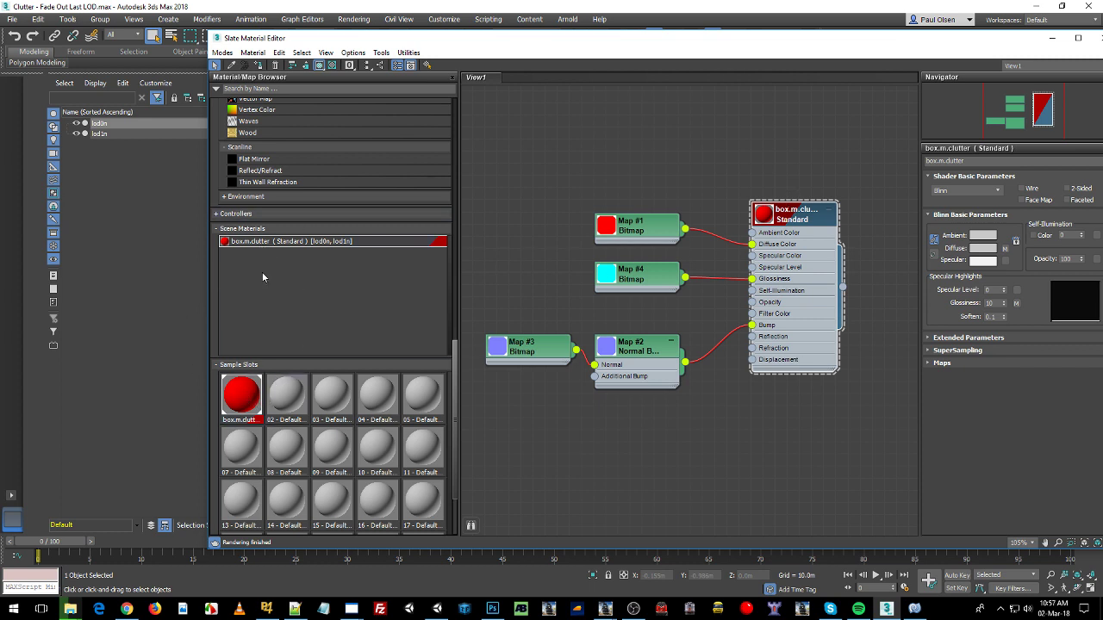
{"action": "left_click", "coordinate": [477, 7]}
{"action": "left_click_drag", "start_coordinate": [435, 39], "coordinate": [1102, 52]}
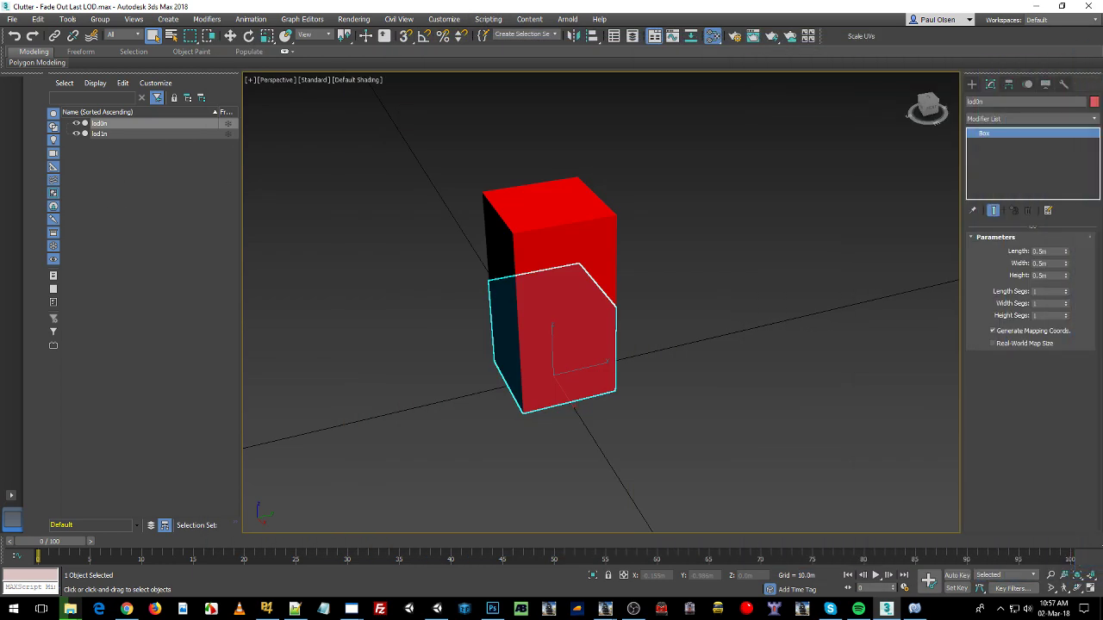
- Select lod1n, check the name of its material in the Slate Material Editor, and close the editor
{"action": "left_click", "coordinate": [100, 134]}
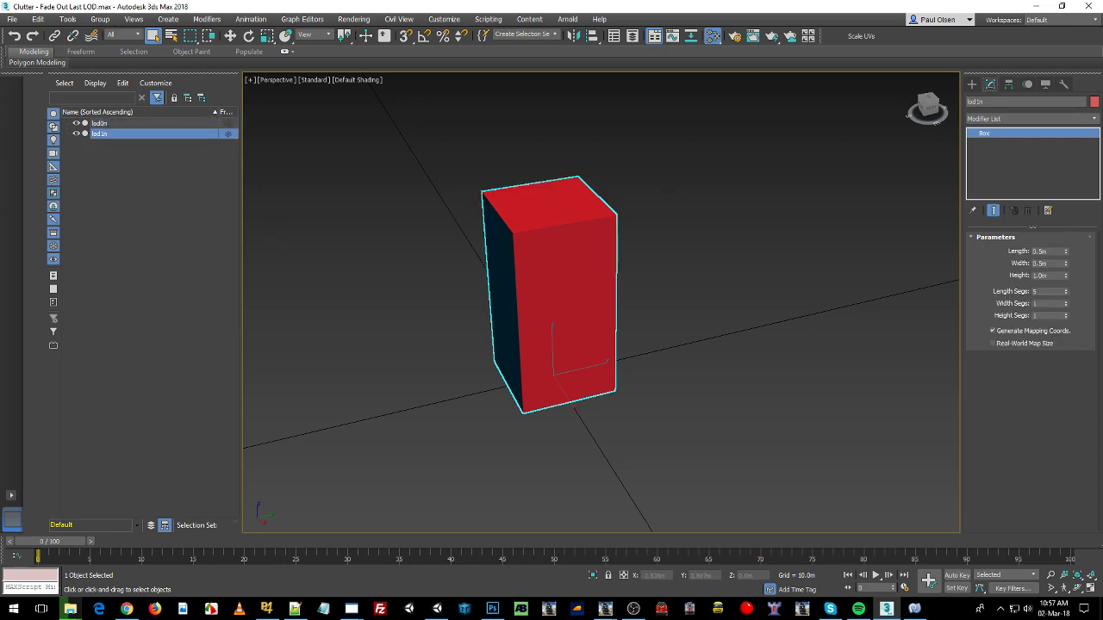
{"action": "key", "text": "m"}
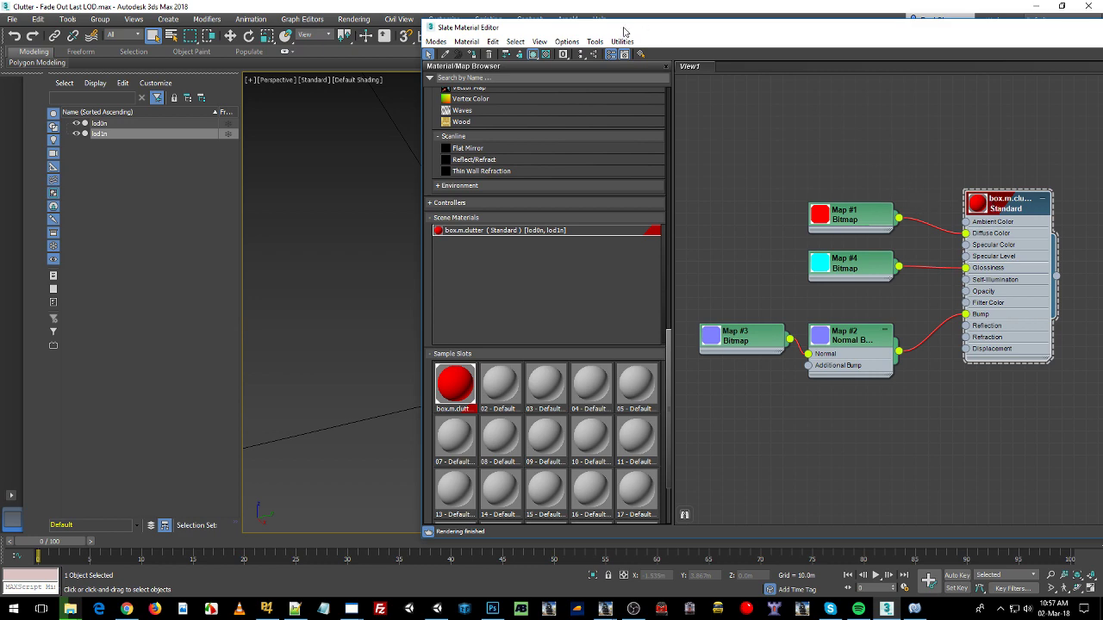
{"action": "left_click_drag", "start_coordinate": [673, 32], "coordinate": [539, 37]}
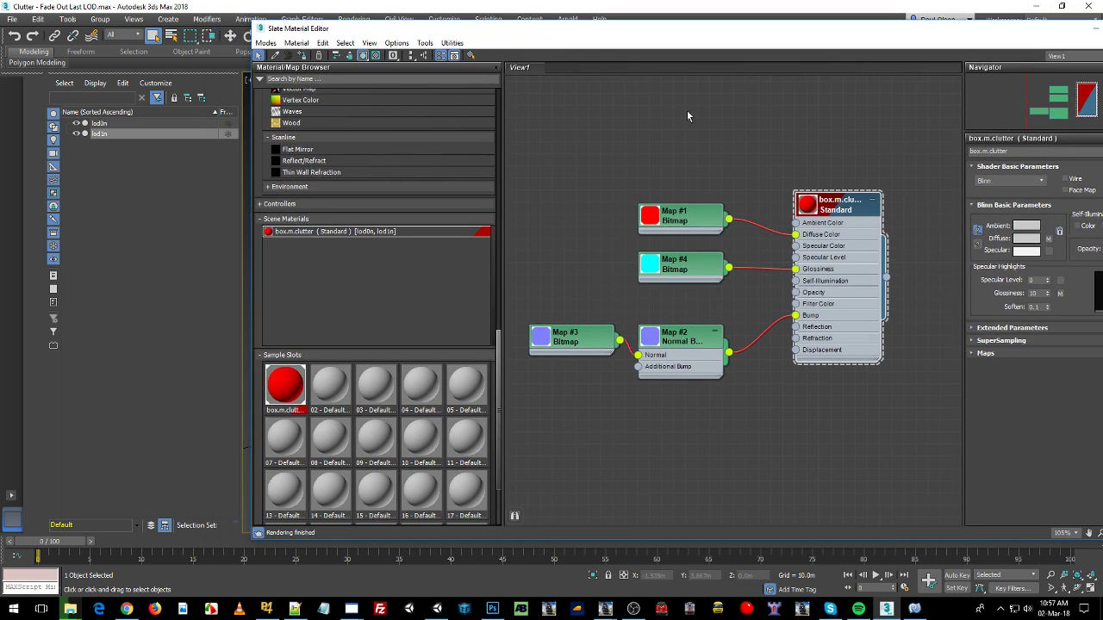
{"action": "double_click", "coordinate": [1012, 152]}
{"action": "left_click_drag", "start_coordinate": [883, 34], "coordinate": [1102, 38]}
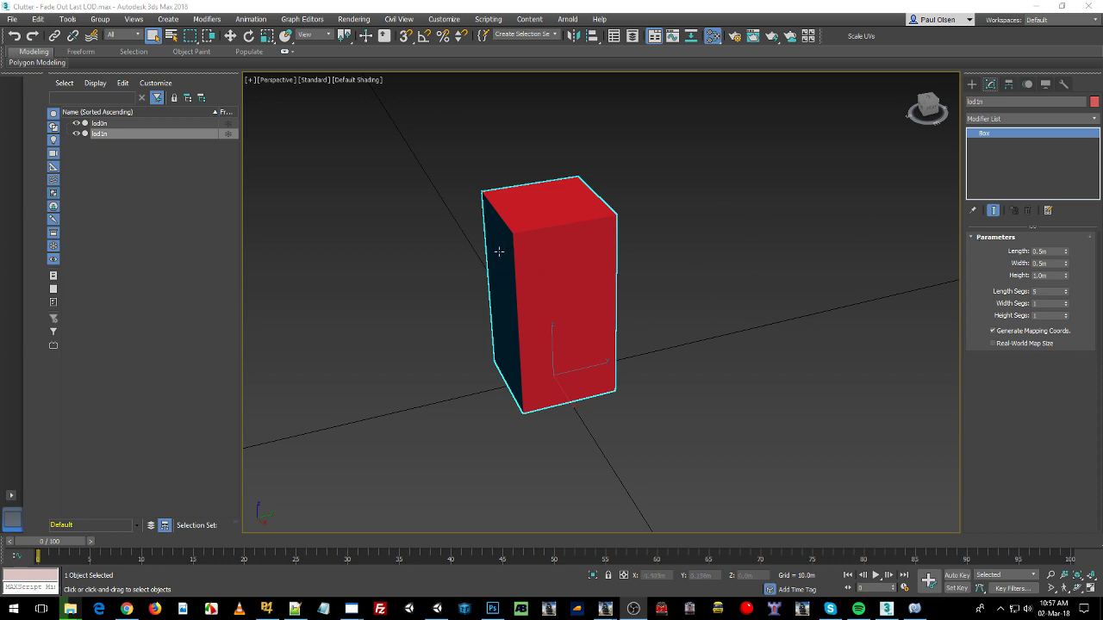
- Start an Export Selected of the lod0n box with lod0.FBX as the target file, and cancel it
{"action": "middle_click_drag", "start_coordinate": [499, 250], "coordinate": [513, 249], "text": "alt"}
{"action": "left_click", "coordinate": [97, 124]}
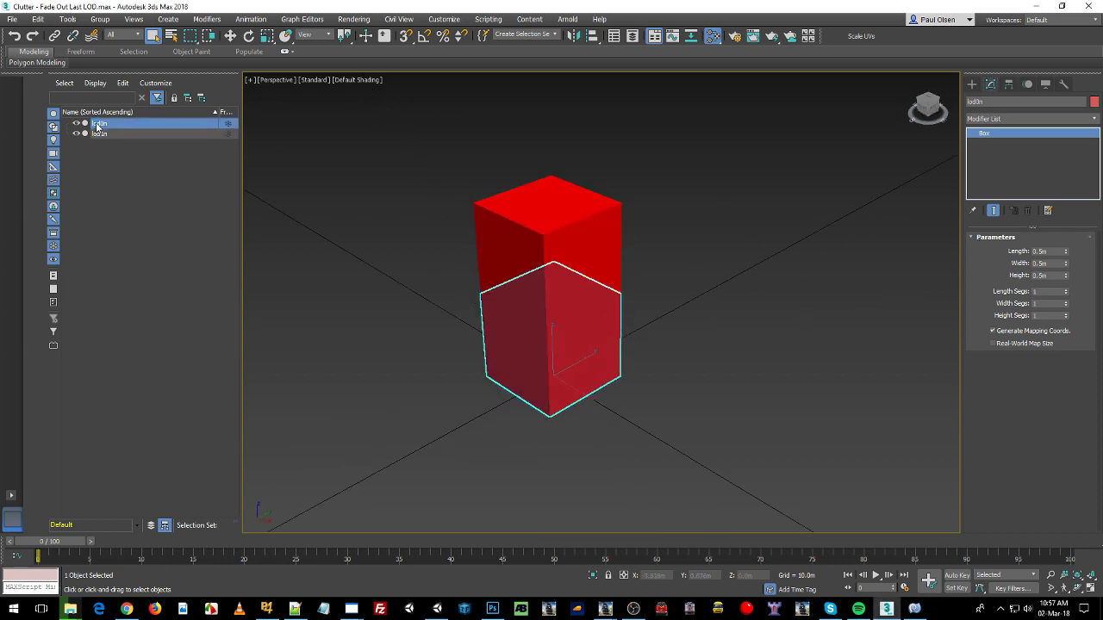
{"action": "left_click", "coordinate": [12, 19]}
{"action": "mouse_move", "coordinate": [42, 191]}
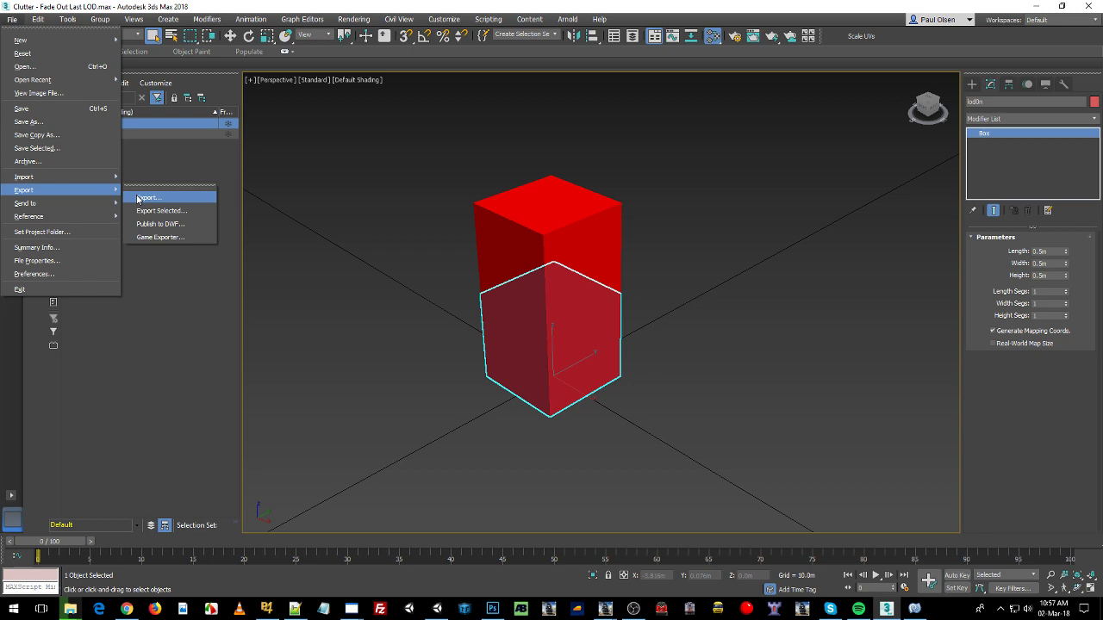
{"action": "left_click", "coordinate": [146, 206]}
{"action": "left_click", "coordinate": [91, 122]}
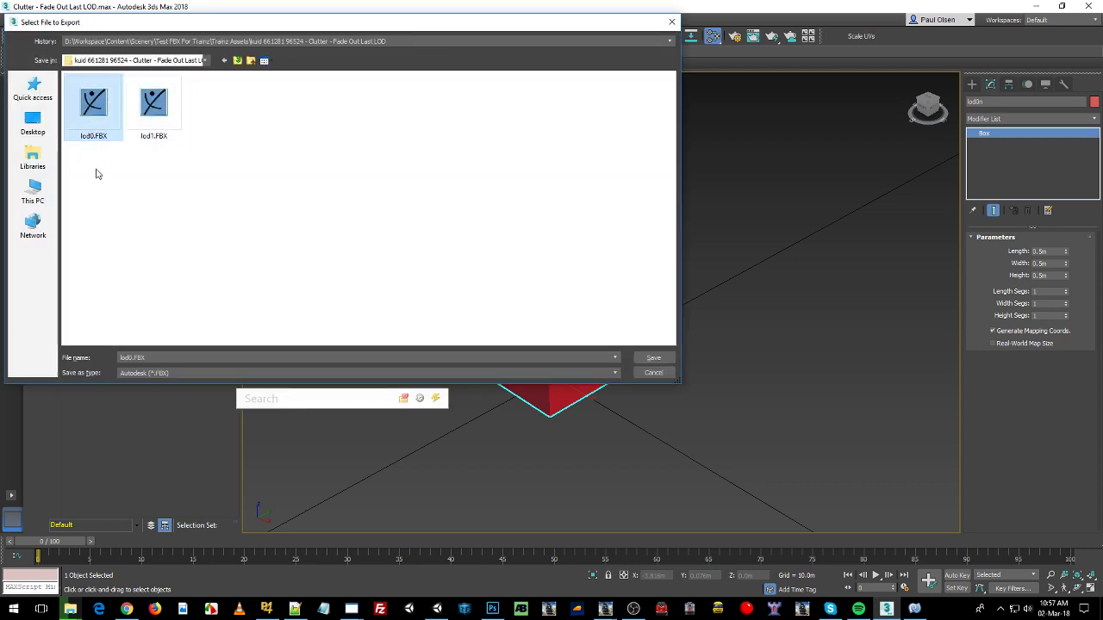
{"action": "left_click", "coordinate": [653, 372]}
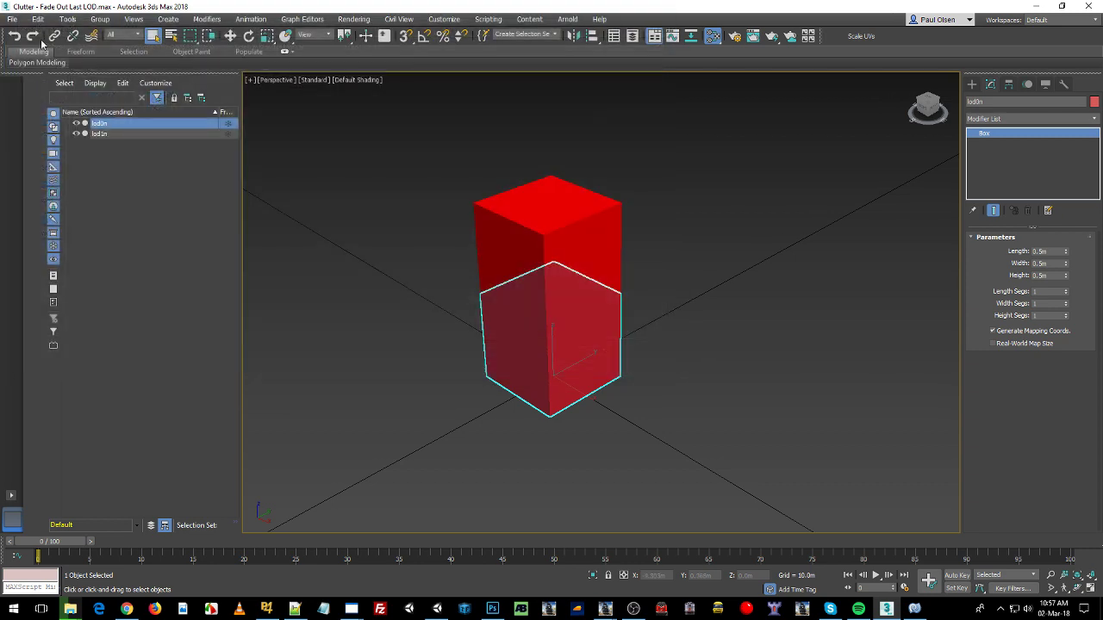
- Start an Export Selected of the lod1n box with lod1.FBX as the target file, and cancel it
{"action": "left_click", "coordinate": [13, 20]}
{"action": "left_click", "coordinate": [168, 160]}
{"action": "left_click", "coordinate": [102, 135]}
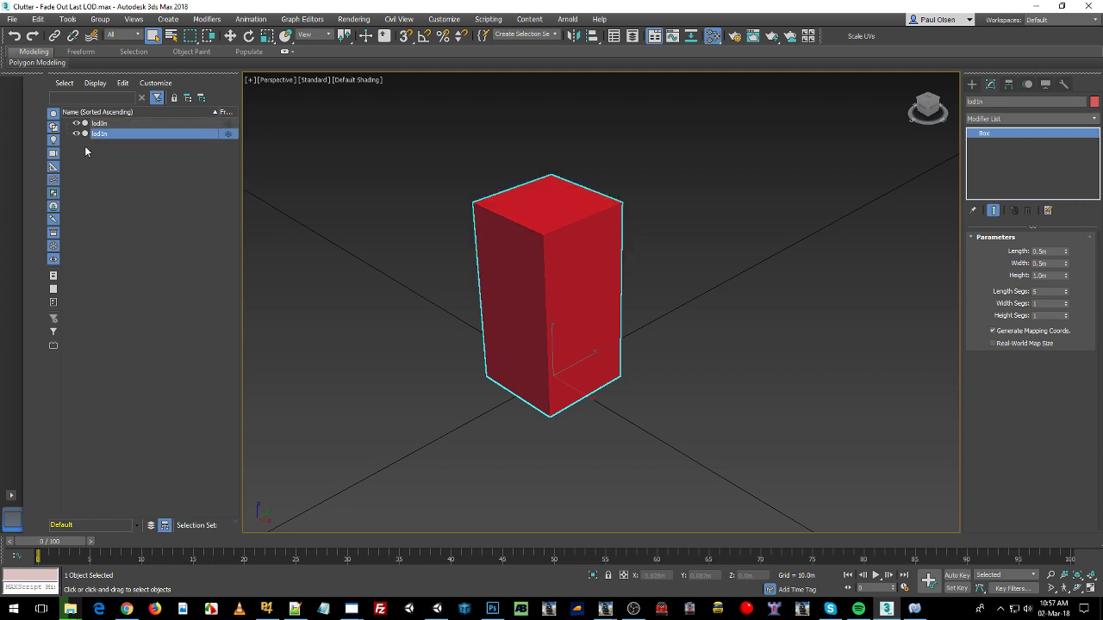
{"action": "left_click", "coordinate": [12, 21]}
{"action": "mouse_move", "coordinate": [43, 190]}
{"action": "left_click", "coordinate": [173, 212]}
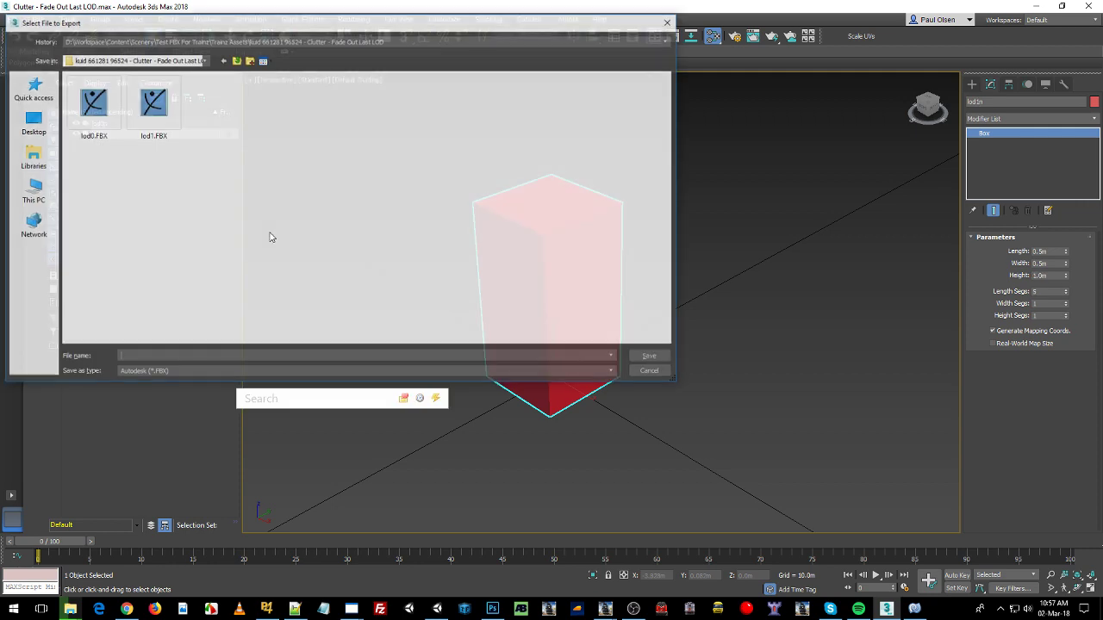
{"action": "left_click", "coordinate": [160, 134]}
{"action": "left_click", "coordinate": [653, 373]}
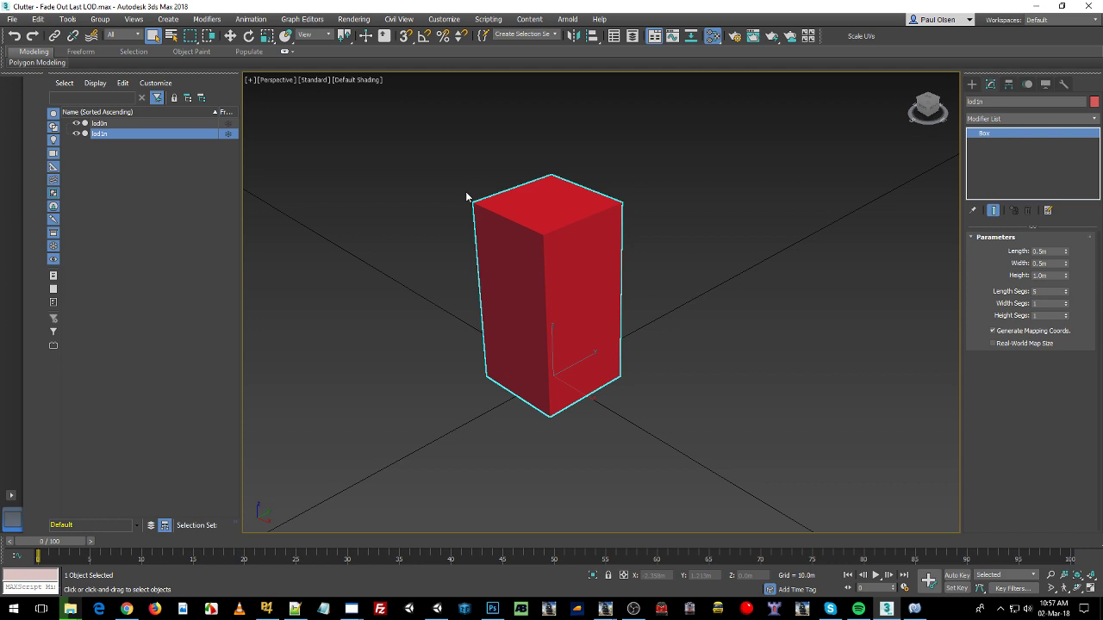
- Switch to File Explorer and open the Clutter - Fade Out Last LOD asset folder in Trainz Assets
{"action": "middle_click_drag", "start_coordinate": [534, 231], "coordinate": [581, 243]}
{"action": "key", "text": "alt+Tab"}
{"action": "key", "text": "alt+Tab"}
{"action": "key", "text": "alt+Tab"}
{"action": "key", "text": "alt+Tab"}
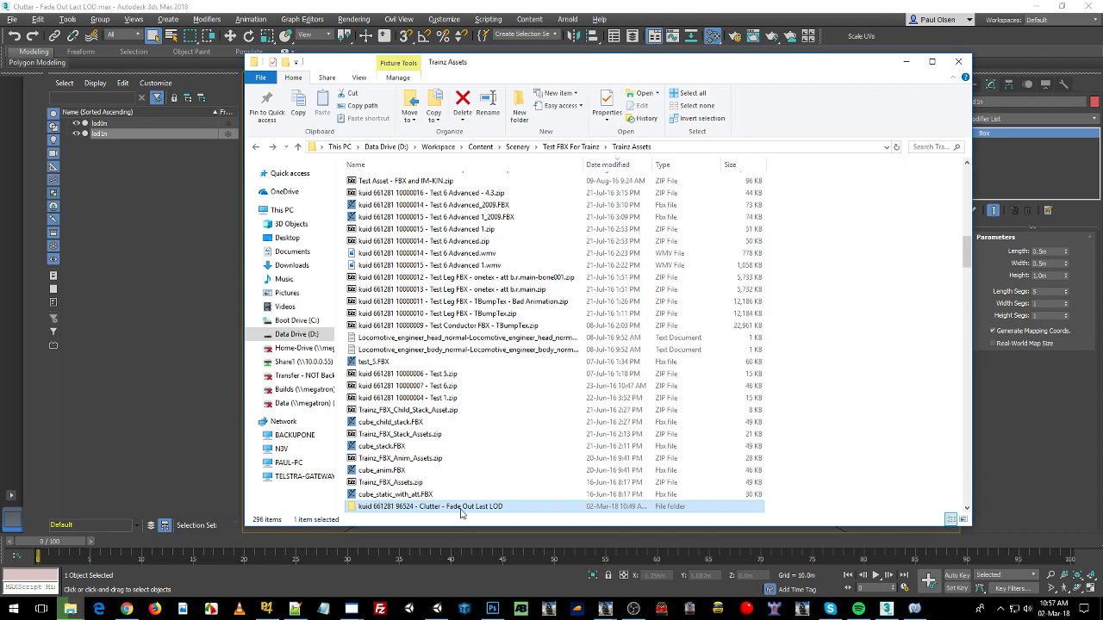
{"action": "double_click", "coordinate": [461, 508]}
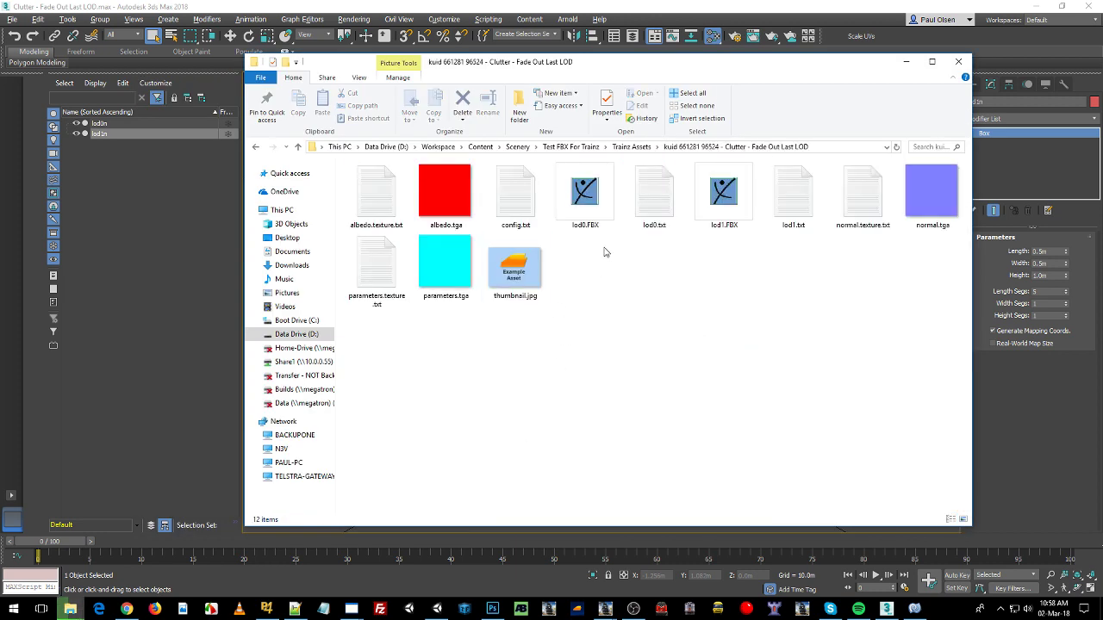
- Look over the asset's lod0.FBX and lod1.FBX meshes, its thumbnail, and the parameters texture with its text file
{"action": "left_click", "coordinate": [585, 194]}
{"action": "left_click", "coordinate": [723, 194]}
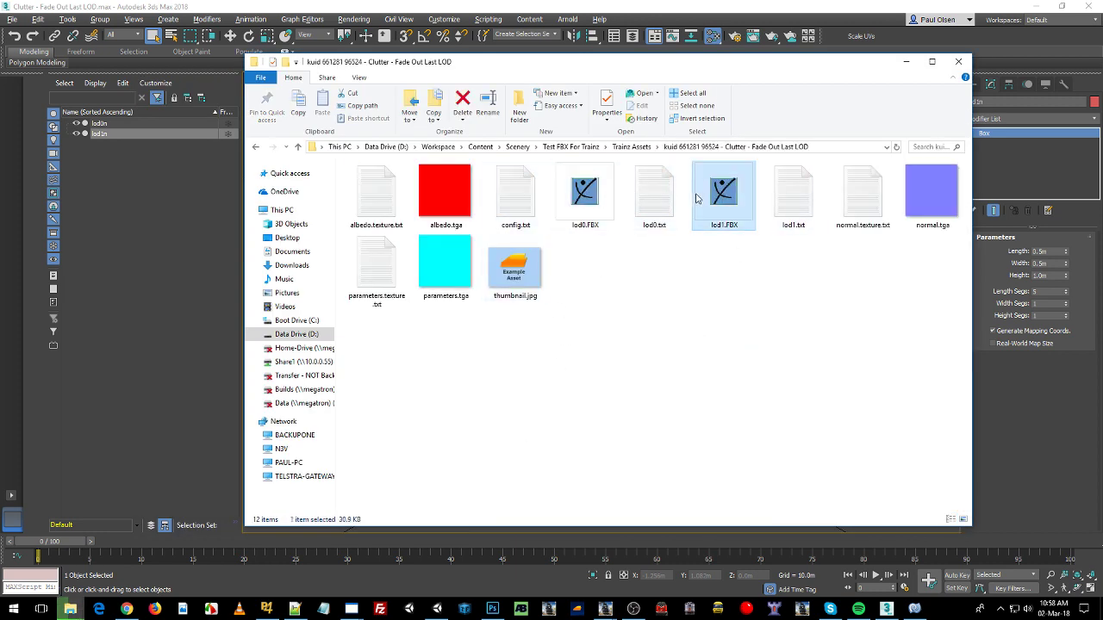
{"action": "left_click", "coordinate": [515, 274]}
{"action": "left_click", "coordinate": [441, 273]}
{"action": "left_click", "coordinate": [405, 271], "text": "ctrl"}
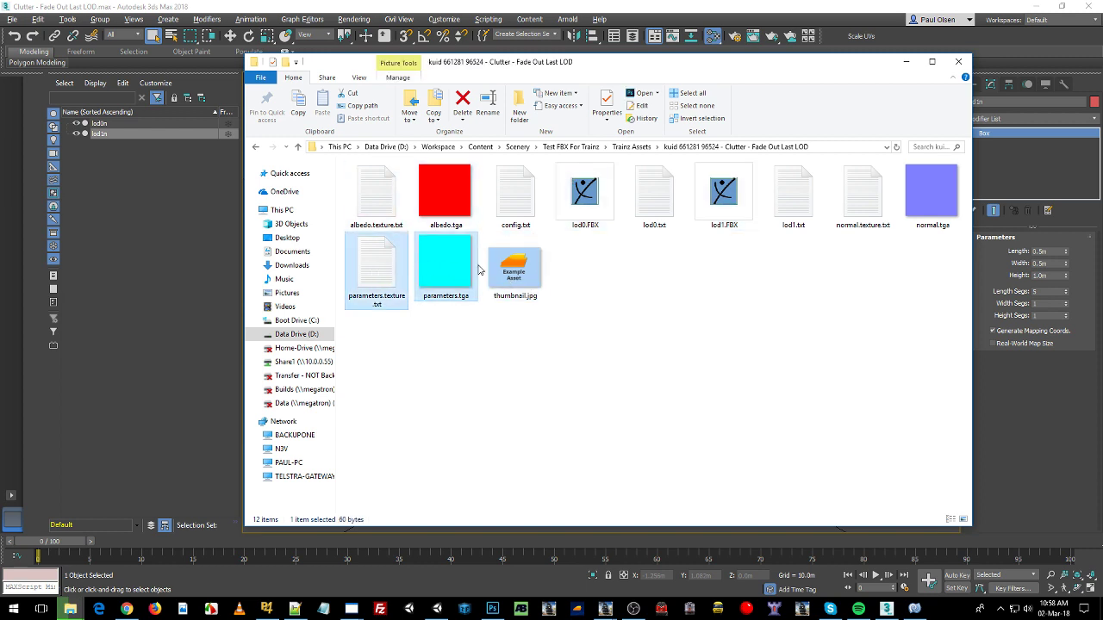
- Look over the asset's normal and albedo textures with their text files, plus config.txt and lod0.txt
{"action": "left_click", "coordinate": [931, 191], "text": "ctrl"}
{"action": "left_click", "coordinate": [862, 194], "text": "ctrl"}
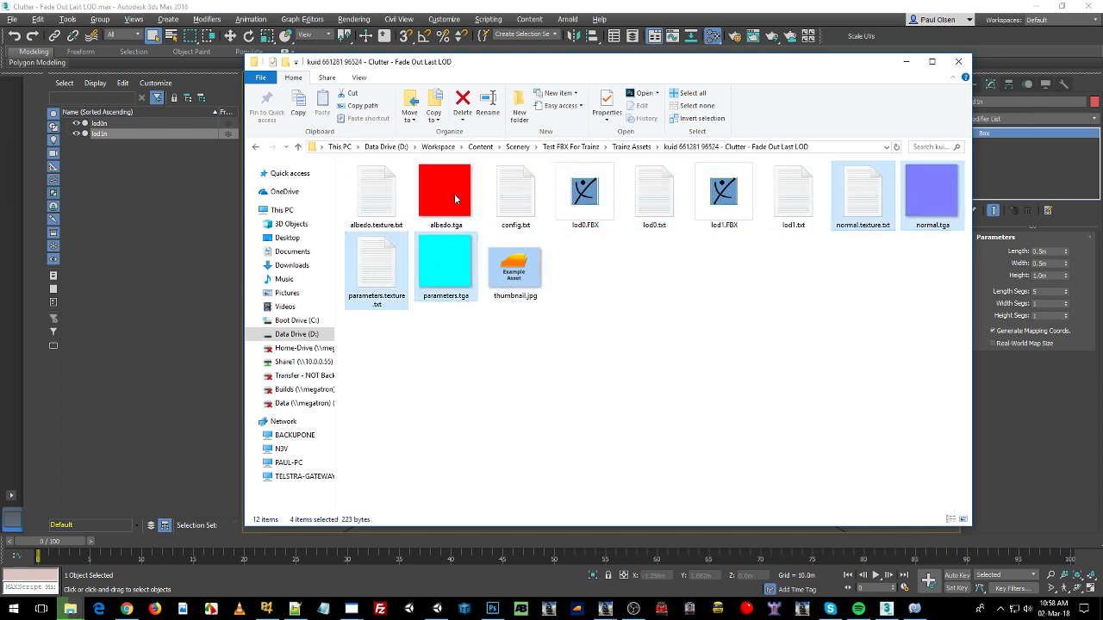
{"action": "left_click", "coordinate": [391, 189], "text": "ctrl"}
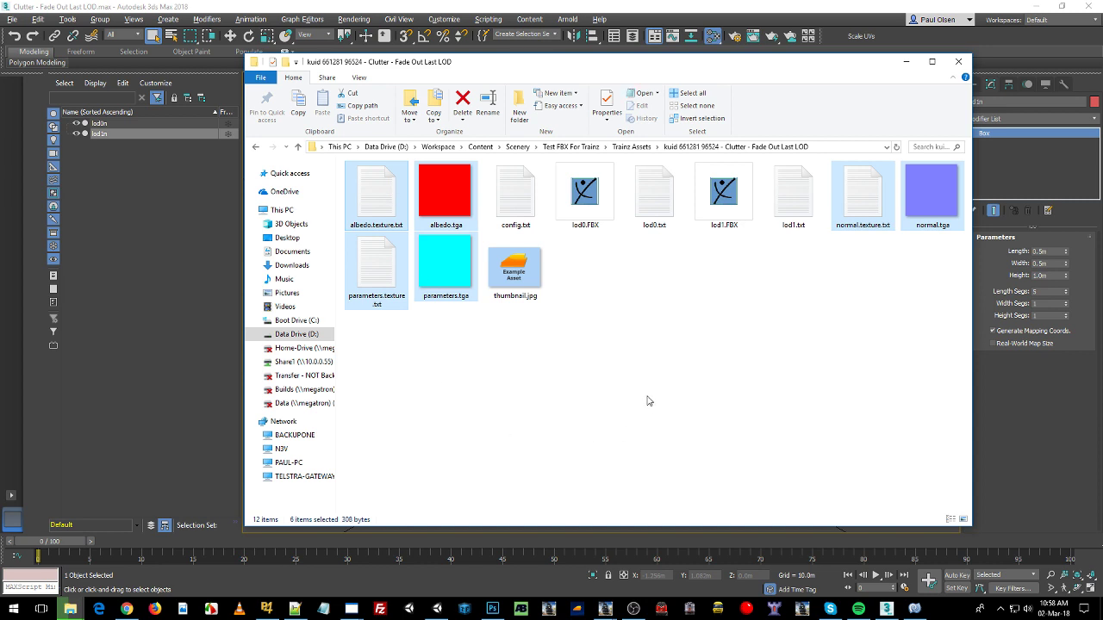
{"action": "left_click", "coordinate": [592, 289]}
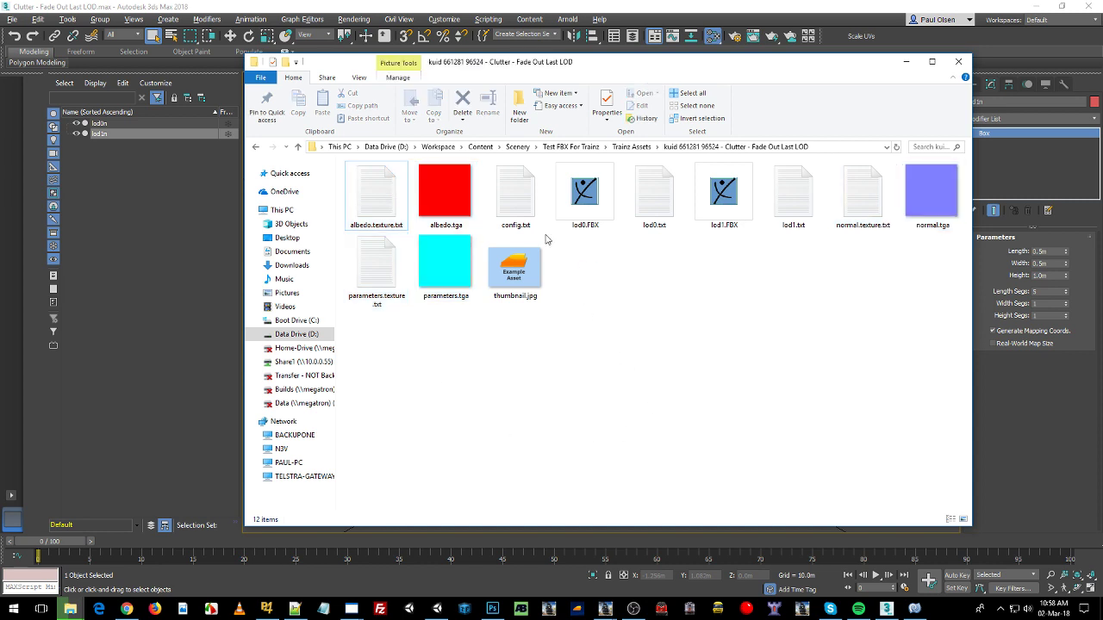
{"action": "left_click", "coordinate": [512, 206]}
{"action": "left_click", "coordinate": [655, 196]}
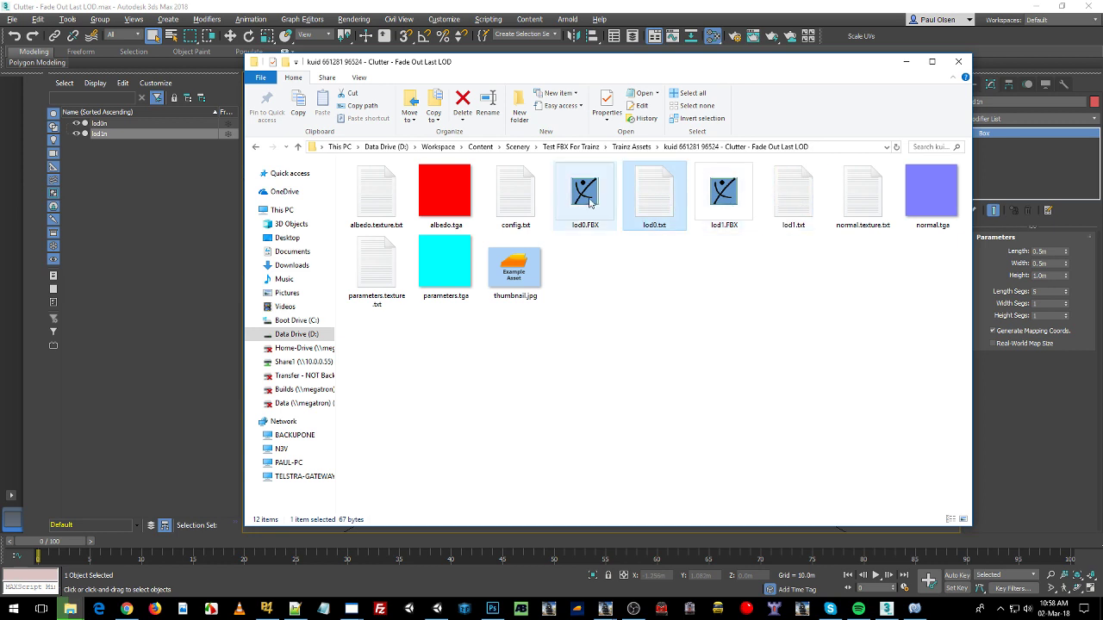
- Open config.txt in Notepad++ and review its header tags from kuid to rotate-yz-range, especially the trainz-build value
{"action": "left_click", "coordinate": [509, 217]}
{"action": "left_click_drag", "start_coordinate": [502, 229], "coordinate": [832, 141]}
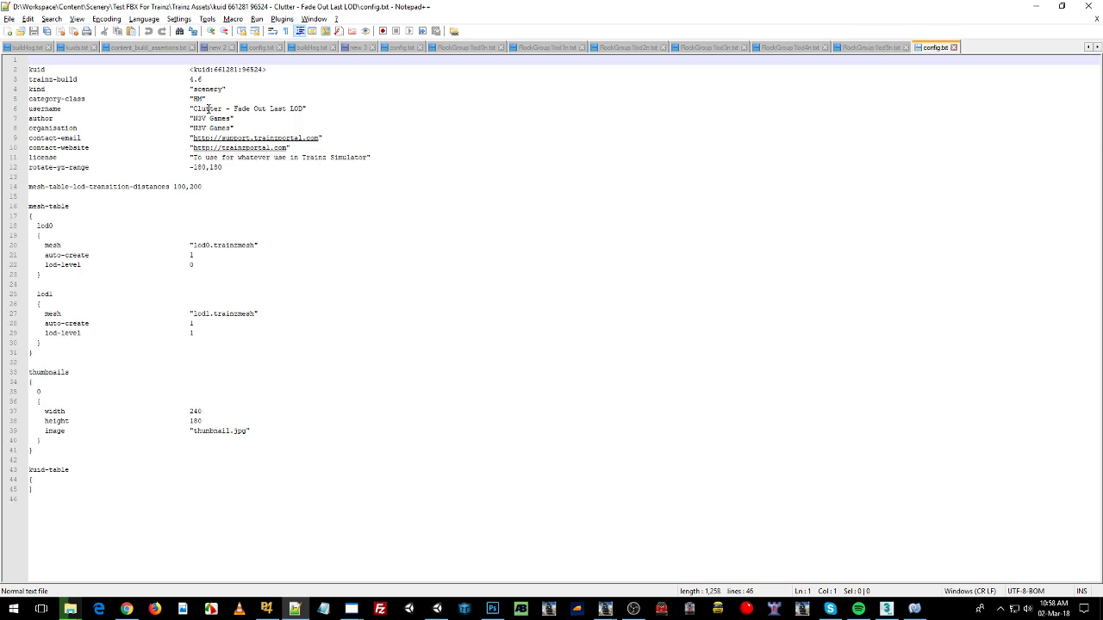
{"action": "left_click_drag", "start_coordinate": [29, 69], "coordinate": [223, 171]}
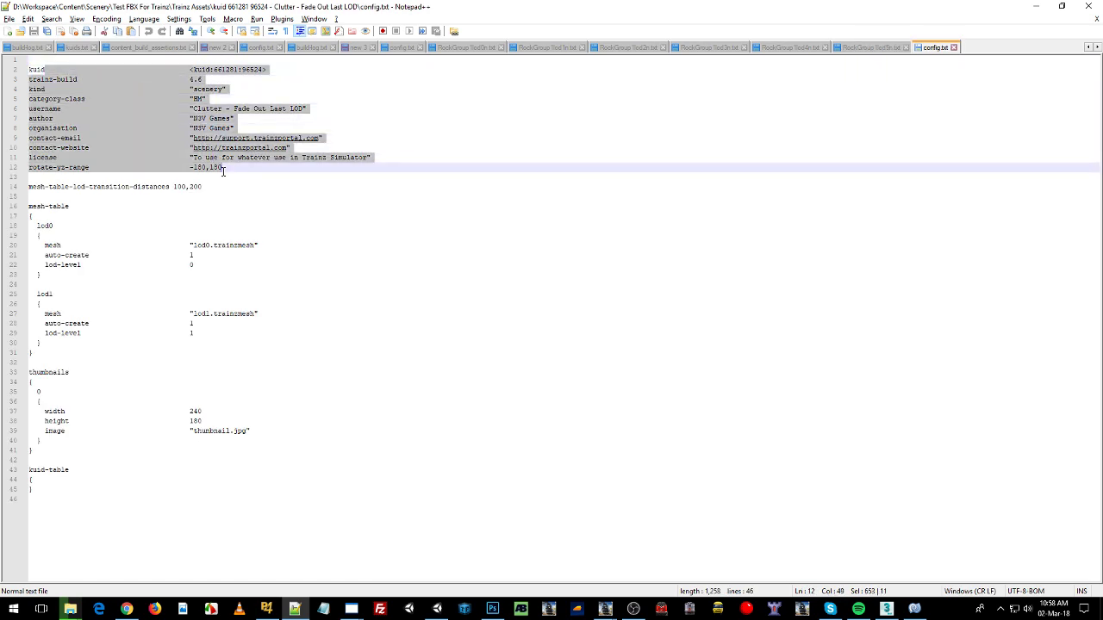
{"action": "left_click", "coordinate": [208, 80]}
{"action": "left_click_drag", "start_coordinate": [201, 80], "coordinate": [191, 79]}
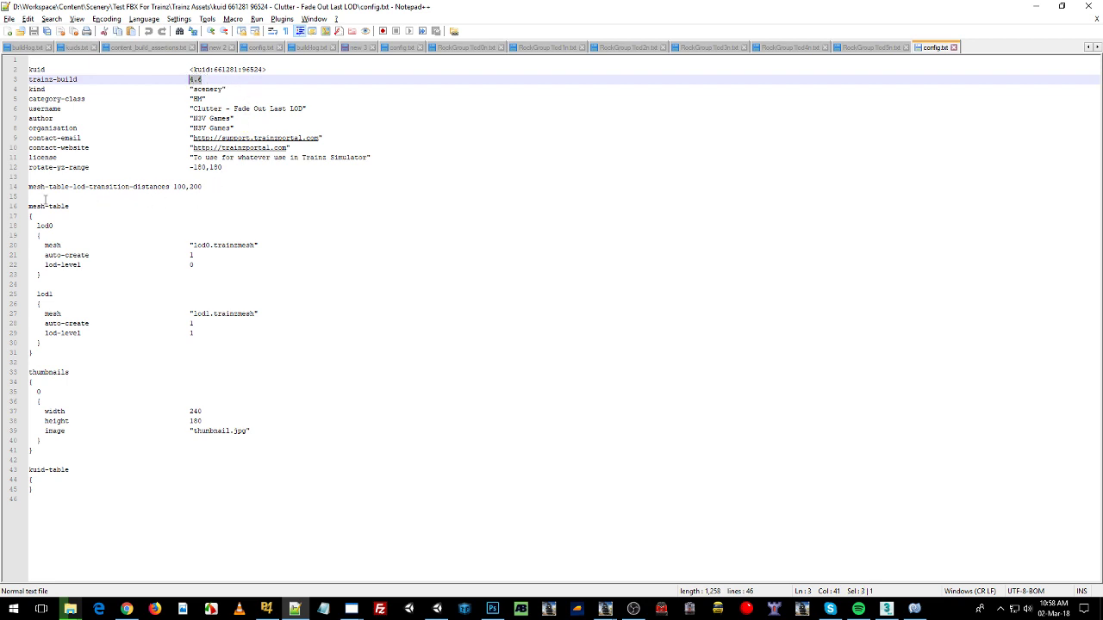
- Copy the mesh-table-lod-transition-distances tag name and search Google in Chrome for "trainz mesh-table-lod-transition-distances"
{"action": "left_click_drag", "start_coordinate": [29, 186], "coordinate": [169, 186]}
{"action": "key", "text": "ctrl+c"}
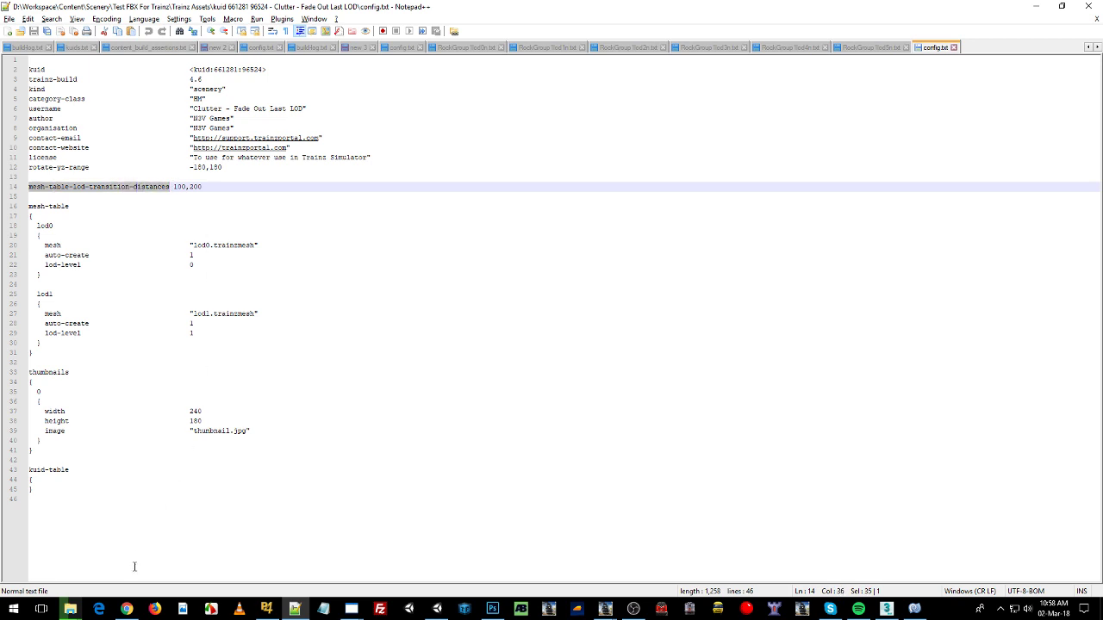
{"action": "left_click", "coordinate": [126, 609]}
{"action": "key", "text": "ctrl+t"}
{"action": "type", "text": "trainz"}
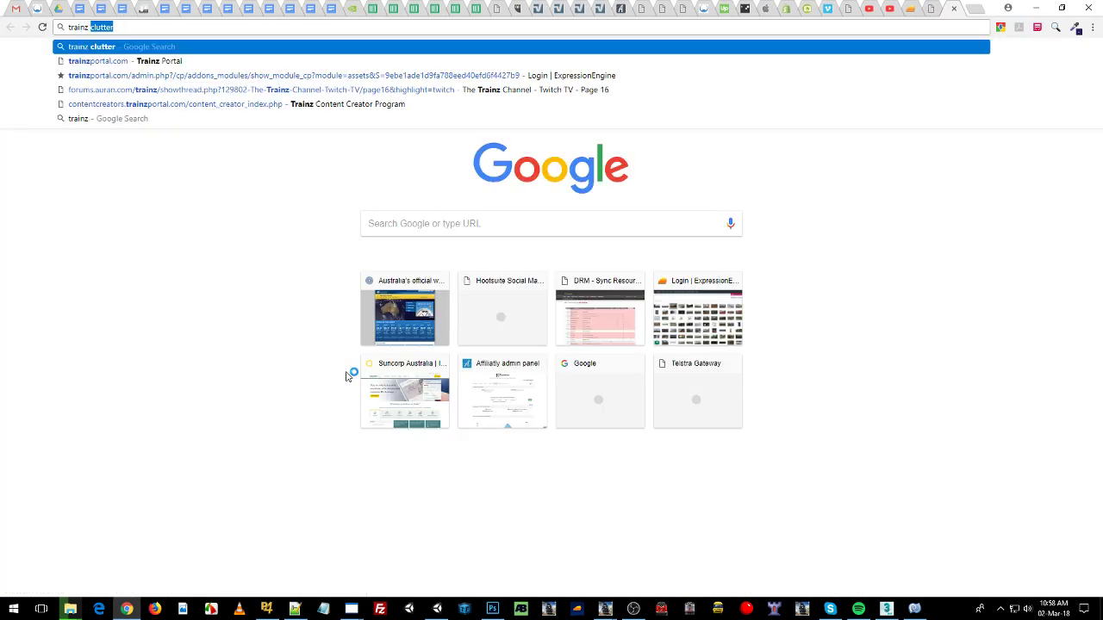
{"action": "key", "text": "ctrl+v"}
{"action": "key", "text": "Return"}
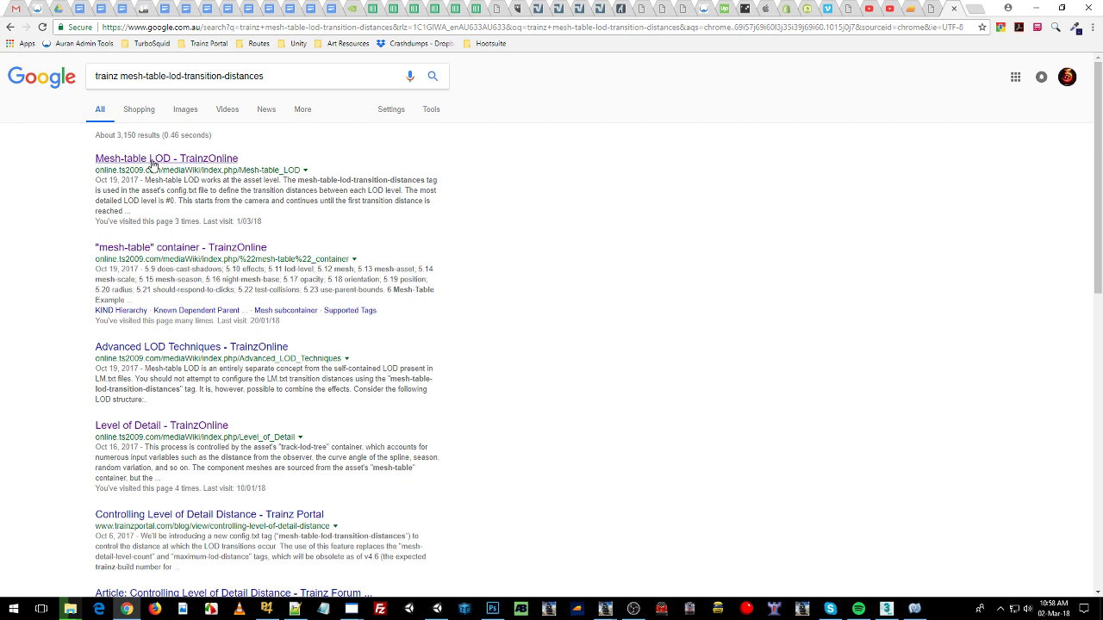
- Read the Mesh-table LOD wiki page and its linked mesh-table-lod-transition-distances section, and close the page
{"action": "left_click", "coordinate": [151, 160]}
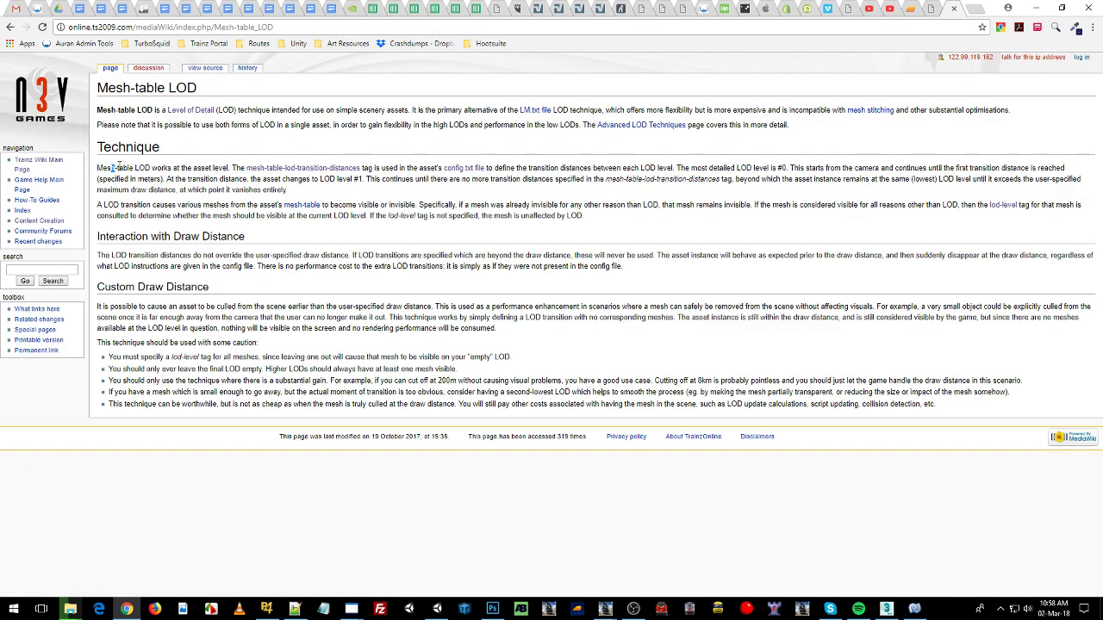
{"action": "left_click_drag", "start_coordinate": [112, 168], "coordinate": [494, 218]}
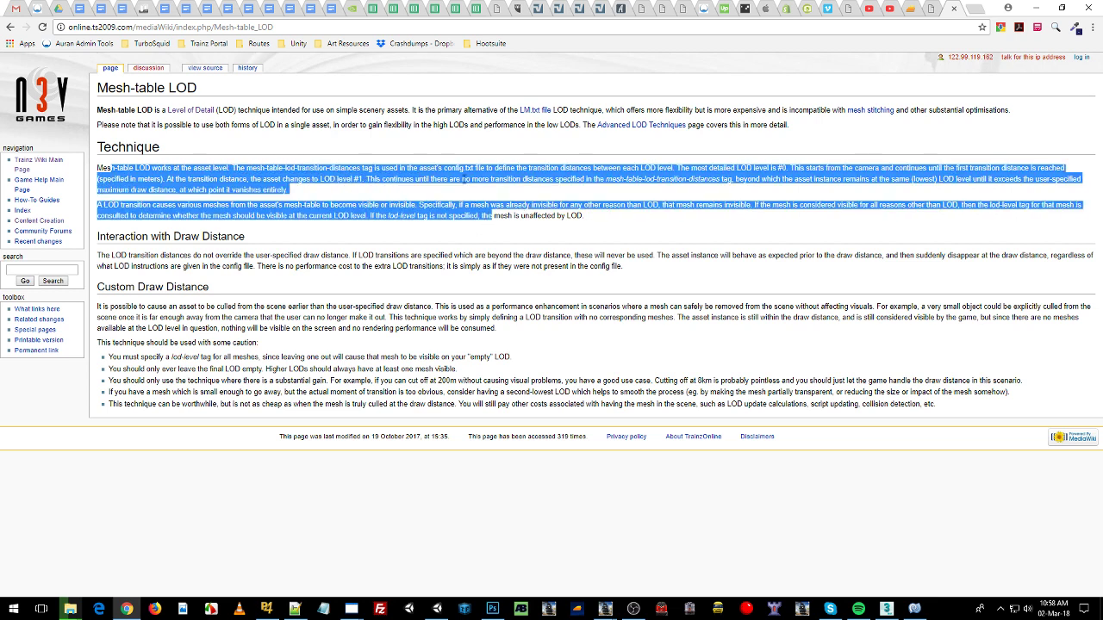
{"action": "left_click", "coordinate": [493, 217]}
{"action": "left_click", "coordinate": [315, 170]}
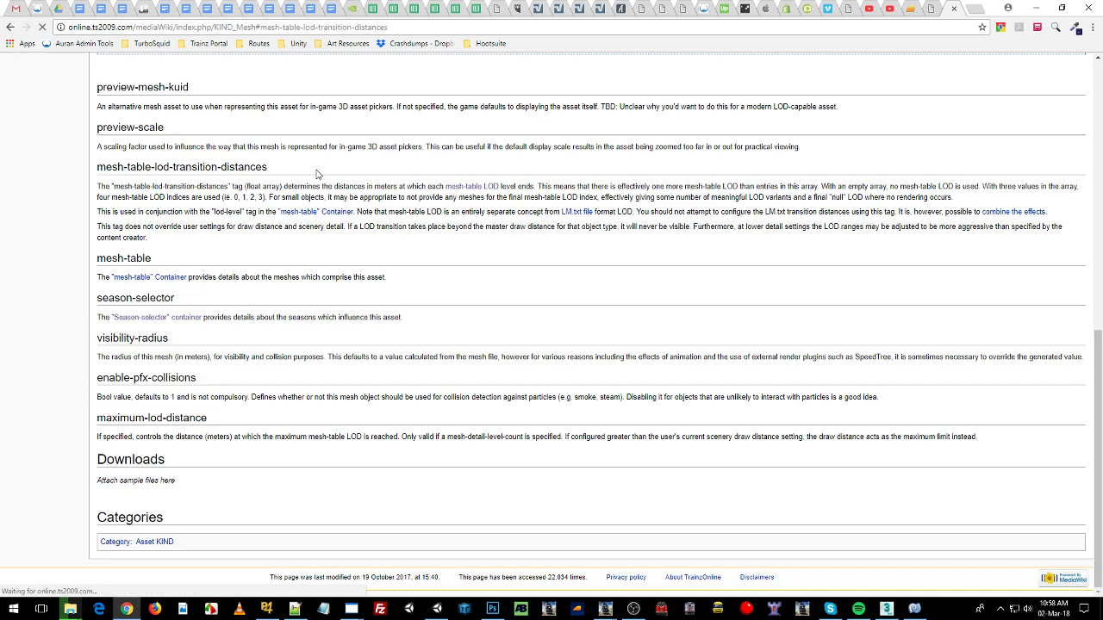
{"action": "left_click_drag", "start_coordinate": [114, 188], "coordinate": [282, 230]}
{"action": "left_click", "coordinate": [301, 242]}
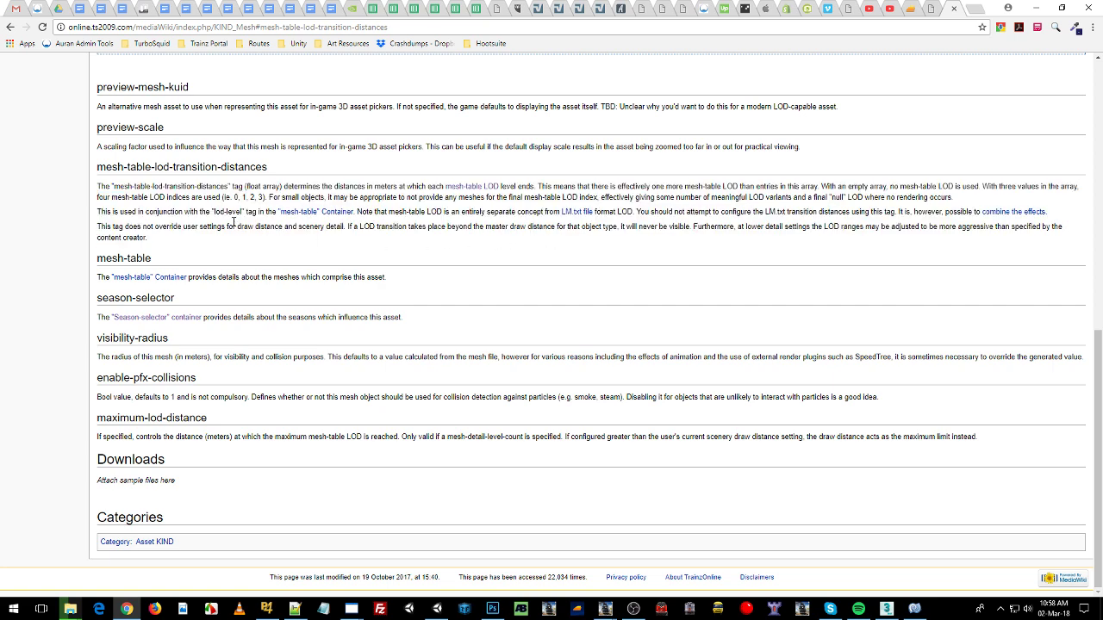
{"action": "left_click", "coordinate": [954, 7]}
- Return to config.txt in Notepad++ and examine both LOD transition distances and the mesh-table block
{"action": "key", "text": "alt+Tab"}
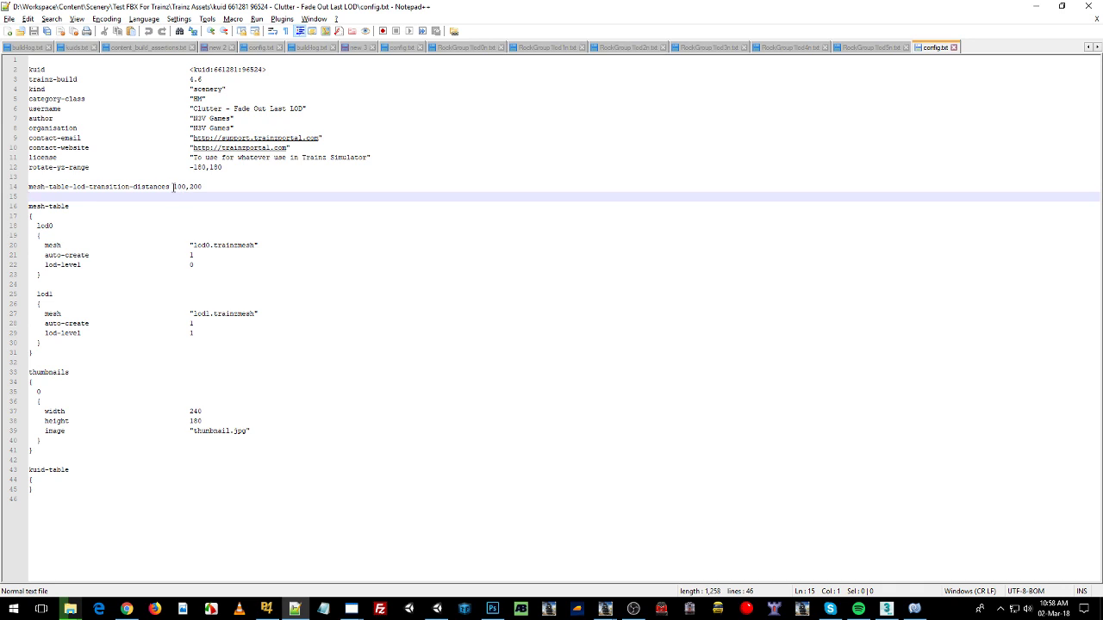
{"action": "left_click_drag", "start_coordinate": [174, 186], "coordinate": [186, 186]}
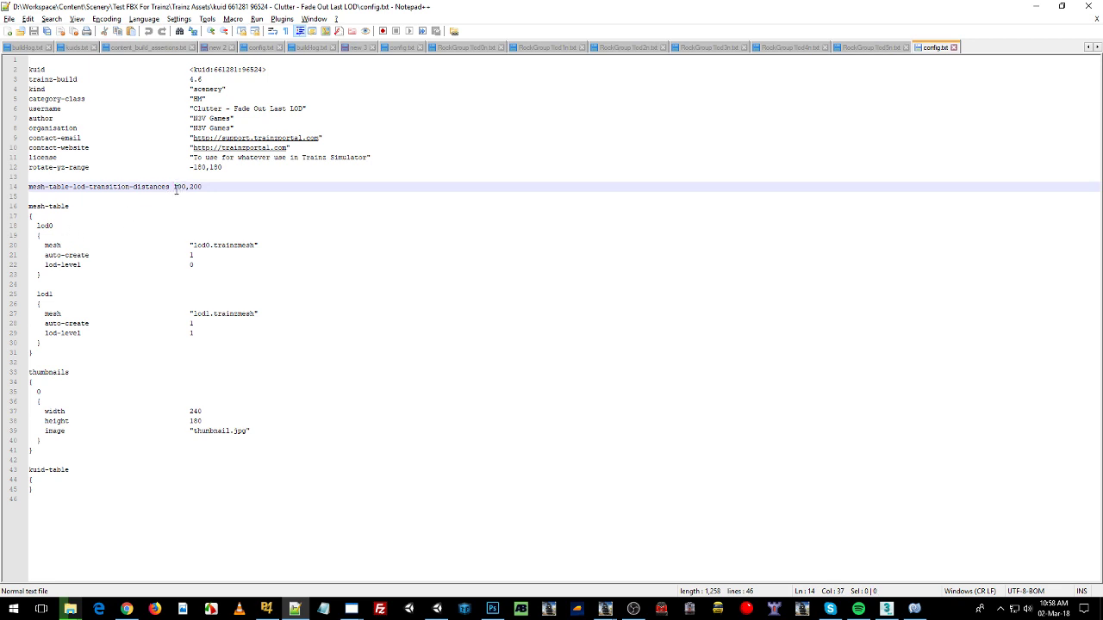
{"action": "left_click_drag", "start_coordinate": [190, 186], "coordinate": [203, 186]}
{"action": "left_click", "coordinate": [42, 294]}
{"action": "left_click", "coordinate": [53, 223]}
{"action": "left_click_drag", "start_coordinate": [33, 208], "coordinate": [57, 356]}
{"action": "left_click", "coordinate": [57, 356]}
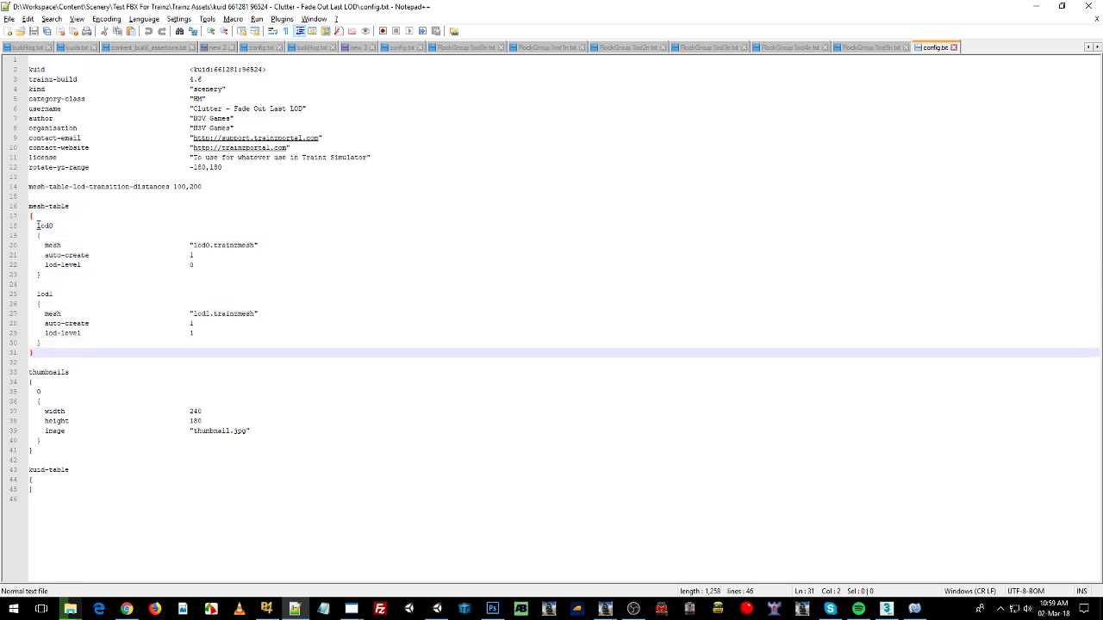
- Compare the mesh names and lod-level values of the lod0 and lod1 entries with the transition distances
{"action": "mouse_move", "coordinate": [37, 225]}
{"action": "left_mouse_down"}
{"action": "mouse_move", "coordinate": [54, 225]}
{"action": "mouse_move", "coordinate": [37, 226]}
{"action": "left_mouse_up"}
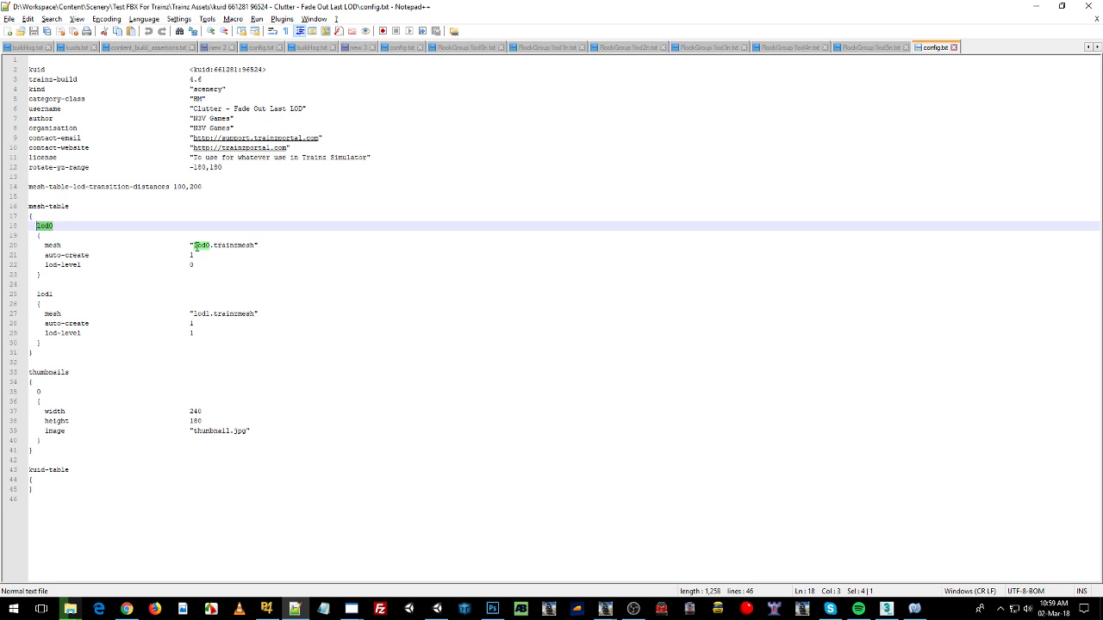
{"action": "left_click_drag", "start_coordinate": [194, 245], "coordinate": [44, 265]}
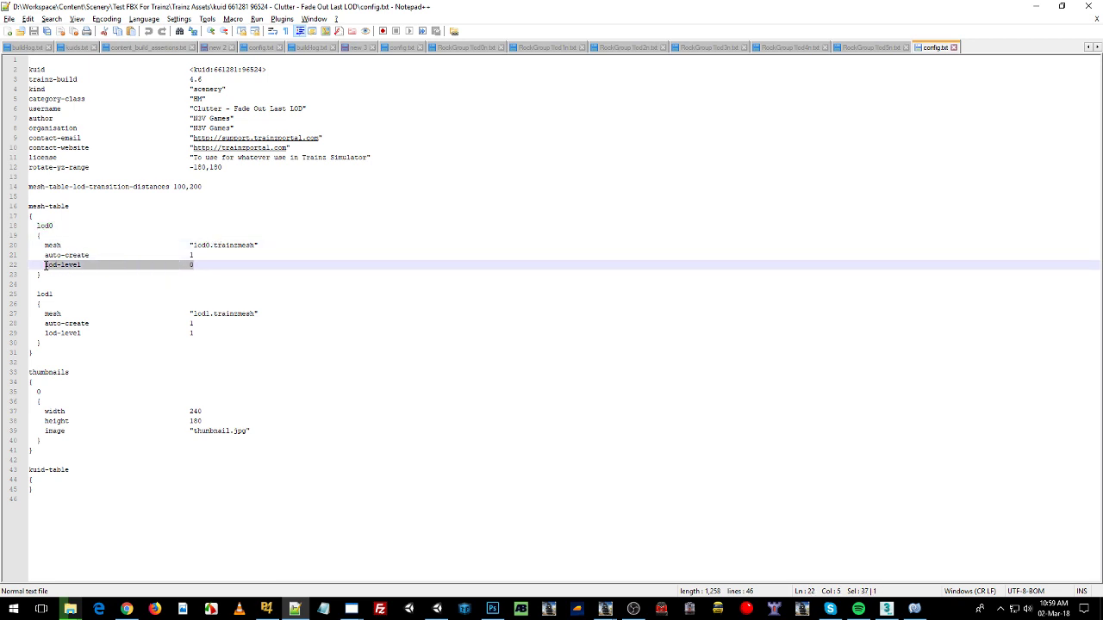
{"action": "double_click", "coordinate": [178, 186]}
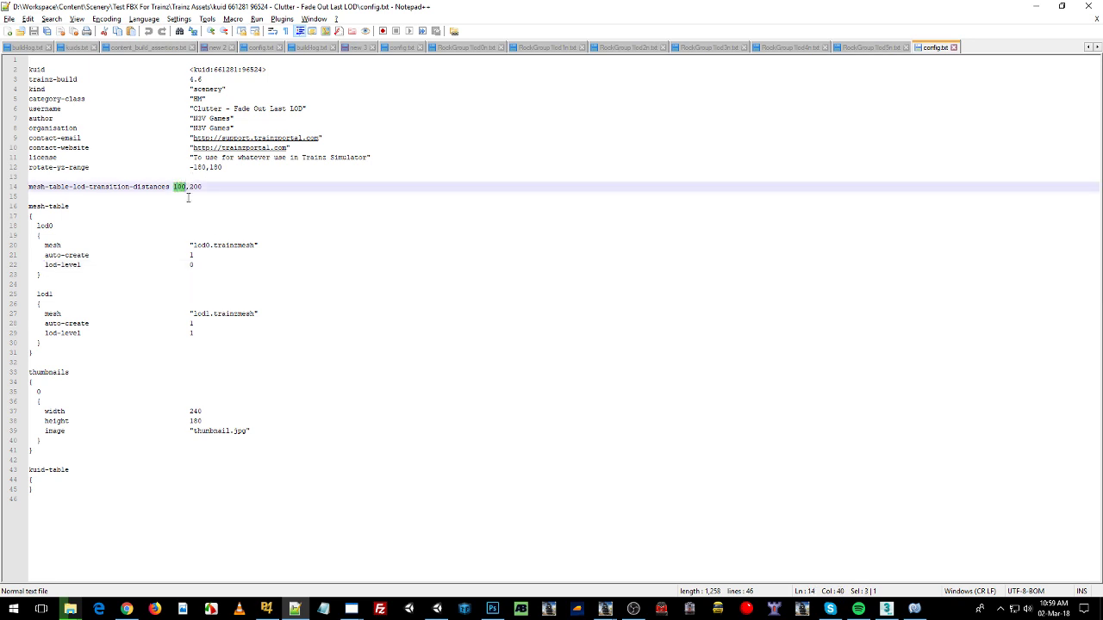
{"action": "left_click_drag", "start_coordinate": [54, 294], "coordinate": [24, 296]}
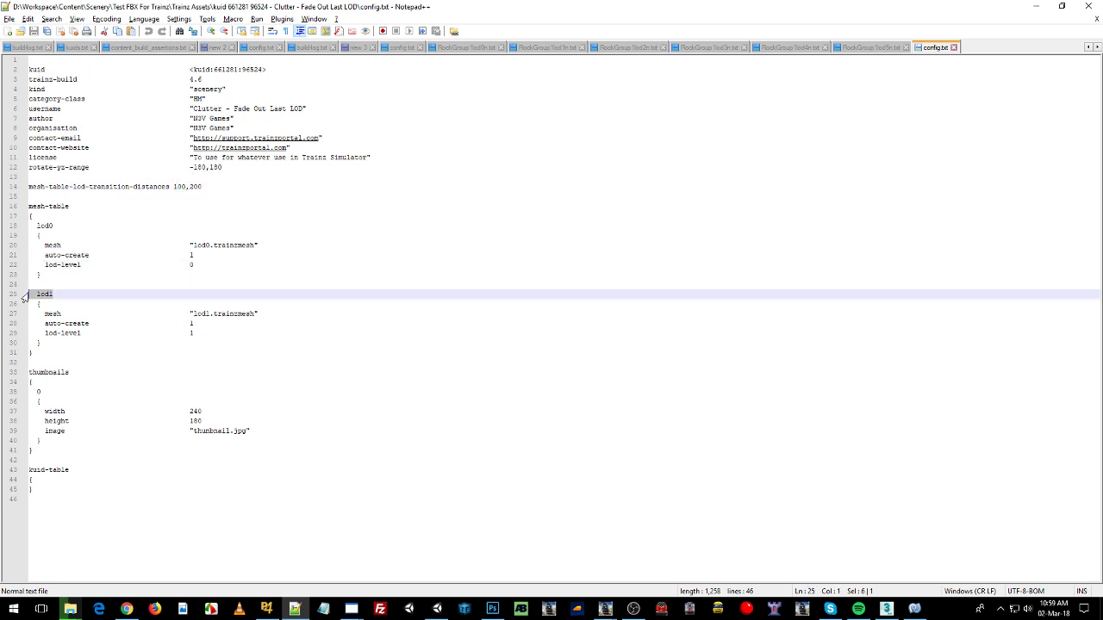
{"action": "double_click", "coordinate": [199, 313]}
{"action": "left_click_drag", "start_coordinate": [196, 333], "coordinate": [48, 333]}
{"action": "left_click", "coordinate": [181, 188]}
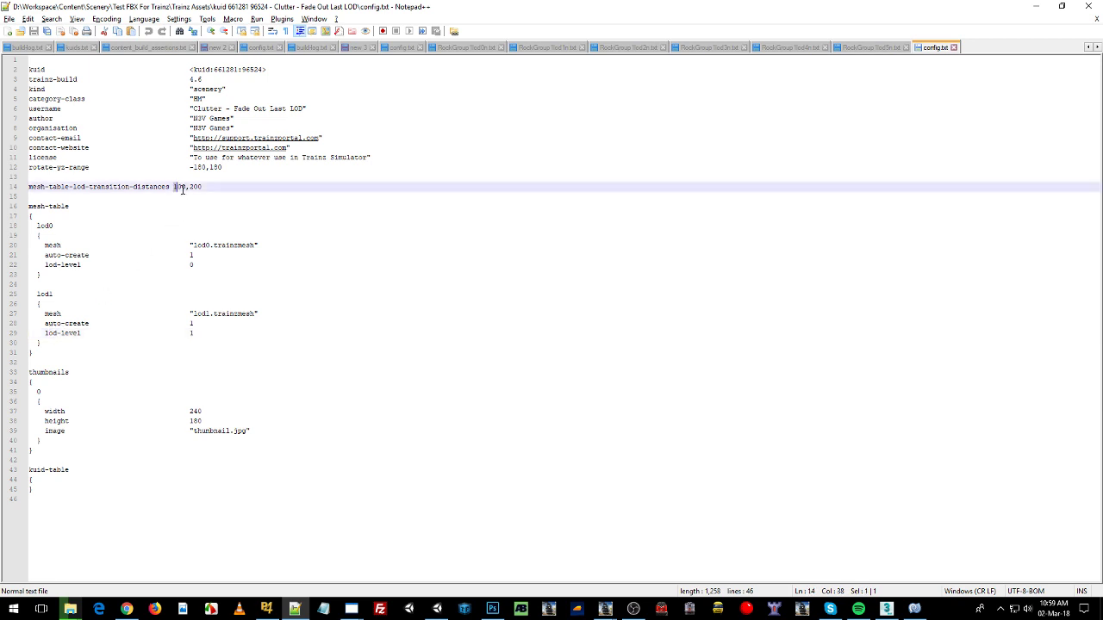
{"action": "key", "text": "End"}
- Look over the whole config.txt, close it and switch to the asset folder in File Explorer
{"action": "left_click_drag", "start_coordinate": [53, 501], "coordinate": [86, 59]}
{"action": "left_click", "coordinate": [246, 167]}
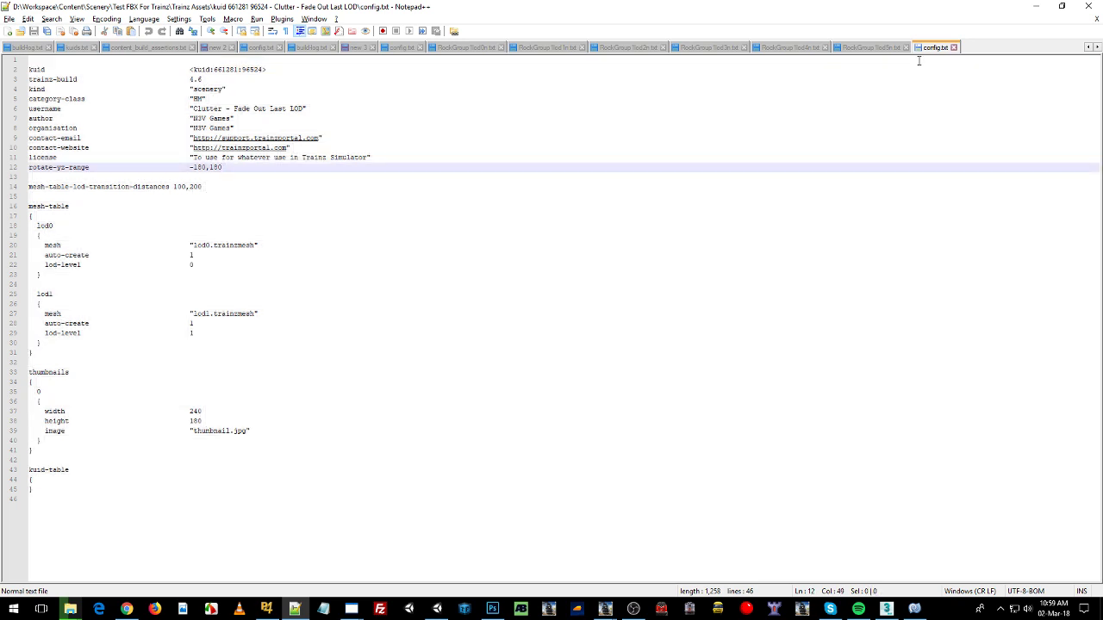
{"action": "left_click", "coordinate": [954, 47]}
{"action": "key", "text": "alt+Tab"}
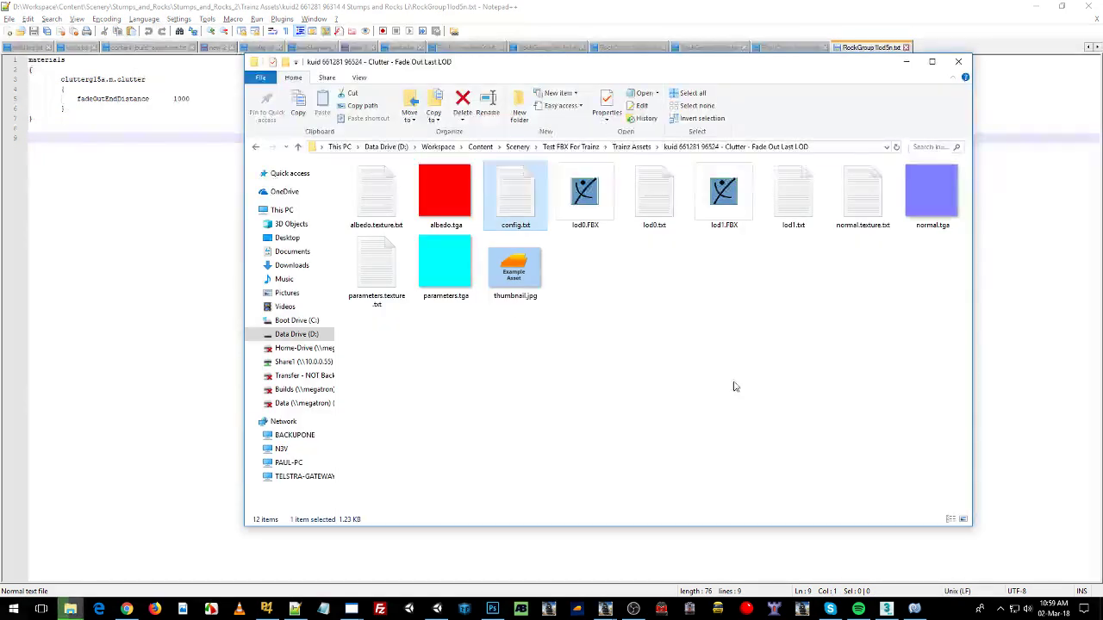
{"action": "key", "text": "alt+Tab"}
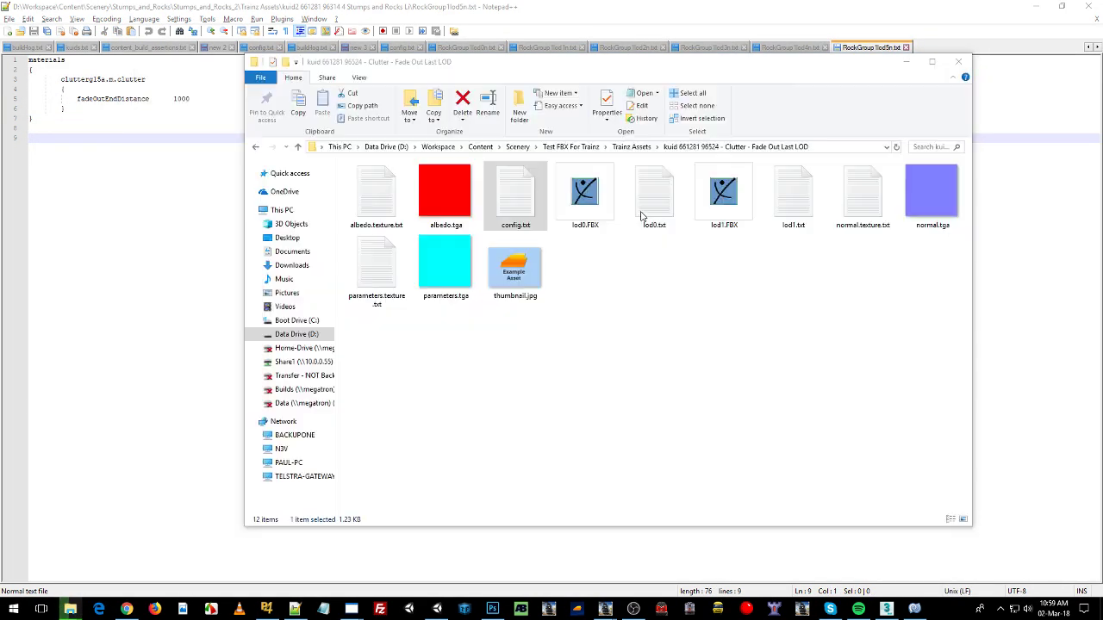
- Reopen config.txt in Notepad, examine the mesh-table-lod-transition-distances line and its values, and close the file
{"action": "double_click", "coordinate": [517, 200]}
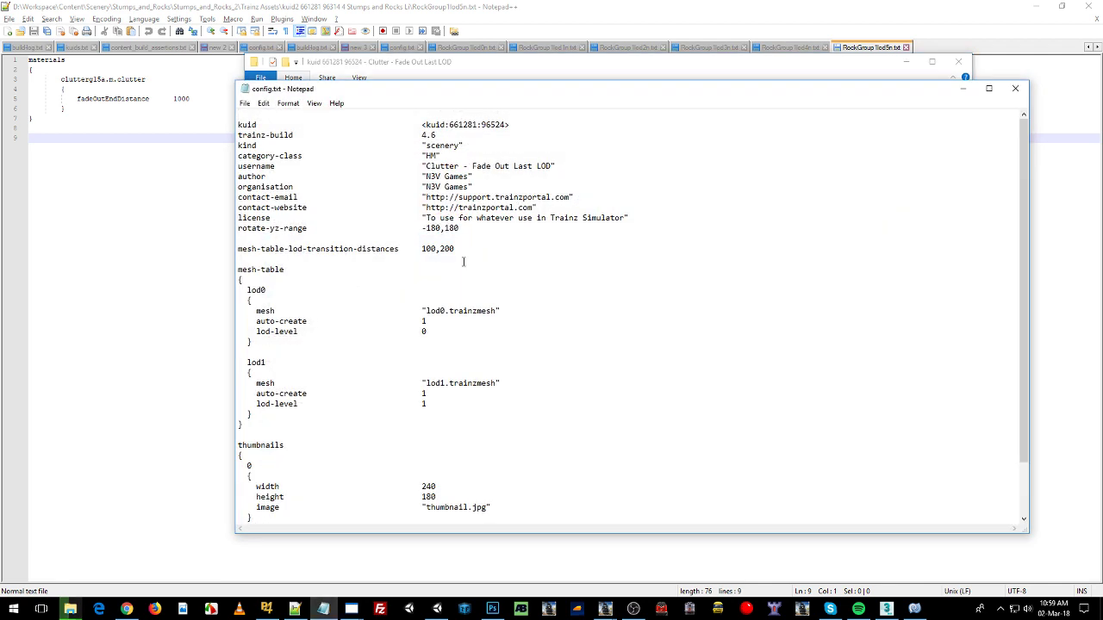
{"action": "left_click_drag", "start_coordinate": [455, 249], "coordinate": [217, 253]}
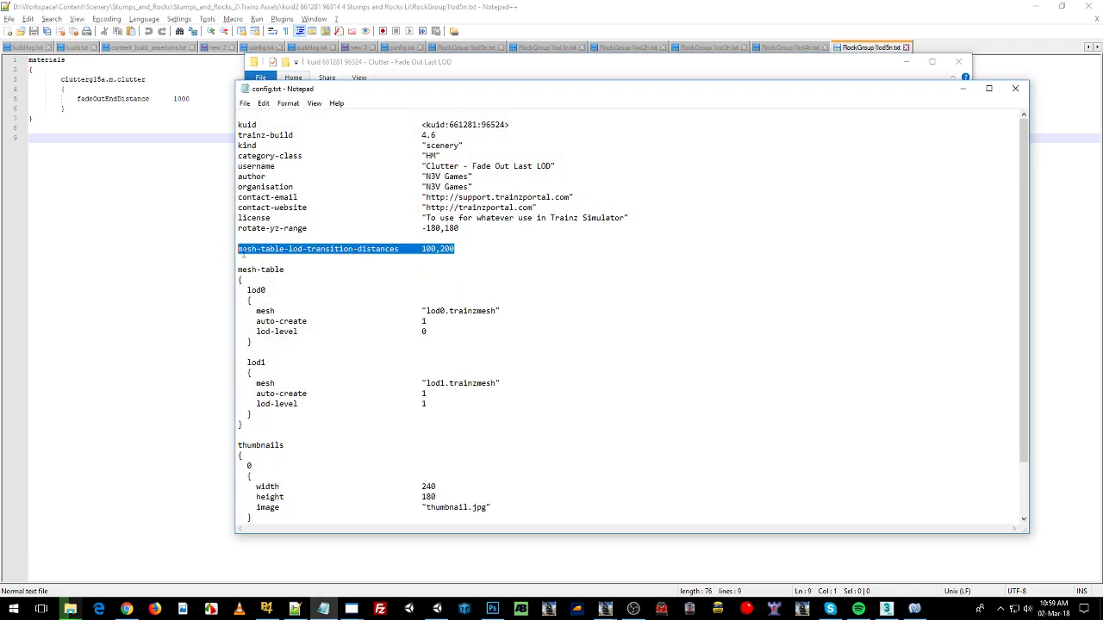
{"action": "left_click", "coordinate": [400, 248]}
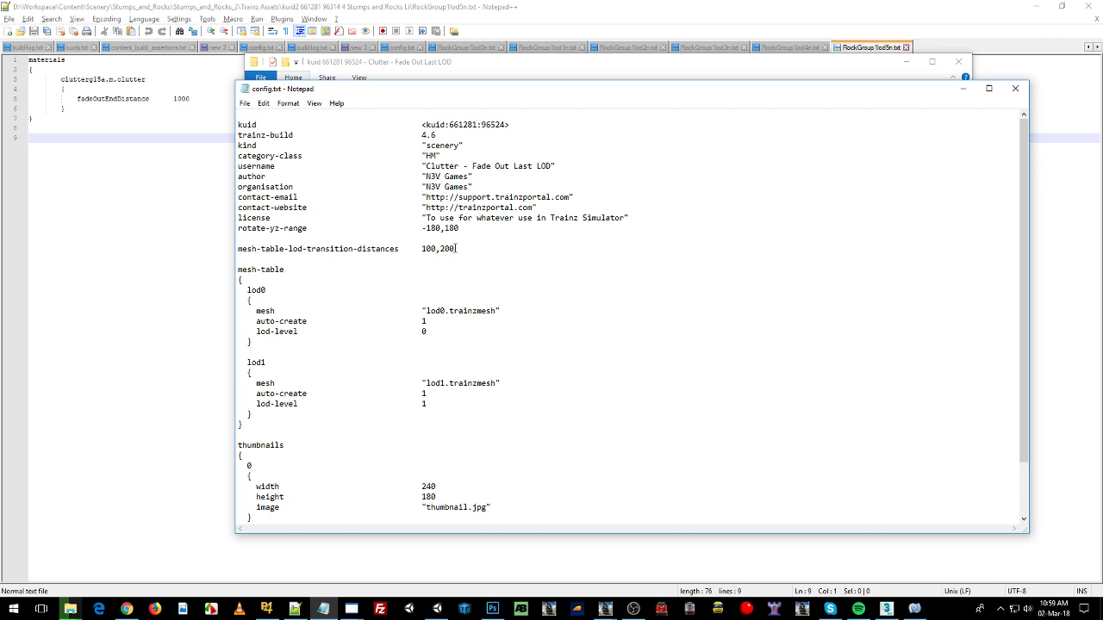
{"action": "left_click_drag", "start_coordinate": [456, 248], "coordinate": [419, 249]}
{"action": "left_click", "coordinate": [421, 249]}
{"action": "double_click", "coordinate": [449, 249]}
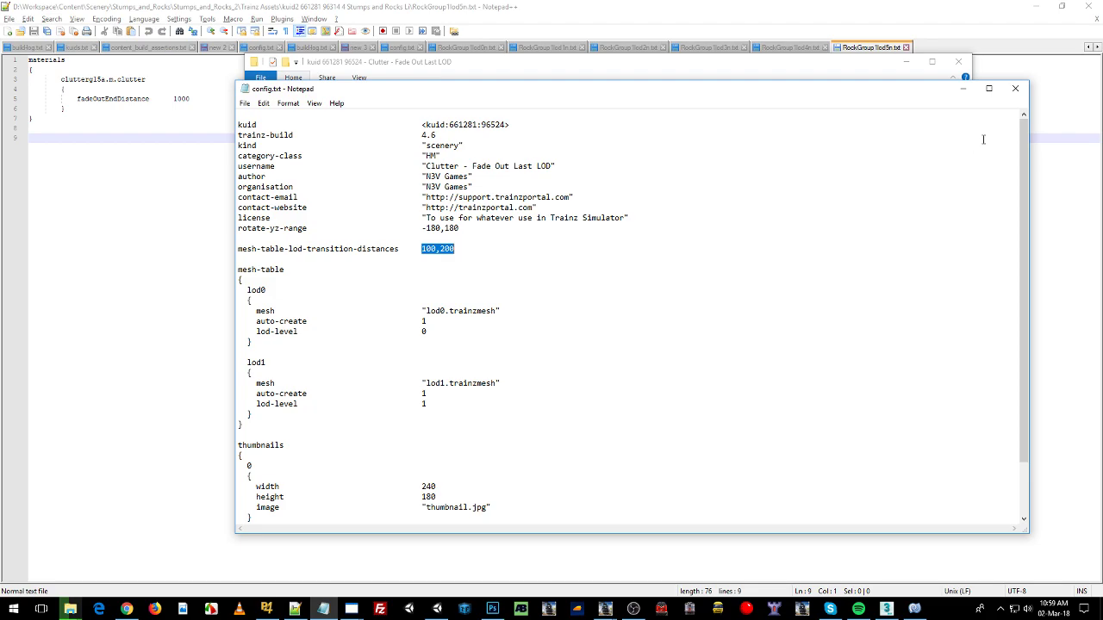
{"action": "left_click", "coordinate": [1015, 88]}
- Switch to the M.clutter wiki page in Chrome and read its Cross-Fading section, including the example video line
{"action": "left_click", "coordinate": [608, 219]}
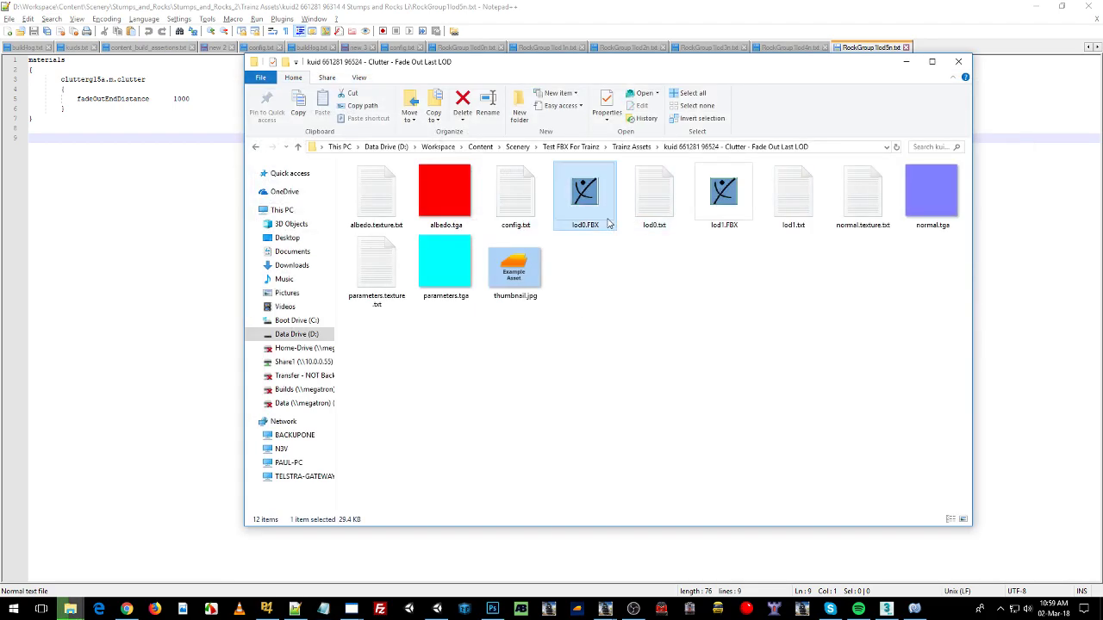
{"action": "left_click", "coordinate": [655, 207]}
{"action": "key", "text": "super+Tab"}
{"action": "key", "text": "Return"}
{"action": "scroll", "coordinate": [296, 247], "scroll_direction": "down", "scroll_amount": 3}
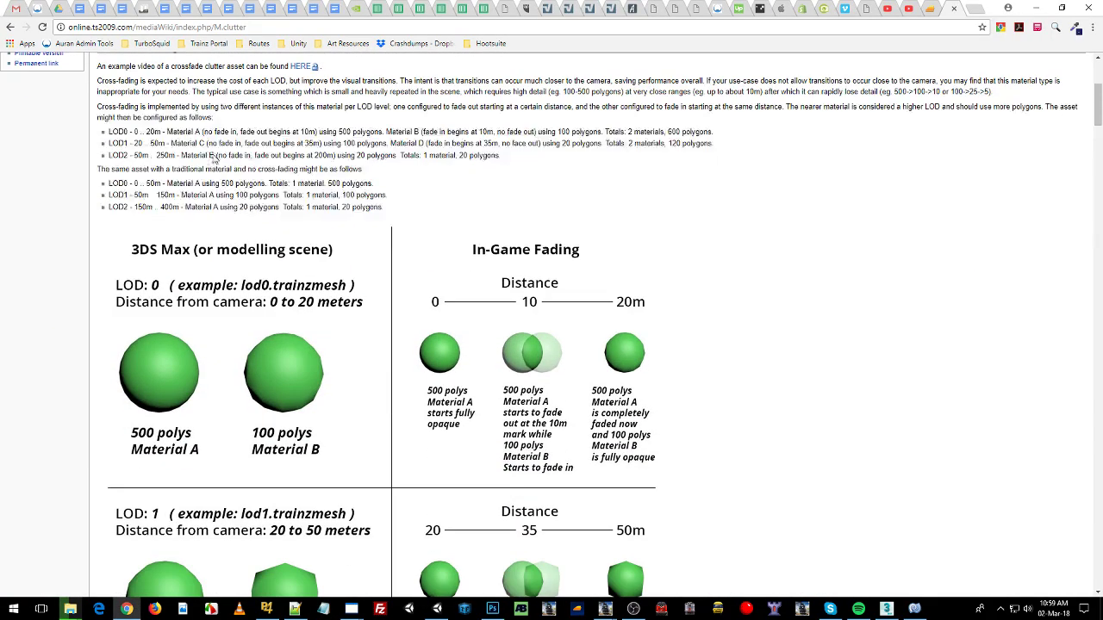
{"action": "scroll", "coordinate": [295, 246], "scroll_direction": "up", "scroll_amount": 2}
{"action": "left_click_drag", "start_coordinate": [107, 160], "coordinate": [221, 310]}
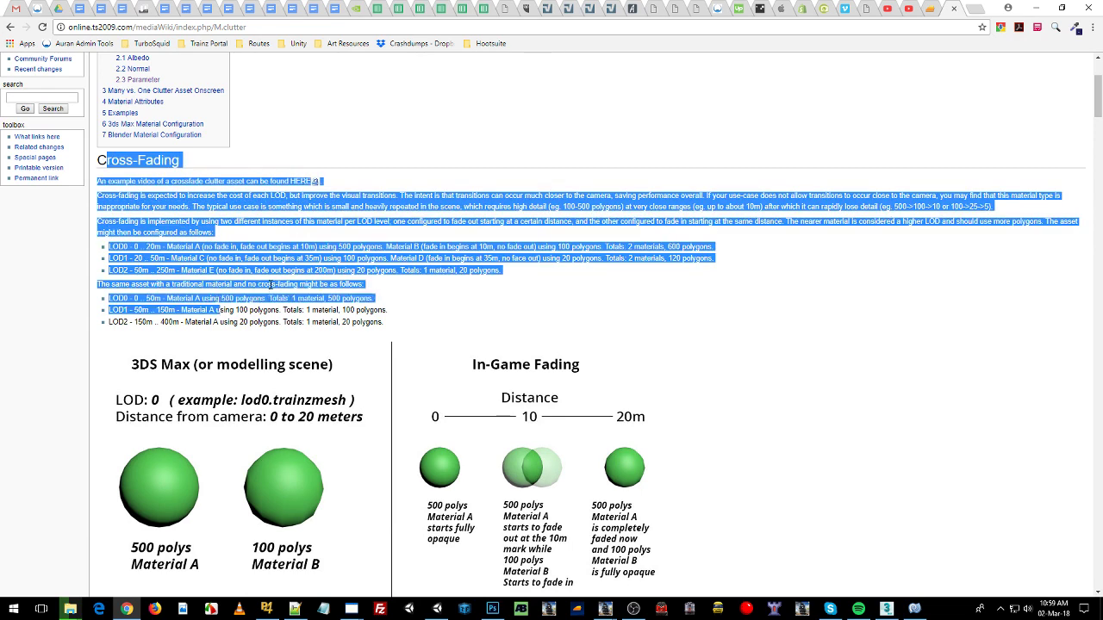
{"action": "left_click", "coordinate": [277, 256]}
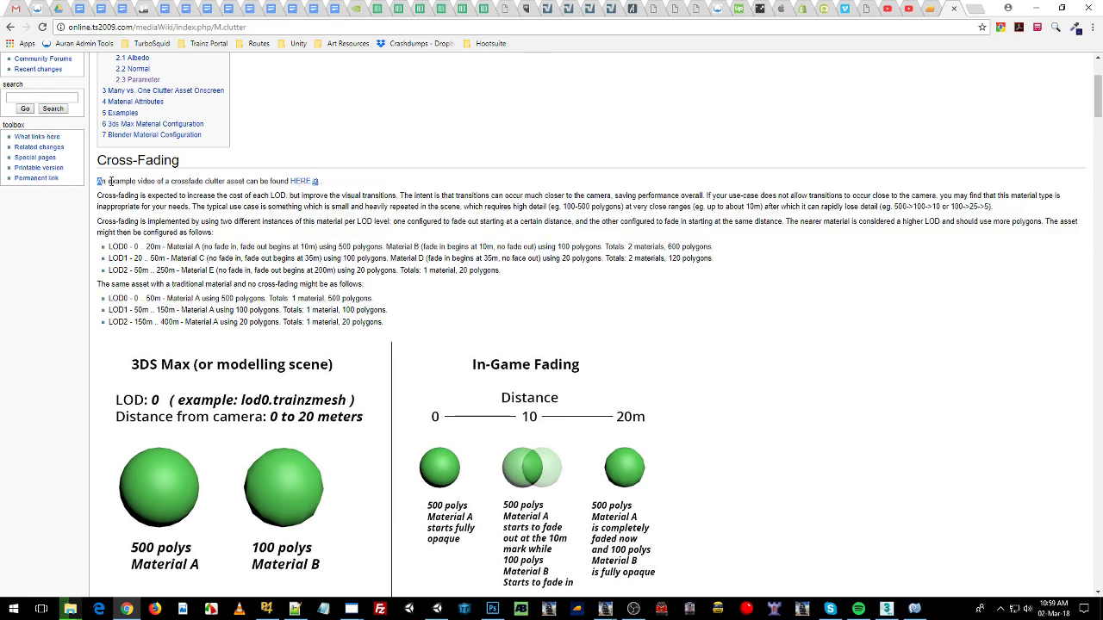
{"action": "left_click_drag", "start_coordinate": [96, 182], "coordinate": [316, 183]}
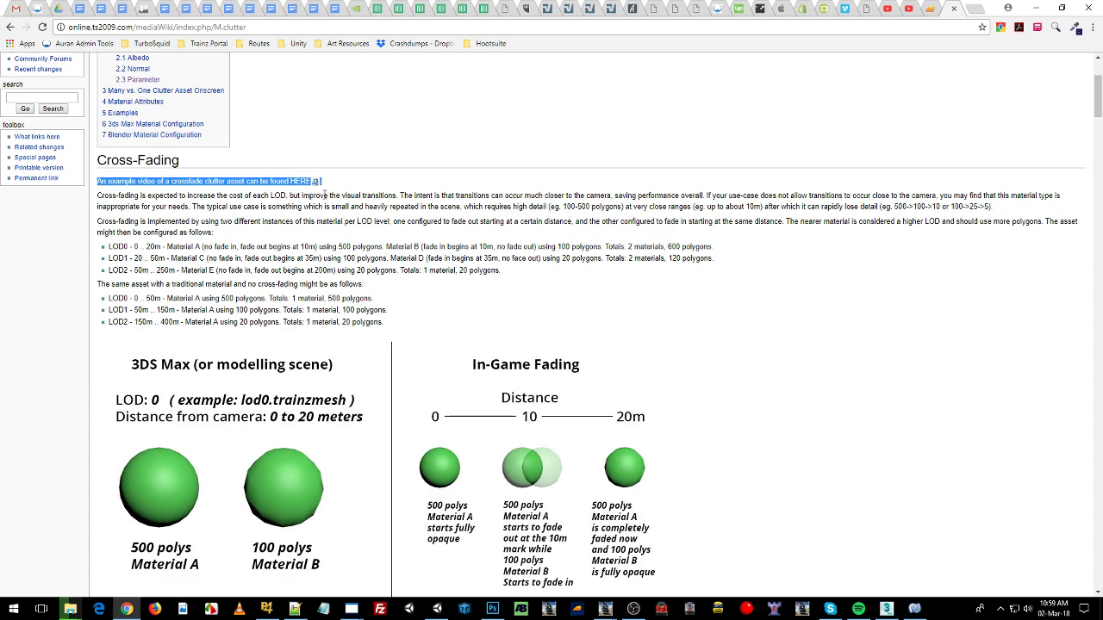
{"action": "left_click", "coordinate": [350, 208]}
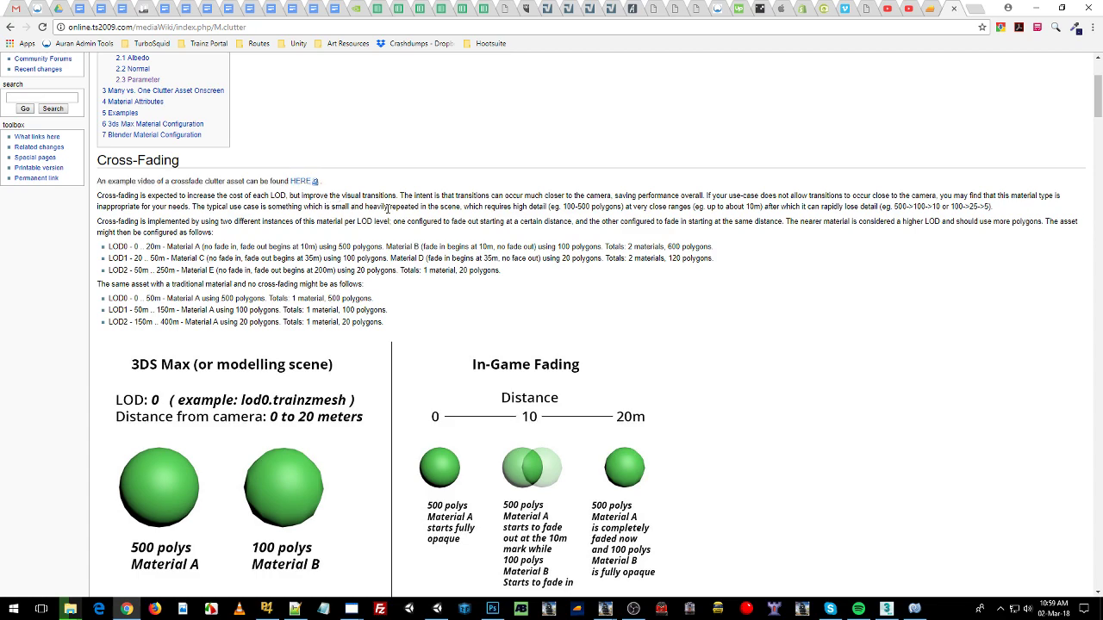
- Read the Crossfade Metadata Configuration section of the M.clutter page, including the lod0.txt example and its fadeOutEndDistance tag
{"action": "scroll", "coordinate": [400, 206], "scroll_direction": "down", "scroll_amount": 11}
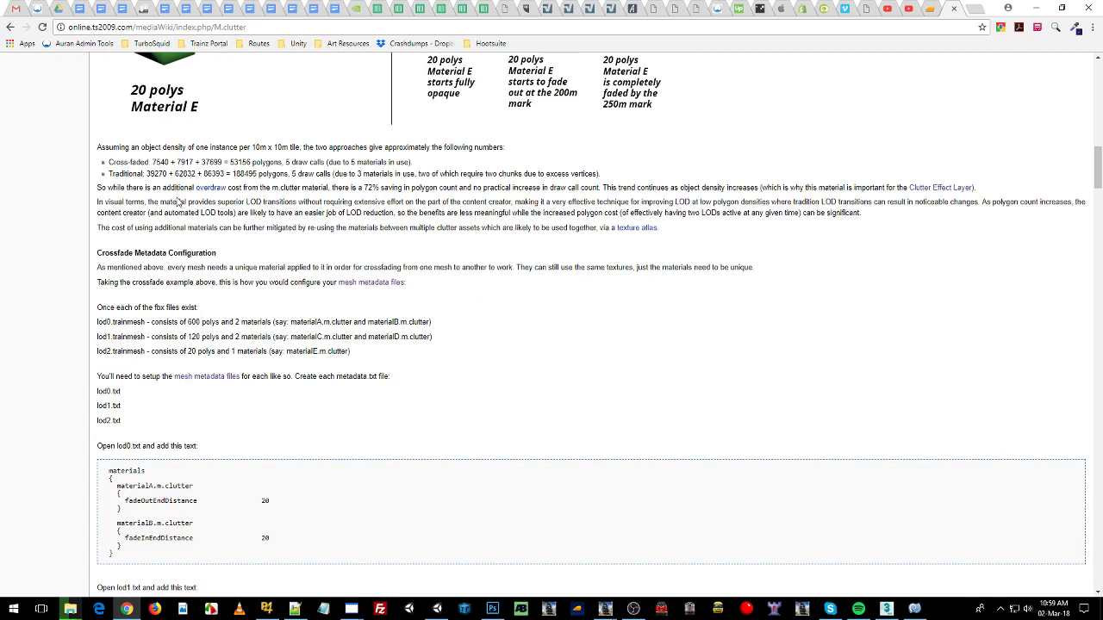
{"action": "scroll", "coordinate": [184, 283], "scroll_direction": "down", "scroll_amount": 2}
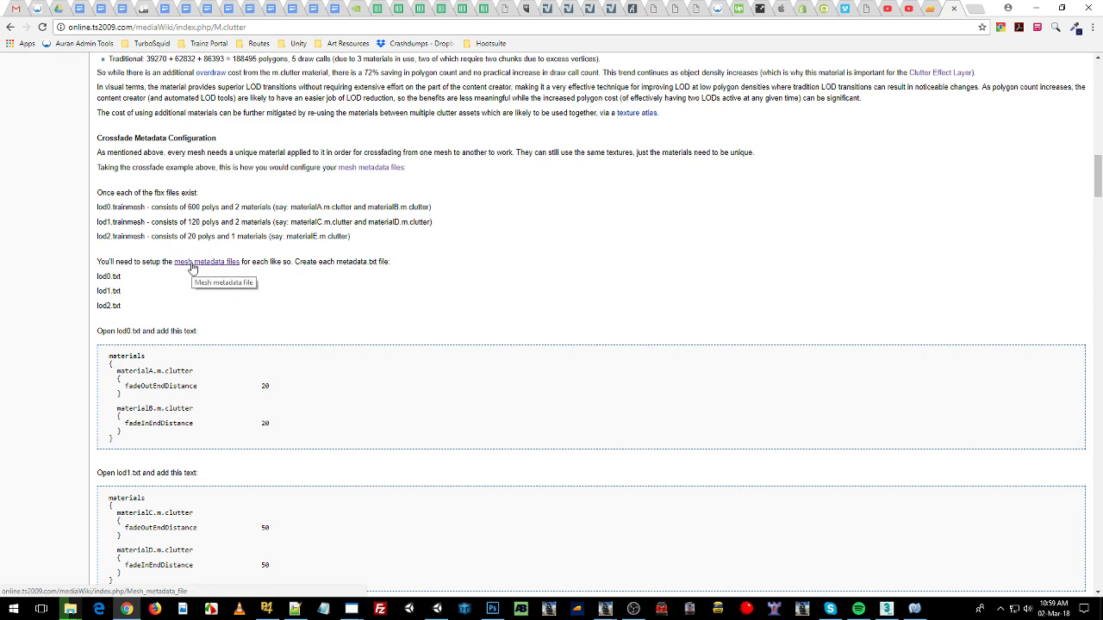
{"action": "scroll", "coordinate": [181, 267], "scroll_direction": "down", "scroll_amount": 1}
{"action": "scroll", "coordinate": [181, 267], "scroll_direction": "down", "scroll_amount": 1}
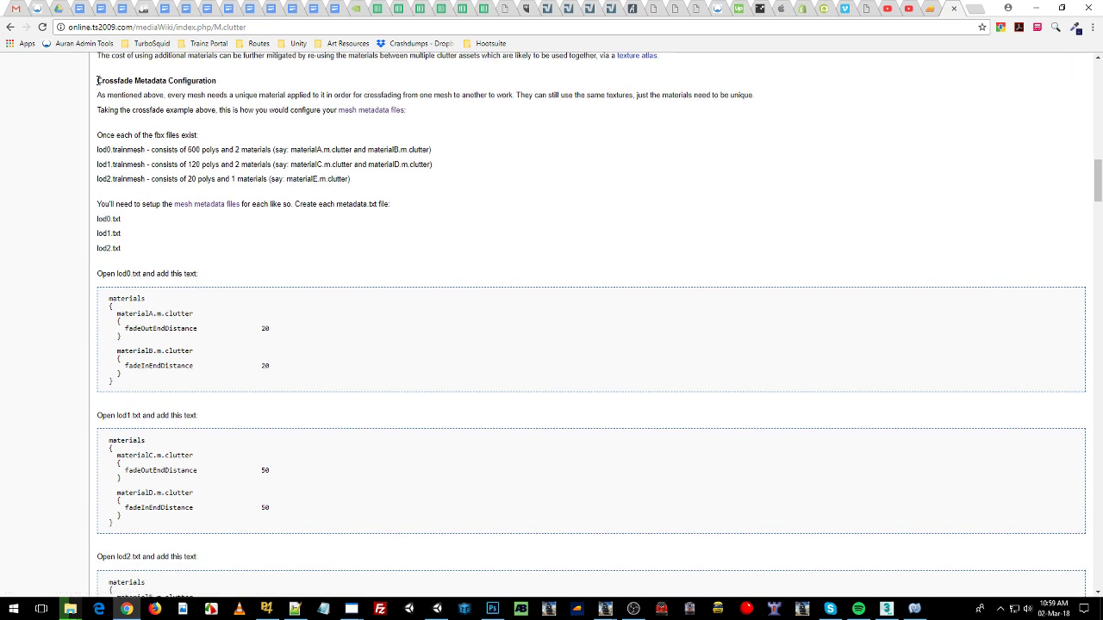
{"action": "left_click_drag", "start_coordinate": [144, 81], "coordinate": [216, 81]}
{"action": "left_click", "coordinate": [125, 80]}
{"action": "left_click_drag", "start_coordinate": [97, 80], "coordinate": [213, 387]}
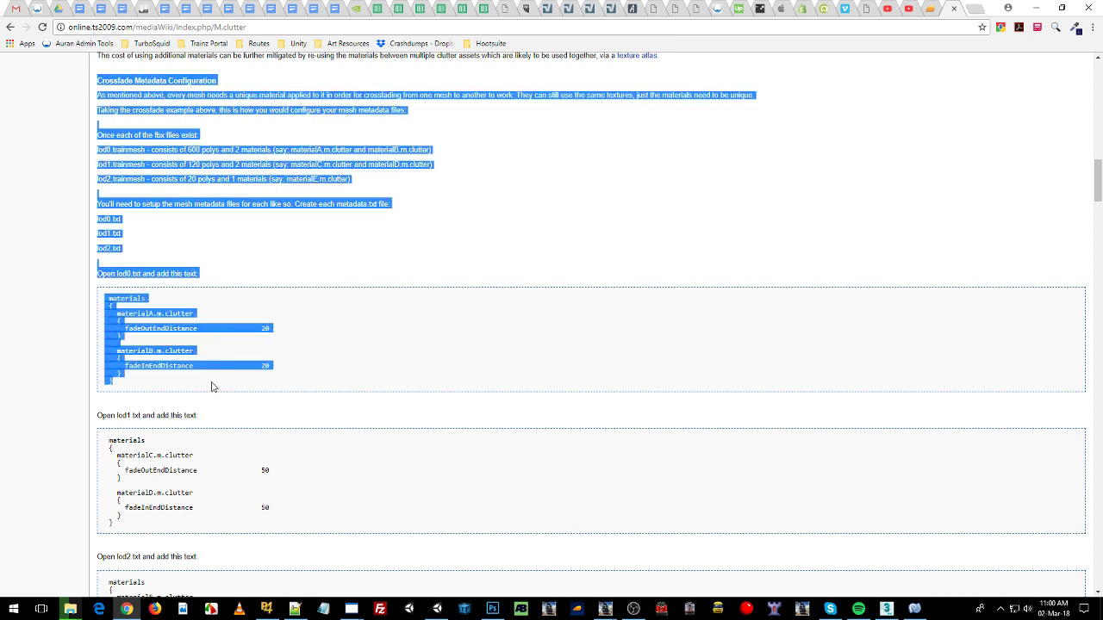
{"action": "left_click", "coordinate": [158, 303]}
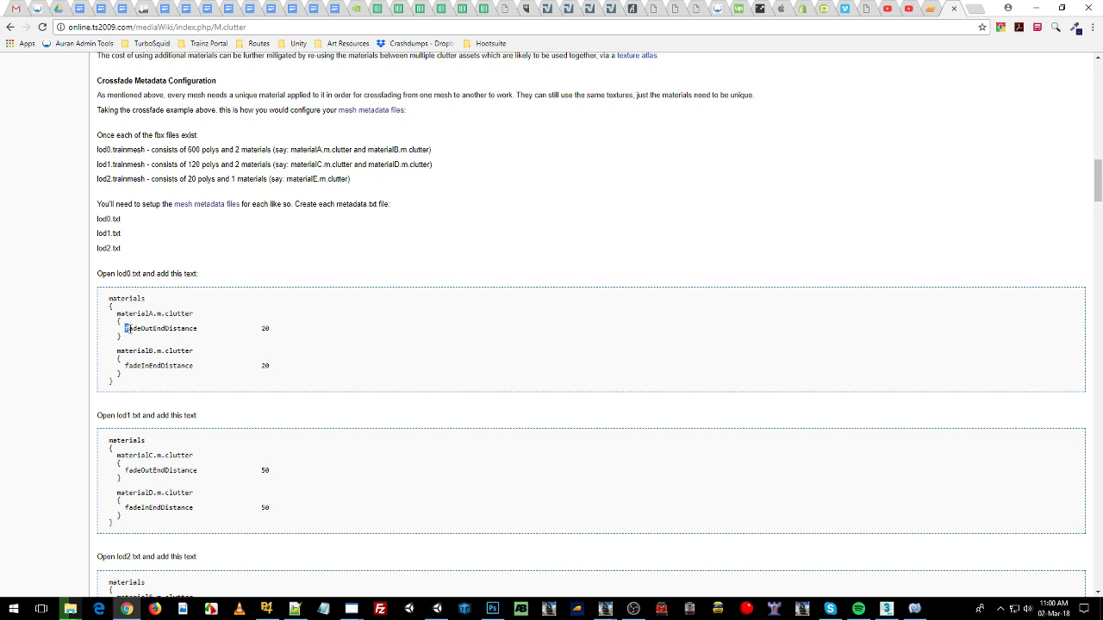
{"action": "left_click_drag", "start_coordinate": [126, 328], "coordinate": [199, 328]}
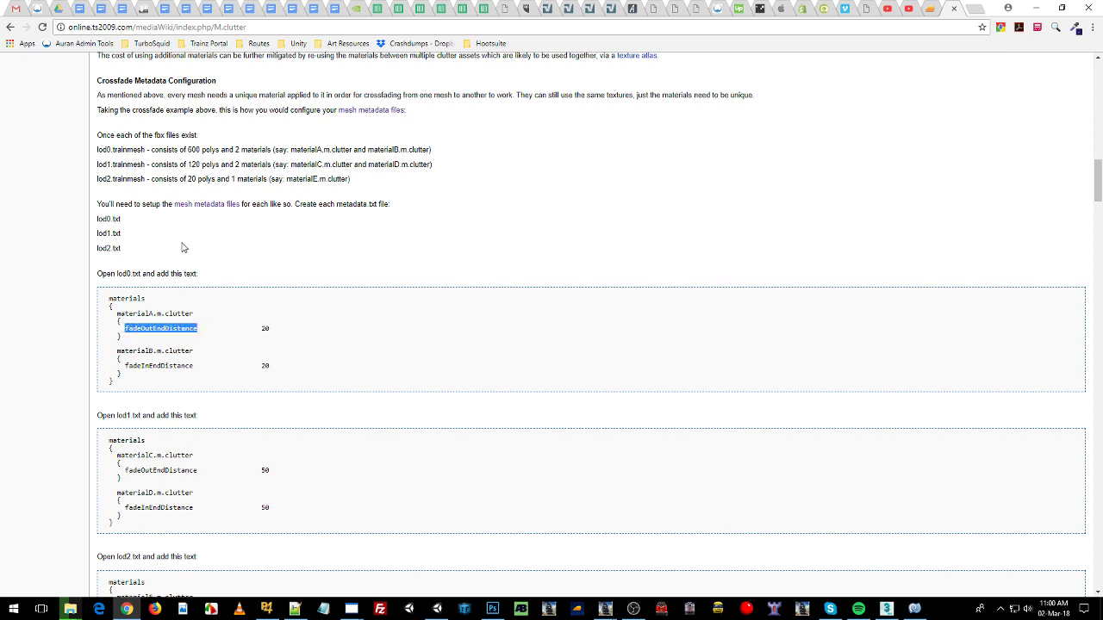
{"action": "left_click", "coordinate": [241, 220]}
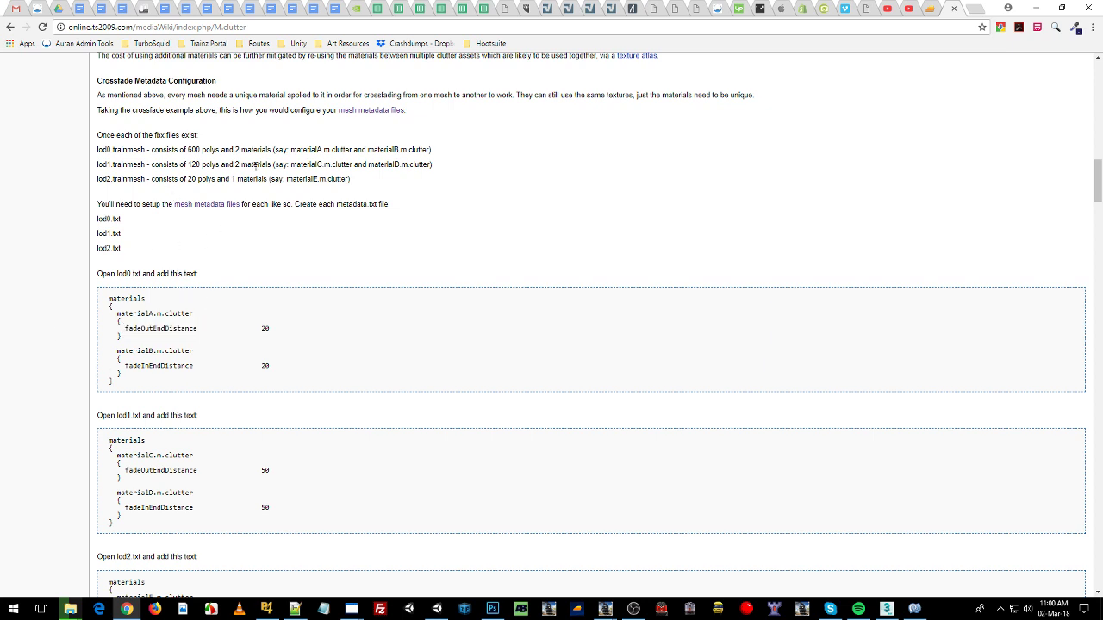
- Switch to the asset folder in File Explorer, compare lod0.FBX with its lod0.txt metadata file and open lod0.txt in Notepad++
{"action": "key", "text": "alt+Tab"}
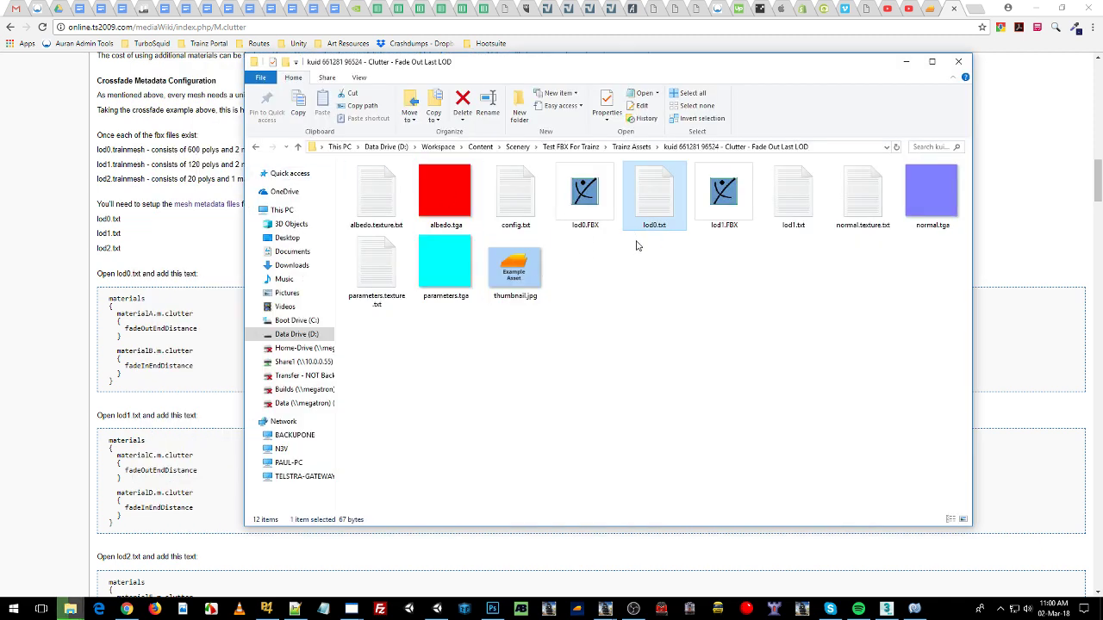
{"action": "left_click", "coordinate": [636, 246]}
{"action": "left_click", "coordinate": [601, 210]}
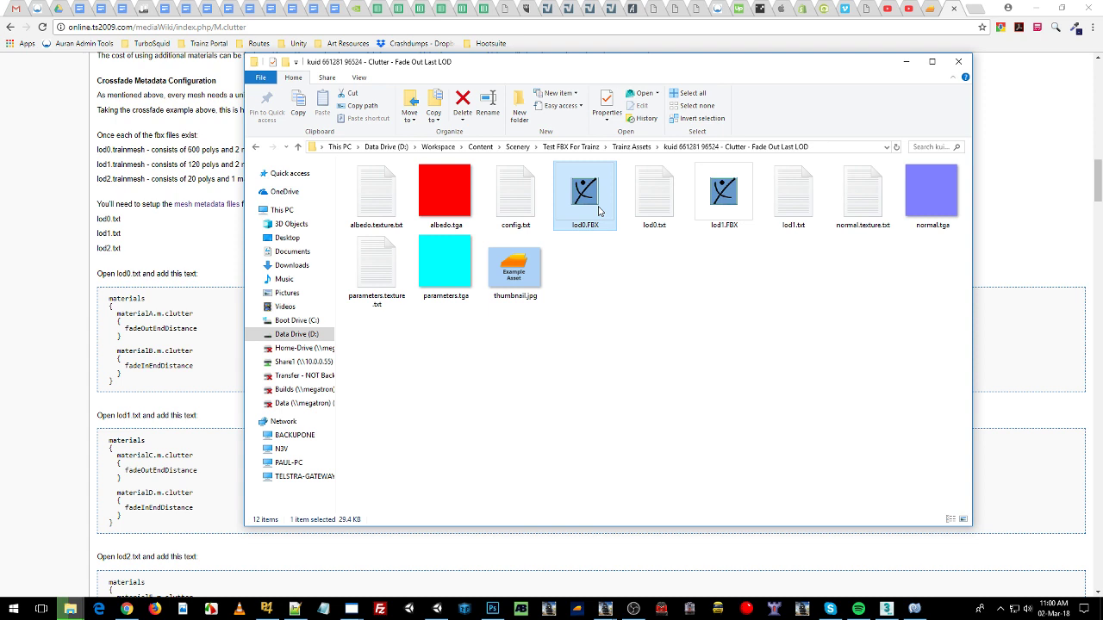
{"action": "left_click", "coordinate": [640, 226]}
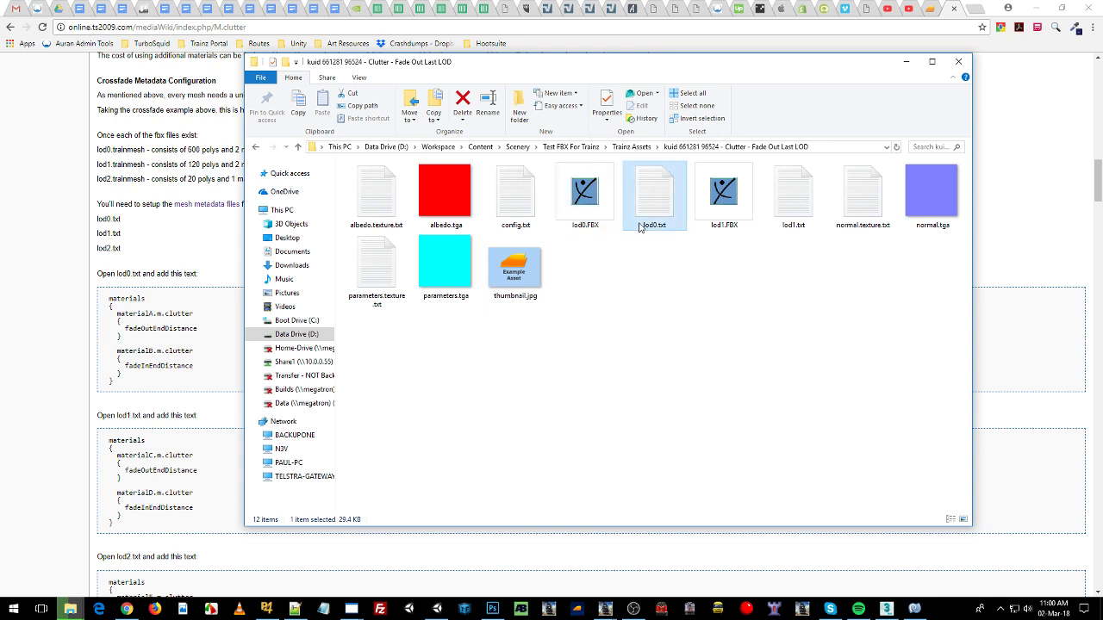
{"action": "left_click", "coordinate": [583, 229]}
{"action": "left_click", "coordinate": [655, 226]}
{"action": "key", "text": "alt+Tab"}
{"action": "key", "text": "alt+Tab"}
{"action": "left_click_drag", "start_coordinate": [658, 192], "coordinate": [933, 46]}
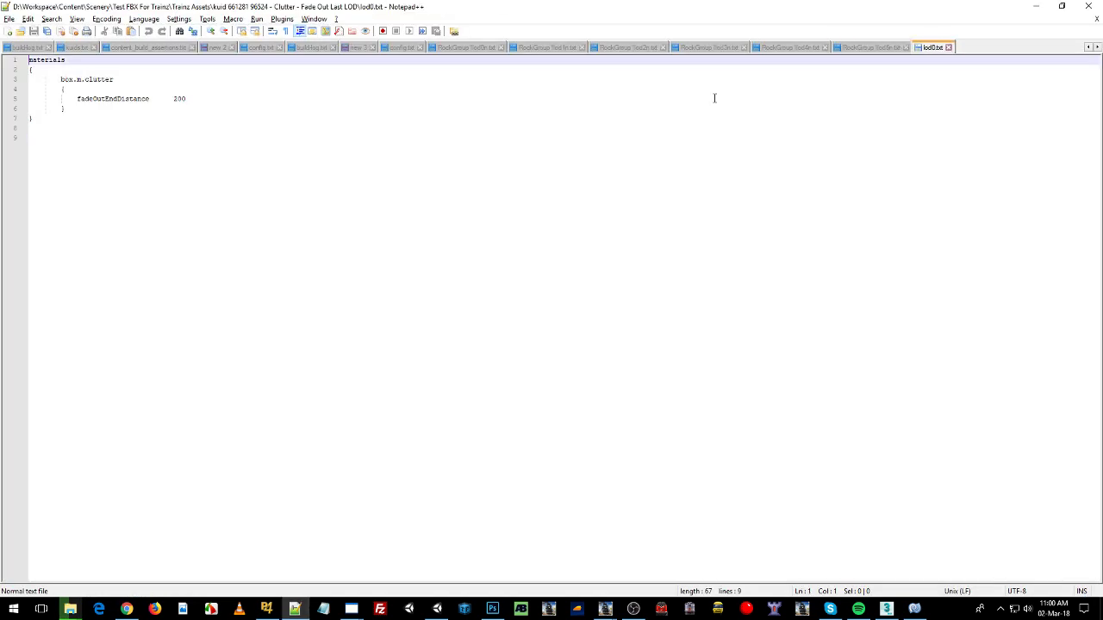
- Switch back to Chrome and search Google for "trainz metadata" in a new tab
{"action": "key", "text": "alt+Tab"}
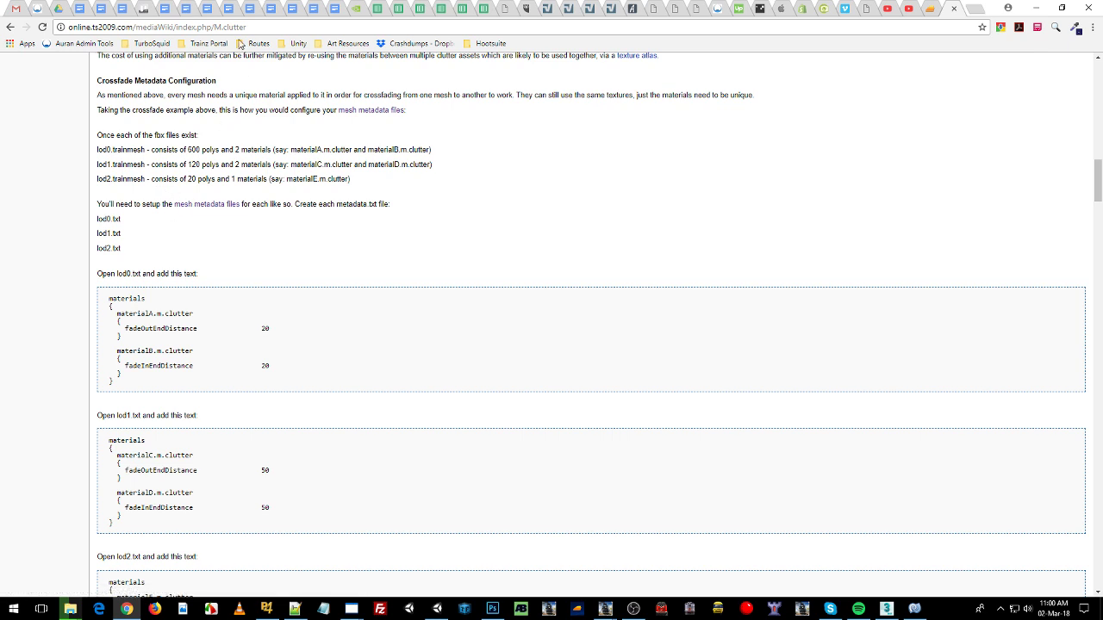
{"action": "left_click", "coordinate": [200, 204]}
{"action": "key", "text": "ctrl+t"}
{"action": "type", "text": "traoijz"}
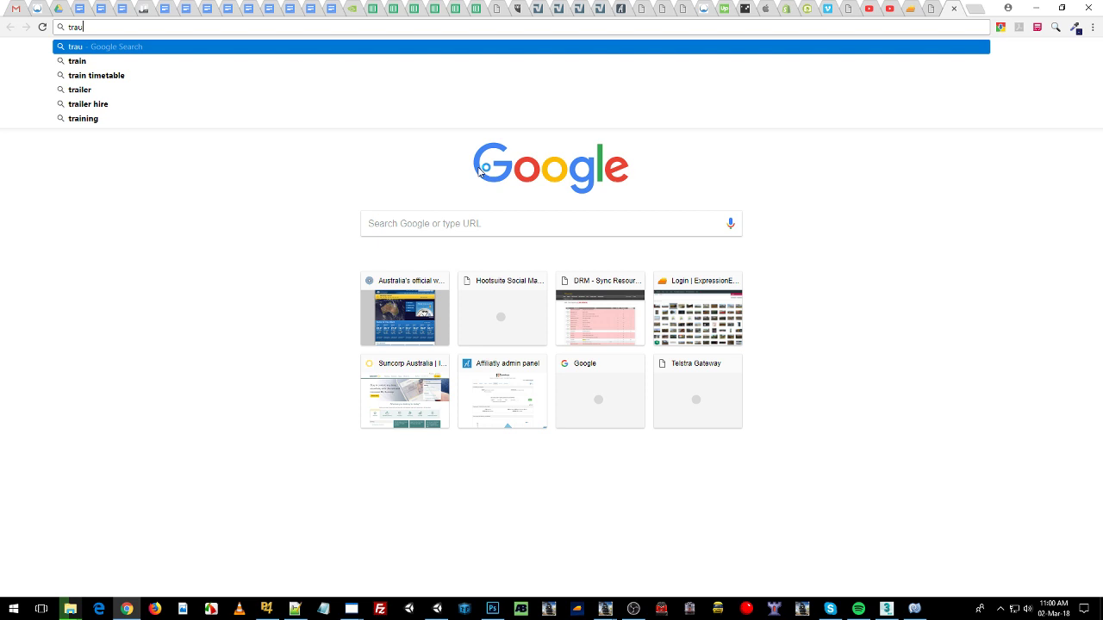
{"action": "key", "text": "BackSpace"}
{"action": "key", "text": "BackSpace"}
{"action": "key", "text": "BackSpace"}
{"action": "key", "text": "BackSpace"}
{"action": "type", "text": "inz mes"}
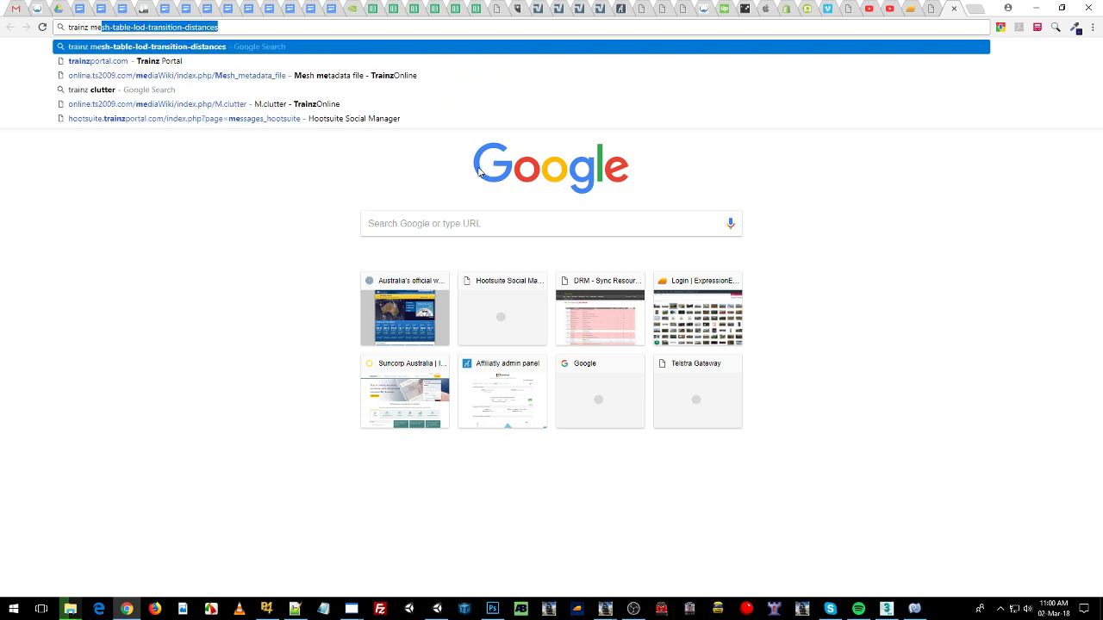
{"action": "type", "text": "tadata"}
{"action": "key", "text": "Return"}
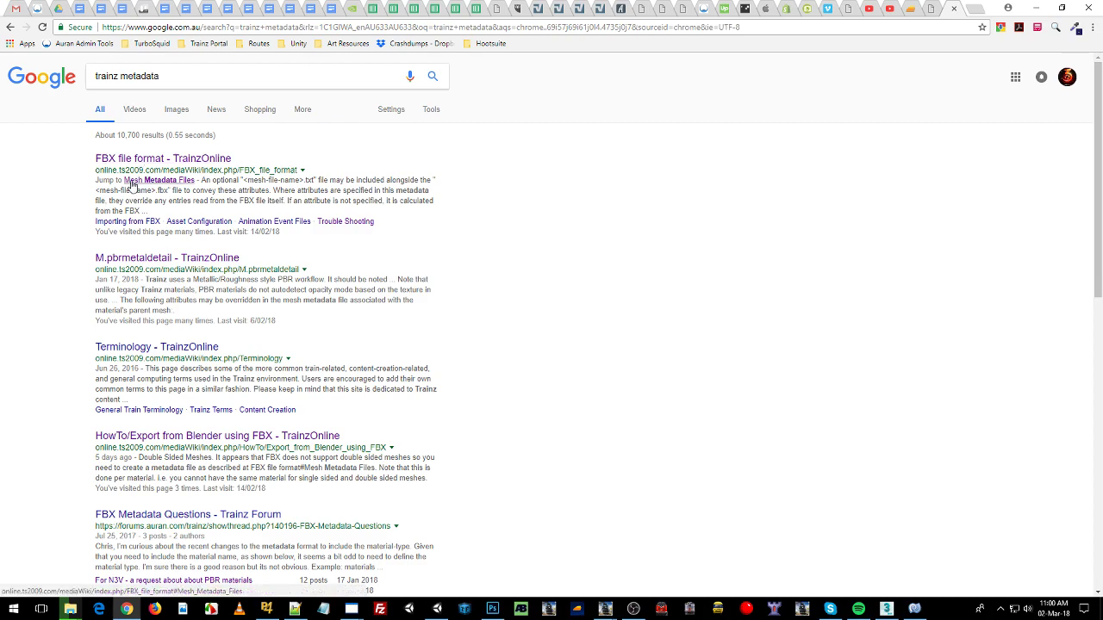
- Open the FBX file format wiki result and follow its Mesh Metadata Files section to the mesh metadata file page
{"action": "left_click", "coordinate": [140, 166]}
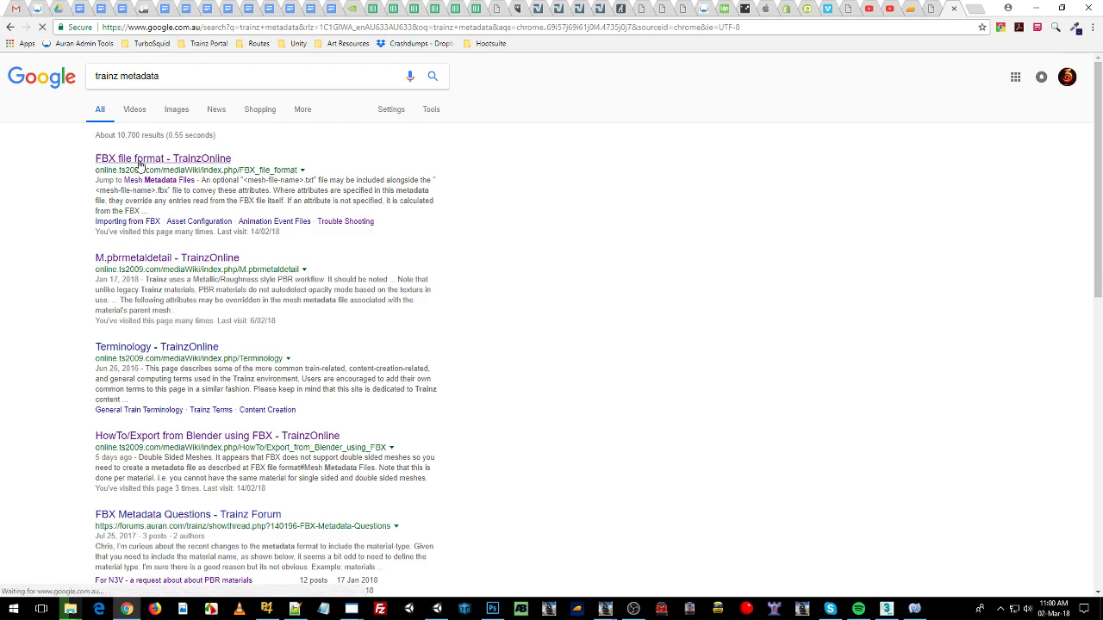
{"action": "scroll", "coordinate": [296, 259], "scroll_direction": "down", "scroll_amount": 2}
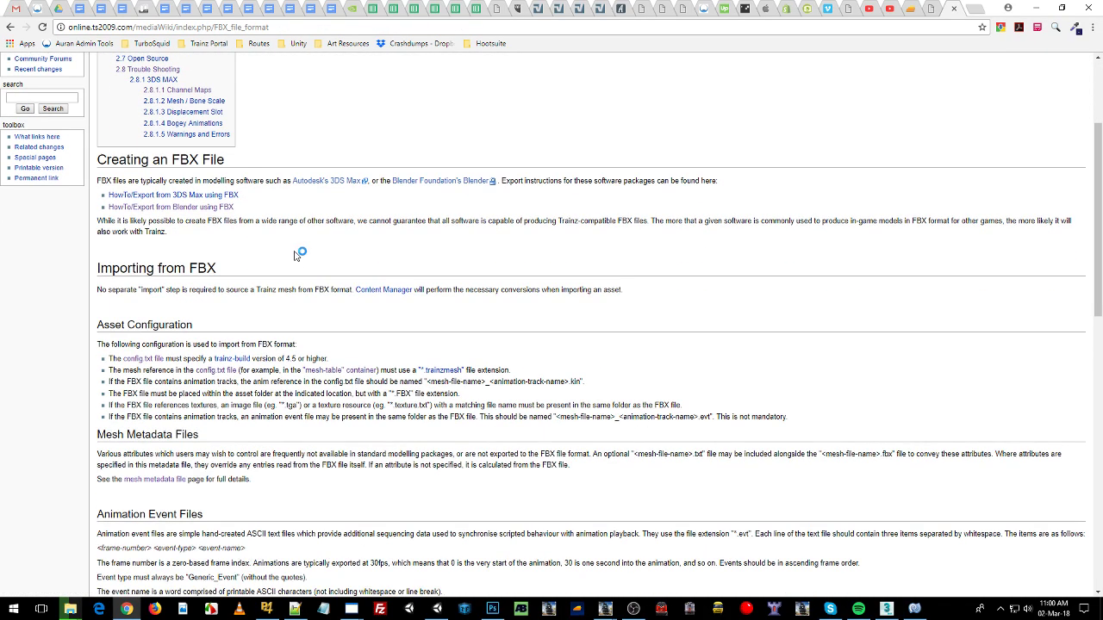
{"action": "scroll", "coordinate": [298, 249], "scroll_direction": "down", "scroll_amount": 2}
{"action": "left_click", "coordinate": [145, 308]}
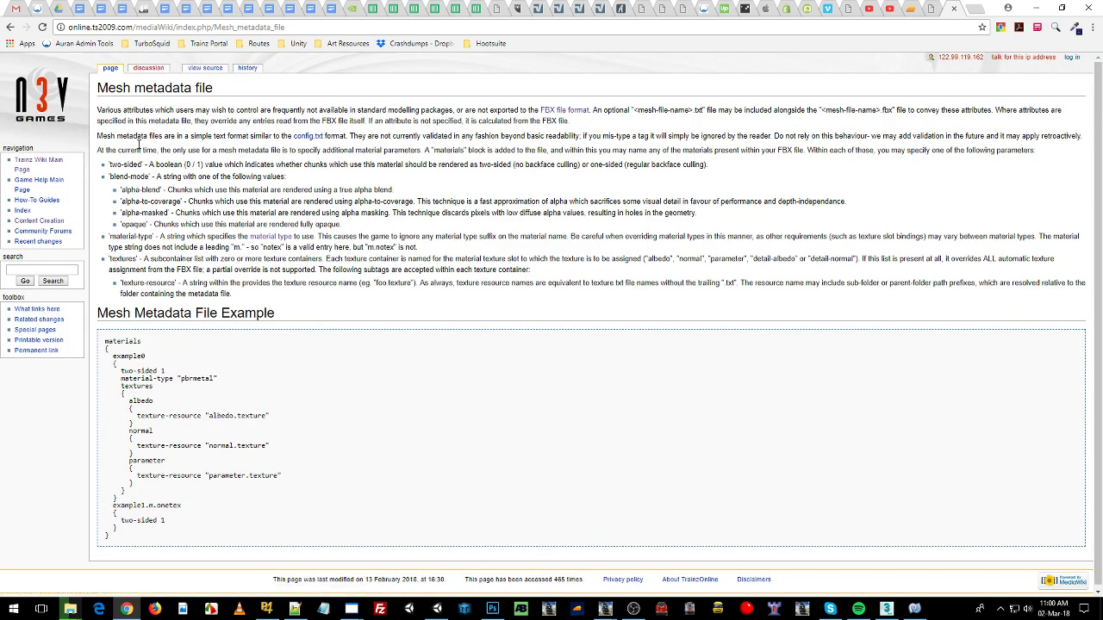
- Read the attribute descriptions on the Mesh metadata file page and return to the M.clutter page
{"action": "left_click_drag", "start_coordinate": [120, 109], "coordinate": [195, 284]}
{"action": "left_click", "coordinate": [132, 155]}
{"action": "mouse_move", "coordinate": [136, 109]}
{"action": "left_mouse_down"}
{"action": "mouse_move", "coordinate": [241, 301]}
{"action": "mouse_move", "coordinate": [284, 185]}
{"action": "mouse_move", "coordinate": [131, 110]}
{"action": "left_mouse_up"}
{"action": "left_click", "coordinate": [238, 308]}
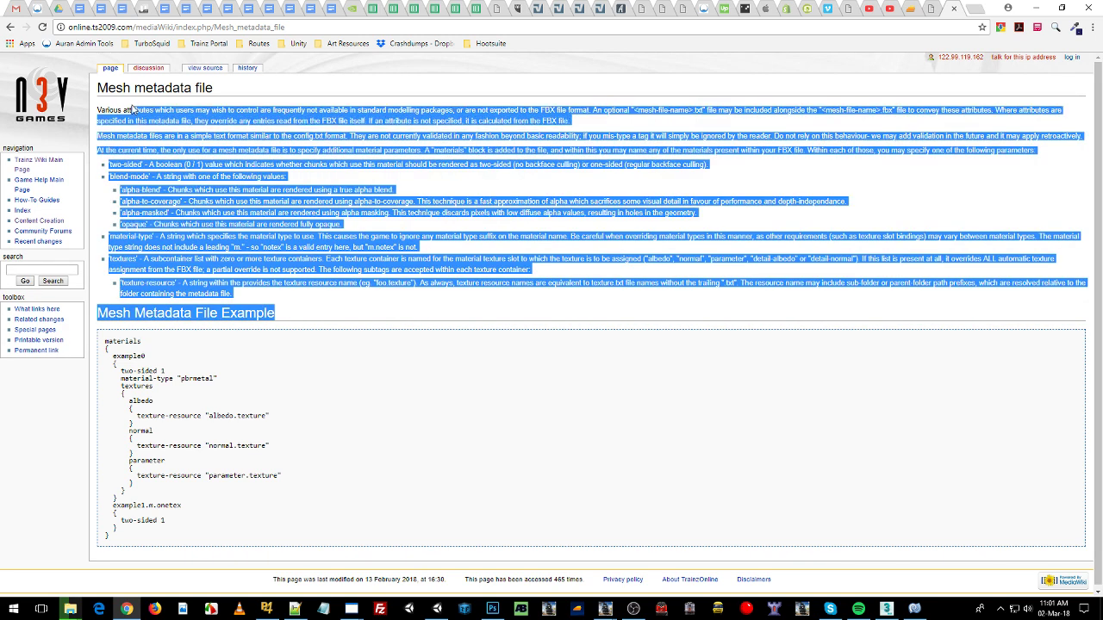
{"action": "left_click", "coordinate": [318, 186]}
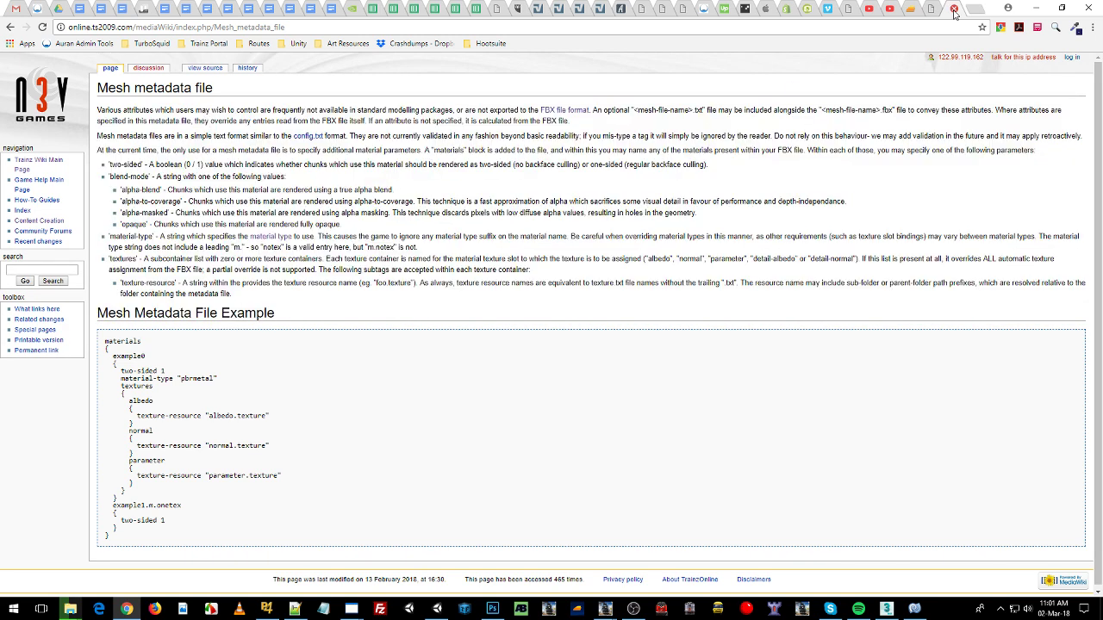
{"action": "key", "text": "alt+Left"}
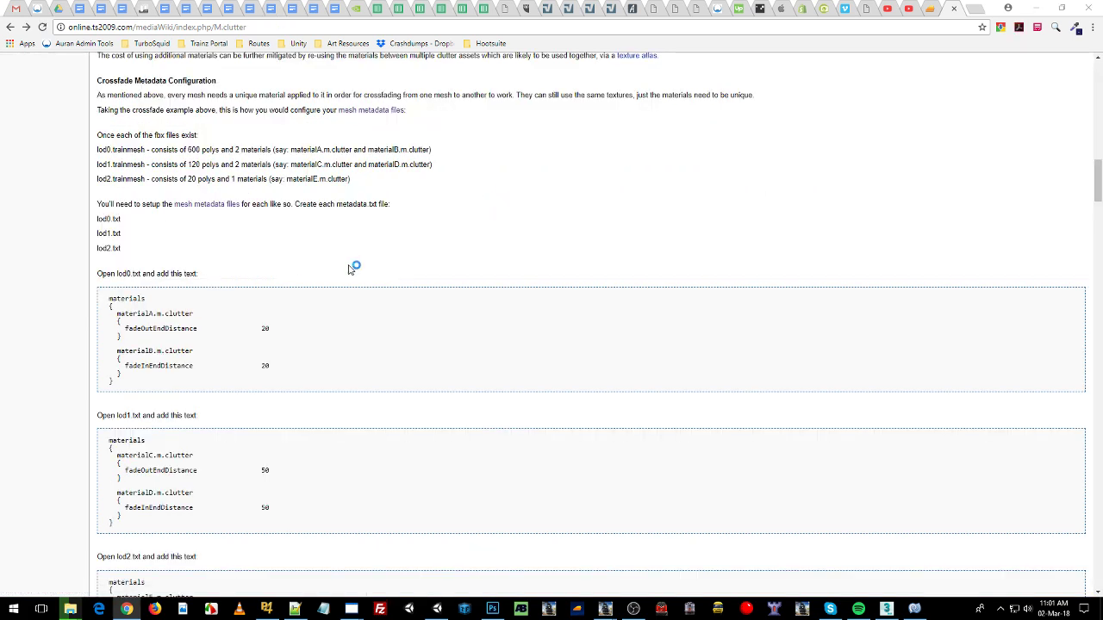
- Switch to the asset folder, match lod0.FBX with lod0.txt again and bring up lod0.txt in Notepad++
{"action": "key", "text": "alt+Tab"}
{"action": "key", "text": "alt+Tab"}
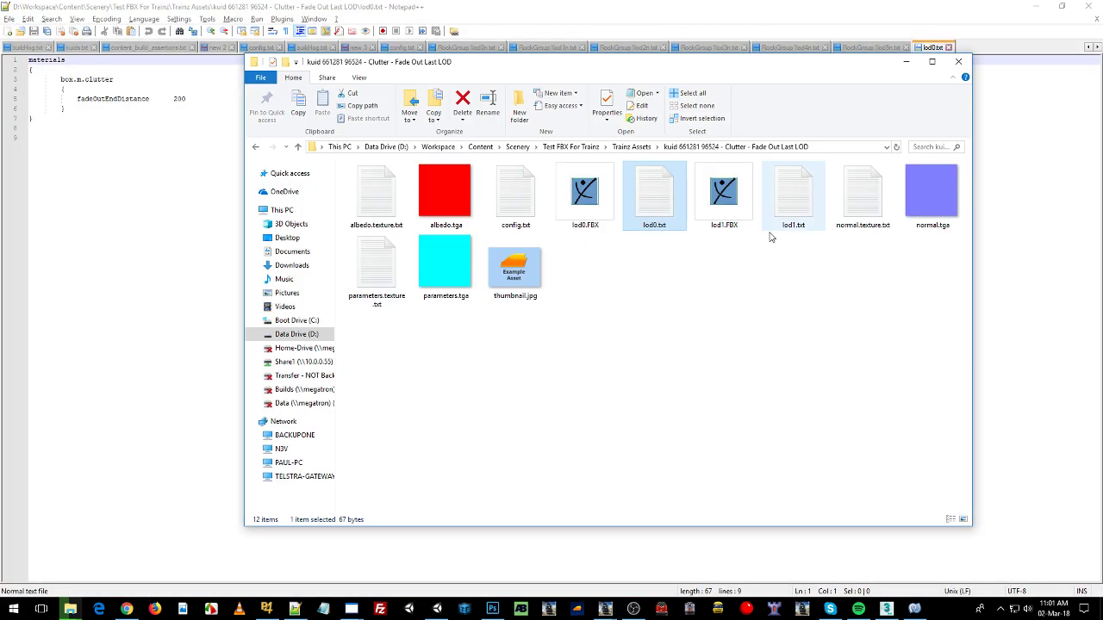
{"action": "left_click", "coordinate": [585, 226]}
{"action": "left_click", "coordinate": [652, 225]}
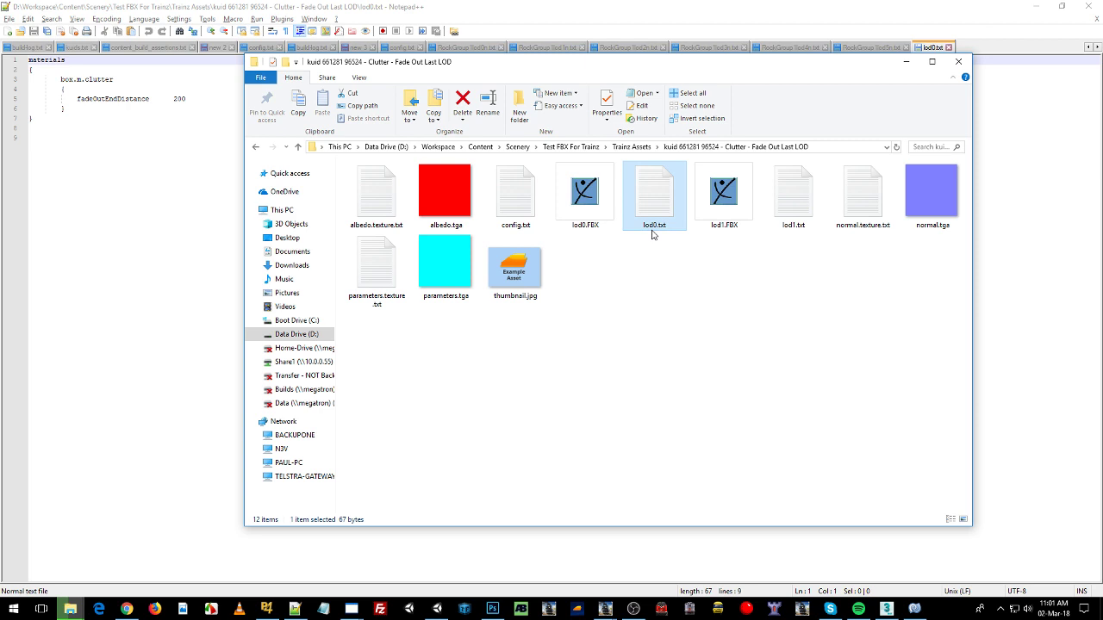
{"action": "double_click", "coordinate": [657, 228]}
{"action": "left_click", "coordinate": [111, 68]}
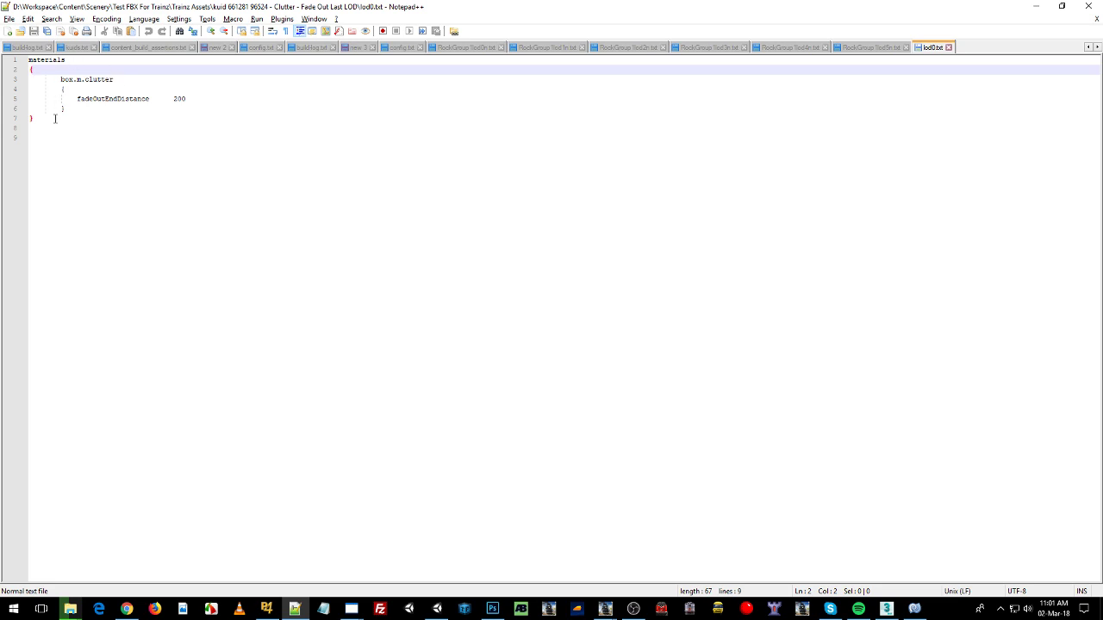
- Examine the box.m.clutter material name and the fadeOutEndDistance value in lod0.txt
{"action": "left_click_drag", "start_coordinate": [54, 118], "coordinate": [115, 79]}
{"action": "left_click", "coordinate": [70, 80]}
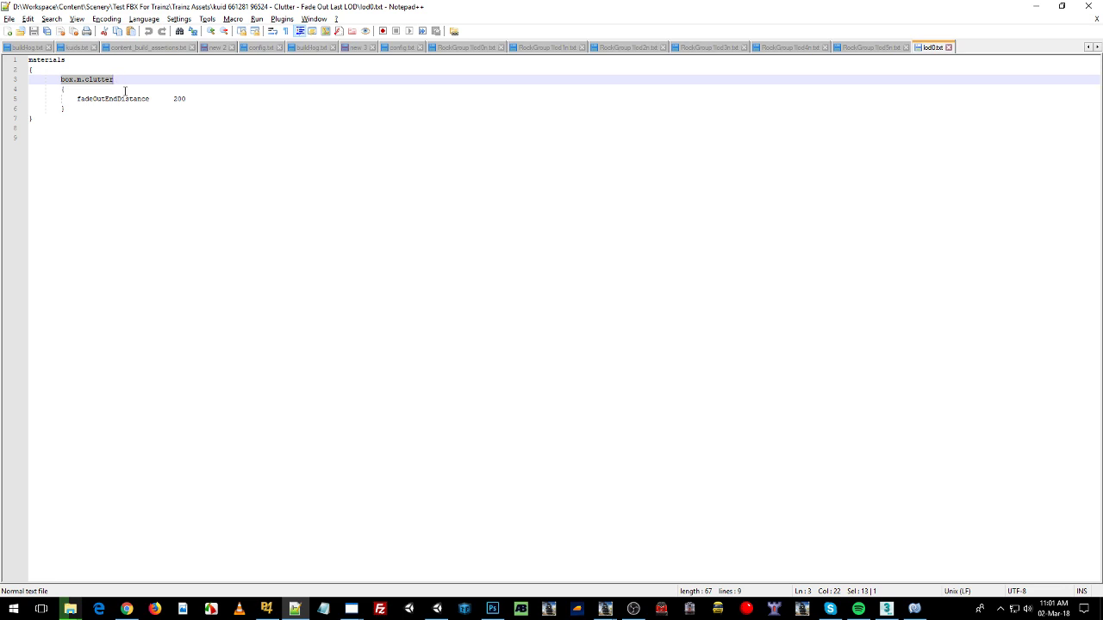
{"action": "left_click_drag", "start_coordinate": [76, 99], "coordinate": [150, 99]}
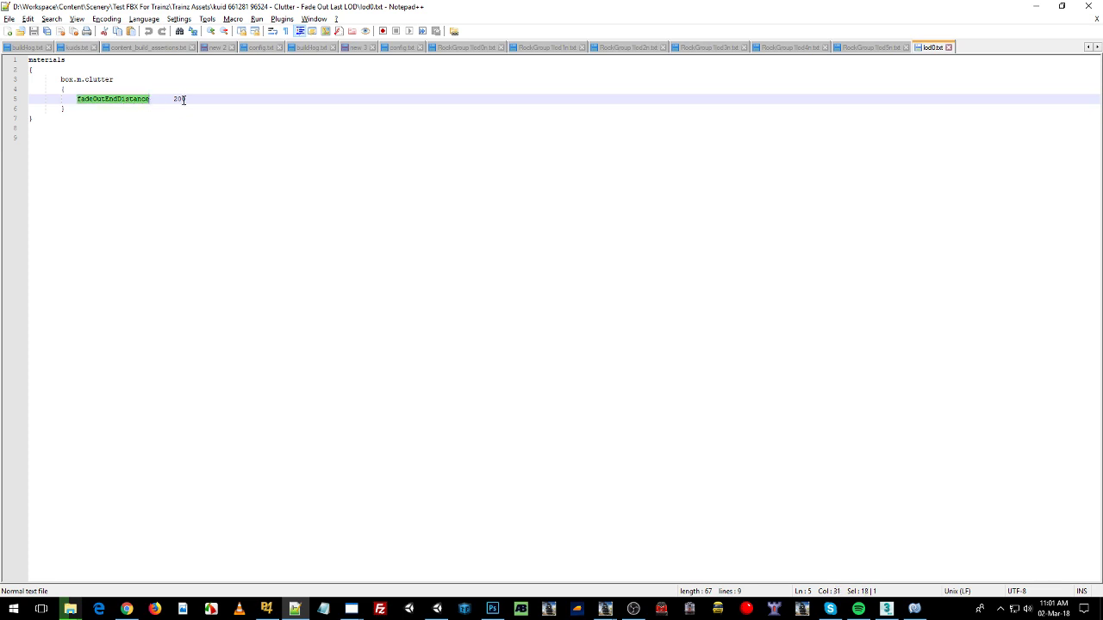
{"action": "left_click", "coordinate": [188, 99]}
{"action": "double_click", "coordinate": [176, 99]}
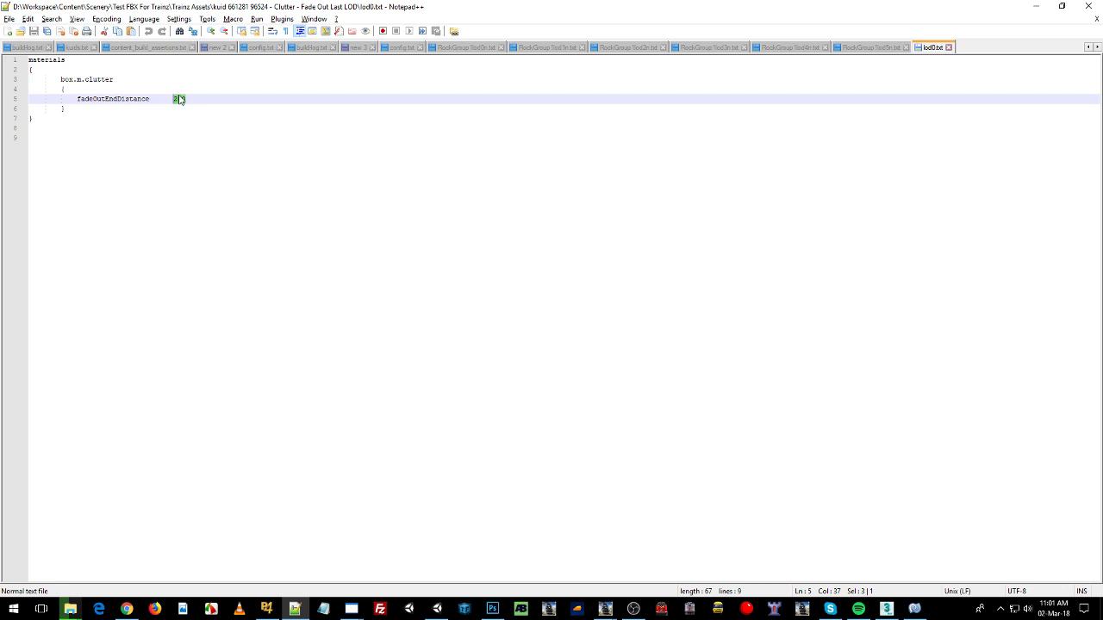
{"action": "left_click_drag", "start_coordinate": [151, 99], "coordinate": [152, 104]}
{"action": "left_click", "coordinate": [190, 100]}
- Switch to 3ds Max and check the box.m.clutter material against the lod0n and lod1n meshes in the Slate Material Editor
{"action": "key", "text": "alt+Tab"}
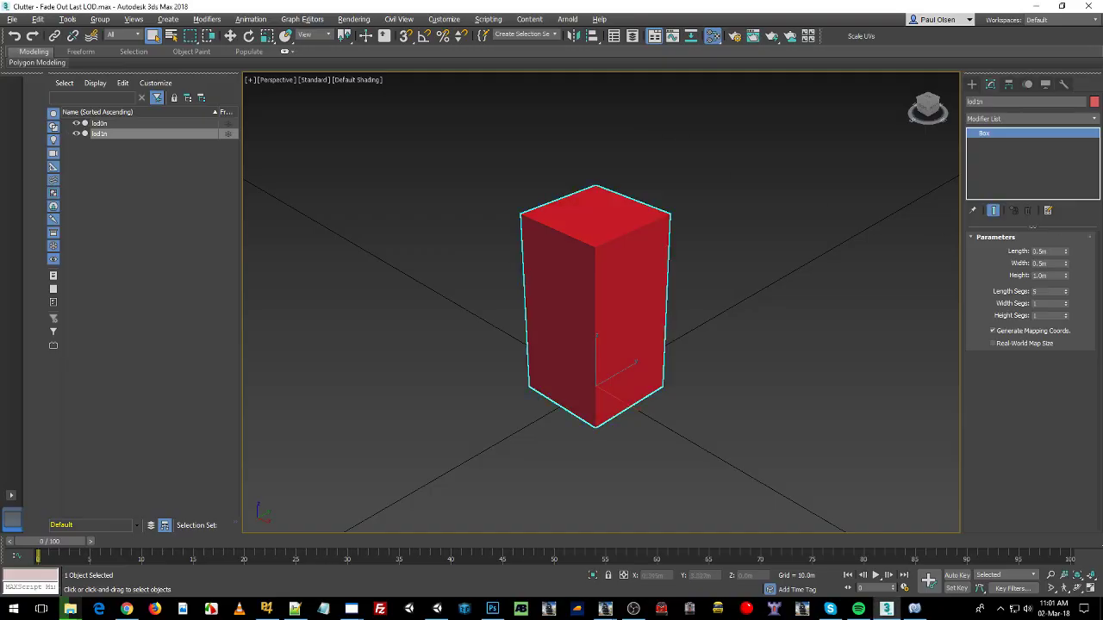
{"action": "key", "text": "m"}
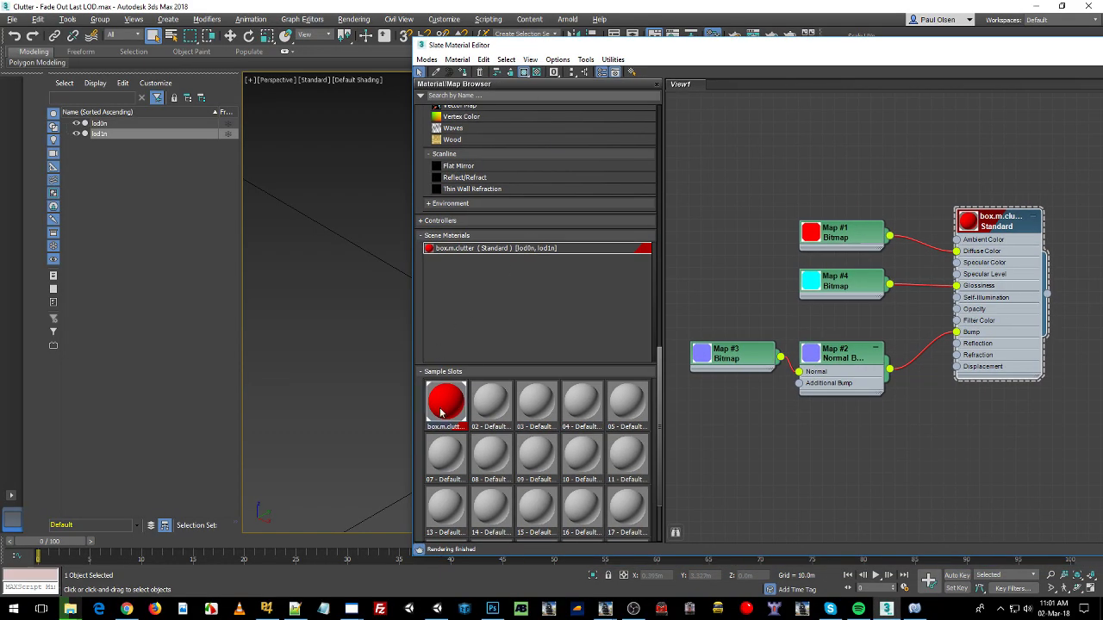
{"action": "left_click_drag", "start_coordinate": [507, 43], "coordinate": [825, 31]}
{"action": "left_click", "coordinate": [155, 125]}
{"action": "left_click", "coordinate": [153, 132], "text": "ctrl"}
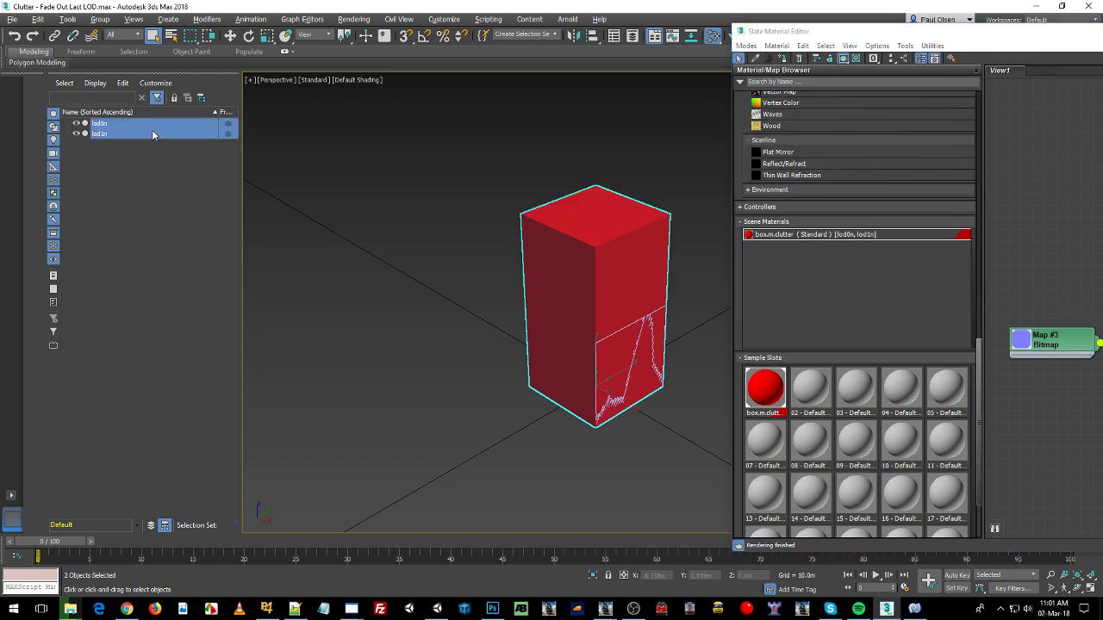
{"action": "left_click", "coordinate": [447, 182]}
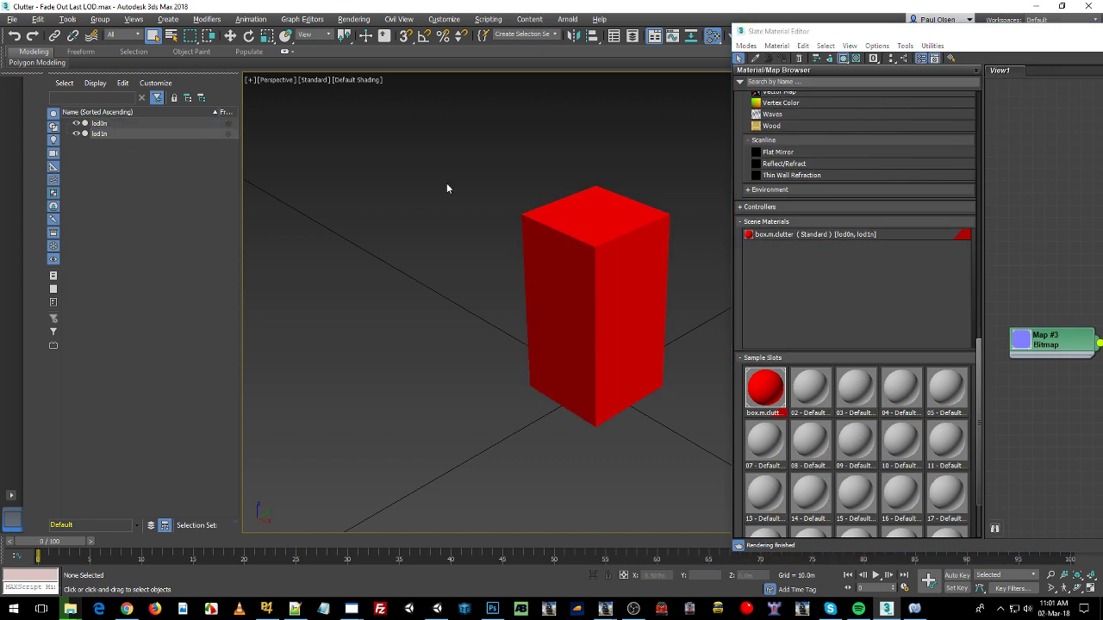
{"action": "left_click_drag", "start_coordinate": [779, 32], "coordinate": [1102, 30]}
- Switch to the asset folder in File Explorer and compare the lod0 and lod1 FBX files with their matching txt files
{"action": "key", "text": "alt+Tab"}
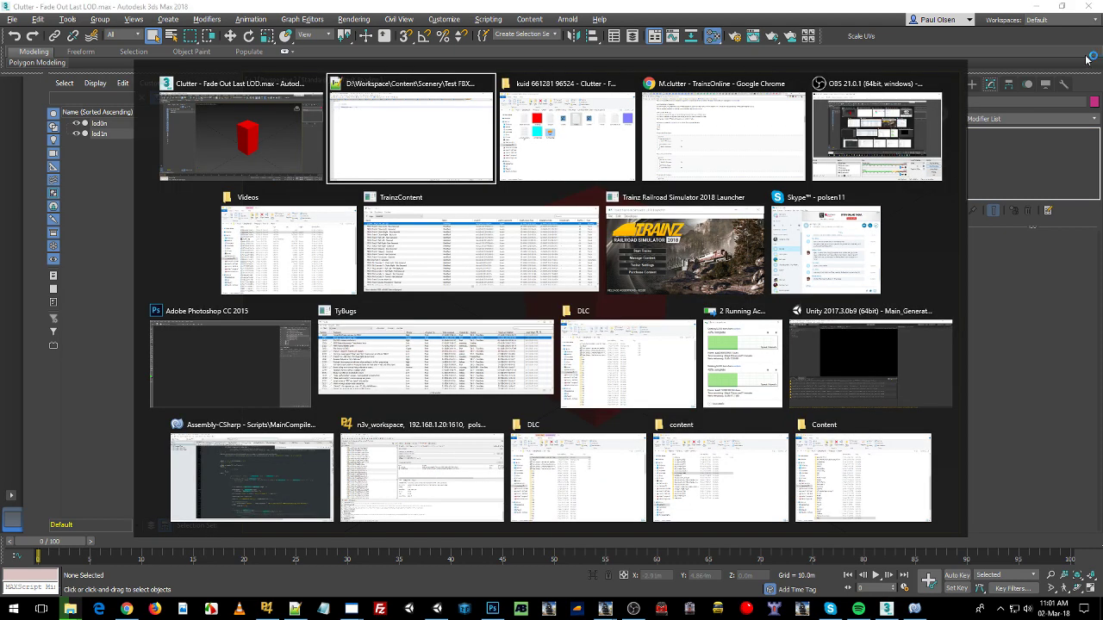
{"action": "left_click", "coordinate": [608, 209]}
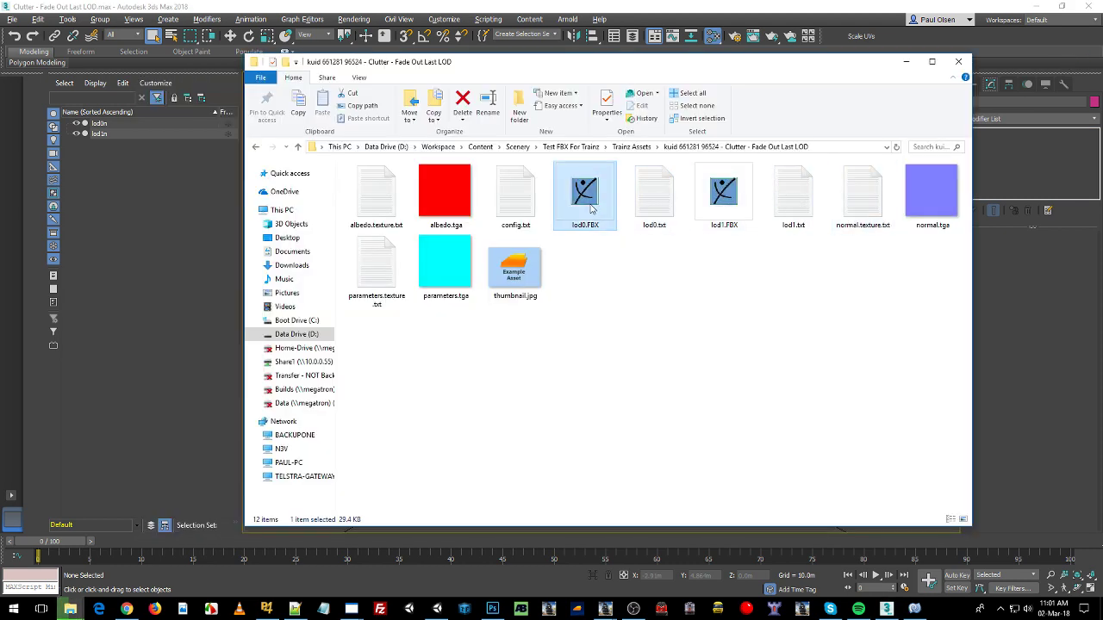
{"action": "left_click", "coordinate": [662, 207]}
{"action": "left_click", "coordinate": [724, 202]}
{"action": "left_click", "coordinate": [791, 201]}
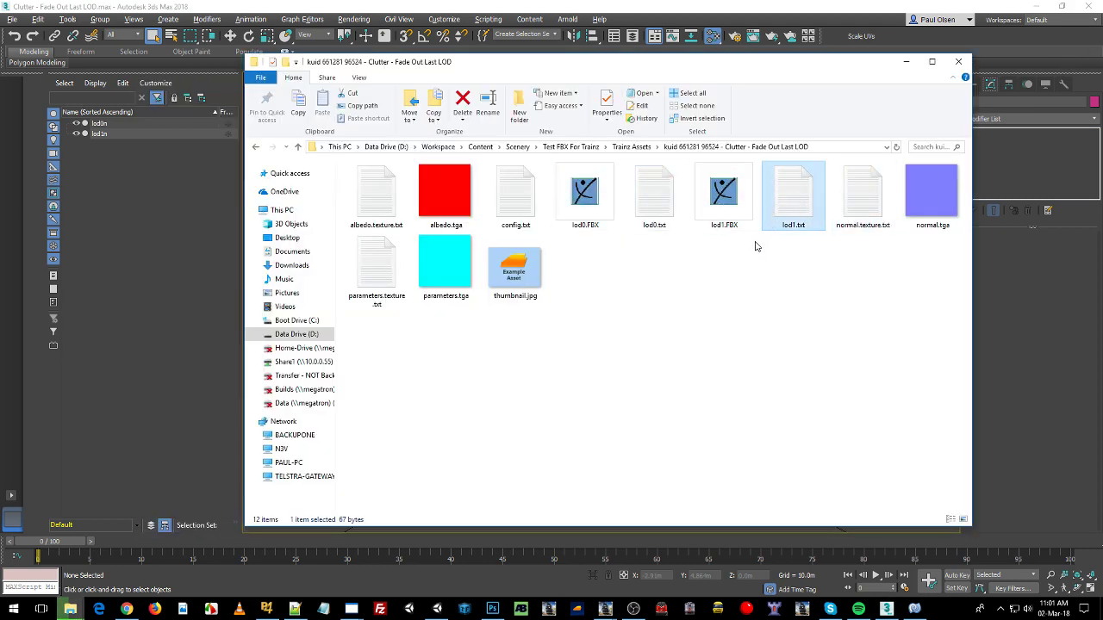
{"action": "left_click", "coordinate": [569, 214]}
{"action": "left_click", "coordinate": [652, 207]}
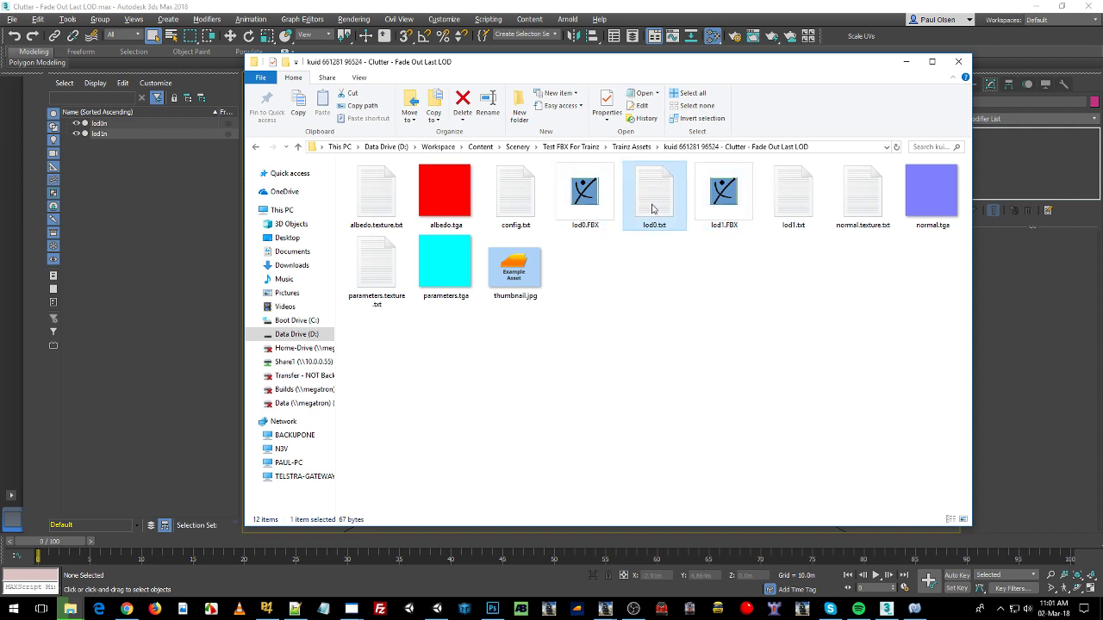
- Match lod0.FBX and lod1.FBX with their txt files once more and bring up lod1.txt in Notepad++
{"action": "left_click", "coordinate": [583, 201]}
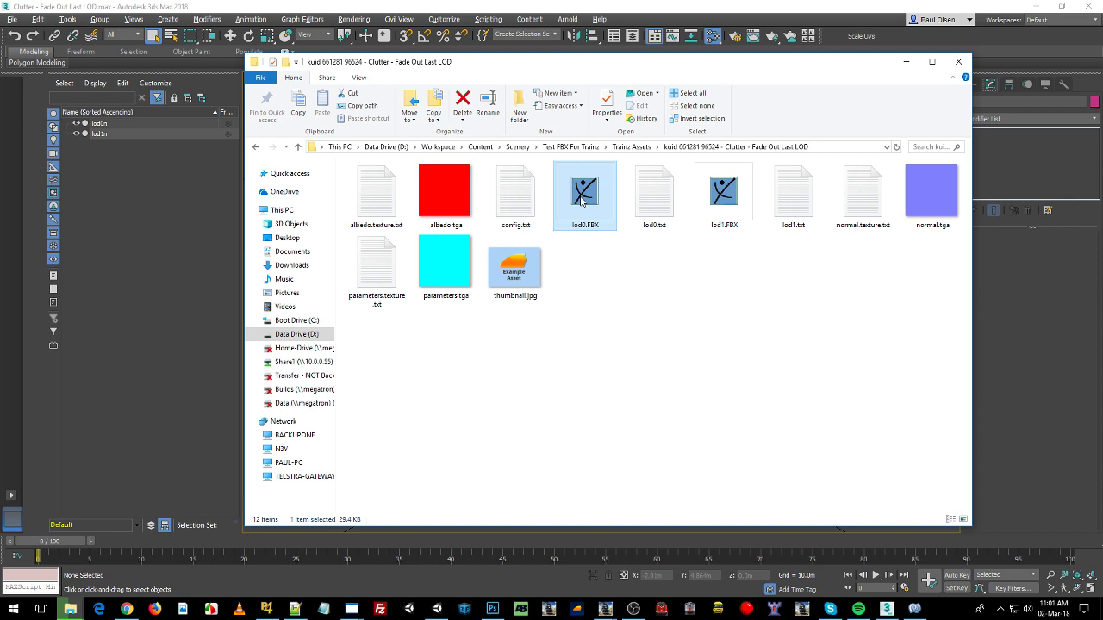
{"action": "left_click", "coordinate": [730, 201]}
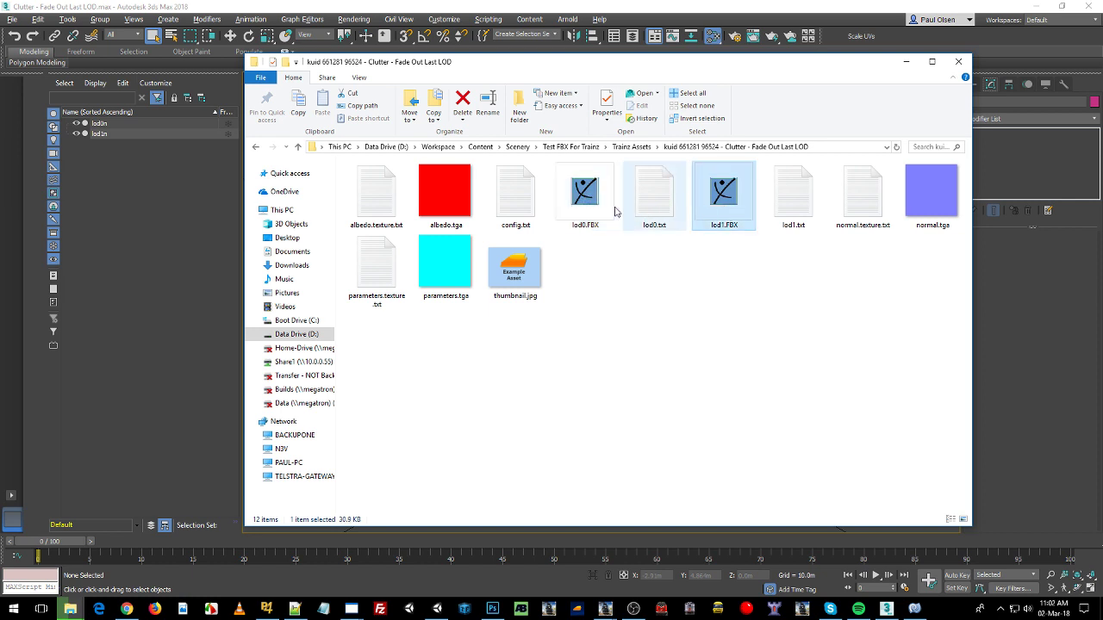
{"action": "left_click", "coordinate": [604, 205]}
{"action": "left_click", "coordinate": [663, 200]}
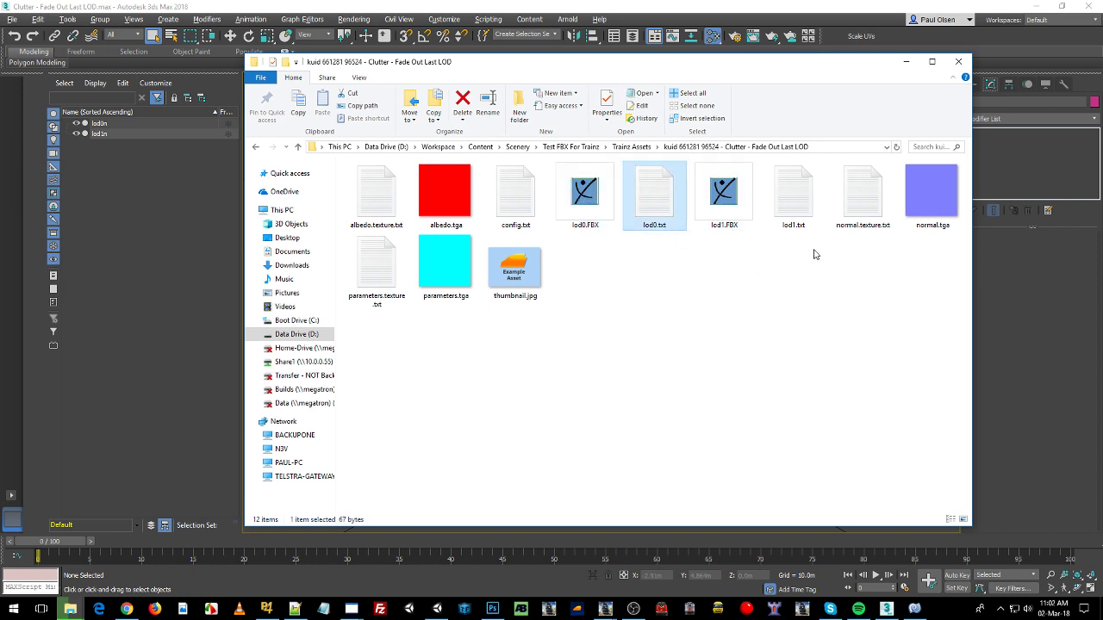
{"action": "left_click", "coordinate": [796, 203]}
{"action": "key", "text": "alt+Tab"}
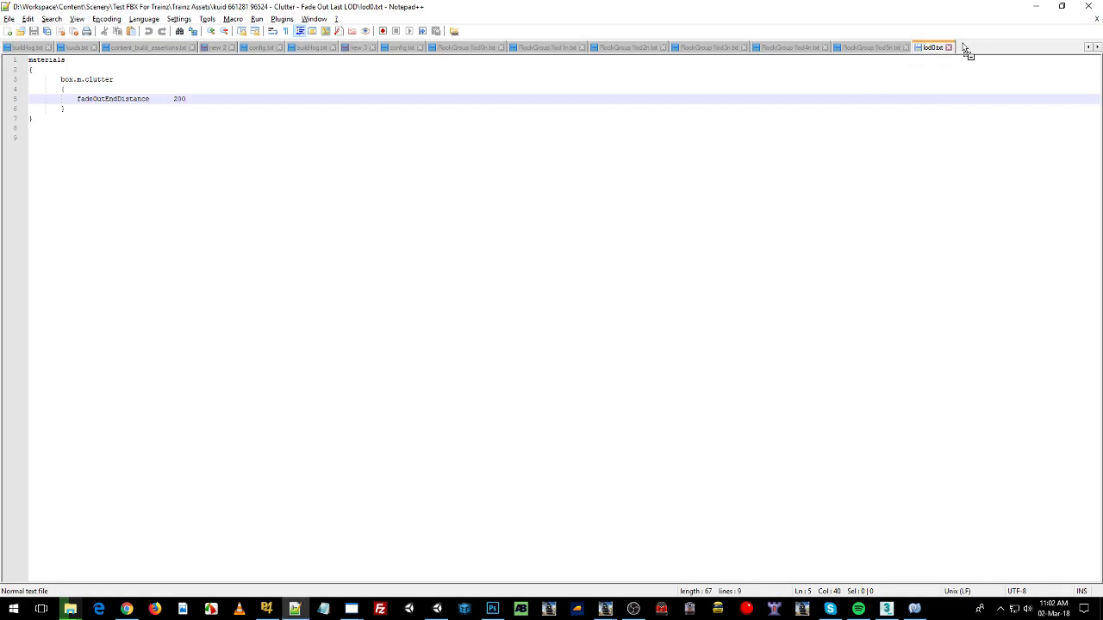
{"action": "left_click_drag", "start_coordinate": [967, 51], "coordinate": [968, 52]}
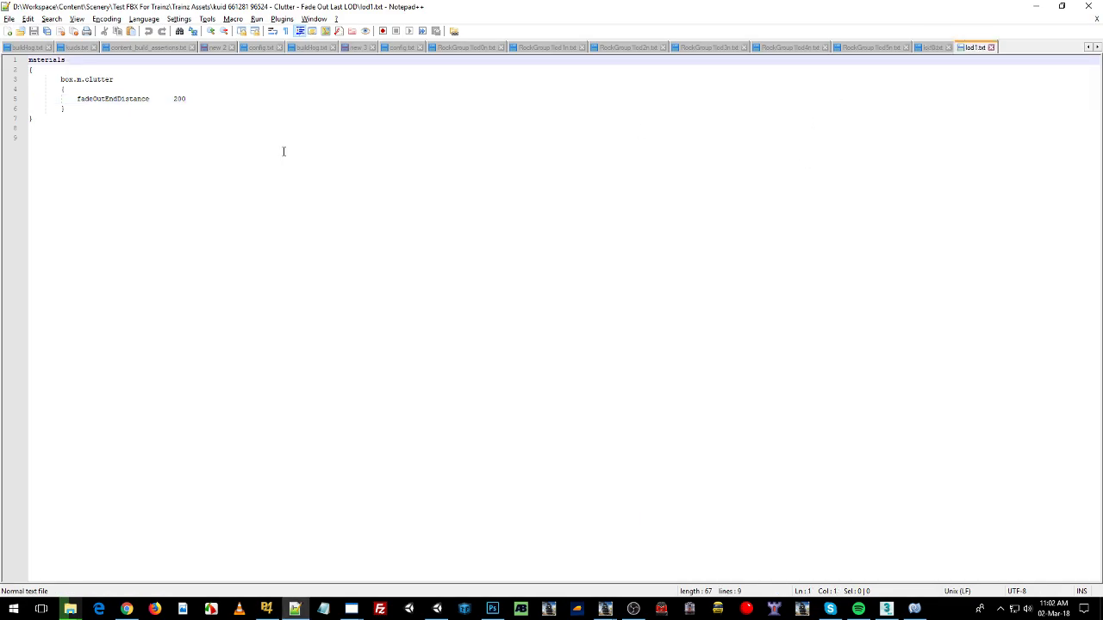
- Compare the fadeOutEndDistance values of box.m.clutter in lod1.txt and lod0.txt
{"action": "double_click", "coordinate": [96, 99]}
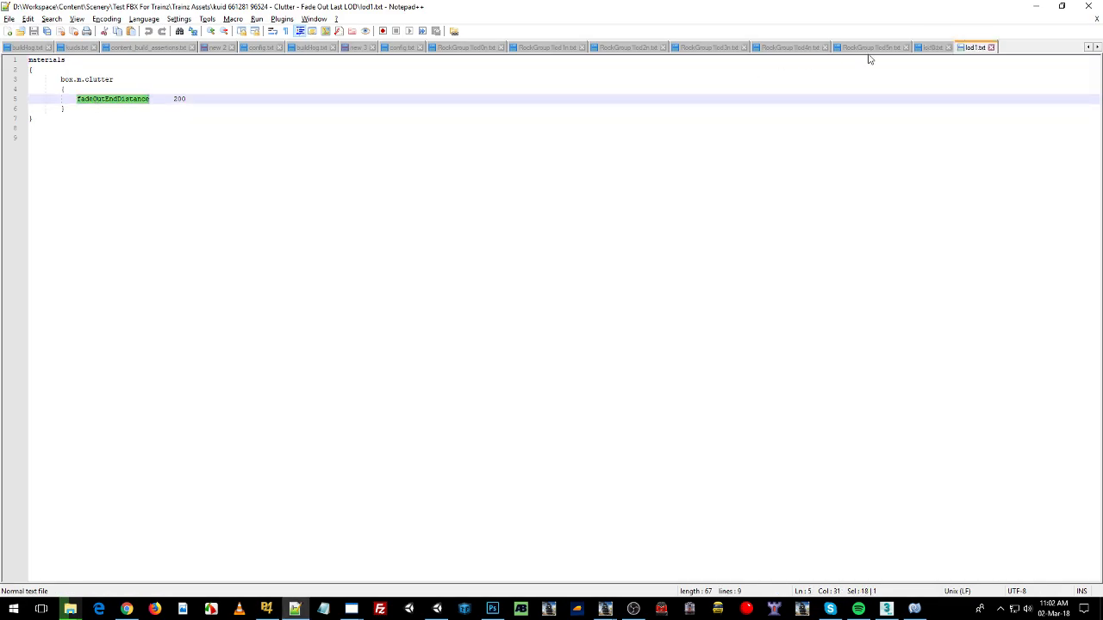
{"action": "left_click", "coordinate": [922, 48]}
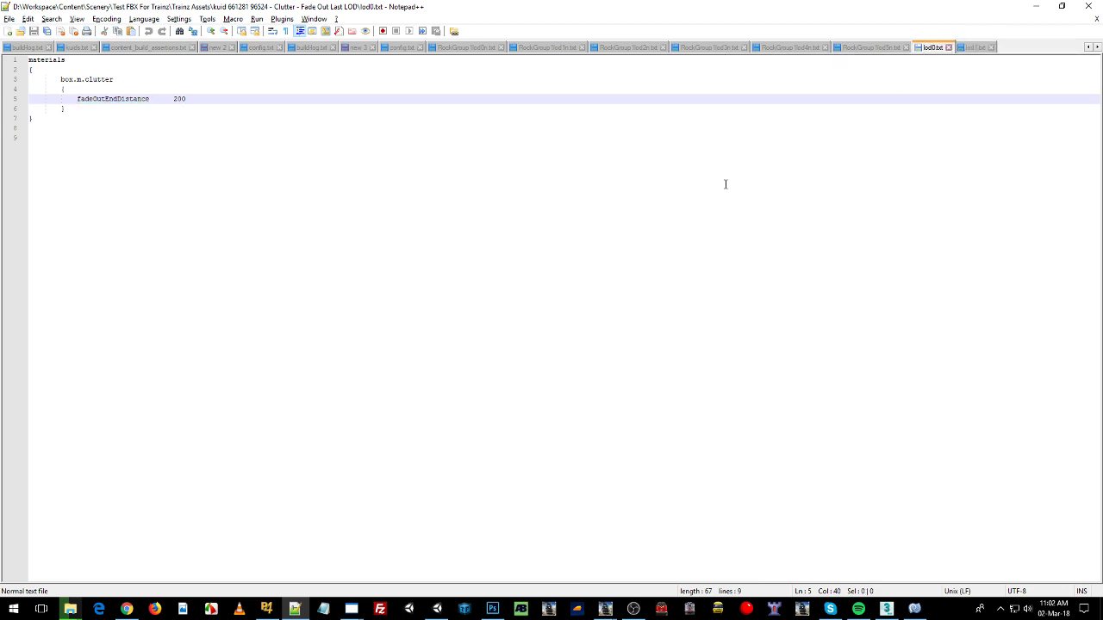
{"action": "double_click", "coordinate": [178, 99]}
{"action": "left_click", "coordinate": [973, 48]}
{"action": "double_click", "coordinate": [178, 99]}
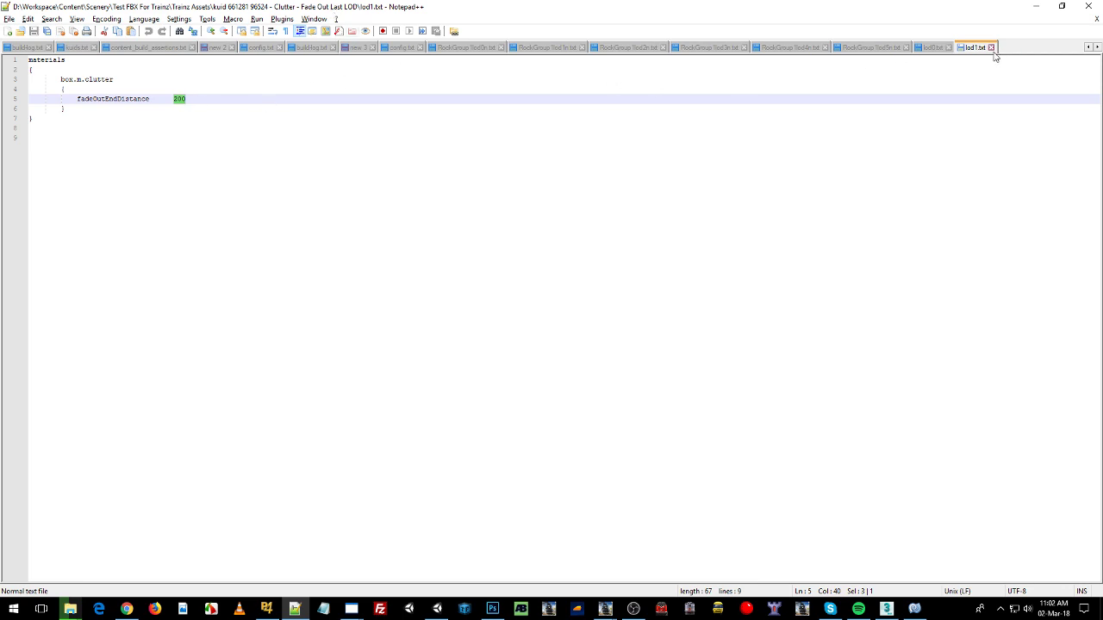
- Switch to the asset folder in File Explorer and review config.txt, lod0.txt and lod1.txt
{"action": "key", "text": "alt+Tab"}
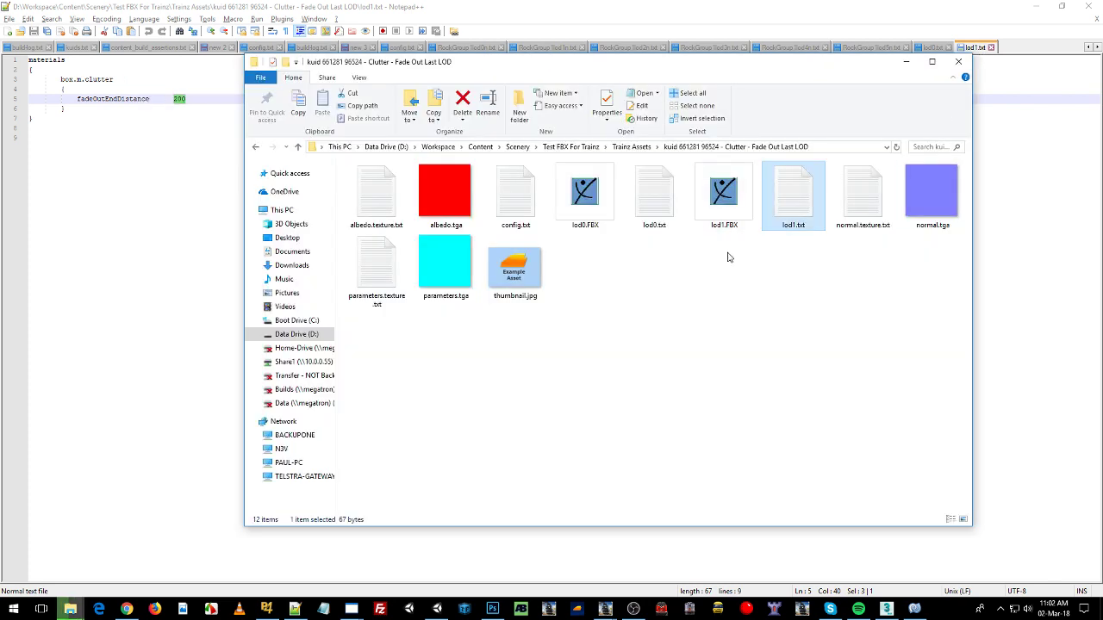
{"action": "left_click", "coordinate": [510, 182]}
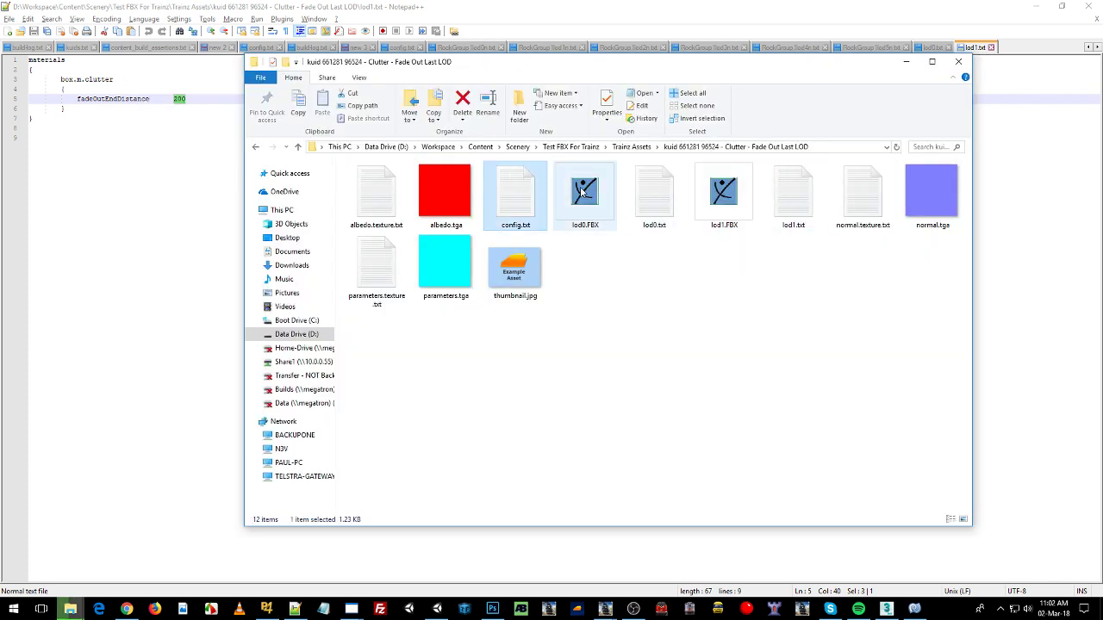
{"action": "left_click", "coordinate": [666, 192]}
{"action": "left_click", "coordinate": [793, 191]}
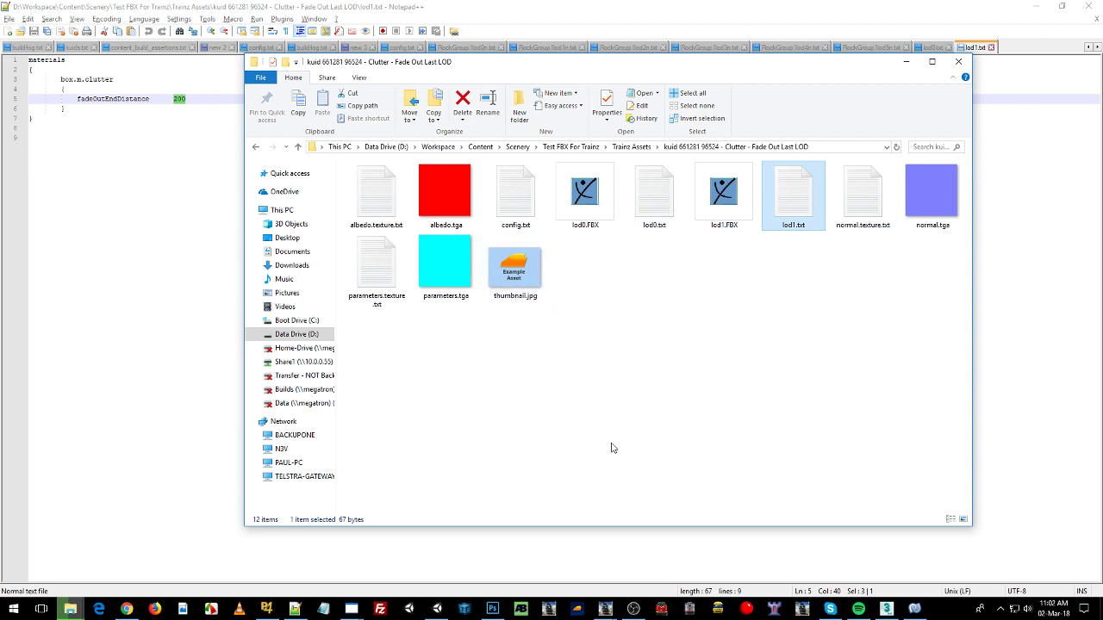
- Switch to the Trainz asset preview, examine the red box at increasing distances and close the preview
{"action": "mouse_move", "coordinate": [605, 608]}
{"action": "left_click", "coordinate": [670, 552]}
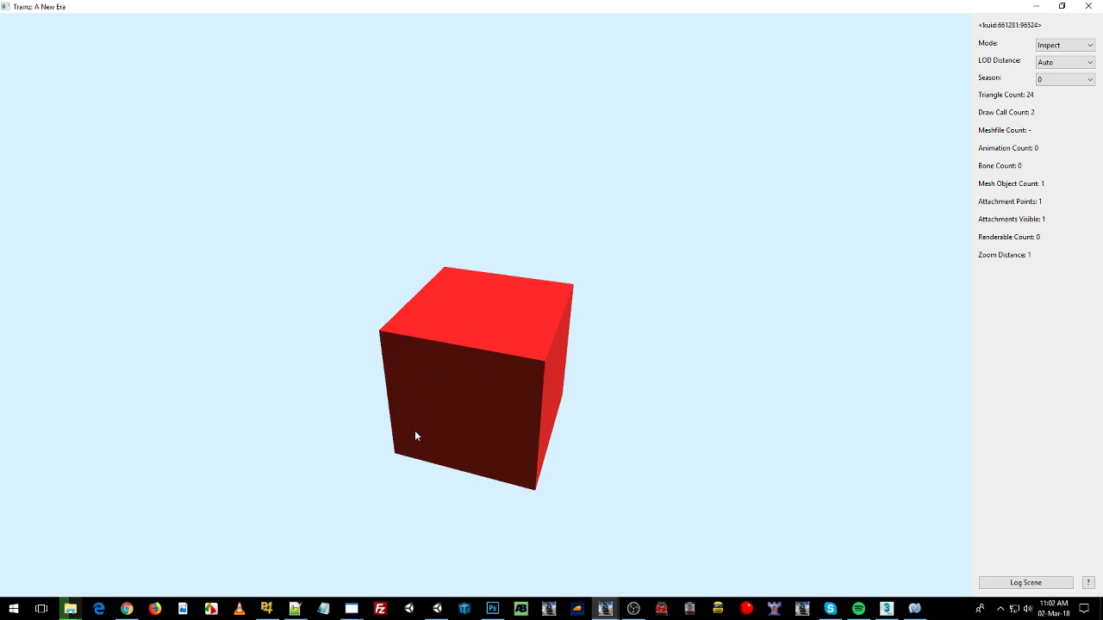
{"action": "scroll", "coordinate": [585, 351], "scroll_direction": "down", "scroll_amount": 3}
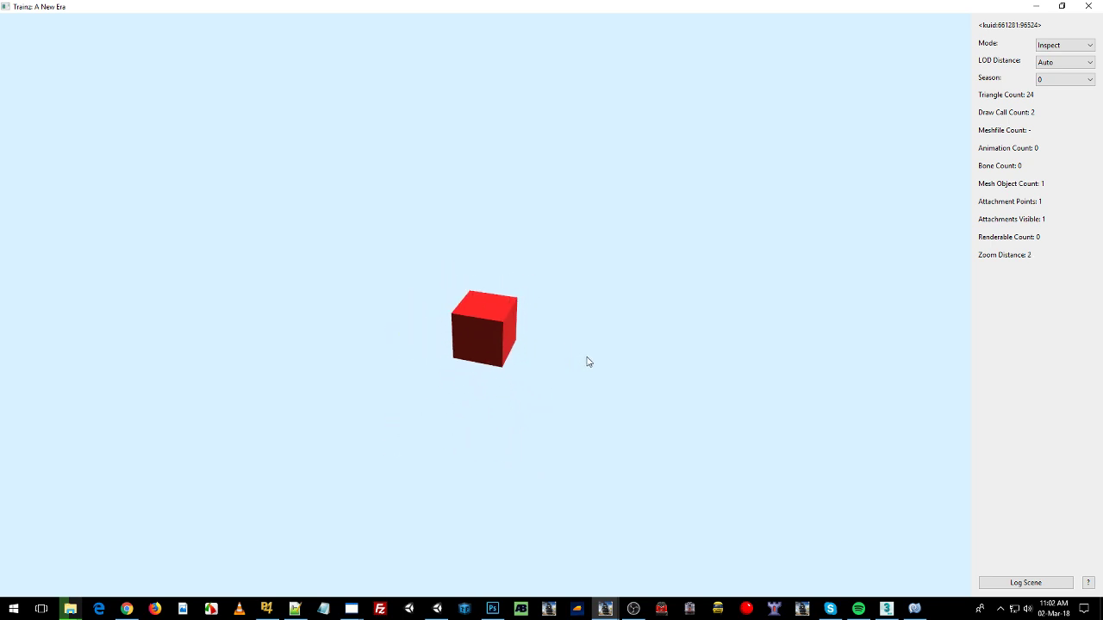
{"action": "scroll", "coordinate": [589, 362], "scroll_direction": "down", "scroll_amount": 3}
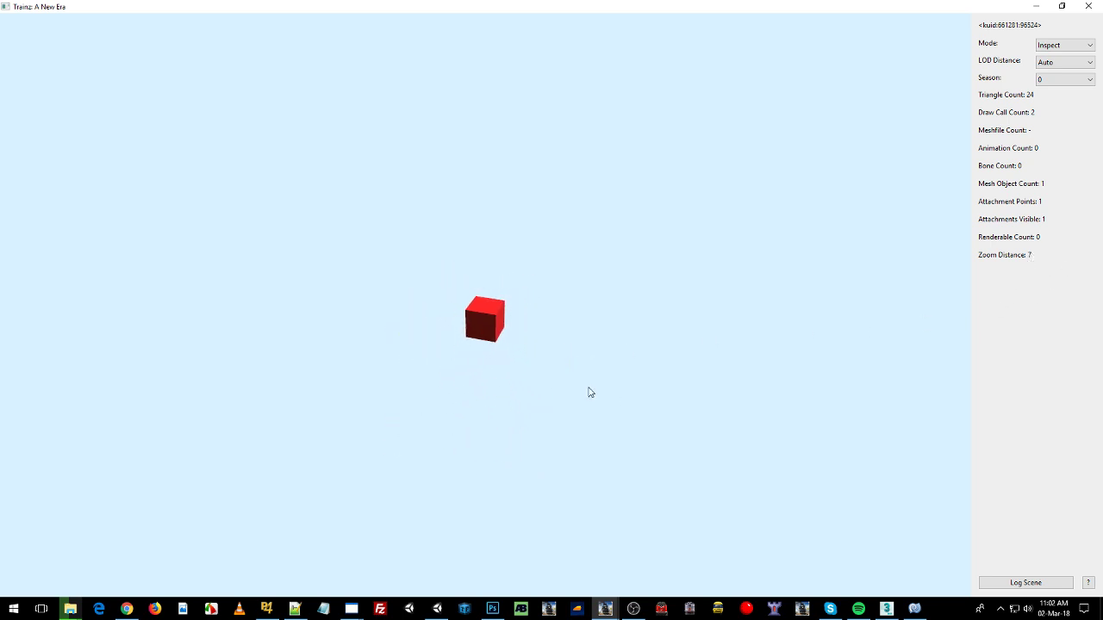
{"action": "scroll", "coordinate": [586, 388], "scroll_direction": "down", "scroll_amount": 2}
{"action": "scroll", "coordinate": [578, 385], "scroll_direction": "down", "scroll_amount": 5}
{"action": "scroll", "coordinate": [577, 390], "scroll_direction": "up", "scroll_amount": 1}
{"action": "scroll", "coordinate": [530, 346], "scroll_direction": "down", "scroll_amount": 3}
{"action": "left_click", "coordinate": [1088, 6]}
{"action": "right_click", "coordinate": [202, 215]}
{"action": "mouse_move", "coordinate": [281, 291]}
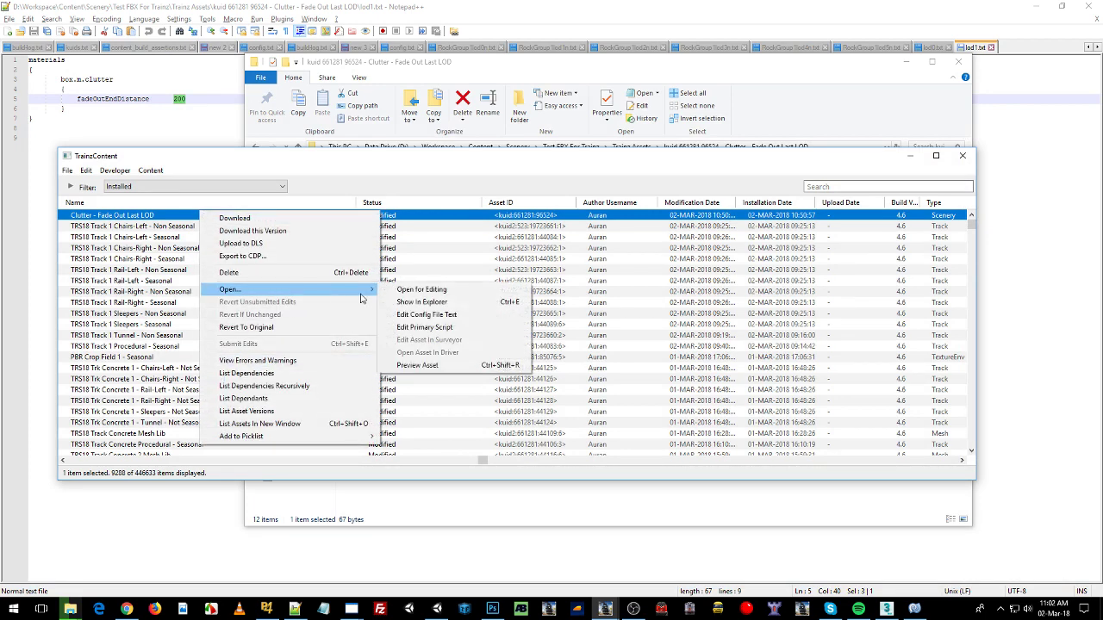
{"action": "left_click", "coordinate": [495, 159]}
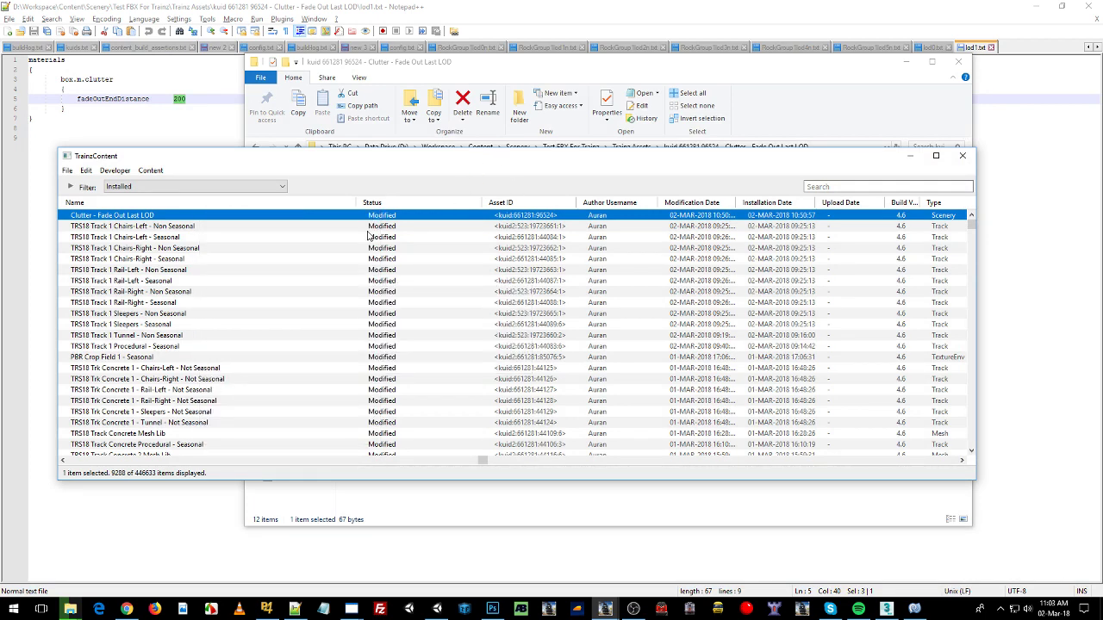
- Start a new route in Trainz from TrainzContent, accepting the default route name, region, scale and units
{"action": "left_click", "coordinate": [67, 171]}
{"action": "mouse_move", "coordinate": [172, 197]}
{"action": "left_click", "coordinate": [271, 211]}
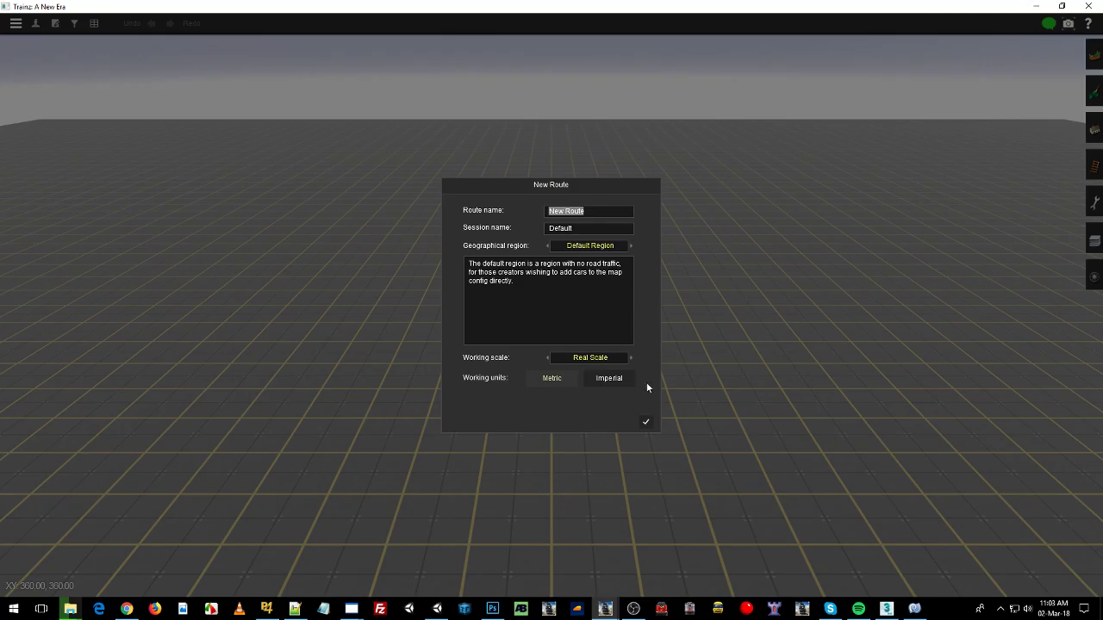
{"action": "left_click", "coordinate": [647, 422]}
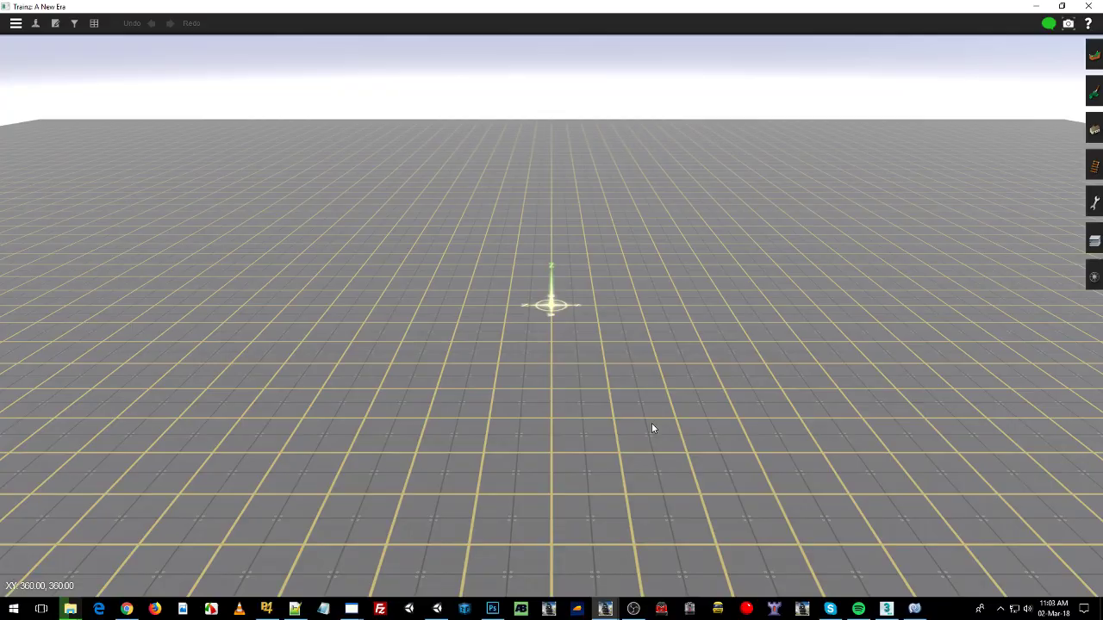
- Create a new Topology effect layer named CLT Test 1 with the Clutter effect type
{"action": "left_click", "coordinate": [1093, 55]}
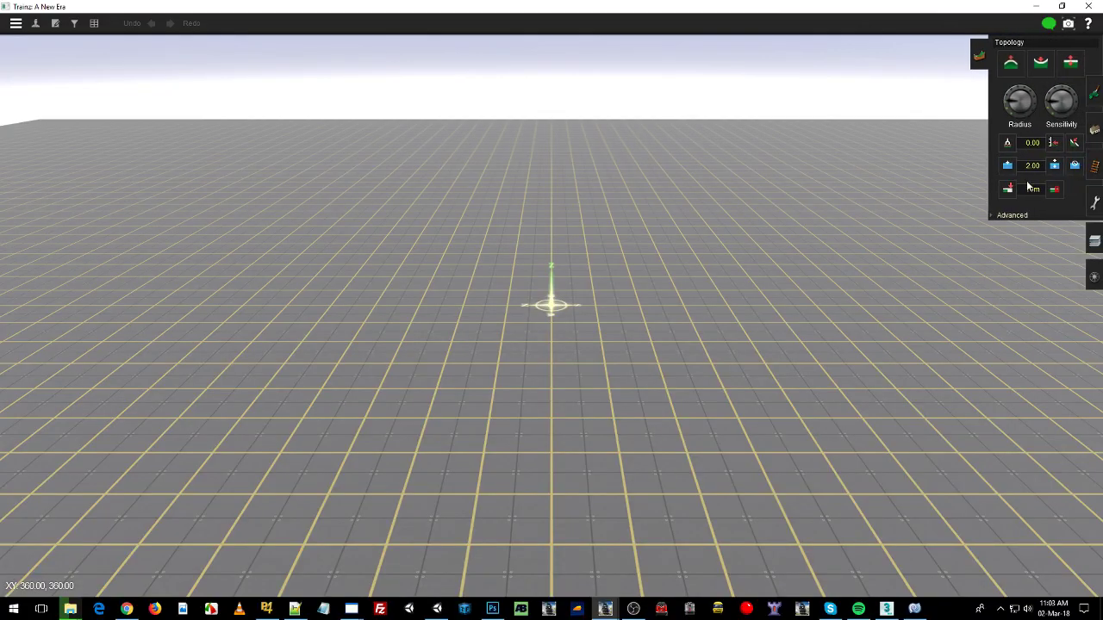
{"action": "left_click", "coordinate": [1012, 216]}
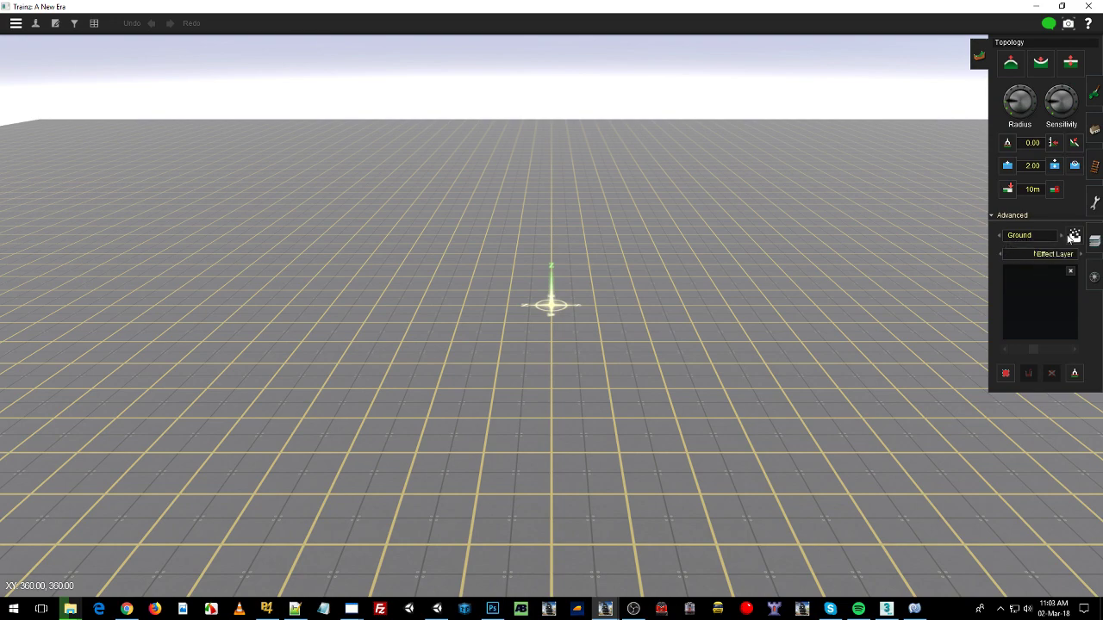
{"action": "left_click", "coordinate": [1074, 237]}
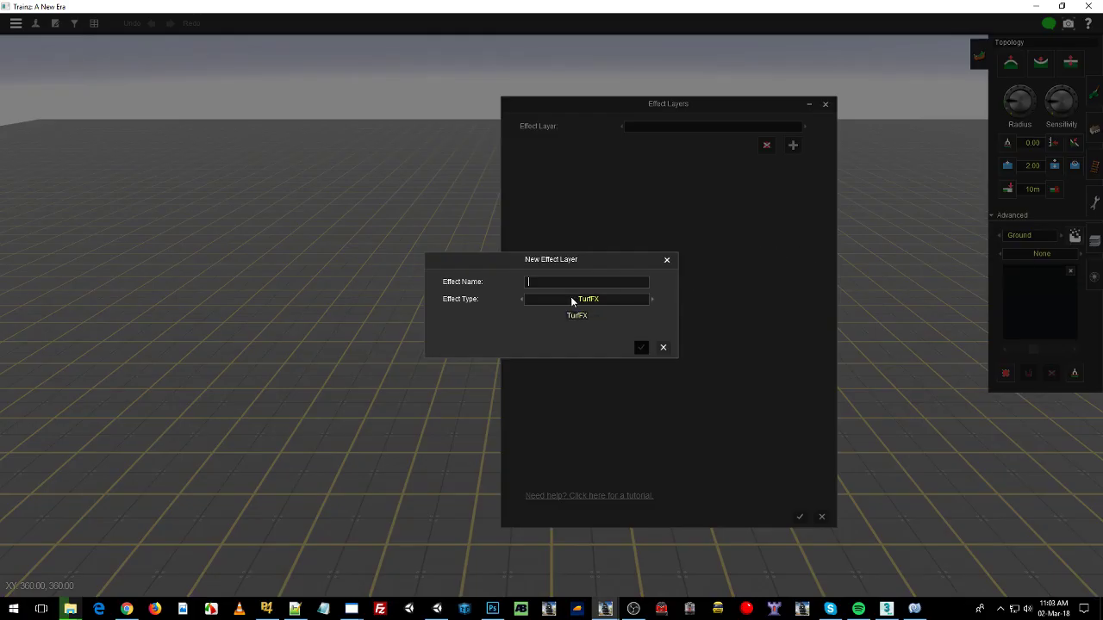
{"action": "type", "text": "CLT Test 1"}
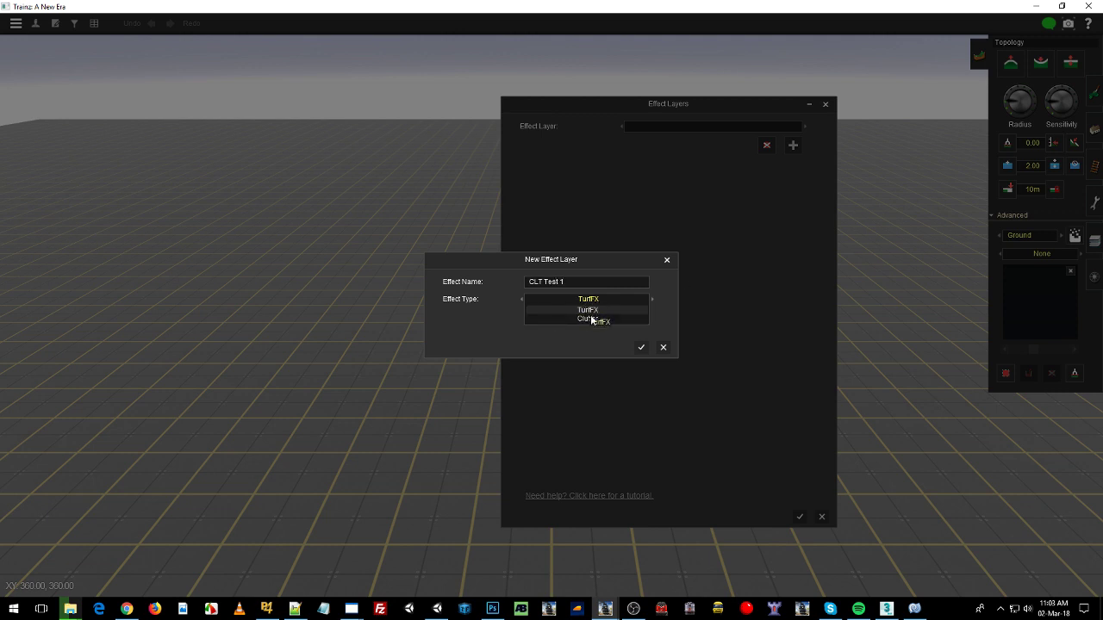
{"action": "left_click", "coordinate": [587, 319]}
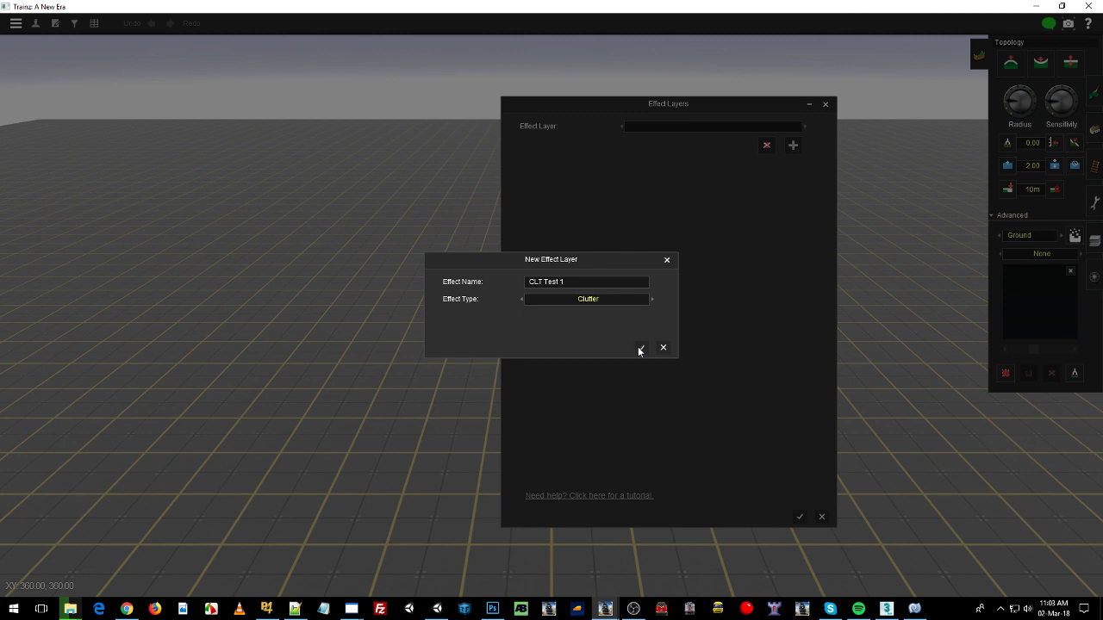
{"action": "left_click", "coordinate": [640, 348]}
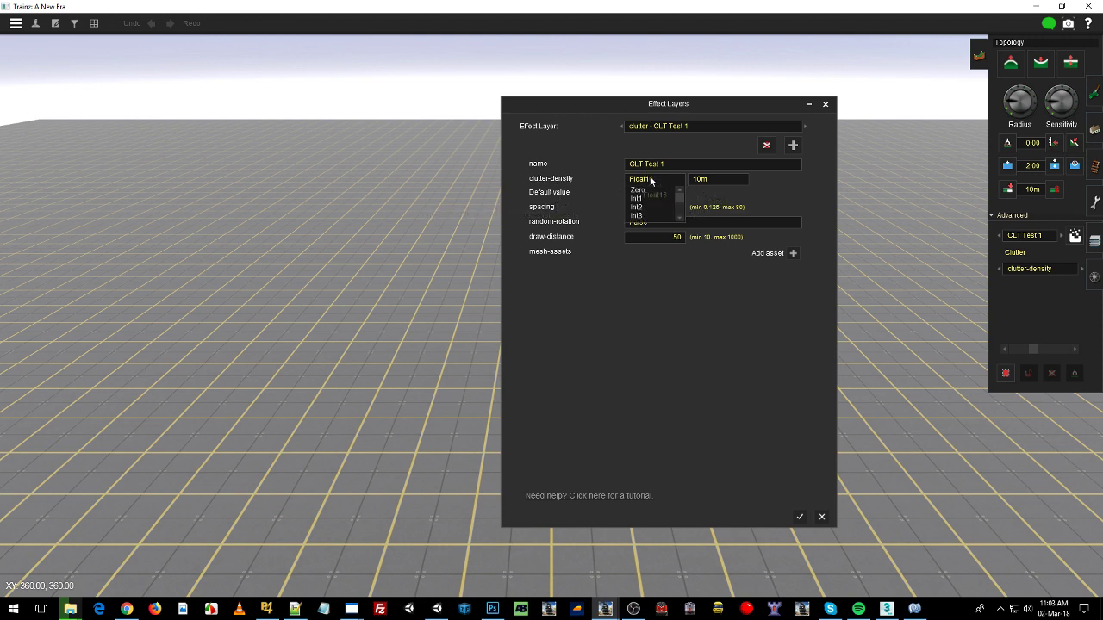
- Set the CLT Test 1 layer's clutter-density to Int4 at 2.5m resolution
{"action": "left_click", "coordinate": [648, 224]}
{"action": "left_click", "coordinate": [719, 180]}
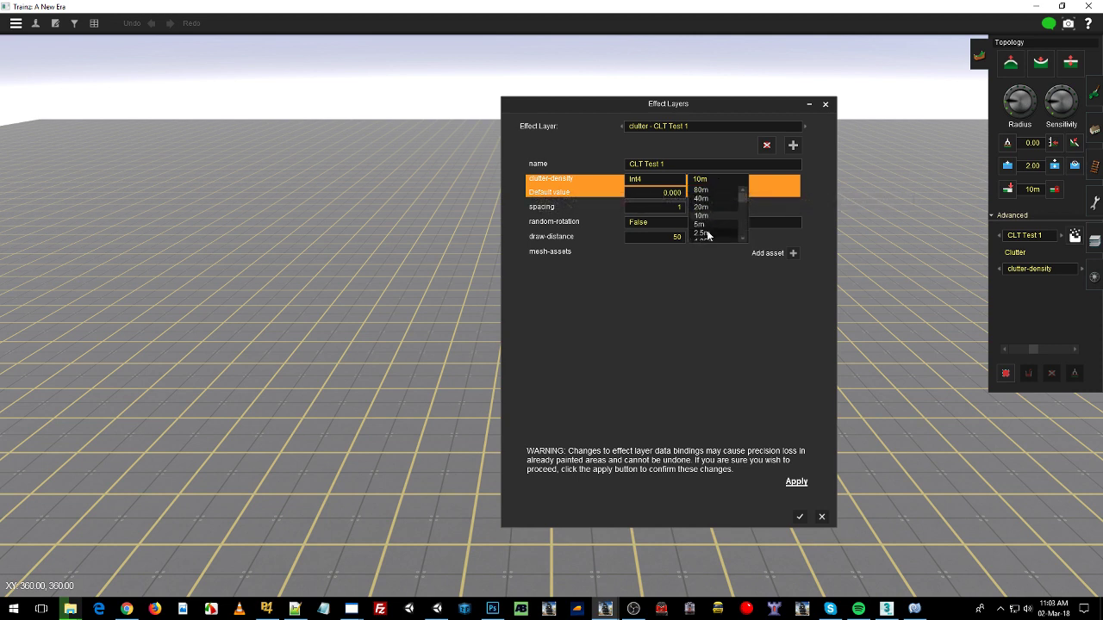
{"action": "left_click", "coordinate": [704, 233]}
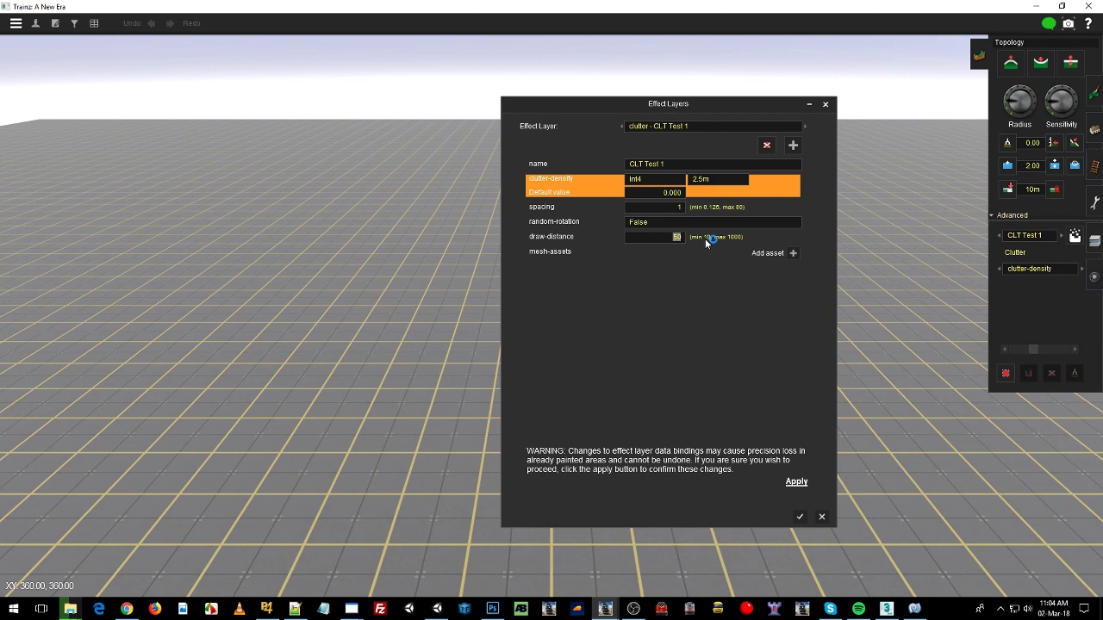
- Switch to the asset folder, open config.txt in Notepad++ and check the last mesh-table-lod-transition-distances value
{"action": "key", "text": "alt+Tab"}
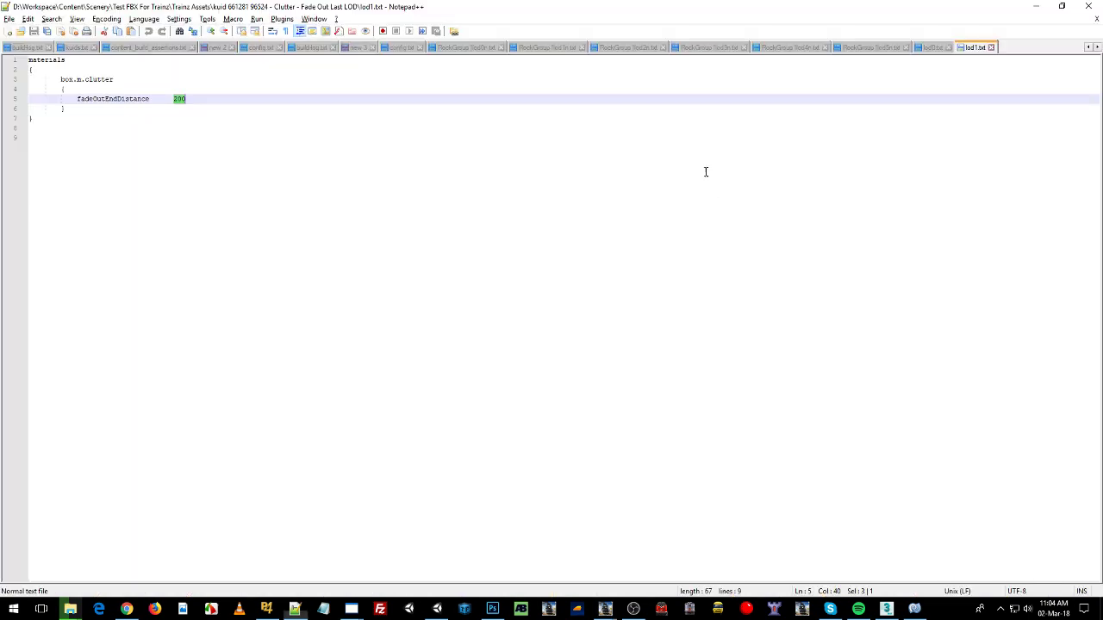
{"action": "left_click", "coordinate": [170, 108]}
{"action": "key", "text": "alt+Tab"}
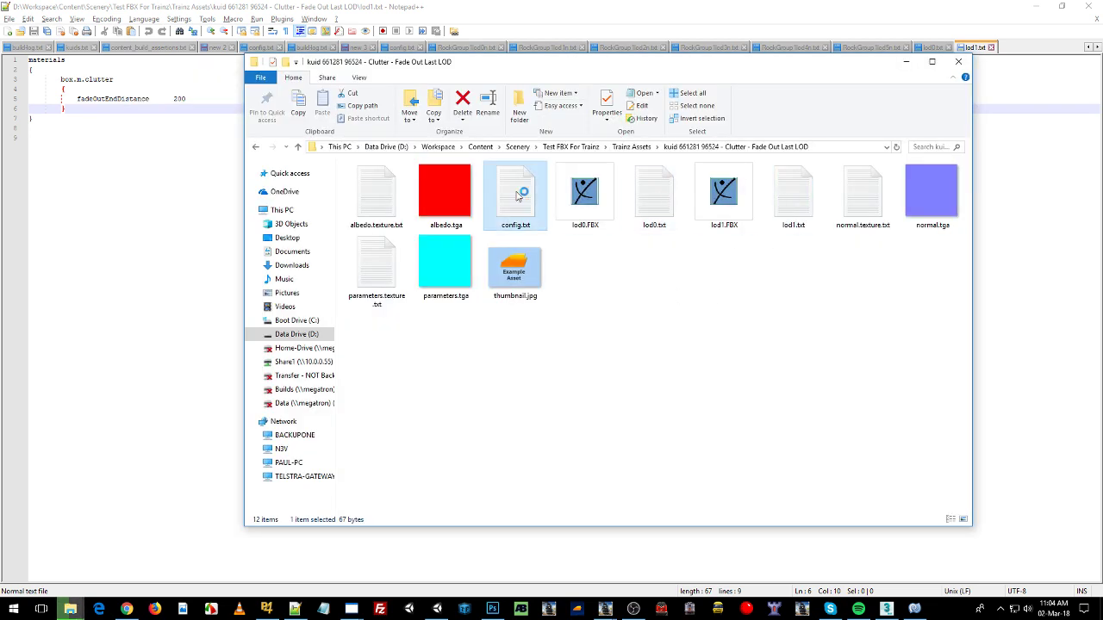
{"action": "double_click", "coordinate": [515, 195]}
{"action": "left_click", "coordinate": [203, 186]}
{"action": "key", "text": "Left"}
{"action": "key", "text": "Left"}
{"action": "key", "text": "Left"}
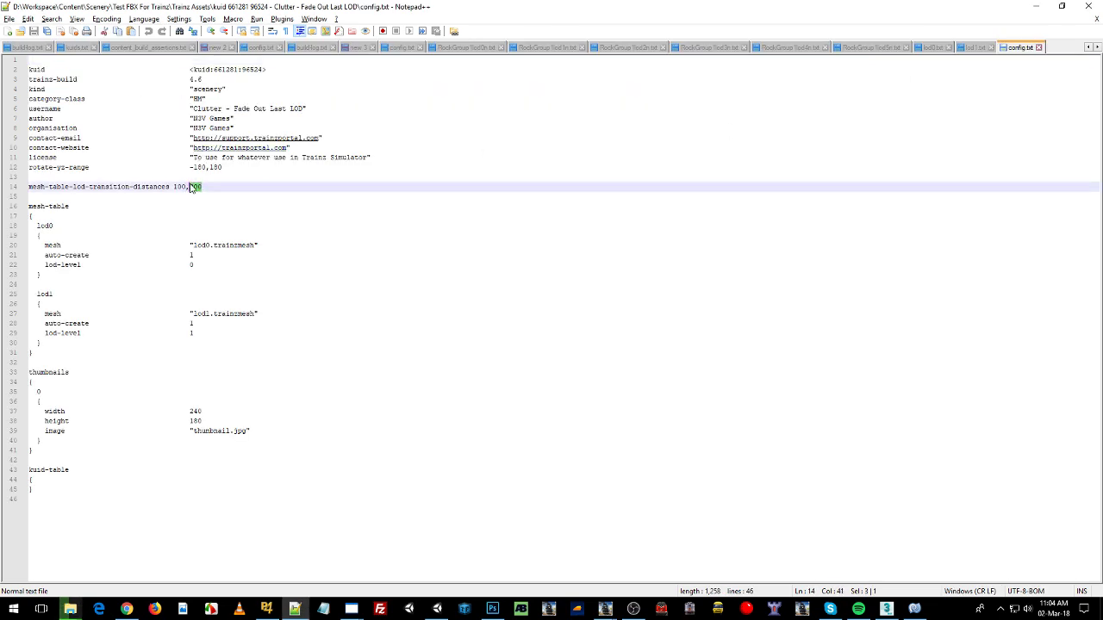
{"action": "left_click_drag", "start_coordinate": [202, 186], "coordinate": [190, 186]}
- Check the fadeOutEndDistance setting in lod0.txt and lod1.txt against the last LOD transition distance
{"action": "left_click", "coordinate": [931, 47]}
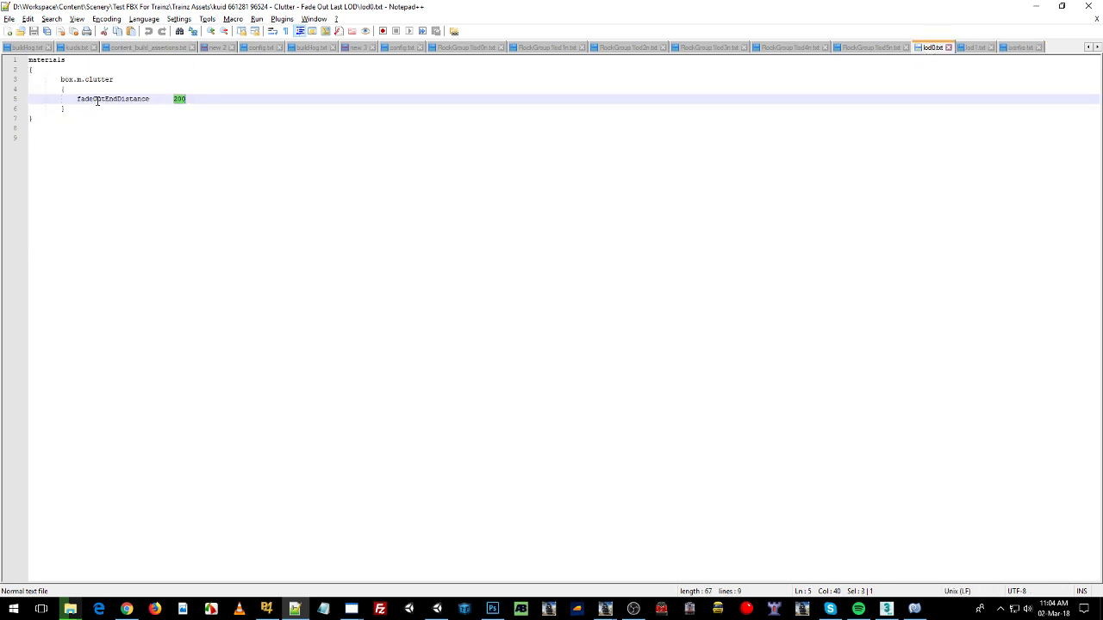
{"action": "double_click", "coordinate": [98, 99]}
{"action": "double_click", "coordinate": [181, 99]}
{"action": "left_click", "coordinate": [973, 47]}
{"action": "left_click", "coordinate": [948, 48]}
- Switch back to Trainz, set the CLT Test 1 layer's draw-distance to 200 and add a mesh asset entry
{"action": "key", "text": "alt+Tab"}
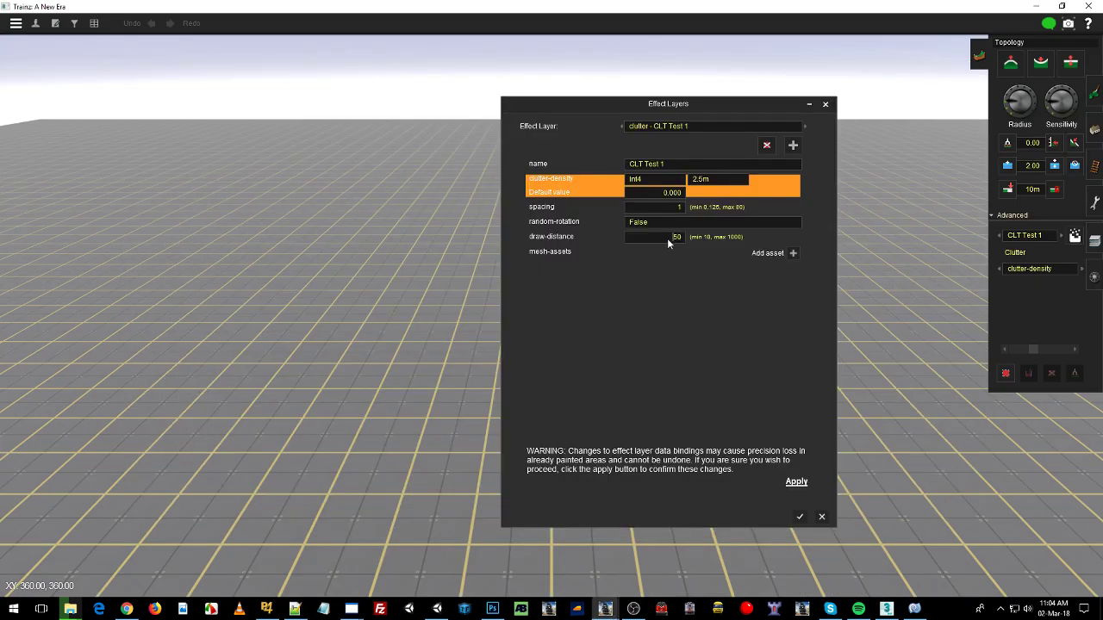
{"action": "type", "text": "200"}
{"action": "left_click", "coordinate": [792, 253]}
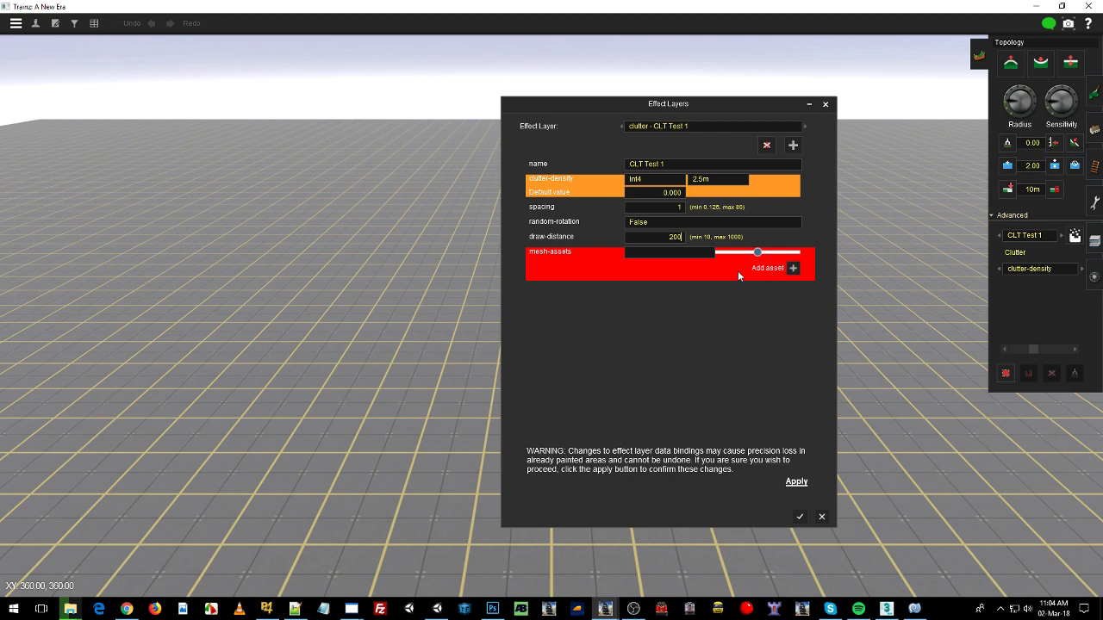
- Set the layer's mesh asset to Clutter - Fade Out Last LOD
{"action": "left_click", "coordinate": [673, 253]}
{"action": "scroll", "coordinate": [796, 273], "scroll_direction": "down", "scroll_amount": 5}
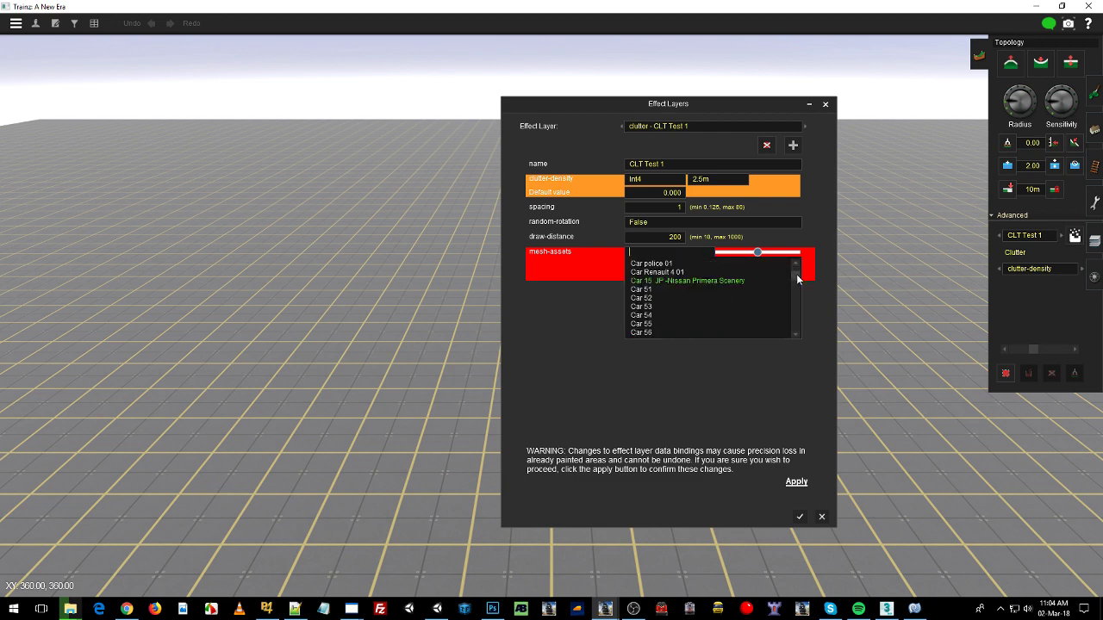
{"action": "scroll", "coordinate": [796, 276], "scroll_direction": "down", "scroll_amount": 5}
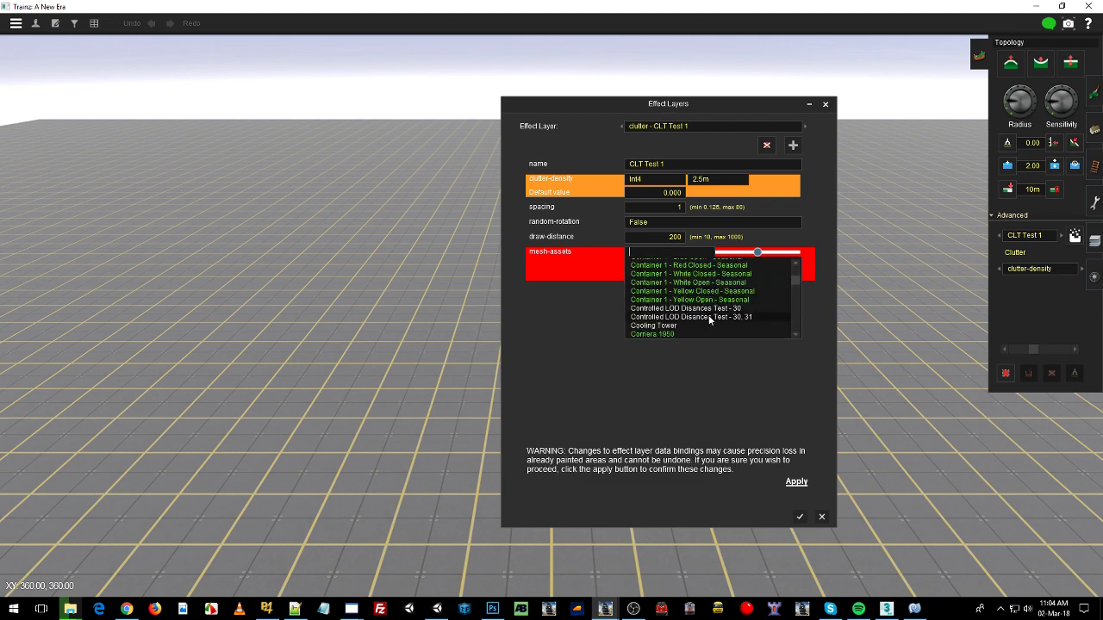
{"action": "scroll", "coordinate": [707, 315], "scroll_direction": "up", "scroll_amount": 5}
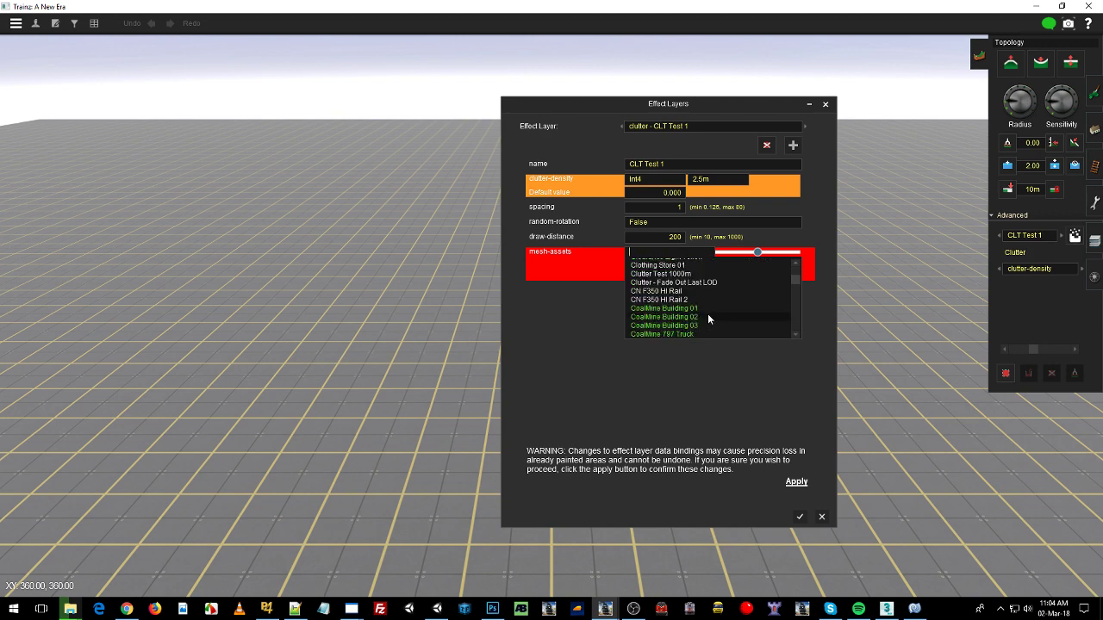
{"action": "scroll", "coordinate": [700, 320], "scroll_direction": "down", "scroll_amount": 1}
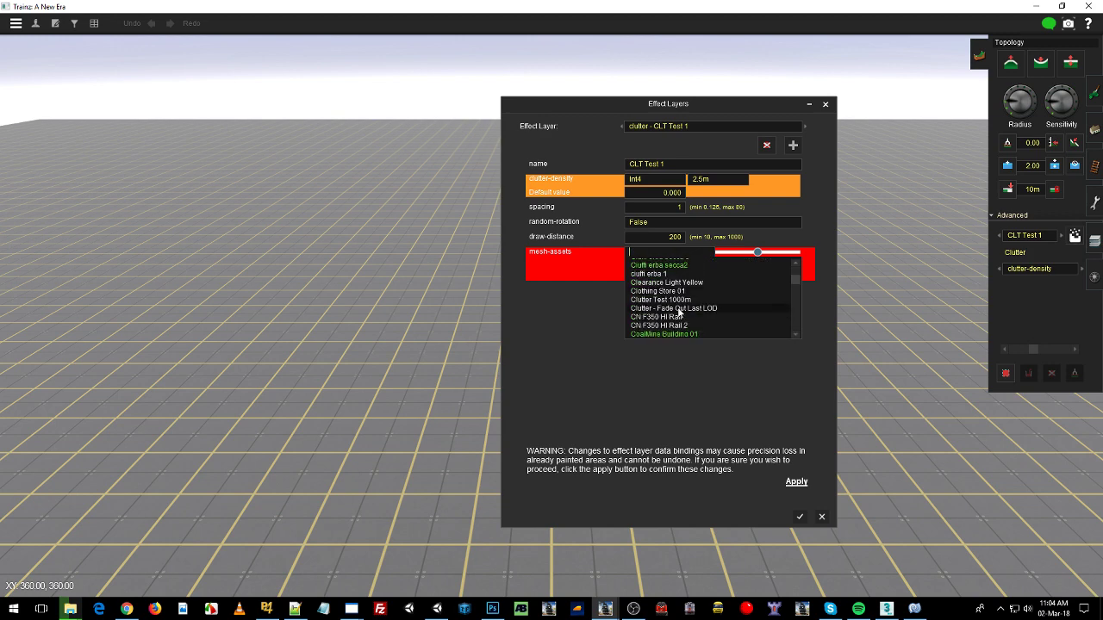
{"action": "left_click", "coordinate": [678, 308]}
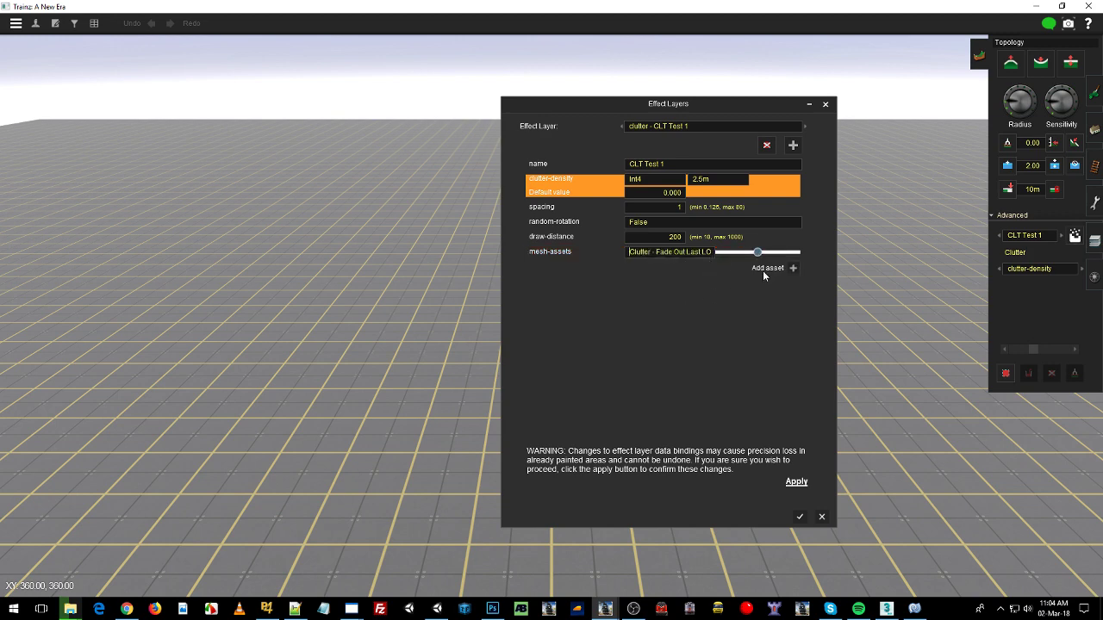
- Try out a second mesh asset entry and the balance between the two entries, and remove the extra entry
{"action": "left_click", "coordinate": [795, 268]}
{"action": "left_click", "coordinate": [669, 267]}
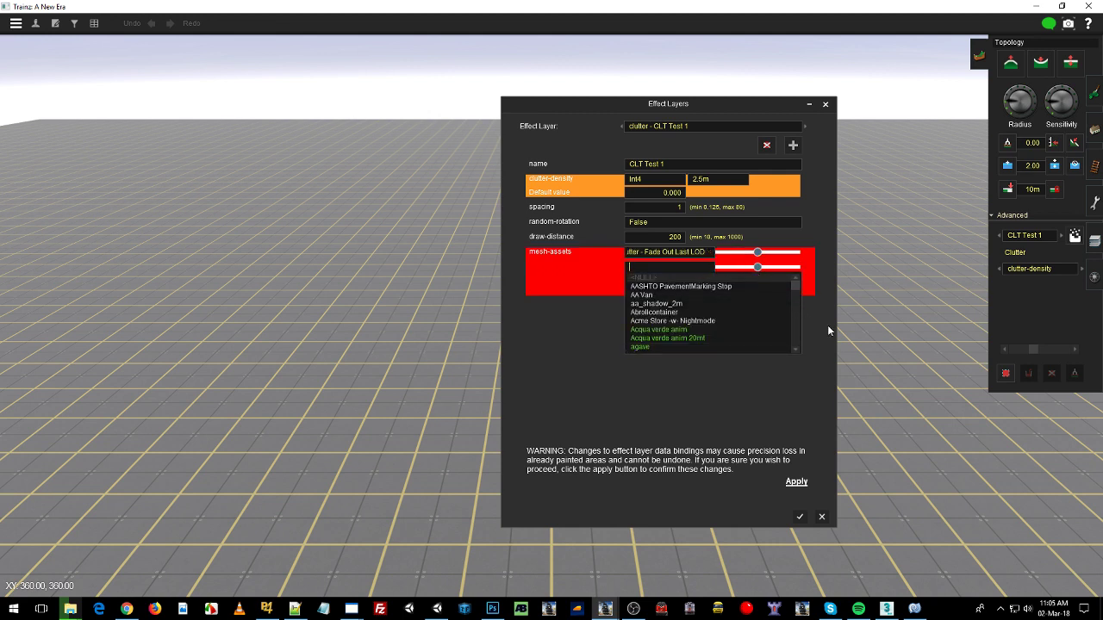
{"action": "left_click_drag", "start_coordinate": [758, 268], "coordinate": [785, 256]}
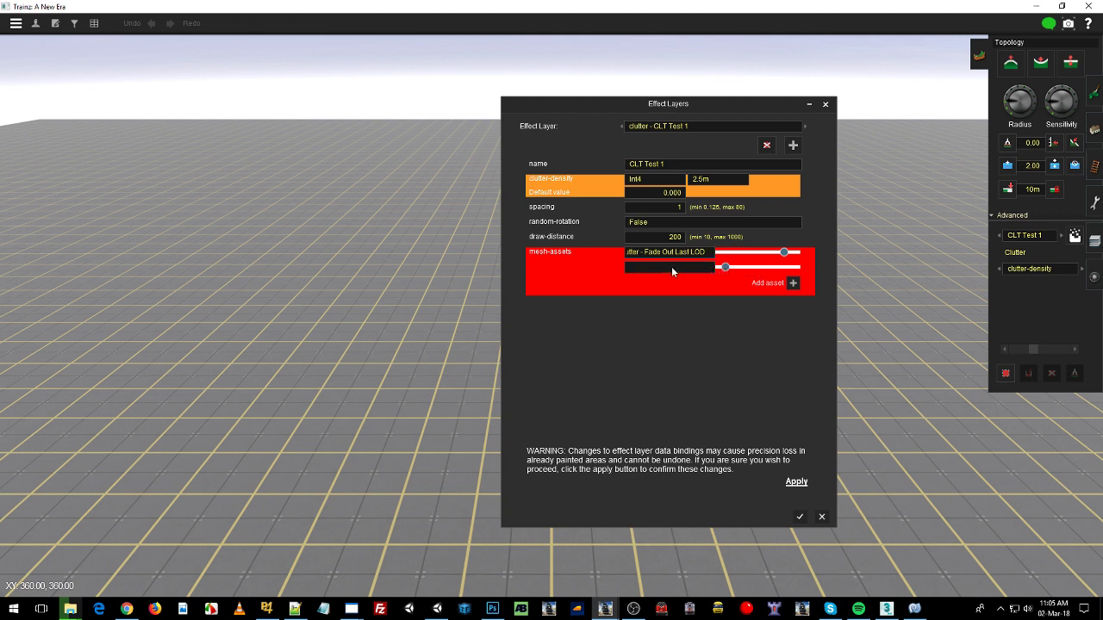
{"action": "left_click_drag", "start_coordinate": [723, 268], "coordinate": [695, 266]}
{"action": "left_click", "coordinate": [792, 268]}
{"action": "left_click_drag", "start_coordinate": [783, 252], "coordinate": [759, 254]}
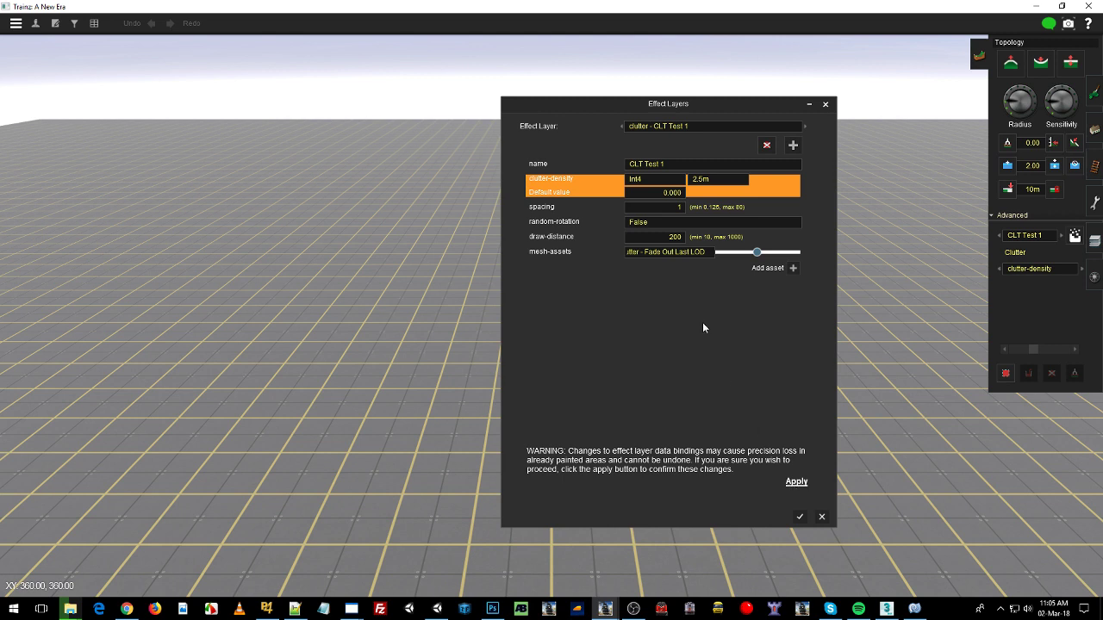
- Apply and confirm the effect layer changes, and make CLT Test 1 the active layer for painting
{"action": "left_click", "coordinate": [796, 482]}
{"action": "left_click", "coordinate": [799, 516]}
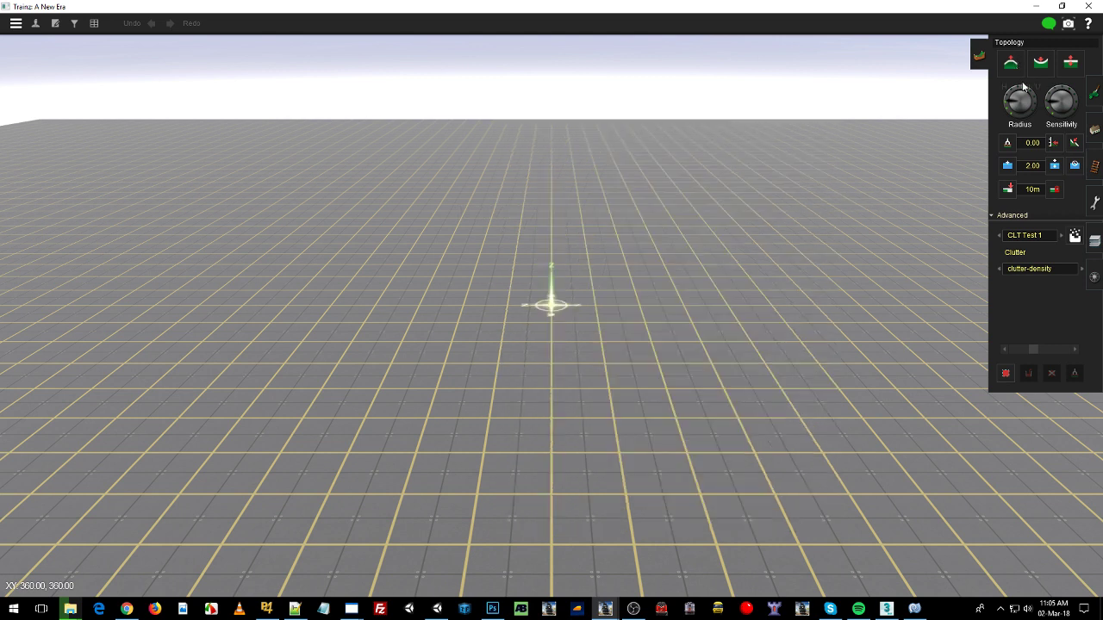
{"action": "left_click", "coordinate": [1021, 233]}
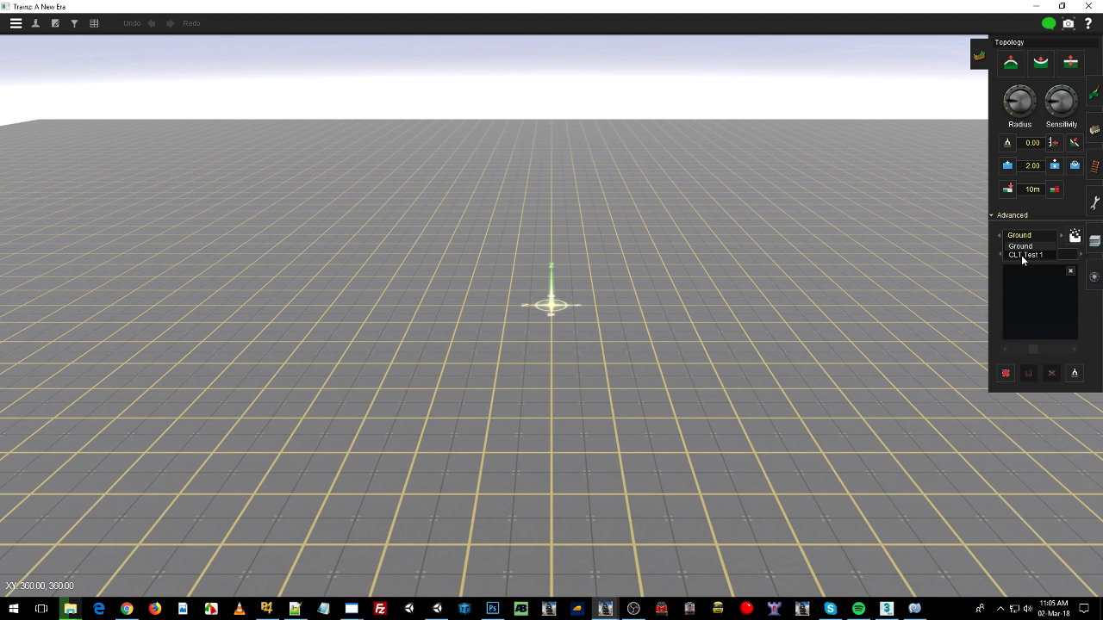
{"action": "left_click", "coordinate": [1023, 256]}
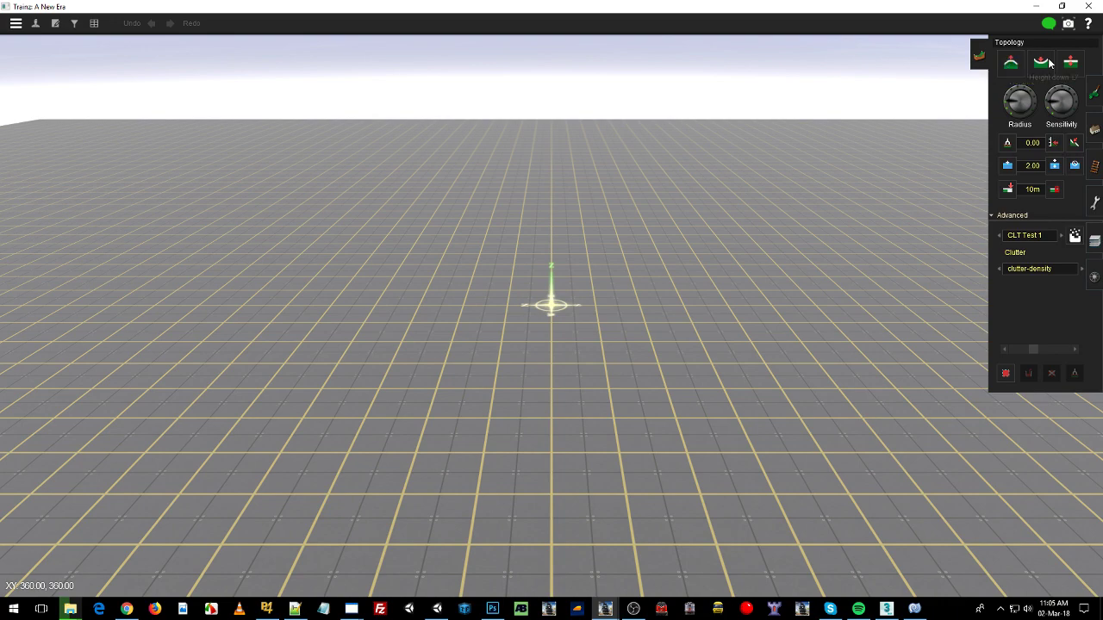
- Paint a patch of CLT Test 1 clutter around the centre of the baseboard with the Height up tool and a larger brush radius
{"action": "left_click", "coordinate": [1011, 72]}
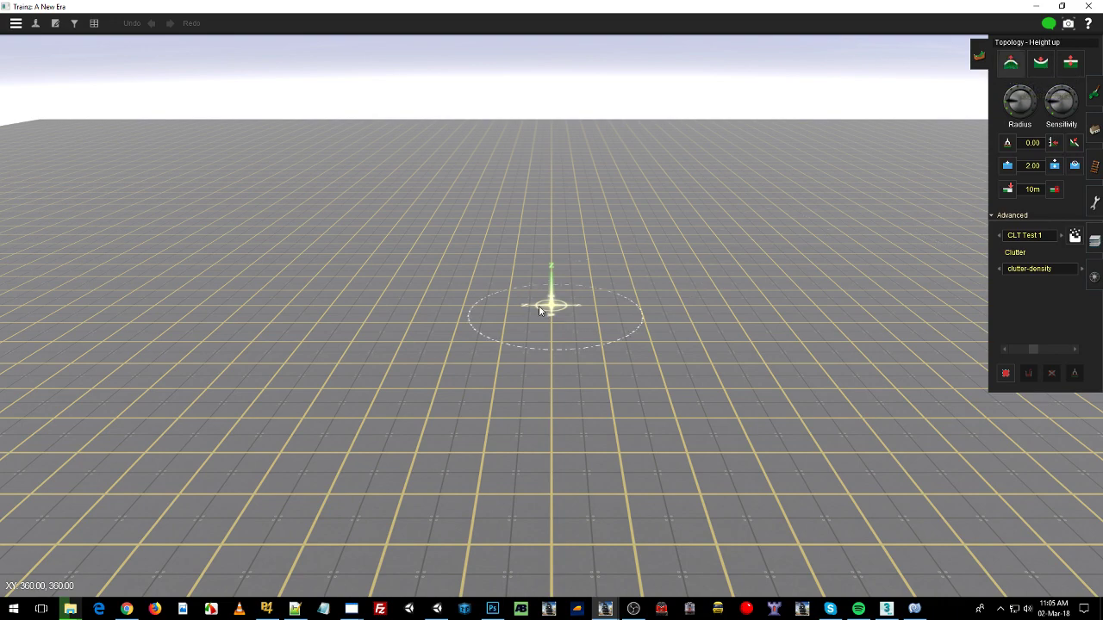
{"action": "right_click_drag", "start_coordinate": [538, 307], "coordinate": [546, 281]}
{"action": "scroll", "coordinate": [547, 281], "scroll_direction": "up", "scroll_amount": 4}
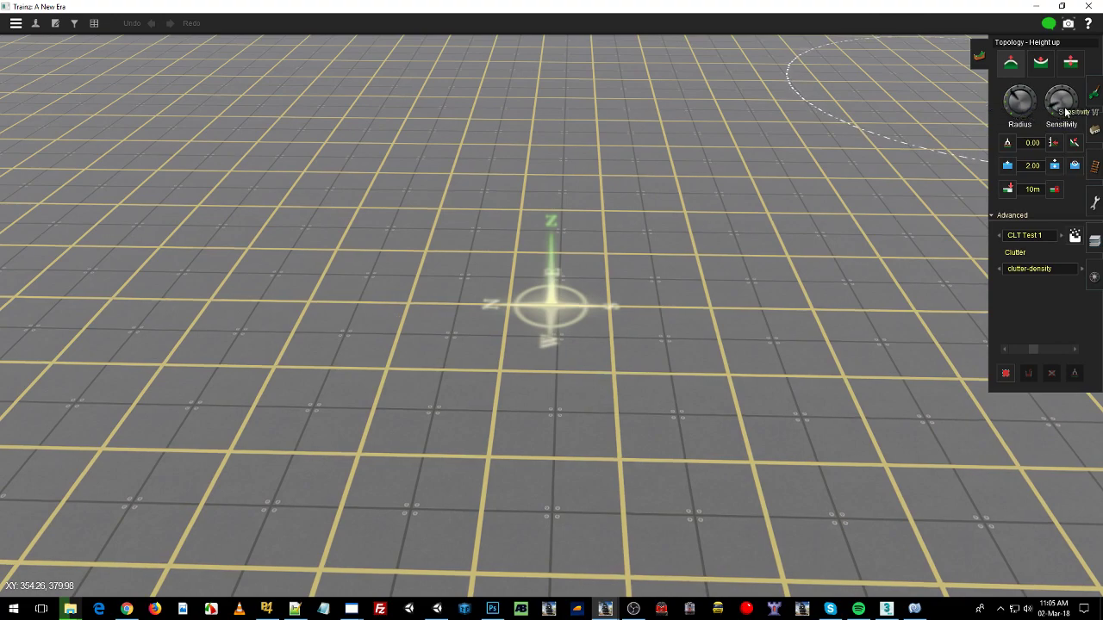
{"action": "mouse_move", "coordinate": [601, 278]}
{"action": "right_mouse_down"}
{"action": "mouse_move", "coordinate": [612, 285]}
{"action": "mouse_move", "coordinate": [617, 271]}
{"action": "mouse_move", "coordinate": [601, 290]}
{"action": "right_mouse_up"}
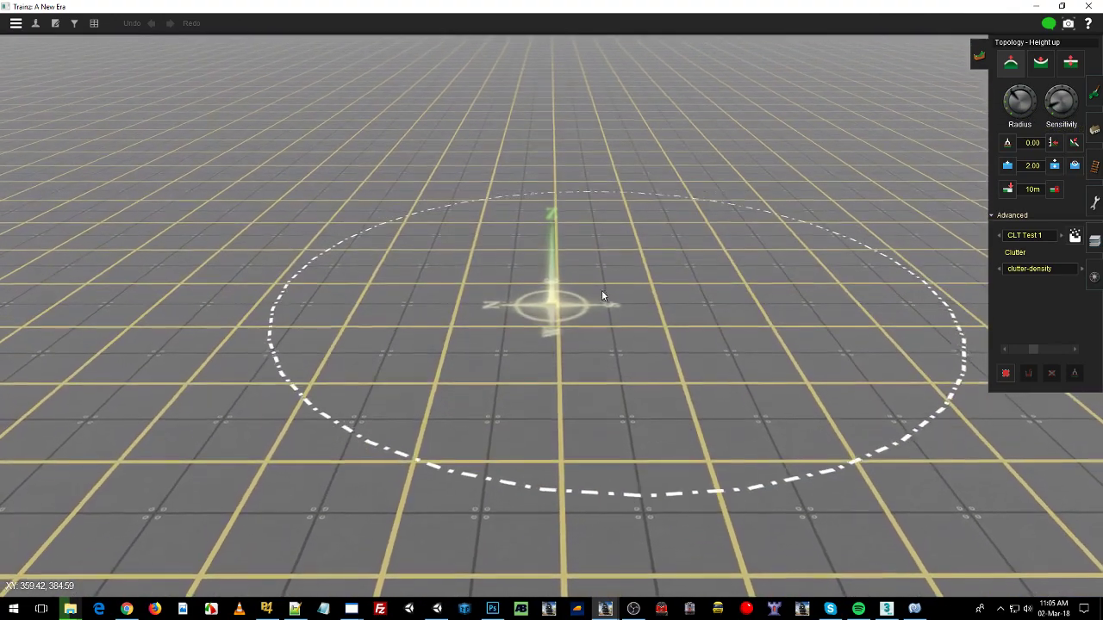
{"action": "mouse_move", "coordinate": [594, 293]}
{"action": "left_mouse_down"}
{"action": "mouse_move", "coordinate": [483, 304]}
{"action": "mouse_move", "coordinate": [664, 260]}
{"action": "mouse_move", "coordinate": [637, 448]}
{"action": "mouse_move", "coordinate": [493, 175]}
{"action": "mouse_move", "coordinate": [405, 141]}
{"action": "mouse_move", "coordinate": [791, 231]}
{"action": "mouse_move", "coordinate": [162, 250]}
{"action": "mouse_move", "coordinate": [353, 384]}
{"action": "mouse_move", "coordinate": [836, 368]}
{"action": "left_mouse_up"}
- Examine from varying distances how the painted clutter changes LOD and fades out
{"action": "right_click", "coordinate": [567, 382]}
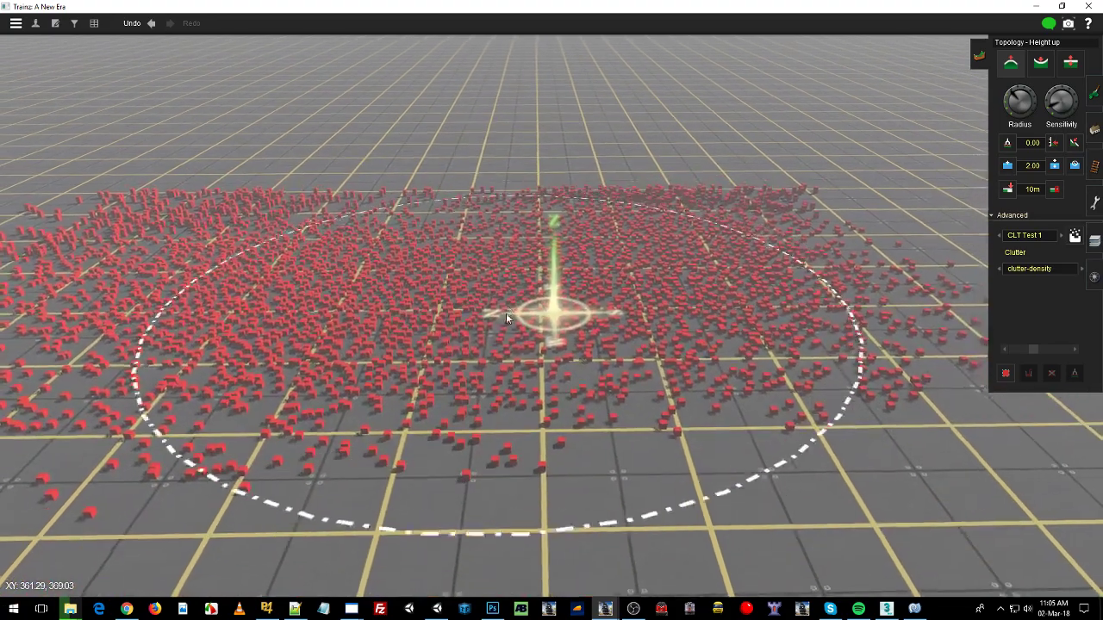
{"action": "right_click", "coordinate": [506, 315]}
{"action": "right_click", "coordinate": [546, 388]}
{"action": "right_click", "coordinate": [738, 408]}
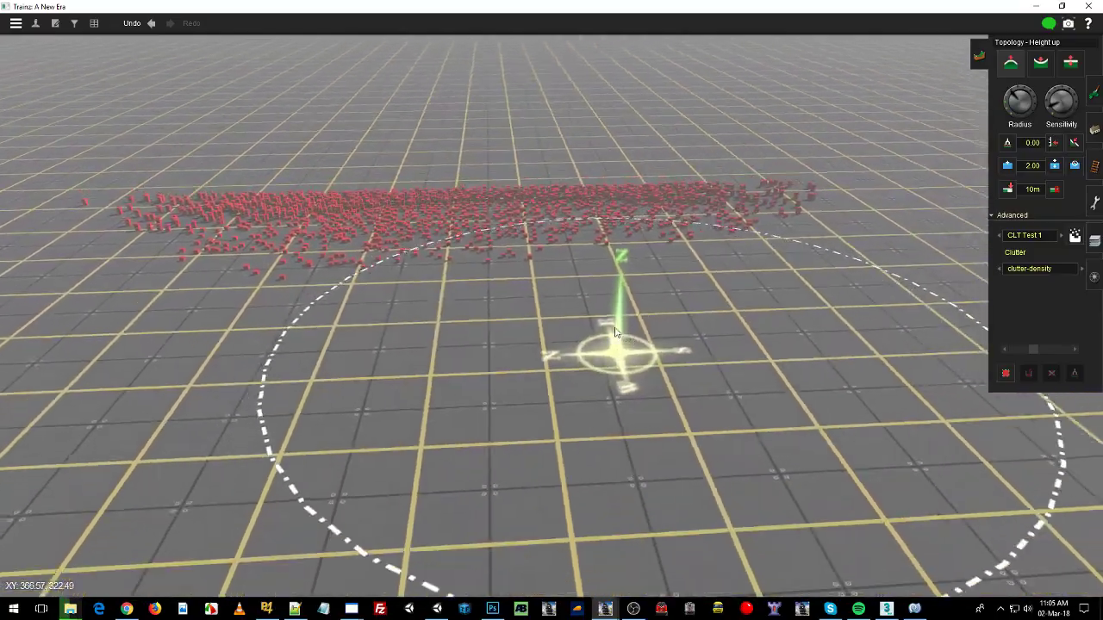
{"action": "right_click", "coordinate": [519, 252]}
{"action": "right_click", "coordinate": [530, 250]}
{"action": "right_click", "coordinate": [511, 387]}
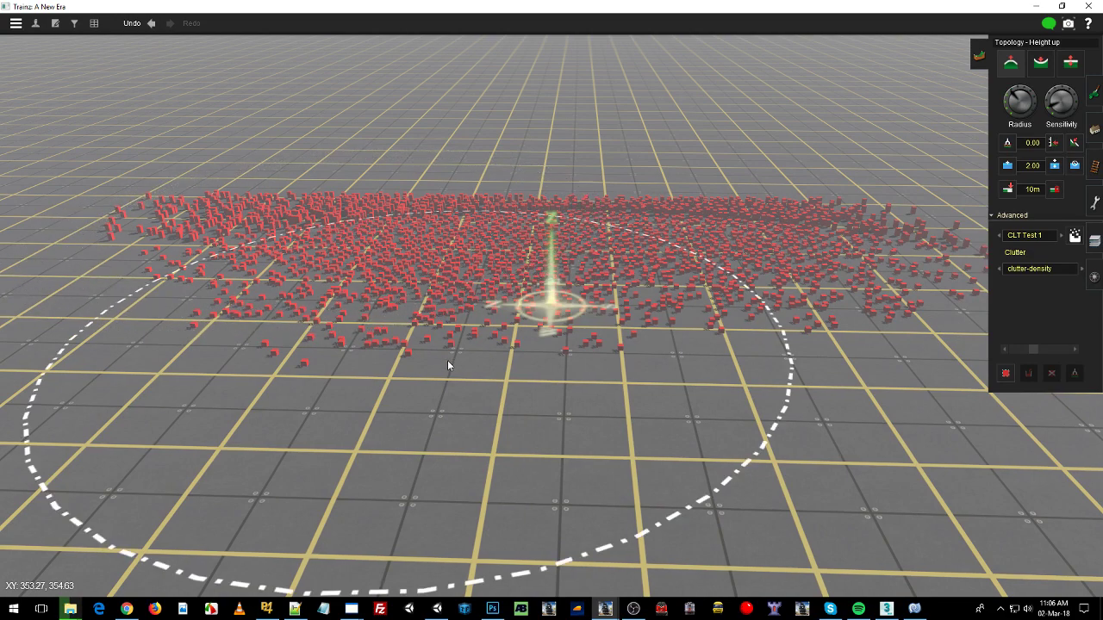
- Switch to 3ds Max, toggle the visibility of lod1n to compare the two LOD meshes, and return to Trainz
{"action": "key", "text": "alt+Tab"}
{"action": "key", "text": "alt+Tab"}
{"action": "key", "text": "alt+Tab"}
{"action": "key", "text": "alt+Tab"}
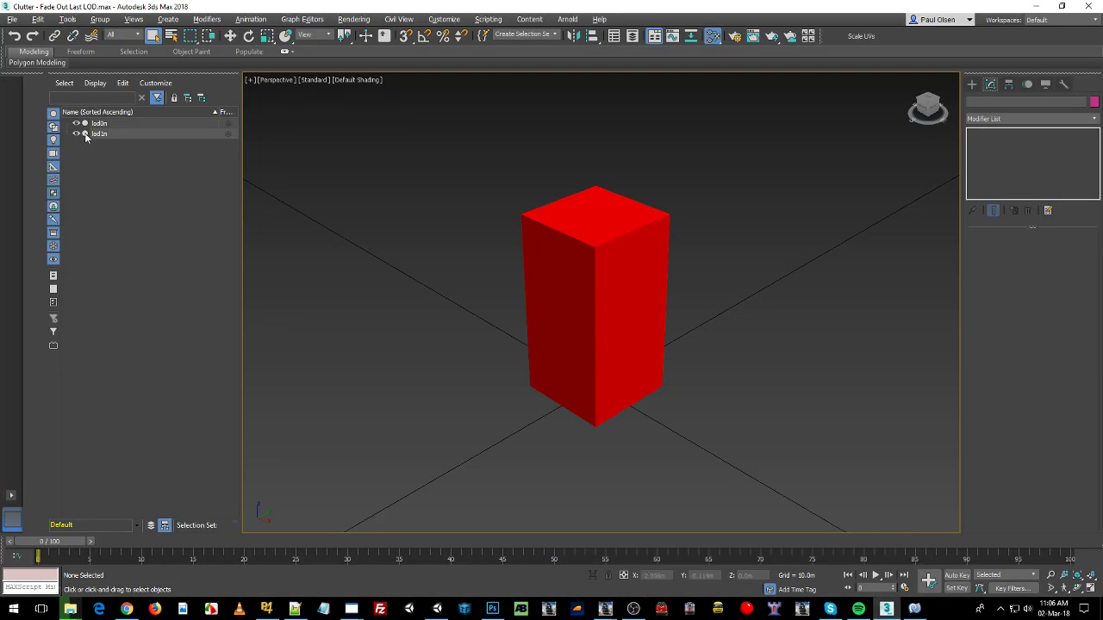
{"action": "left_click", "coordinate": [77, 136]}
{"action": "left_click", "coordinate": [76, 136]}
{"action": "left_click", "coordinate": [77, 137]}
{"action": "left_click", "coordinate": [76, 135]}
{"action": "key", "text": "alt+Tab"}
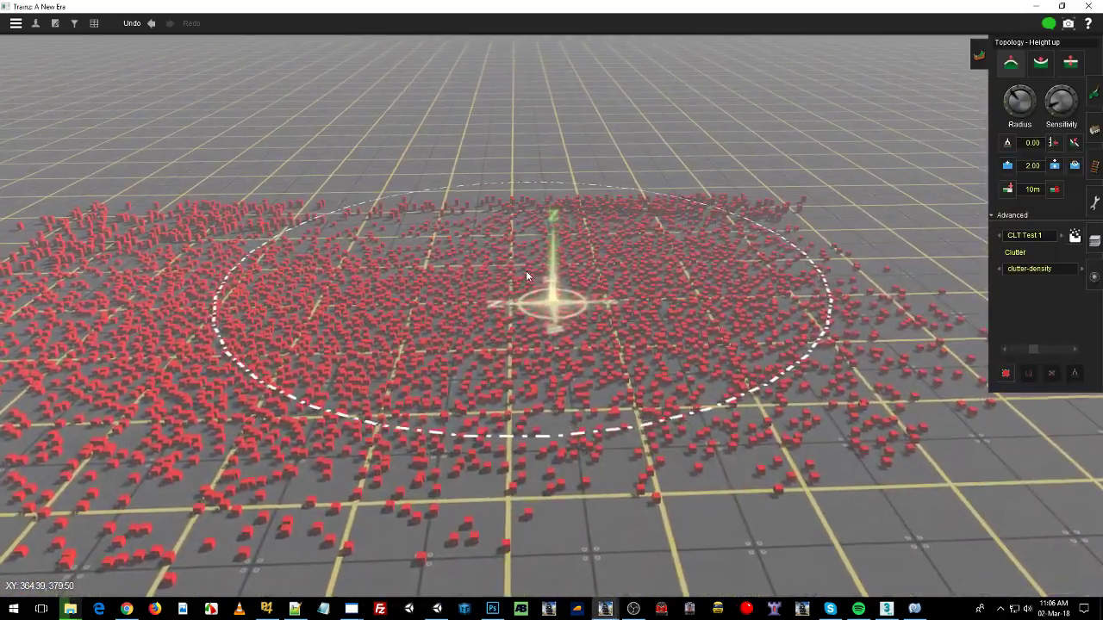
- Inspect where the clutter boxes switch between LODs and where the patch stops drawing
{"action": "right_click", "coordinate": [524, 274]}
{"action": "right_click", "coordinate": [522, 314]}
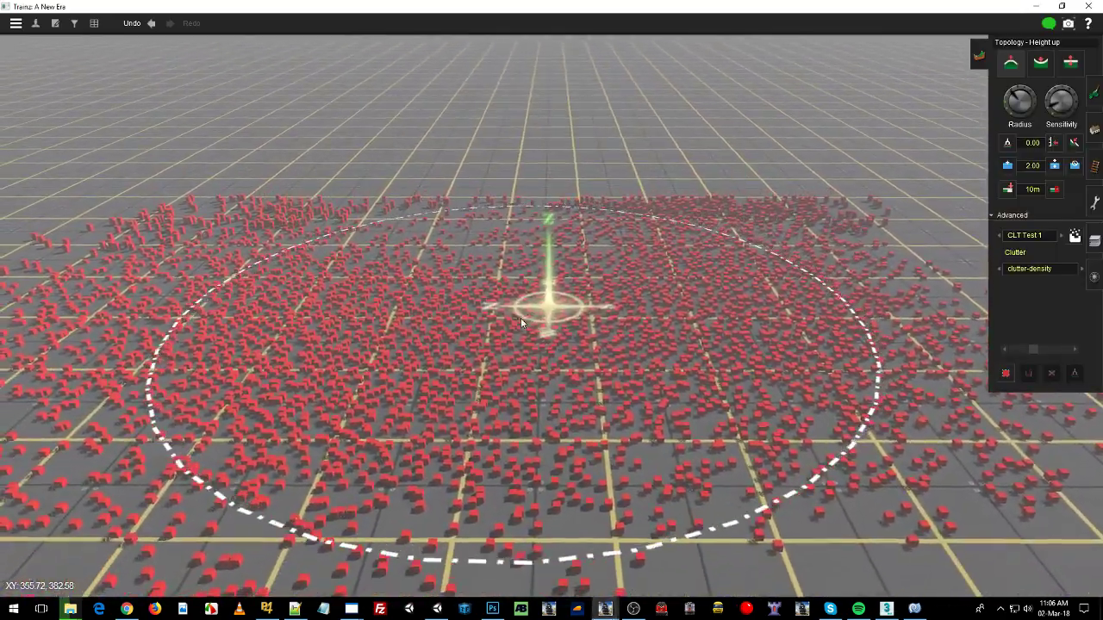
{"action": "right_click", "coordinate": [521, 322]}
{"action": "right_click", "coordinate": [574, 337]}
{"action": "right_click", "coordinate": [592, 279]}
{"action": "right_click", "coordinate": [586, 269]}
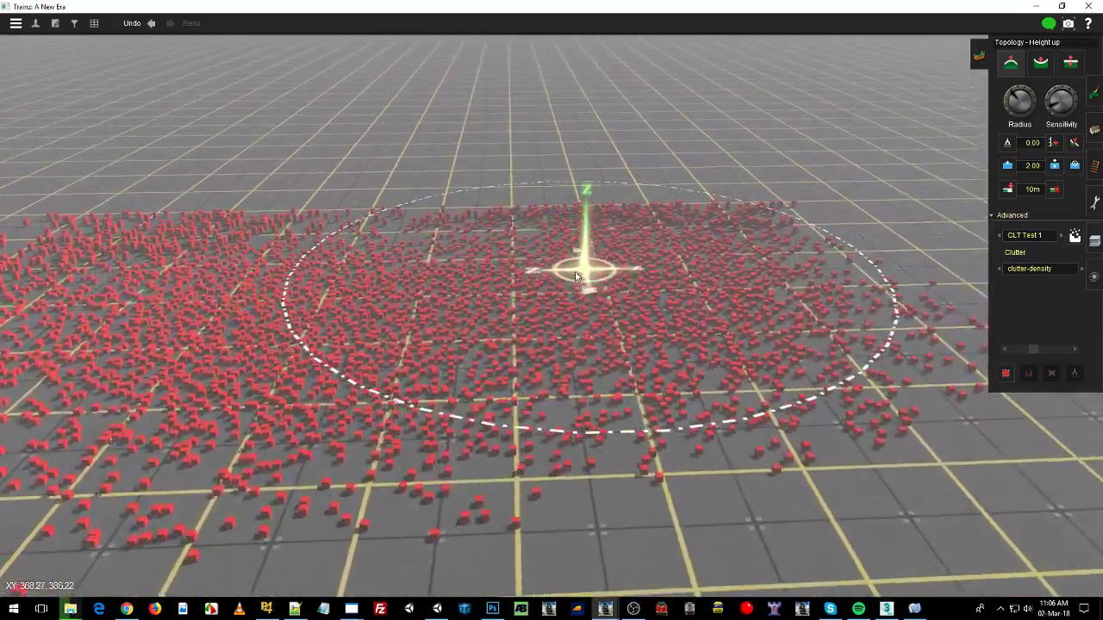
{"action": "scroll", "coordinate": [548, 311], "scroll_direction": "down", "scroll_amount": 5}
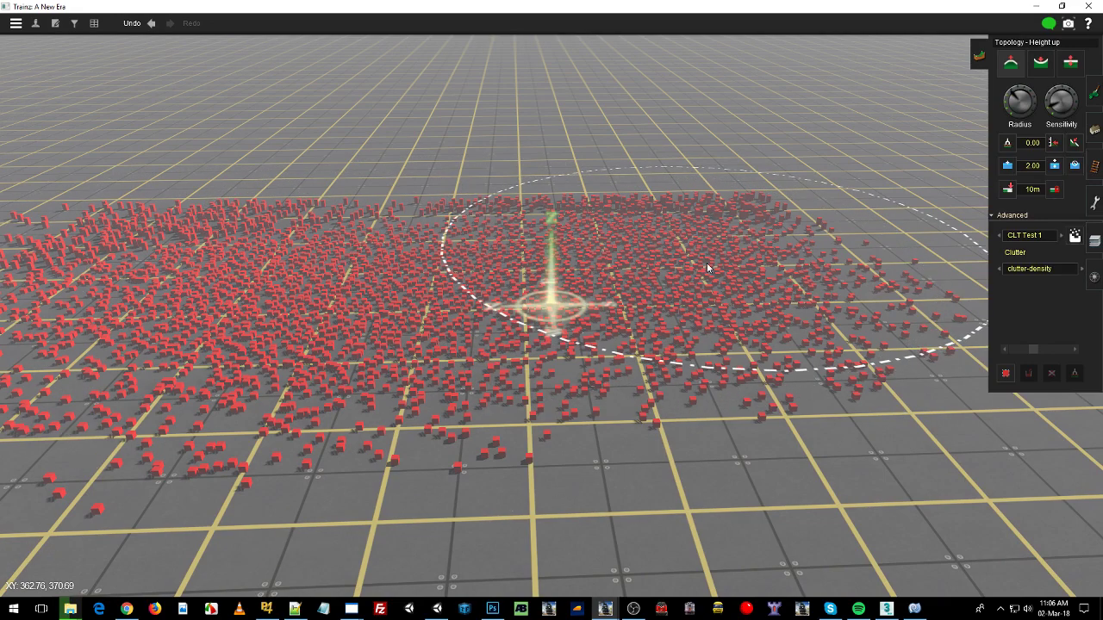
{"action": "right_click", "coordinate": [498, 299]}
{"action": "right_click_drag", "start_coordinate": [500, 292], "coordinate": [504, 307]}
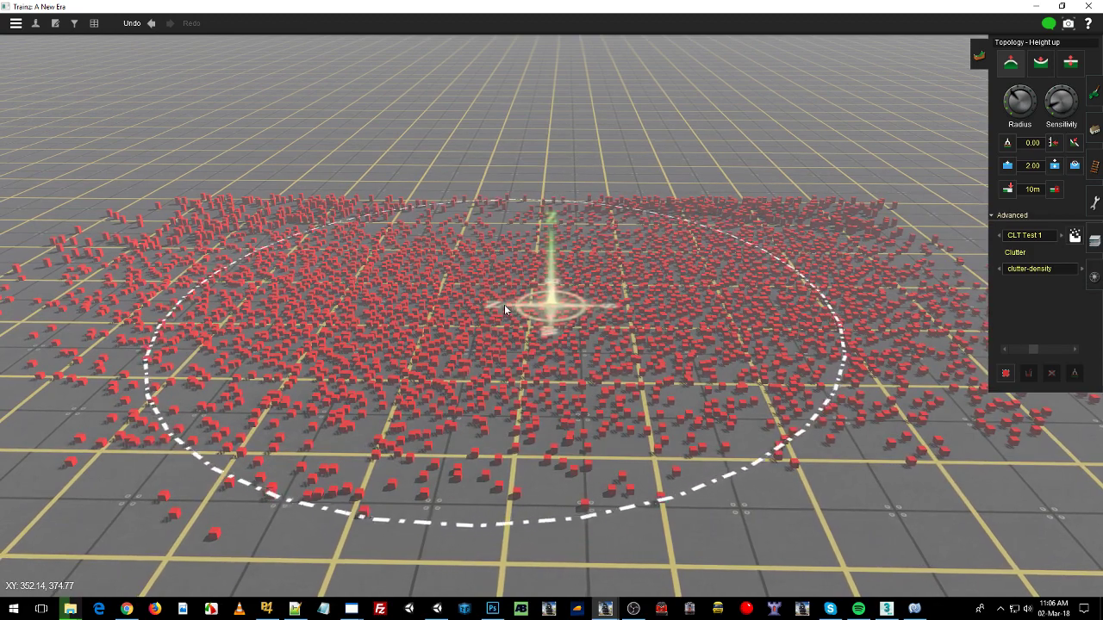
- Increase the CLT Test 1 layer's clutter spacing, confirm it, and check the fade-out on the thinned patch
{"action": "left_click", "coordinate": [1074, 235]}
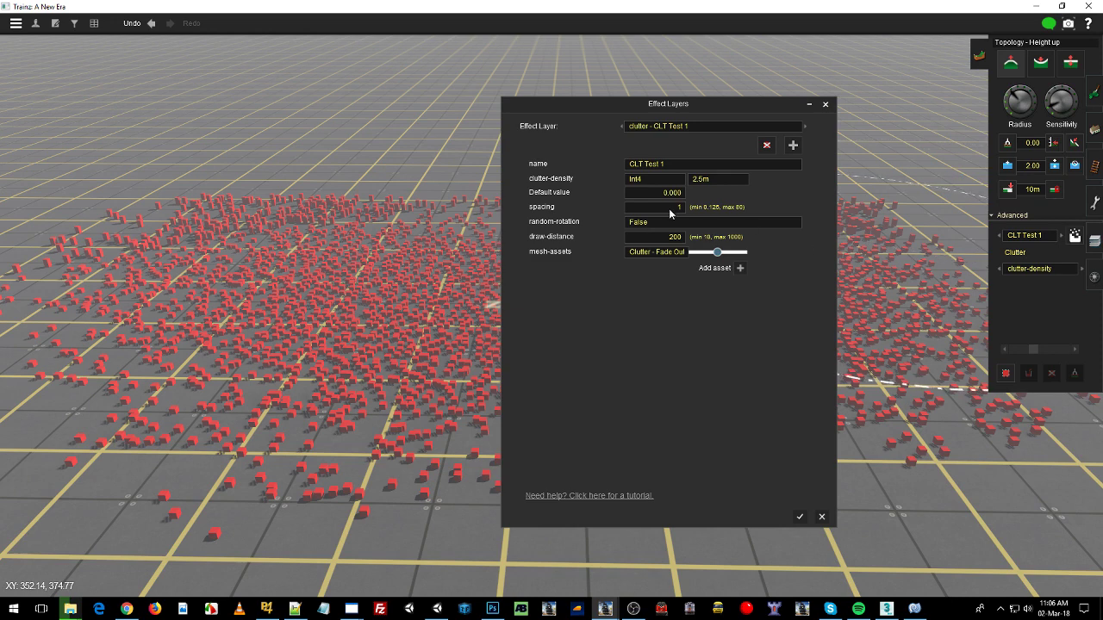
{"action": "left_click", "coordinate": [800, 517]}
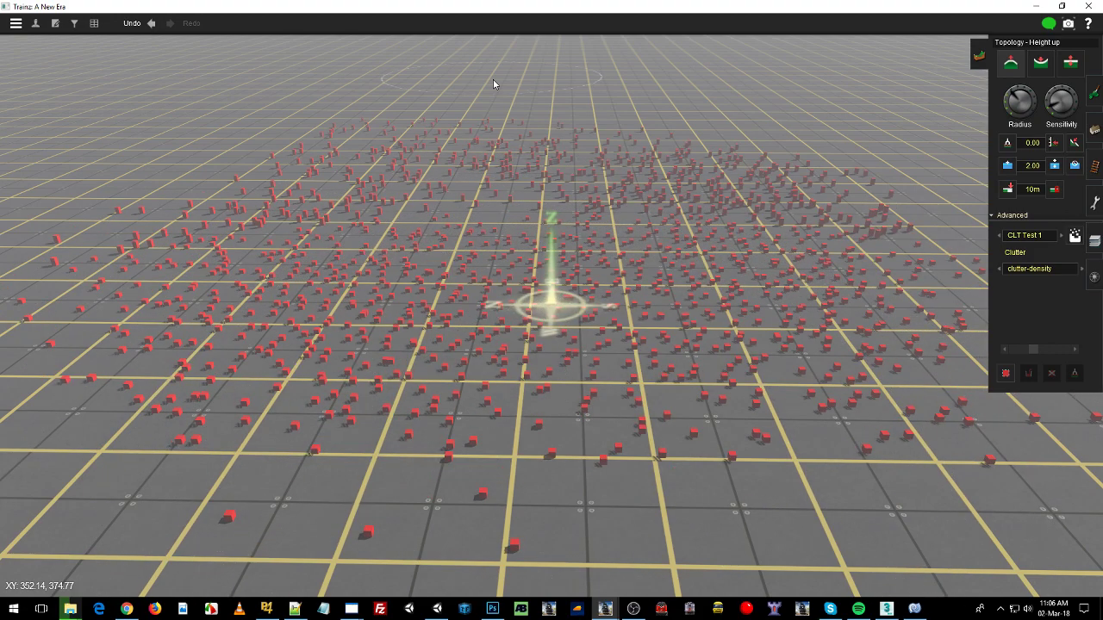
{"action": "right_click_drag", "start_coordinate": [549, 343], "coordinate": [547, 256]}
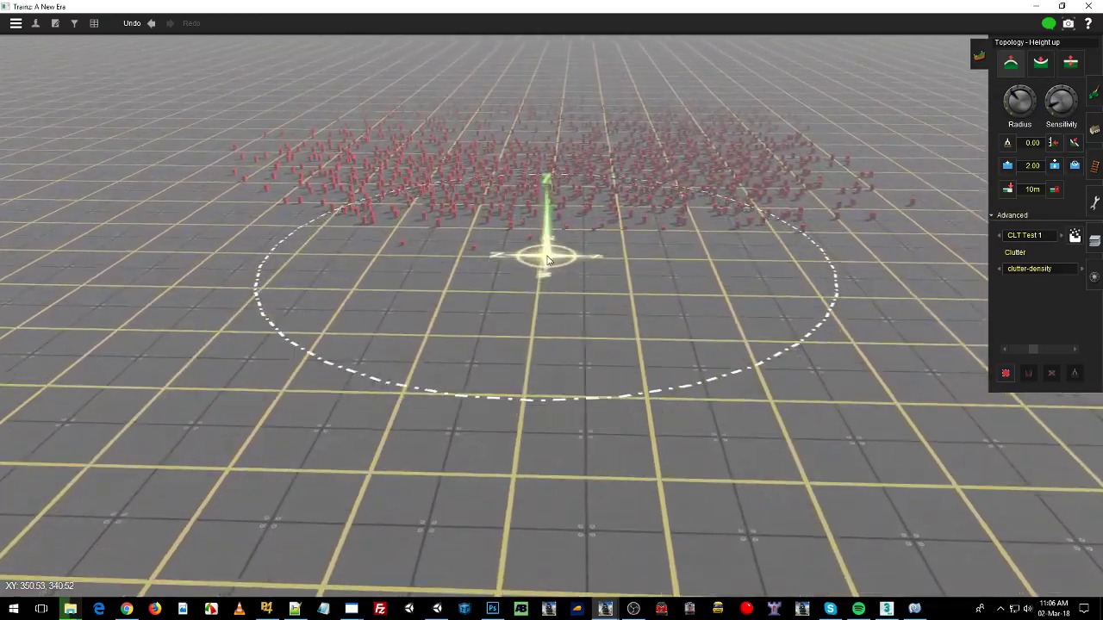
{"action": "scroll", "coordinate": [547, 260], "scroll_direction": "up", "scroll_amount": 5}
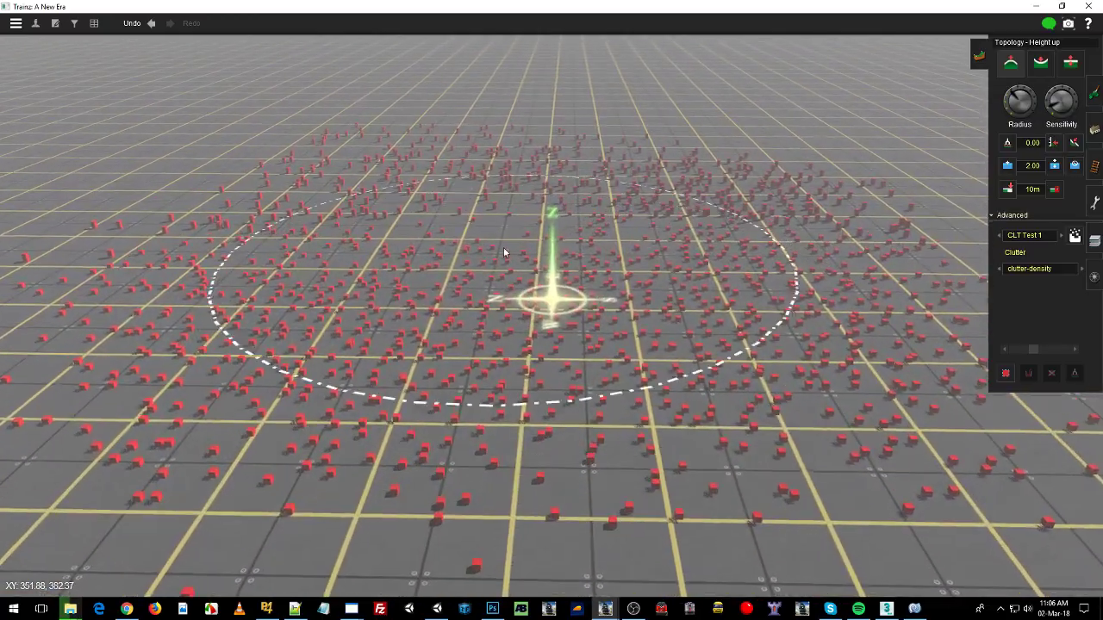
{"action": "scroll", "coordinate": [497, 260], "scroll_direction": "up", "scroll_amount": 1}
- Paint CLT Test 1 clutter over a much wider area of the baseboard with higher brush sensitivity
{"action": "mouse_move", "coordinate": [520, 274]}
{"action": "right_mouse_down"}
{"action": "mouse_move", "coordinate": [552, 330]}
{"action": "mouse_move", "coordinate": [543, 281]}
{"action": "mouse_move", "coordinate": [559, 299]}
{"action": "mouse_move", "coordinate": [569, 370]}
{"action": "mouse_move", "coordinate": [554, 369]}
{"action": "right_mouse_up"}
{"action": "mouse_move", "coordinate": [515, 225]}
{"action": "left_mouse_down"}
{"action": "mouse_move", "coordinate": [735, 168]}
{"action": "mouse_move", "coordinate": [515, 215]}
{"action": "left_mouse_up"}
{"action": "mouse_move", "coordinate": [783, 245]}
{"action": "left_mouse_down"}
{"action": "mouse_move", "coordinate": [310, 227]}
{"action": "mouse_move", "coordinate": [77, 379]}
{"action": "mouse_move", "coordinate": [888, 217]}
{"action": "mouse_move", "coordinate": [411, 115]}
{"action": "mouse_move", "coordinate": [217, 127]}
{"action": "left_mouse_up"}
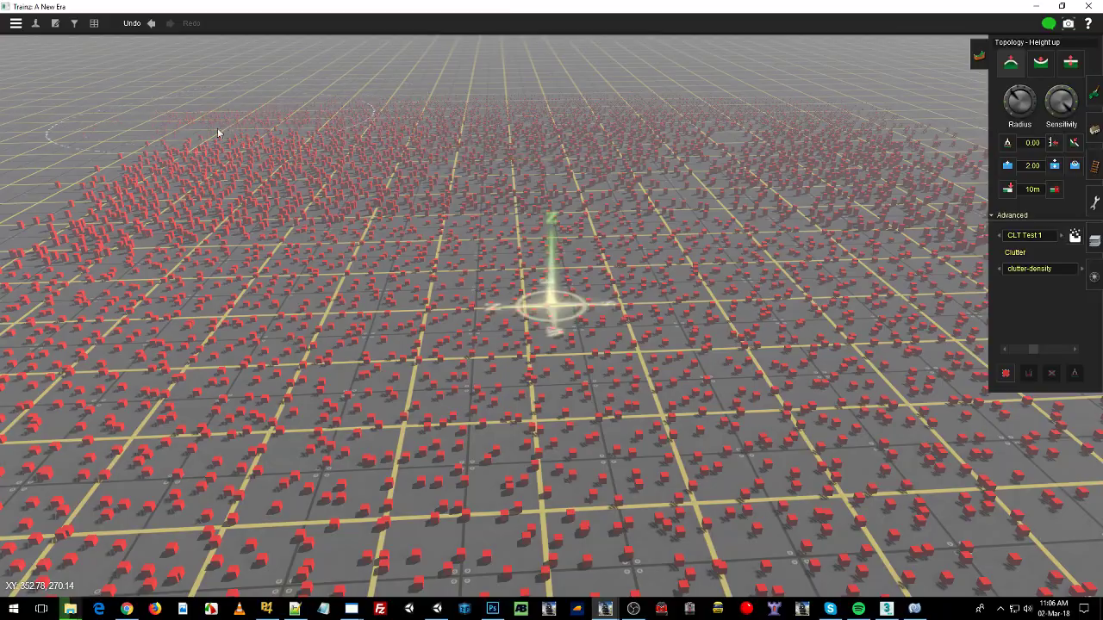
- Examine the enlarged clutter field from far away and close to the ground to judge the last LOD's fade-out
{"action": "mouse_move", "coordinate": [592, 535]}
{"action": "right_mouse_down"}
{"action": "mouse_move", "coordinate": [596, 520]}
{"action": "mouse_move", "coordinate": [498, 439]}
{"action": "mouse_move", "coordinate": [554, 301]}
{"action": "right_mouse_up"}
{"action": "scroll", "coordinate": [555, 305], "scroll_direction": "down", "scroll_amount": 5}
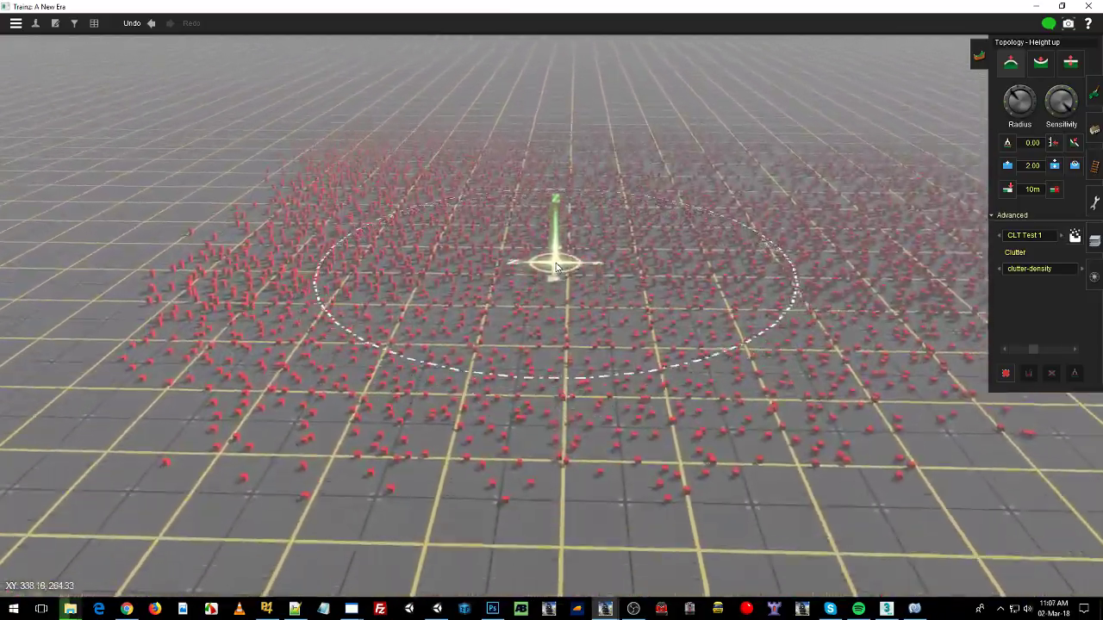
{"action": "scroll", "coordinate": [575, 336], "scroll_direction": "down", "scroll_amount": 5}
{"action": "right_click_drag", "start_coordinate": [581, 473], "coordinate": [547, 250]}
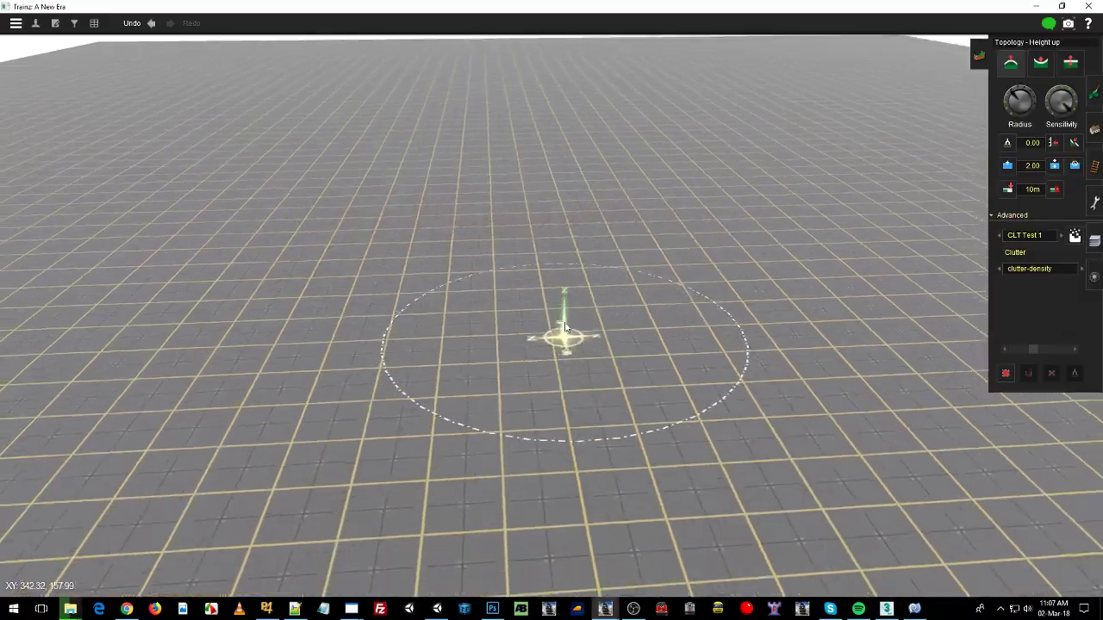
{"action": "scroll", "coordinate": [526, 319], "scroll_direction": "up", "scroll_amount": 5}
{"action": "scroll", "coordinate": [555, 412], "scroll_direction": "down", "scroll_amount": 5}
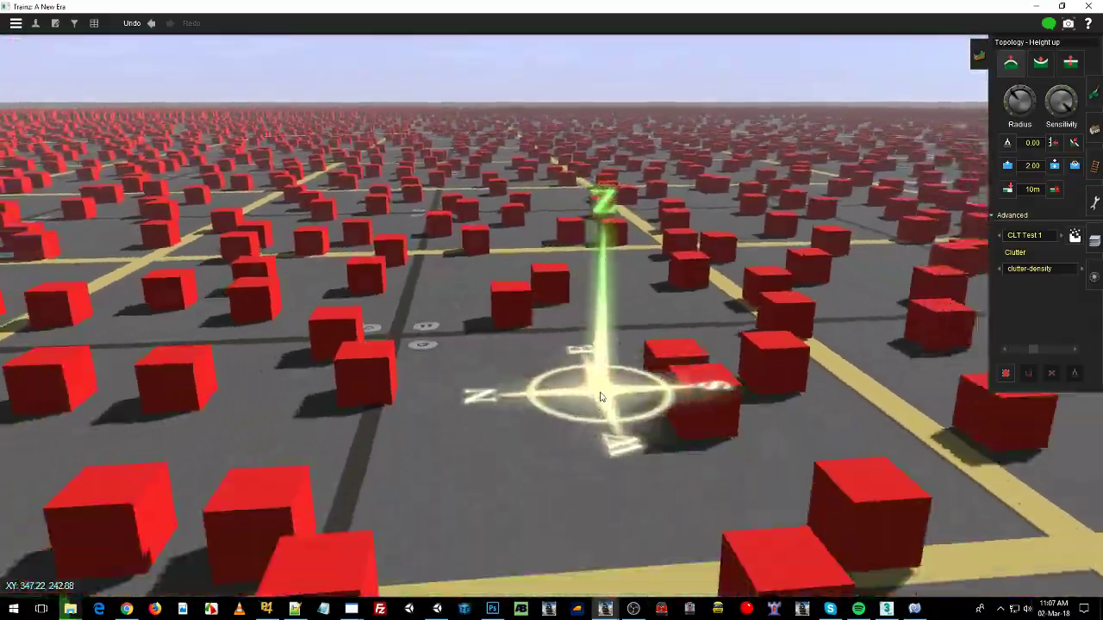
{"action": "scroll", "coordinate": [601, 397], "scroll_direction": "down", "scroll_amount": 6}
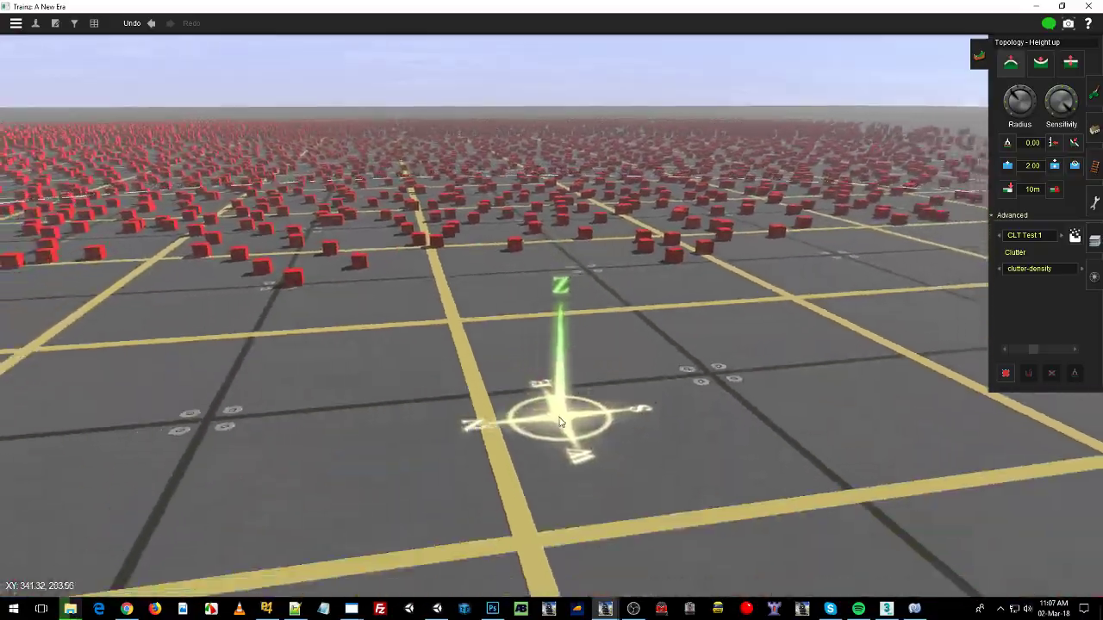
{"action": "scroll", "coordinate": [560, 422], "scroll_direction": "down", "scroll_amount": 6}
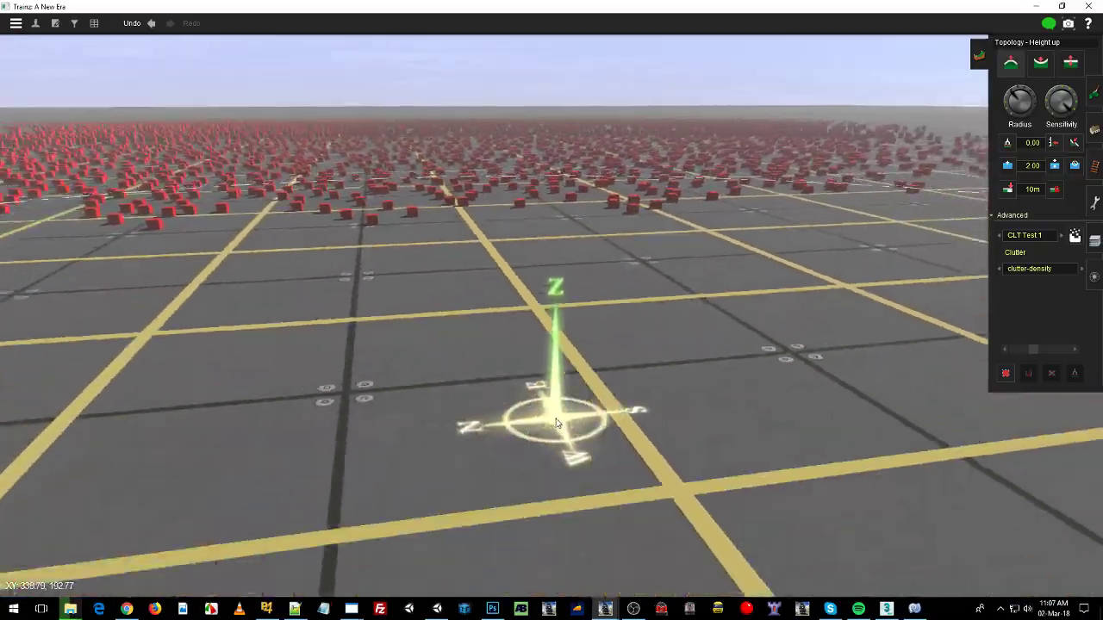
{"action": "scroll", "coordinate": [548, 216], "scroll_direction": "up", "scroll_amount": 6}
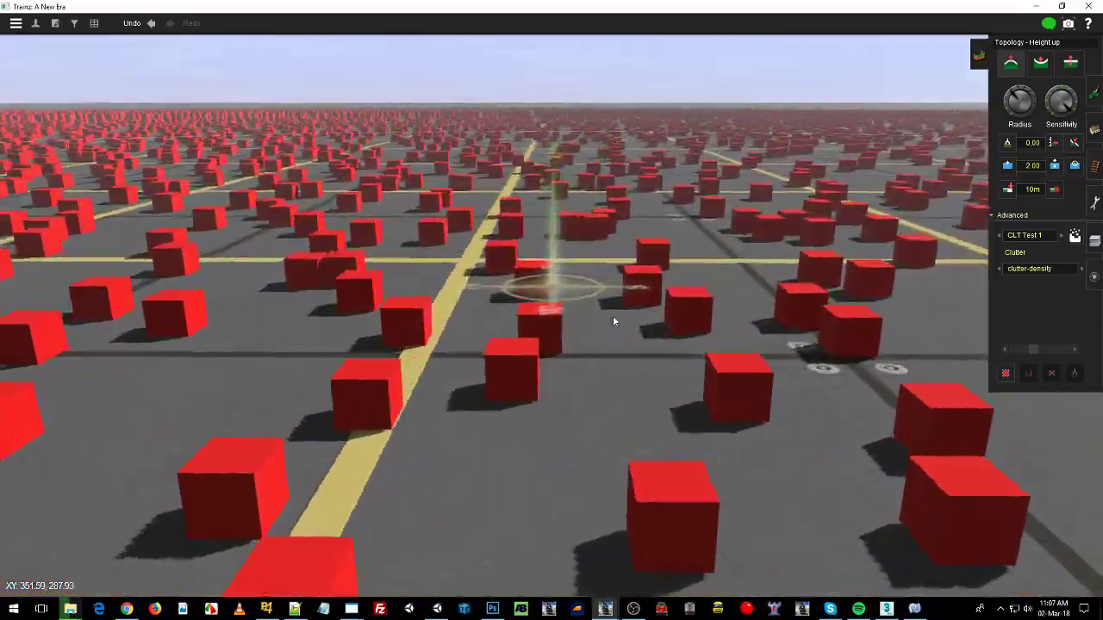
{"action": "key", "text": "Left"}
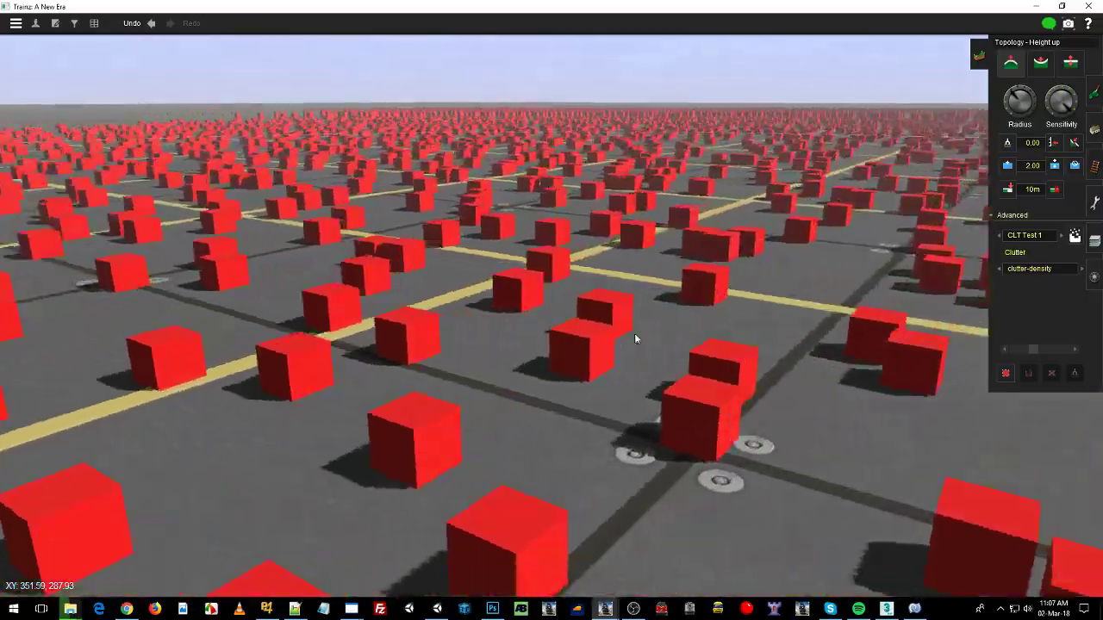
- Examine the clutter field from ground level back to a high overview to see where distant boxes fade out
{"action": "key", "text": "Right"}
{"action": "right_click_drag", "start_coordinate": [563, 333], "coordinate": [677, 235]}
{"action": "scroll", "coordinate": [622, 389], "scroll_direction": "down", "scroll_amount": 6}
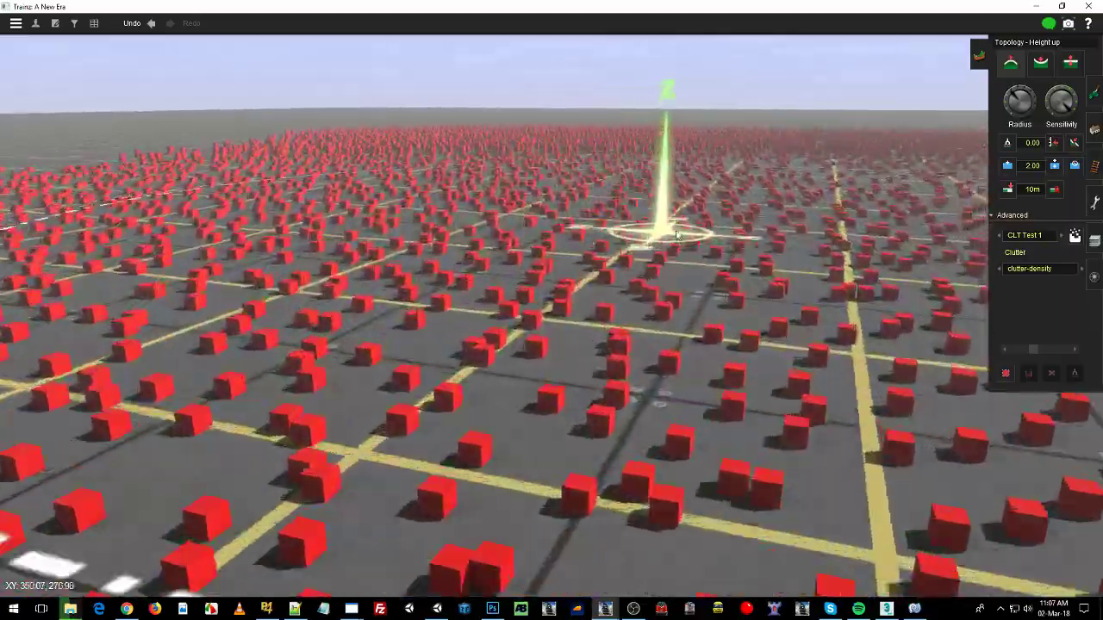
{"action": "scroll", "coordinate": [677, 235], "scroll_direction": "down", "scroll_amount": 5}
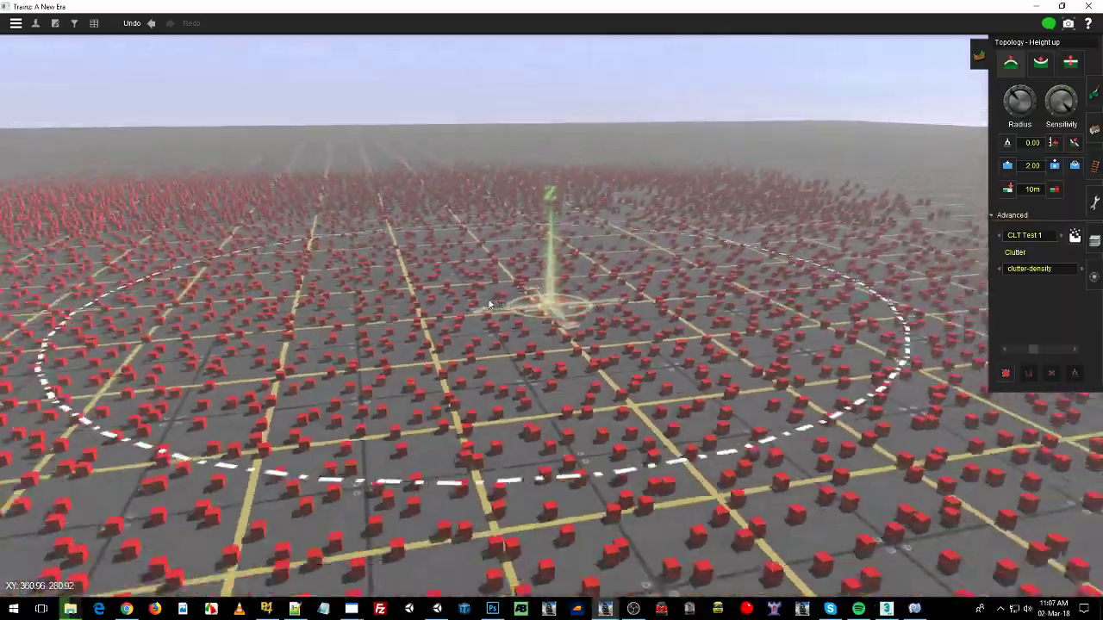
{"action": "scroll", "coordinate": [489, 304], "scroll_direction": "down", "scroll_amount": 5}
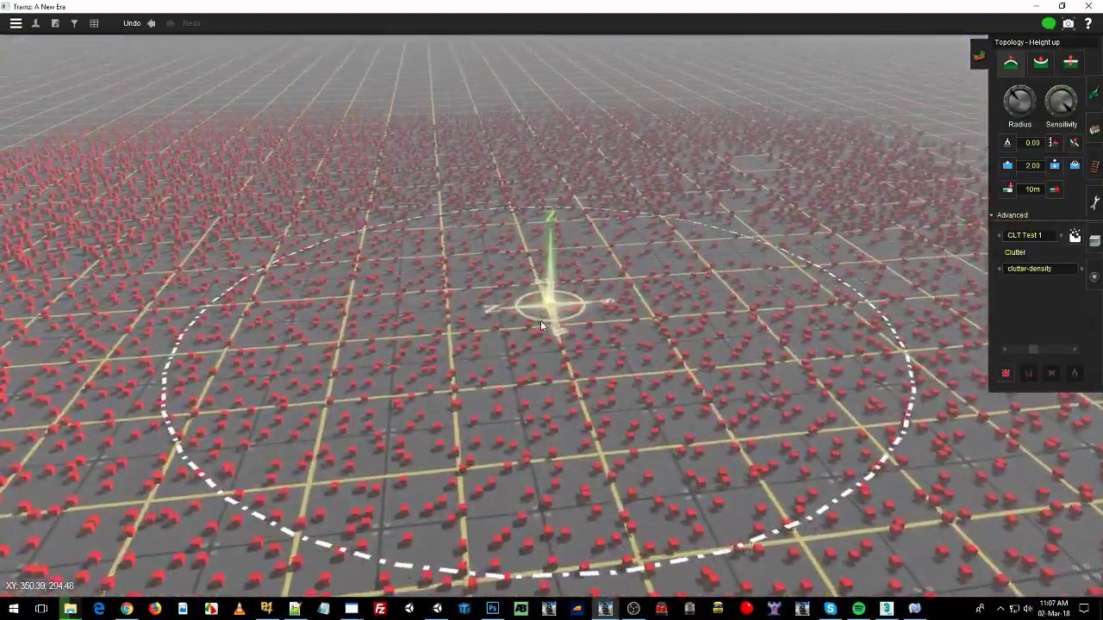
{"action": "scroll", "coordinate": [541, 324], "scroll_direction": "up", "scroll_amount": 3}
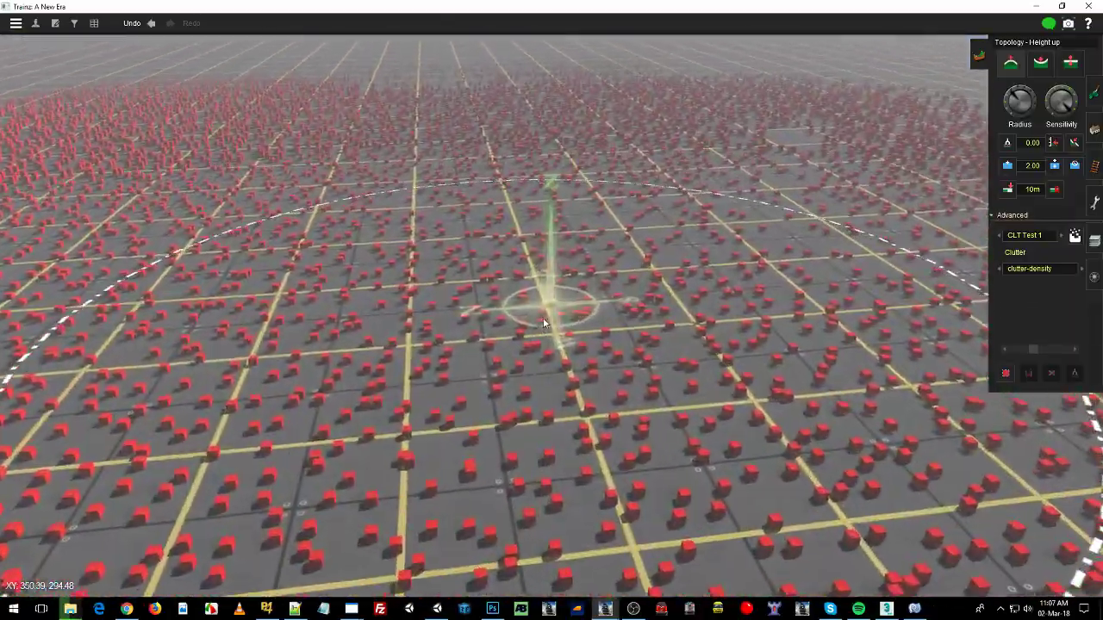
- Move back and forth across the clutter field to watch boxes fade in and out at the draw limit
{"action": "right_click_drag", "start_coordinate": [544, 323], "coordinate": [559, 380]}
{"action": "scroll", "coordinate": [492, 248], "scroll_direction": "down", "scroll_amount": 5}
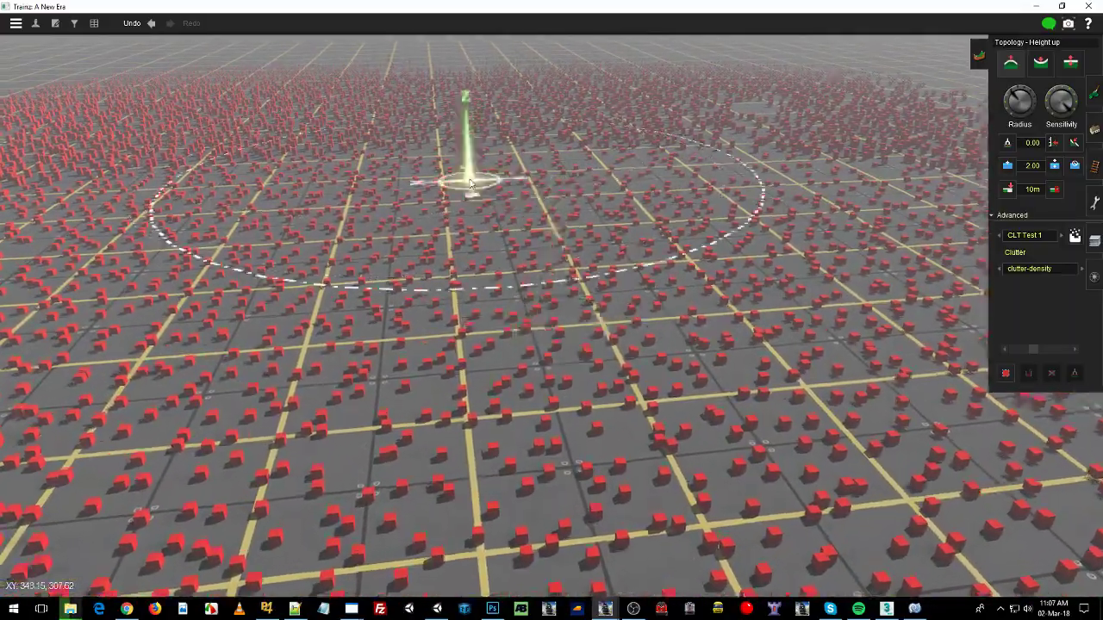
{"action": "scroll", "coordinate": [508, 229], "scroll_direction": "up", "scroll_amount": 5}
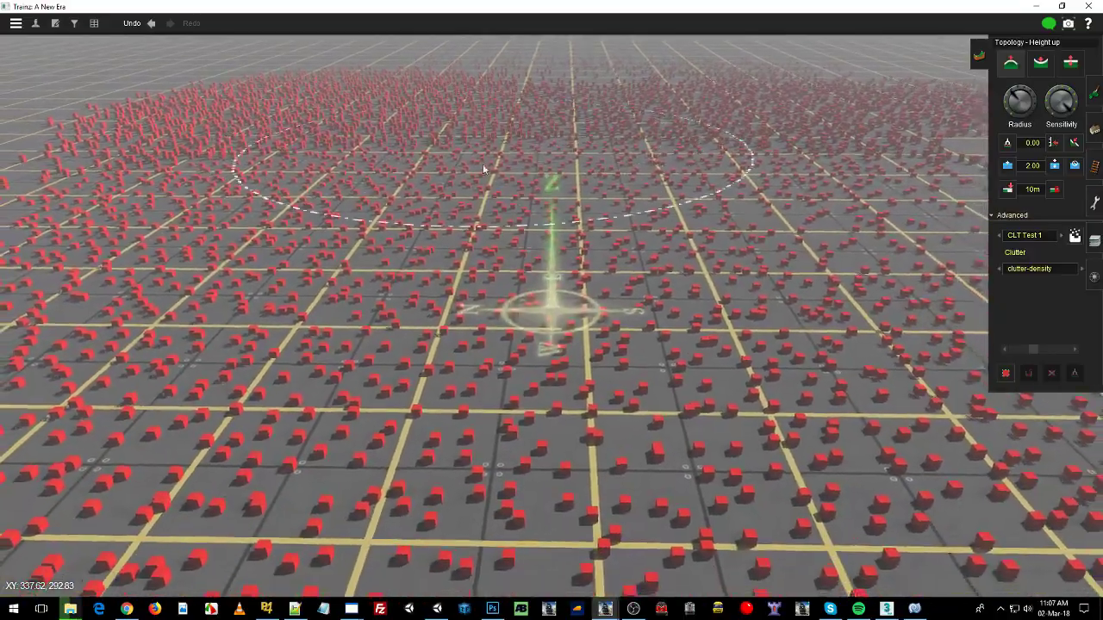
{"action": "right_click_drag", "start_coordinate": [518, 161], "coordinate": [566, 363]}
{"action": "scroll", "coordinate": [483, 139], "scroll_direction": "down", "scroll_amount": 1}
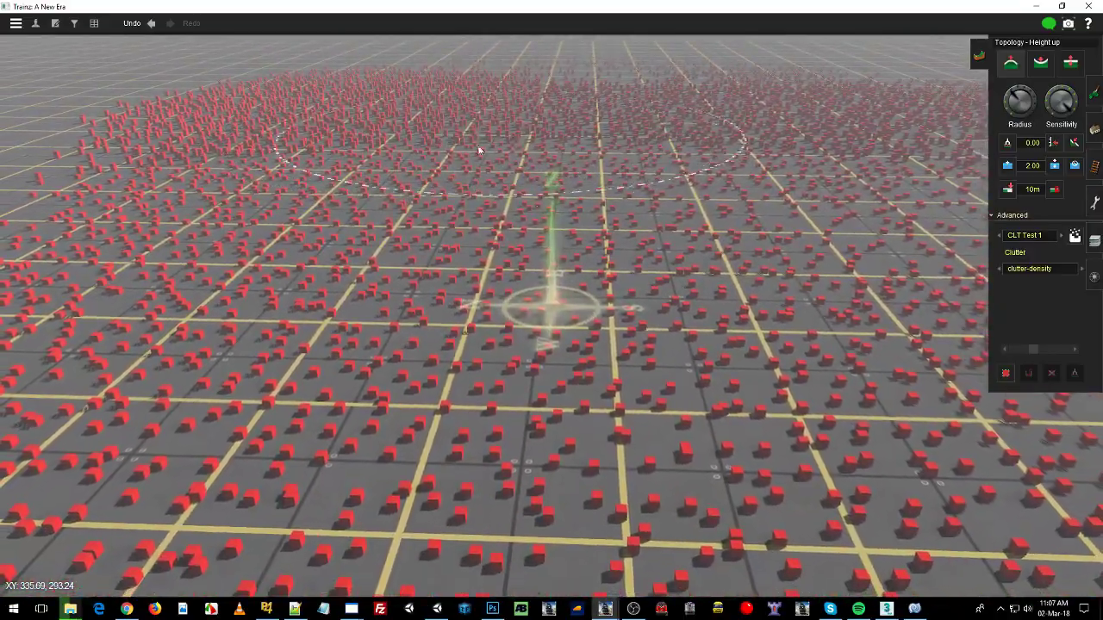
{"action": "right_click_drag", "start_coordinate": [521, 170], "coordinate": [551, 362]}
{"action": "scroll", "coordinate": [551, 361], "scroll_direction": "down", "scroll_amount": 3}
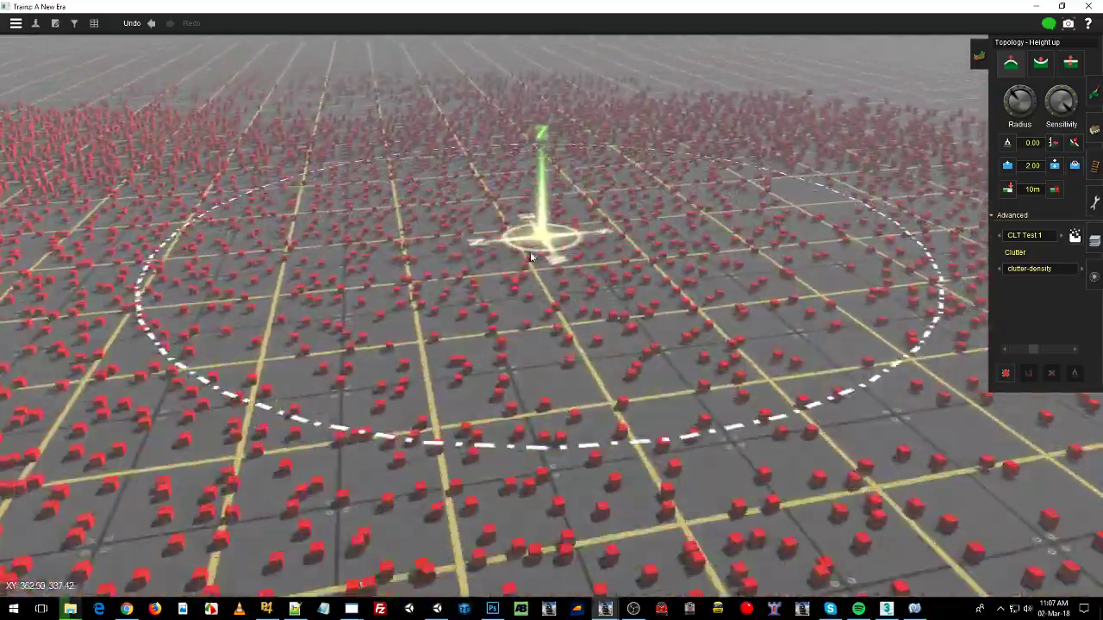
{"action": "right_click_drag", "start_coordinate": [530, 257], "coordinate": [529, 398]}
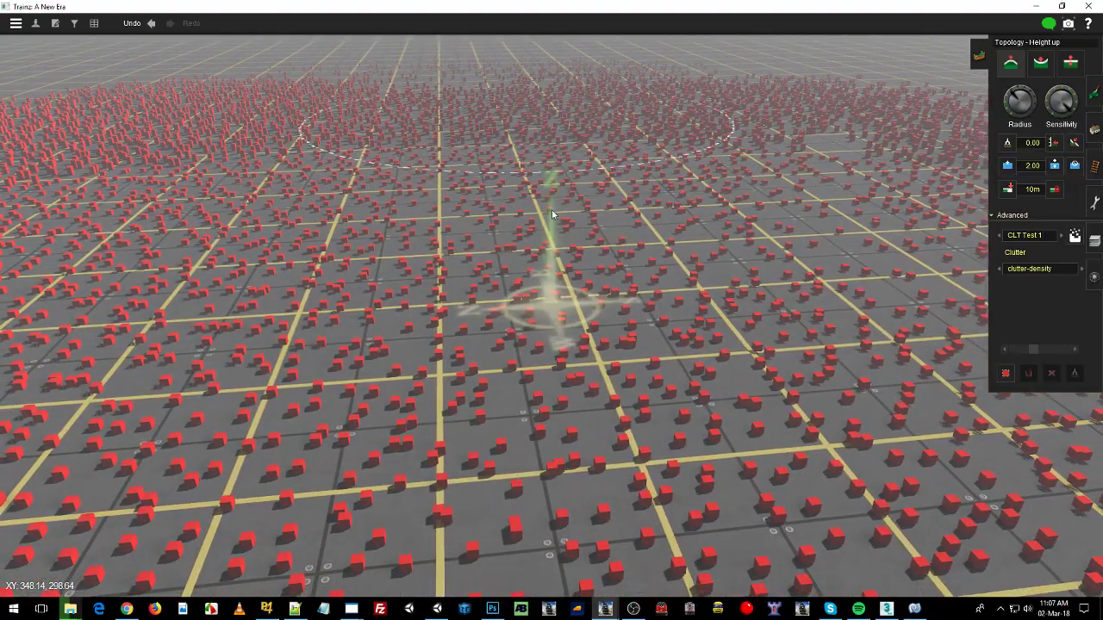
{"action": "mouse_move", "coordinate": [553, 217]}
{"action": "right_mouse_down"}
{"action": "mouse_move", "coordinate": [561, 433]}
{"action": "mouse_move", "coordinate": [537, 314]}
{"action": "mouse_move", "coordinate": [496, 248]}
{"action": "mouse_move", "coordinate": [515, 279]}
{"action": "mouse_move", "coordinate": [692, 252]}
{"action": "mouse_move", "coordinate": [572, 333]}
{"action": "mouse_move", "coordinate": [531, 396]}
{"action": "mouse_move", "coordinate": [535, 387]}
{"action": "right_mouse_up"}
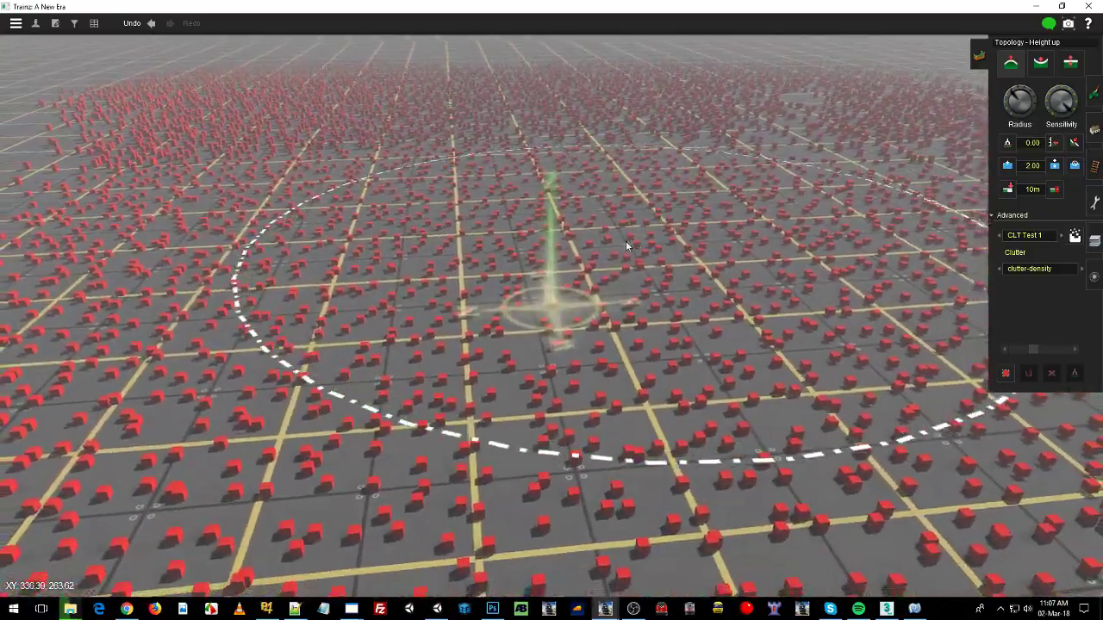
{"action": "scroll", "coordinate": [622, 240], "scroll_direction": "down", "scroll_amount": 2}
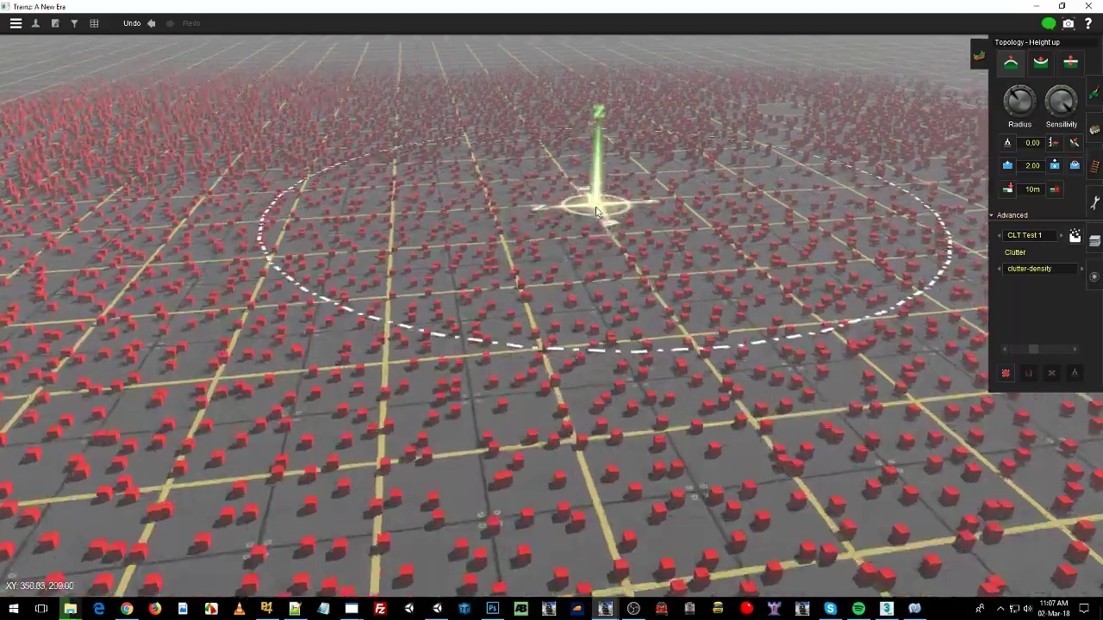
{"action": "scroll", "coordinate": [596, 211], "scroll_direction": "up", "scroll_amount": 3}
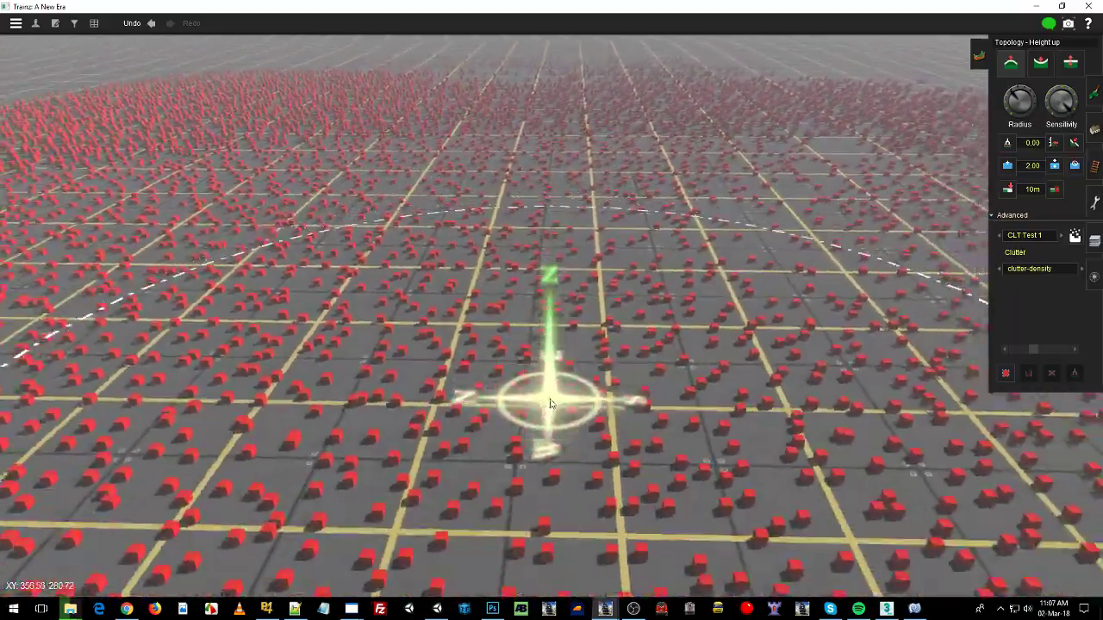
{"action": "right_click_drag", "start_coordinate": [551, 403], "coordinate": [552, 398]}
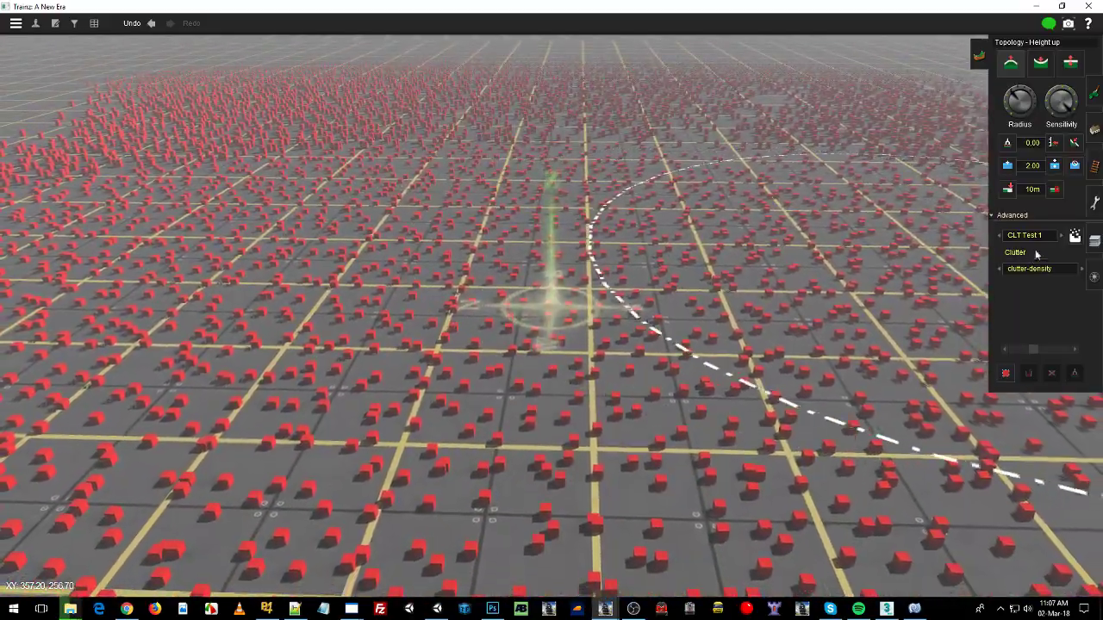
- Review the available bit formats and grid sizes for clutter-density in the CLT Test 1 layer settings
{"action": "left_click", "coordinate": [1074, 237]}
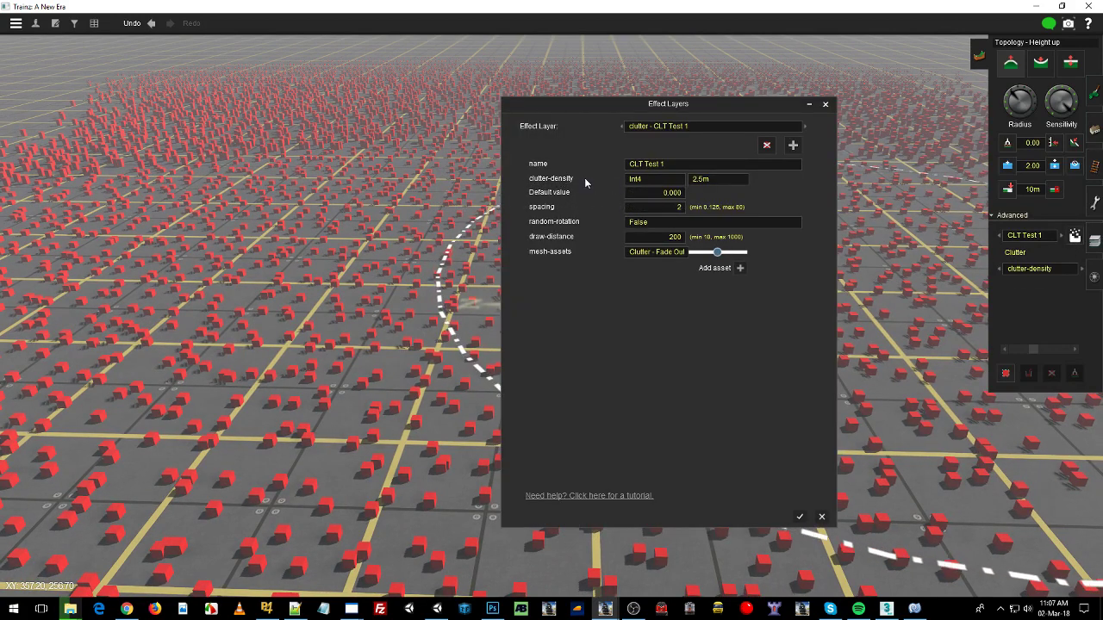
{"action": "left_click", "coordinate": [654, 178]}
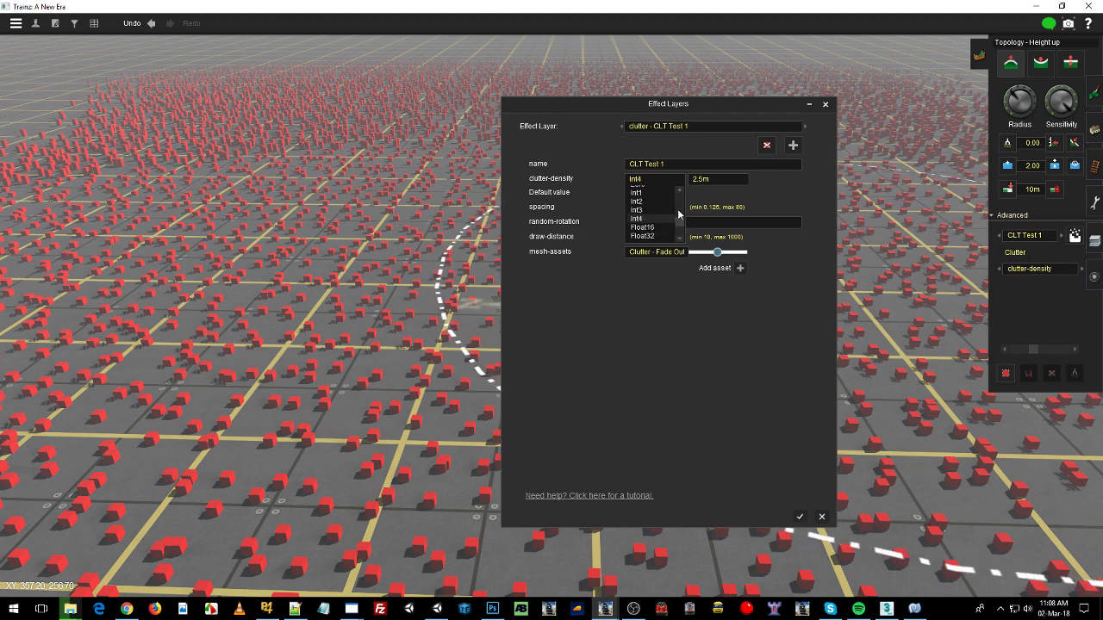
{"action": "left_click", "coordinate": [706, 179]}
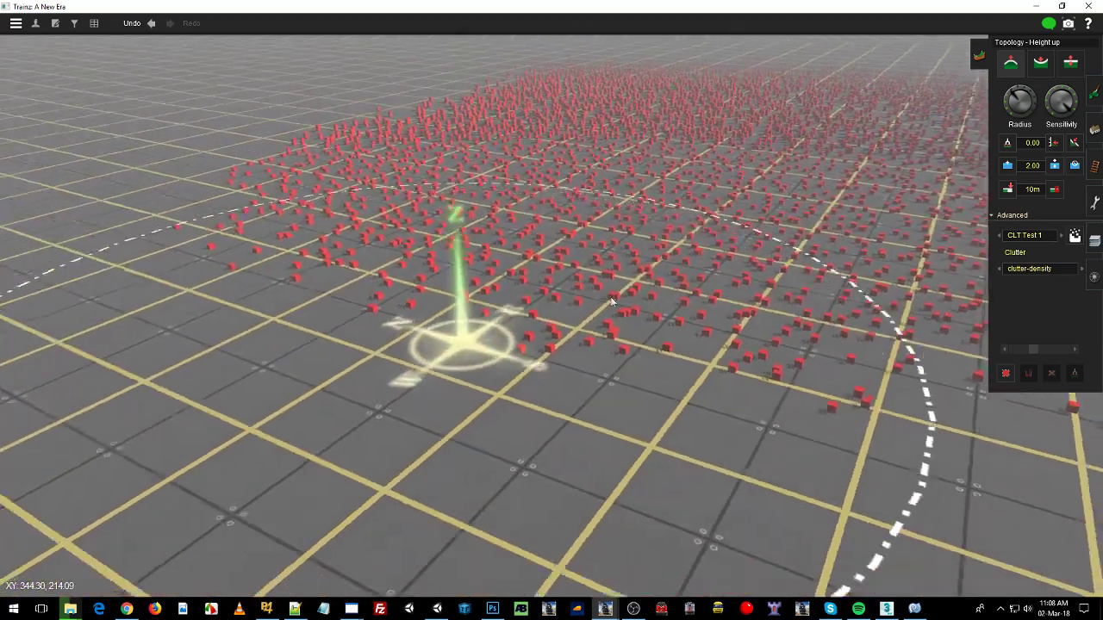
- Reduce the brush radius and paint several small CLT Test 1 clutter patches on the bare ground beside the field
{"action": "left_click_drag", "start_coordinate": [1022, 102], "coordinate": [1004, 106]}
{"action": "right_click_drag", "start_coordinate": [384, 436], "coordinate": [202, 393]}
{"action": "left_click_drag", "start_coordinate": [1005, 112], "coordinate": [1011, 114]}
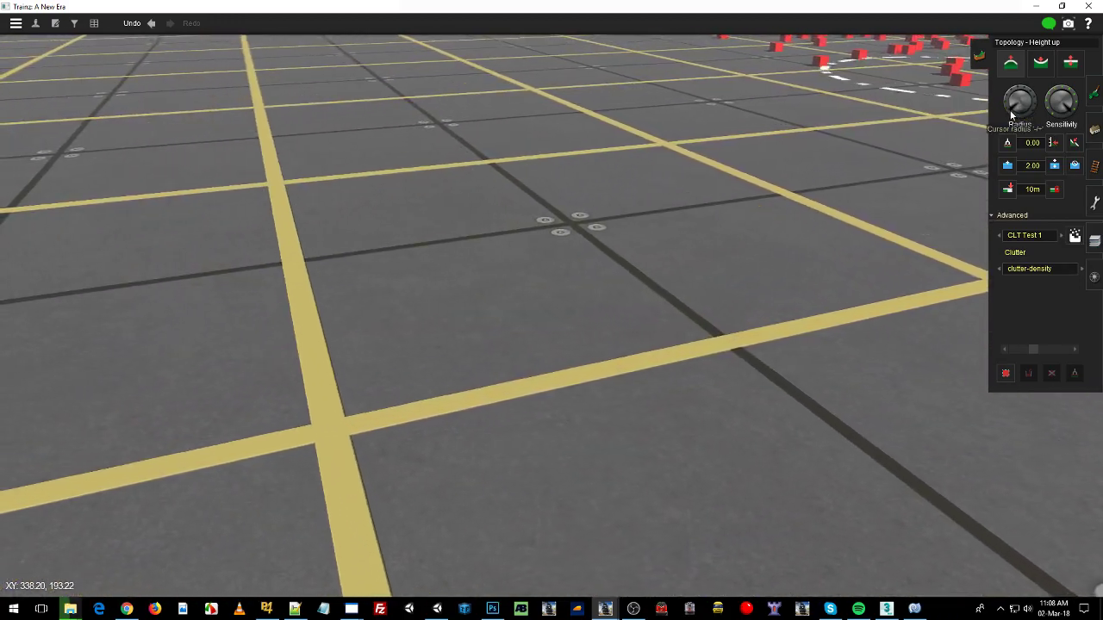
{"action": "left_click", "coordinate": [535, 297]}
{"action": "right_click", "coordinate": [422, 425]}
{"action": "right_click", "coordinate": [632, 196]}
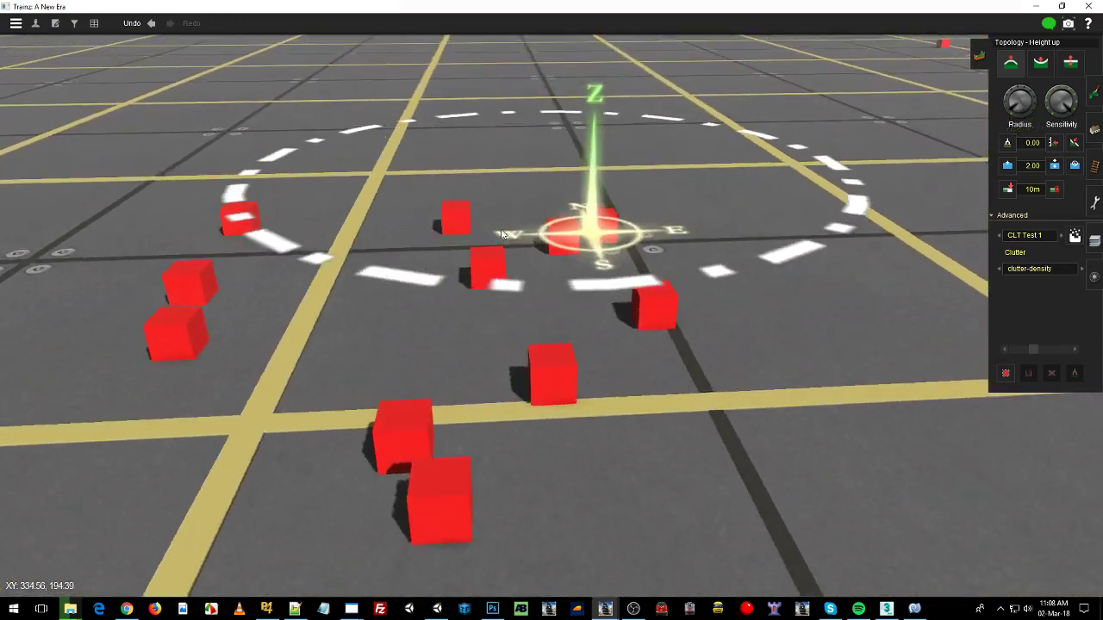
{"action": "scroll", "coordinate": [508, 222], "scroll_direction": "down", "scroll_amount": 5}
{"action": "left_click_drag", "start_coordinate": [482, 195], "coordinate": [284, 207]}
{"action": "right_click", "coordinate": [193, 336]}
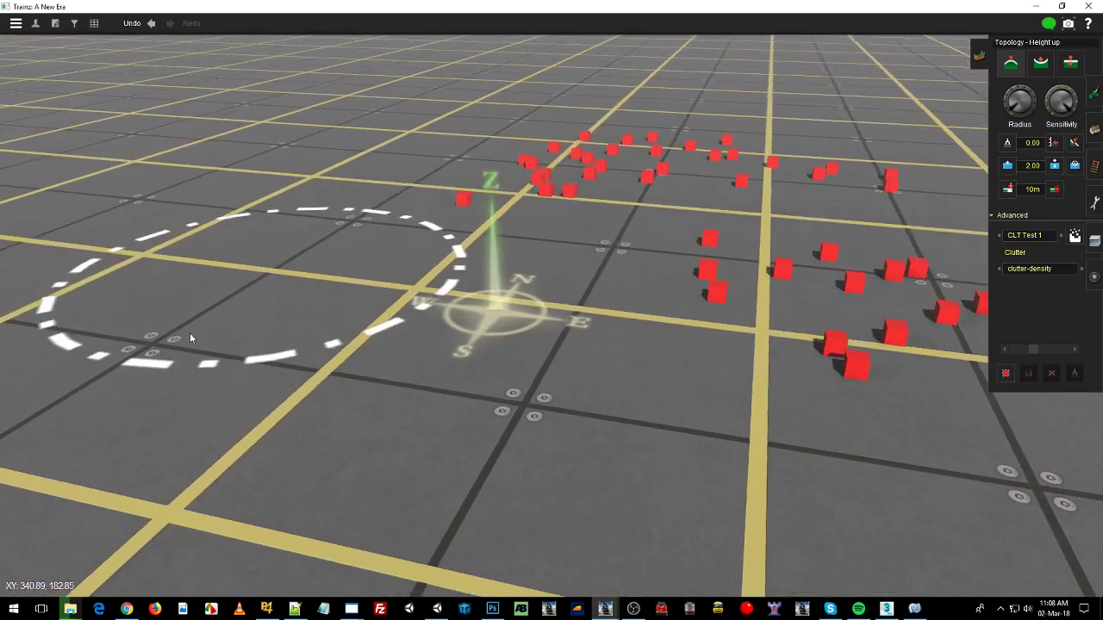
{"action": "left_click_drag", "start_coordinate": [191, 338], "coordinate": [317, 128]}
{"action": "right_click", "coordinate": [470, 248]}
{"action": "scroll", "coordinate": [474, 250], "scroll_direction": "down", "scroll_amount": 5}
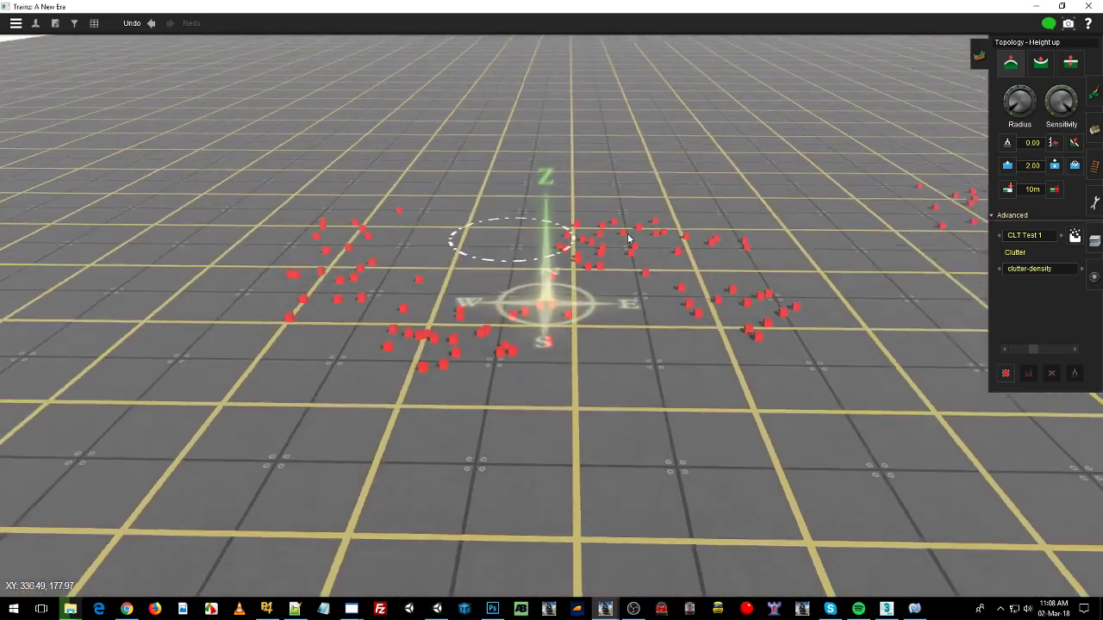
- Set the CLT Test 1 layer's clutter-density grid size to 80m, apply it, and check the painted patches
{"action": "left_click", "coordinate": [1074, 236]}
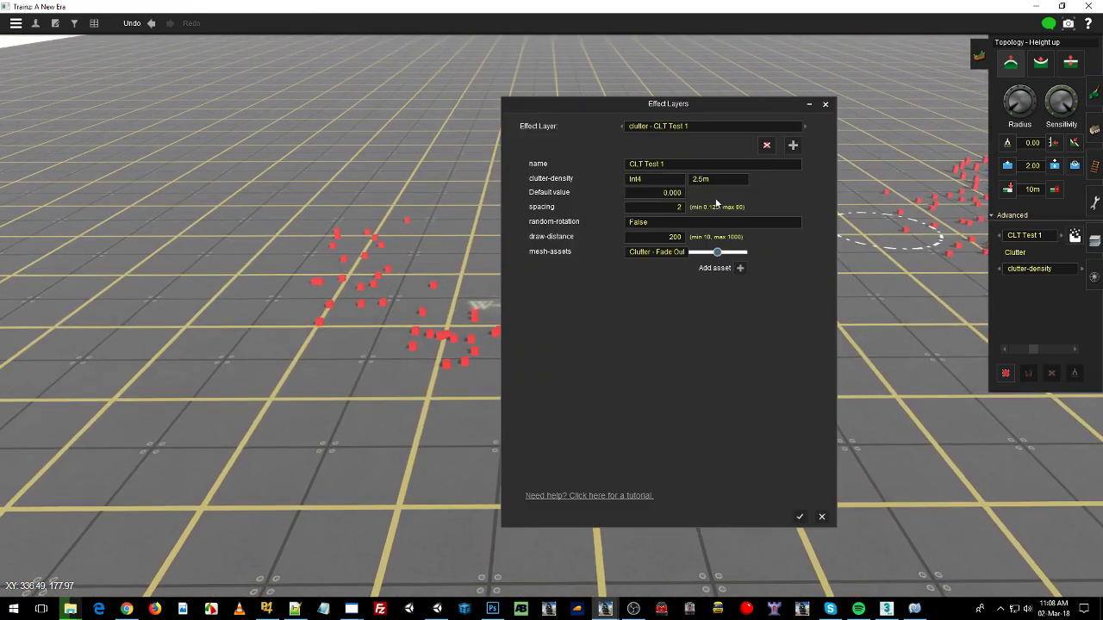
{"action": "left_click", "coordinate": [716, 190]}
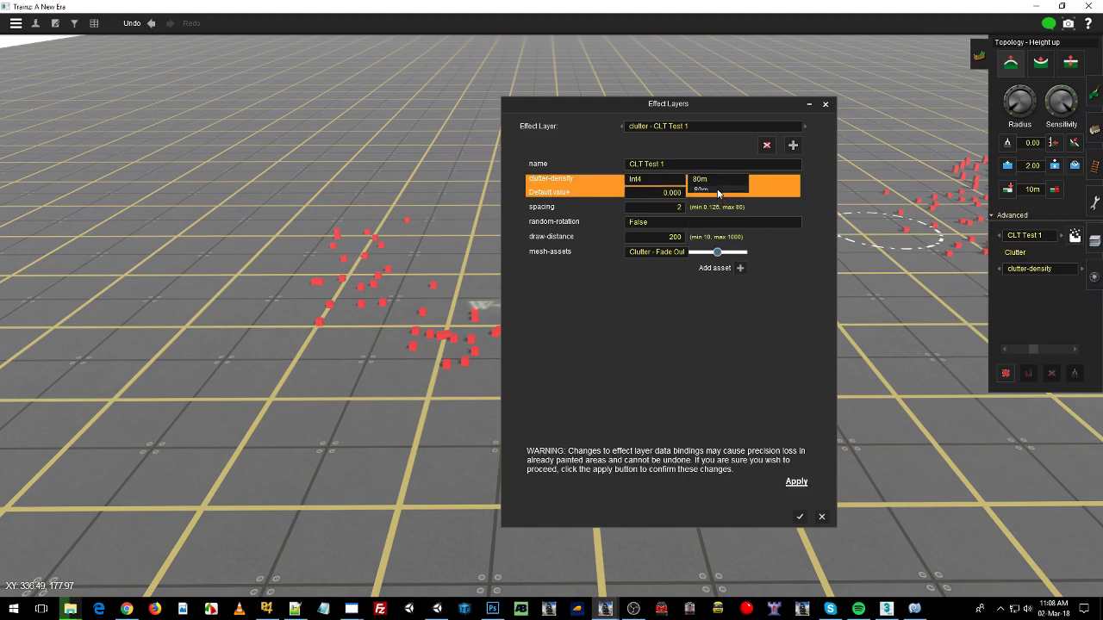
{"action": "left_click", "coordinate": [796, 481]}
{"action": "left_click", "coordinate": [800, 516]}
{"action": "scroll", "coordinate": [733, 414], "scroll_direction": "down", "scroll_amount": 5}
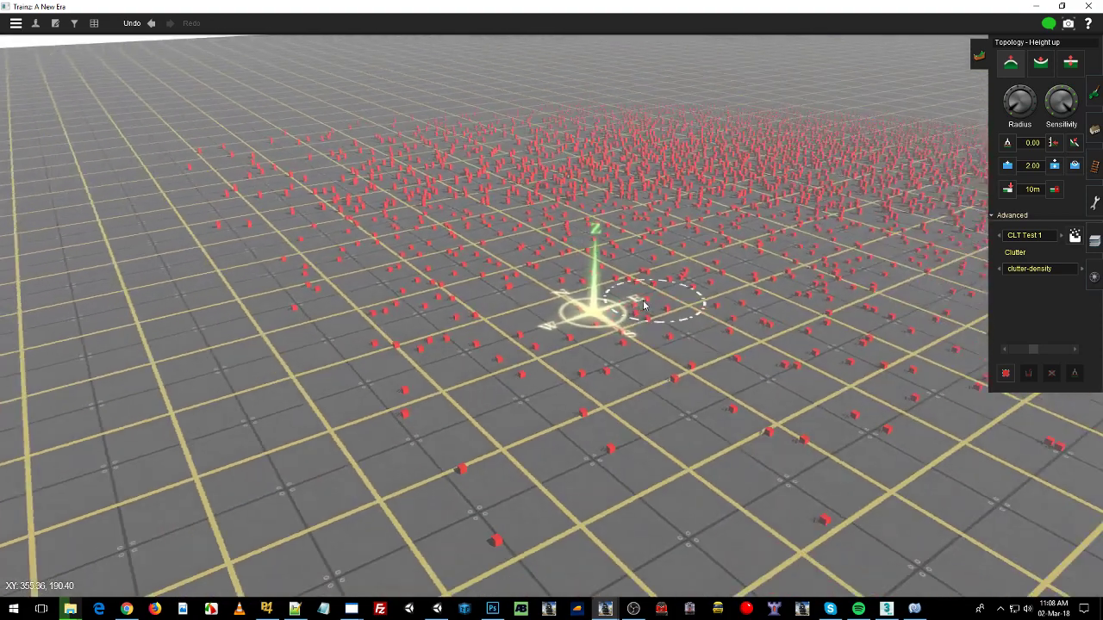
- Enlarge the brush radius, paint clutter near the baseboard's edge, and inspect how it spreads on the 80m grid
{"action": "left_click_drag", "start_coordinate": [1039, 123], "coordinate": [1037, 134]}
{"action": "right_click_drag", "start_coordinate": [172, 216], "coordinate": [713, 272]}
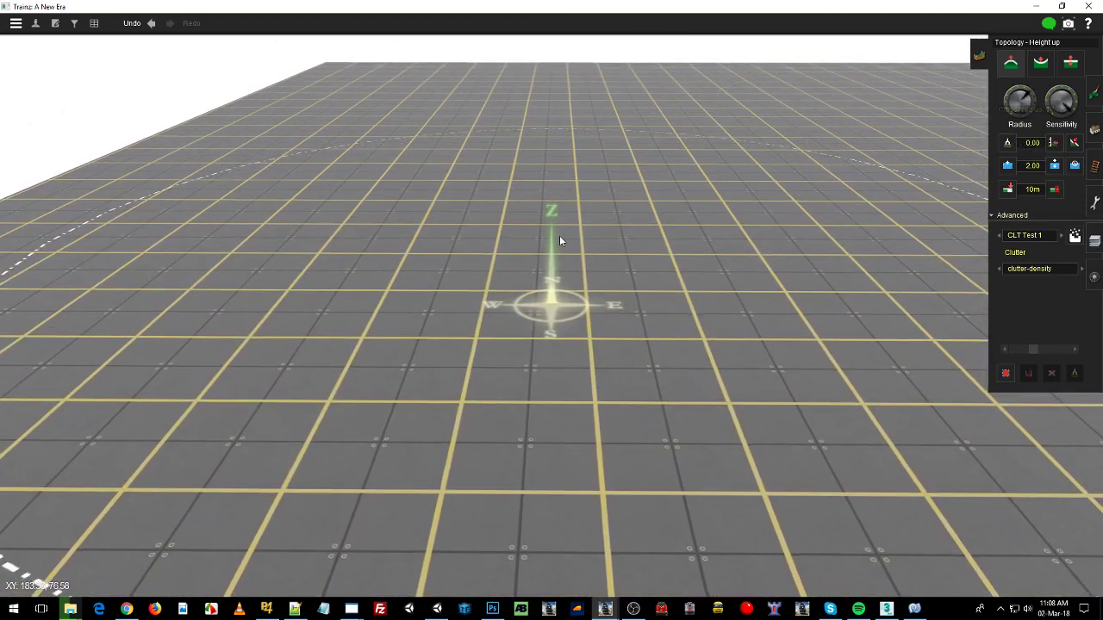
{"action": "scroll", "coordinate": [550, 199], "scroll_direction": "up", "scroll_amount": 3}
{"action": "right_click", "coordinate": [627, 340]}
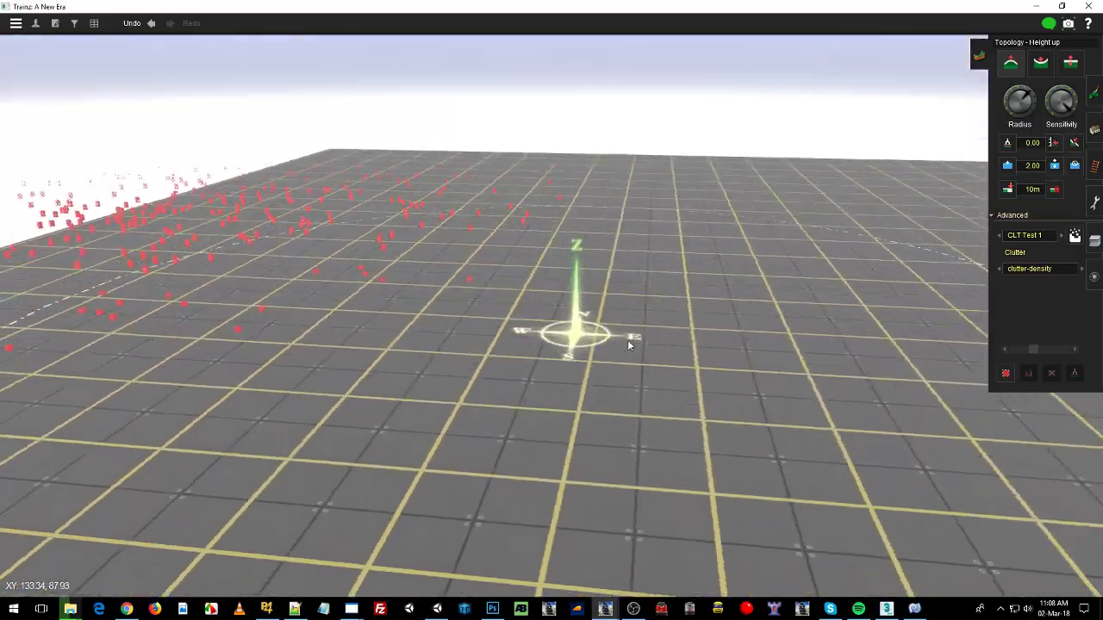
{"action": "right_click", "coordinate": [774, 259]}
{"action": "right_click", "coordinate": [689, 221]}
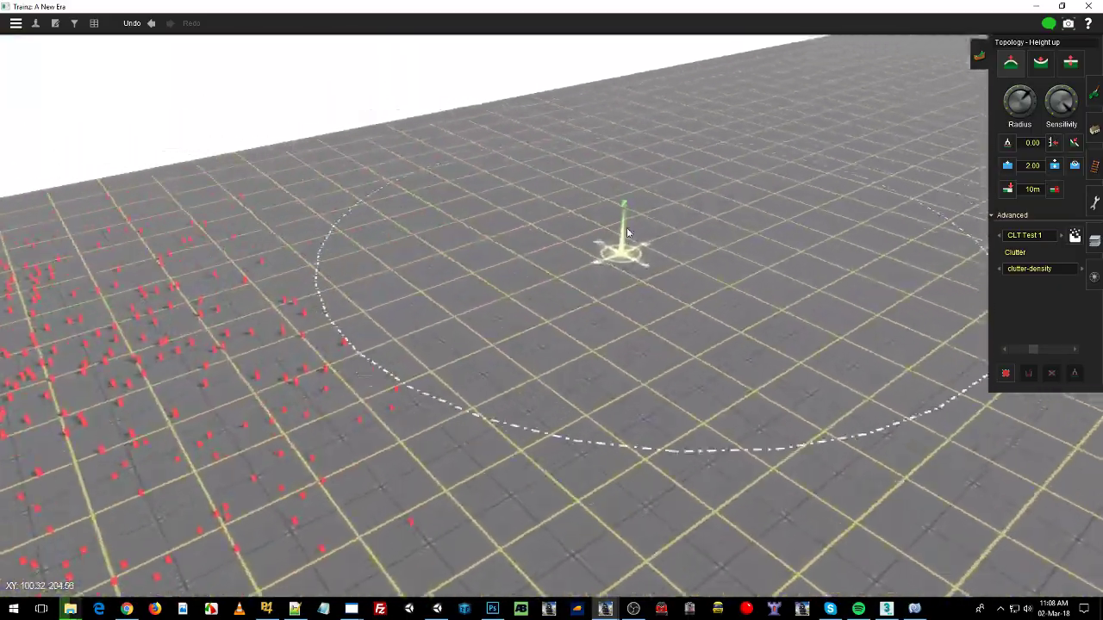
{"action": "right_click", "coordinate": [671, 165]}
{"action": "right_click", "coordinate": [712, 260]}
{"action": "right_click", "coordinate": [296, 321]}
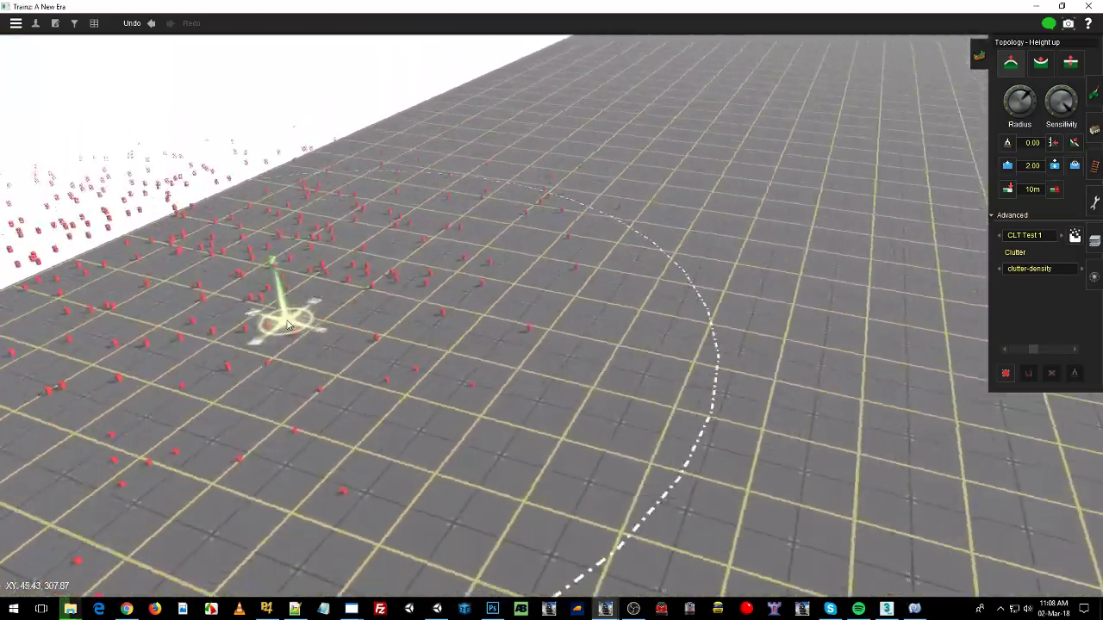
{"action": "scroll", "coordinate": [456, 274], "scroll_direction": "up", "scroll_amount": 5}
{"action": "right_click", "coordinate": [913, 332]}
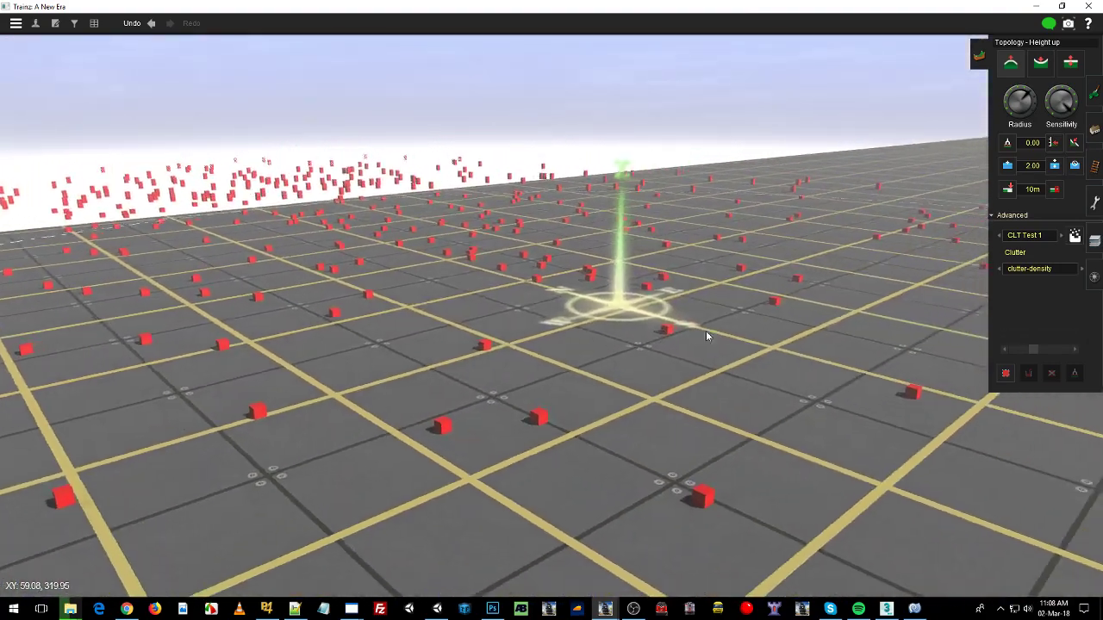
{"action": "right_click", "coordinate": [870, 286]}
- Compare the clutter-density grid sizes and bit formats offered in the CLT Test 1 layer settings
{"action": "left_click", "coordinate": [1074, 238]}
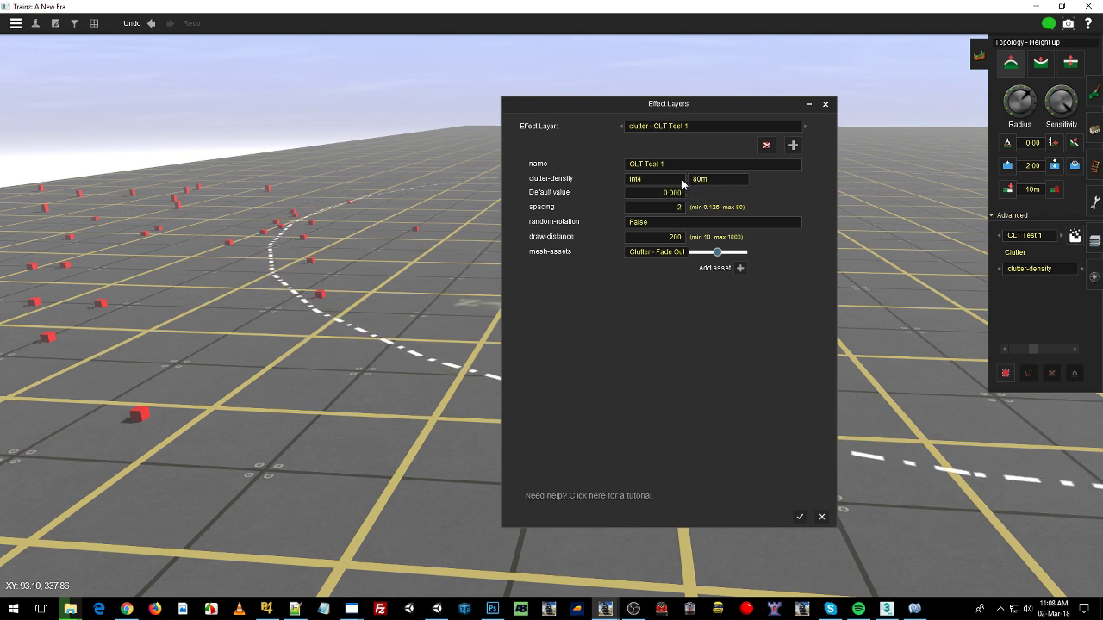
{"action": "left_click", "coordinate": [701, 179]}
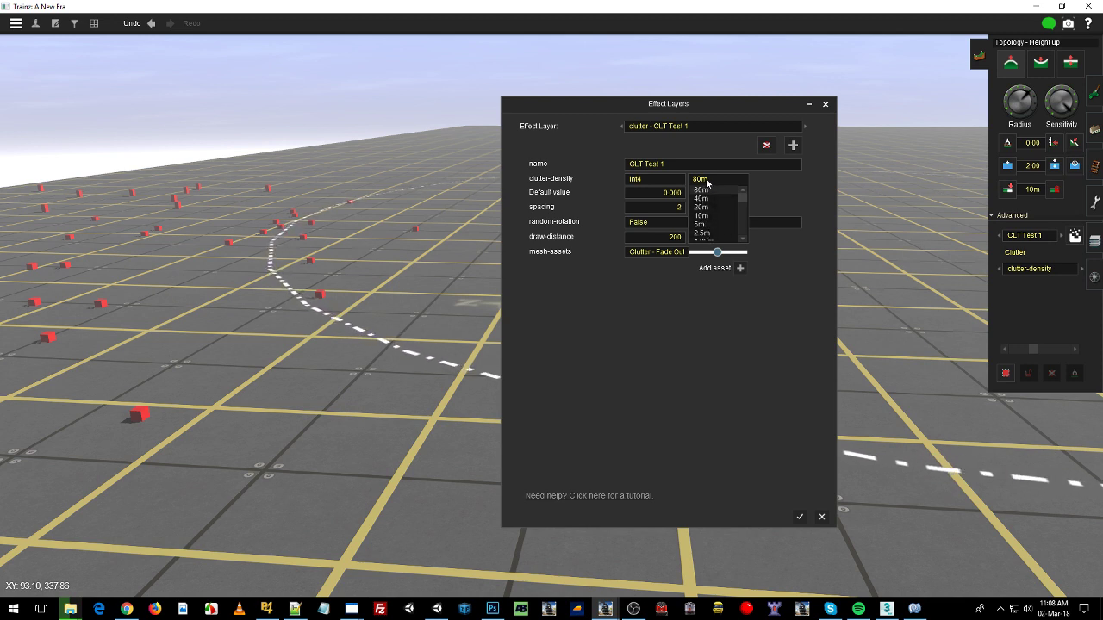
{"action": "left_click", "coordinate": [671, 180]}
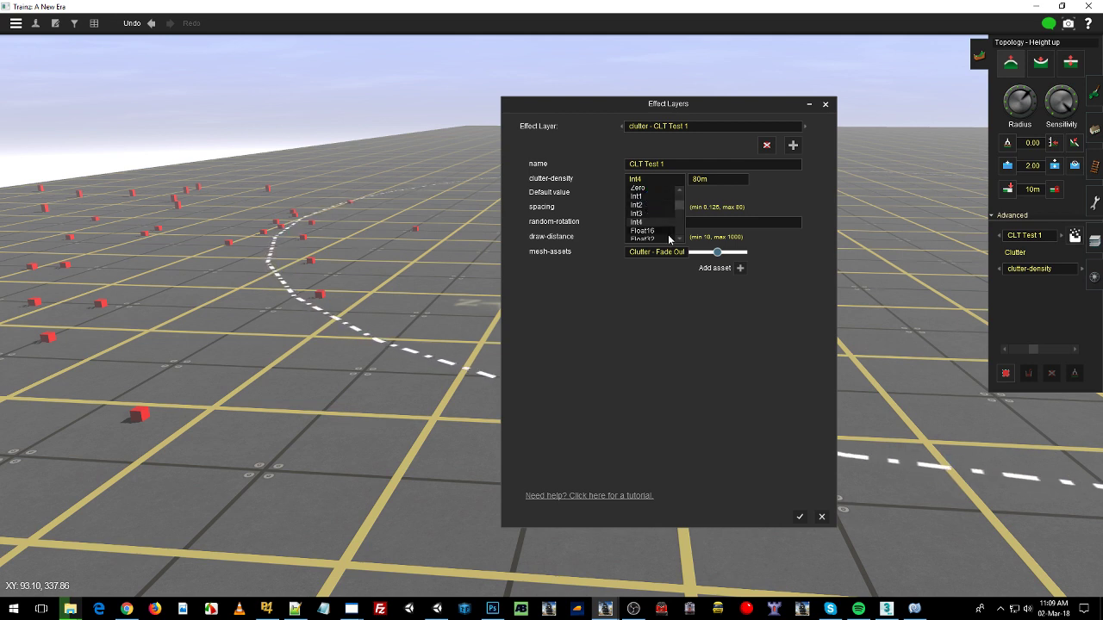
{"action": "left_click", "coordinate": [710, 179]}
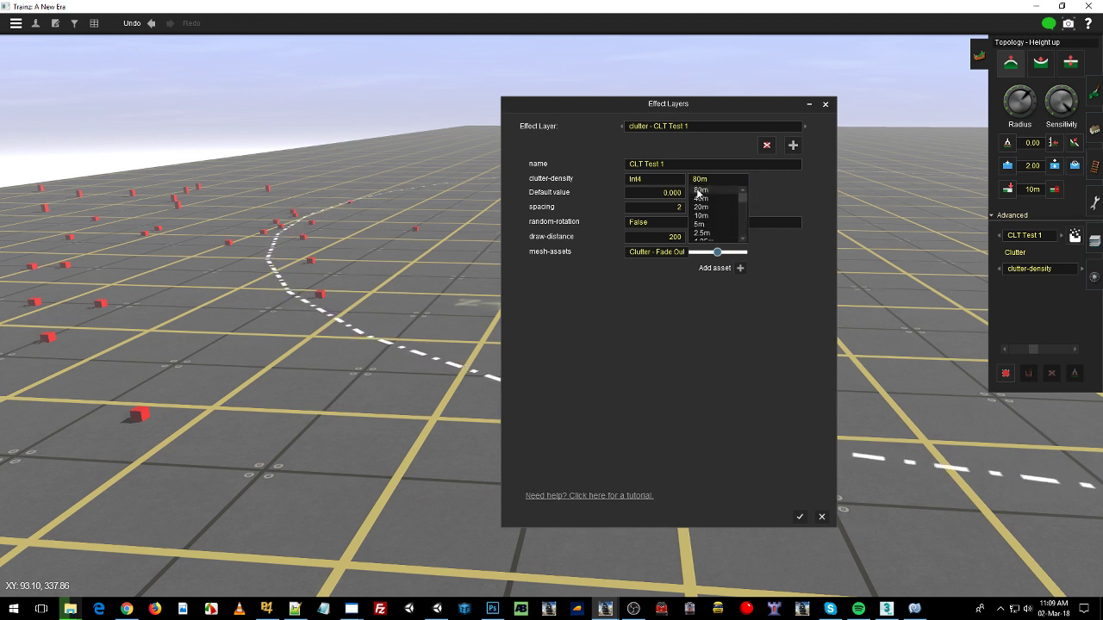
- Set the CLT Test 1 layer's clutter-density to Float32 format with a 1.25m grid size
{"action": "left_click", "coordinate": [680, 181]}
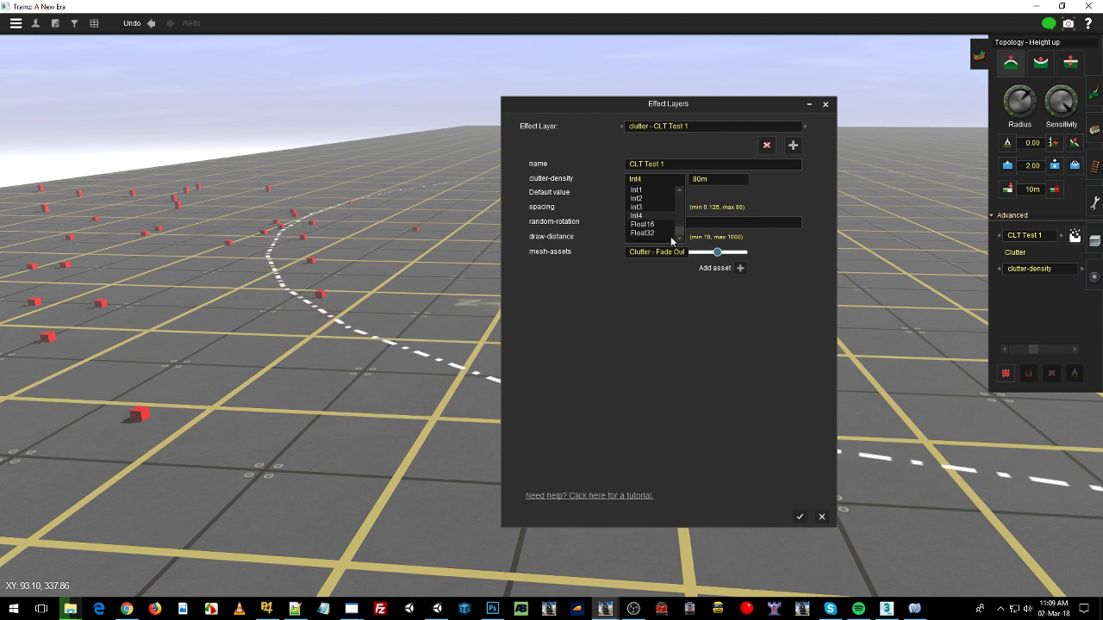
{"action": "left_click", "coordinate": [639, 234]}
{"action": "left_click", "coordinate": [715, 179]}
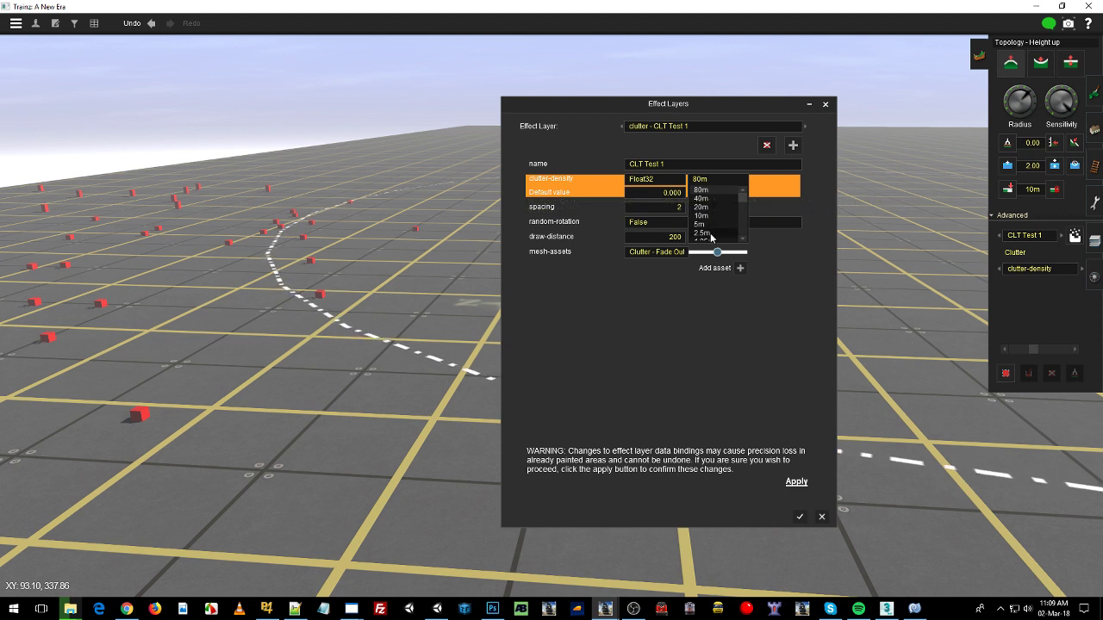
{"action": "left_click", "coordinate": [709, 235]}
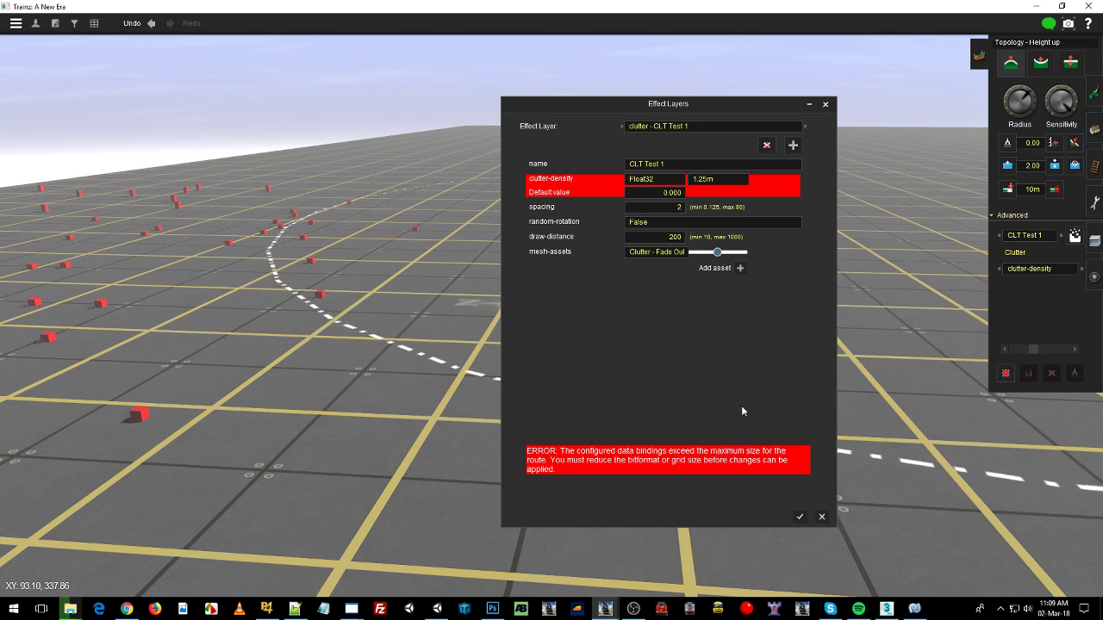
- Try smaller clutter-density bit formats for the CLT Test 1 layer and apply Int1 with the 1.25m grid size
{"action": "left_click", "coordinate": [676, 179]}
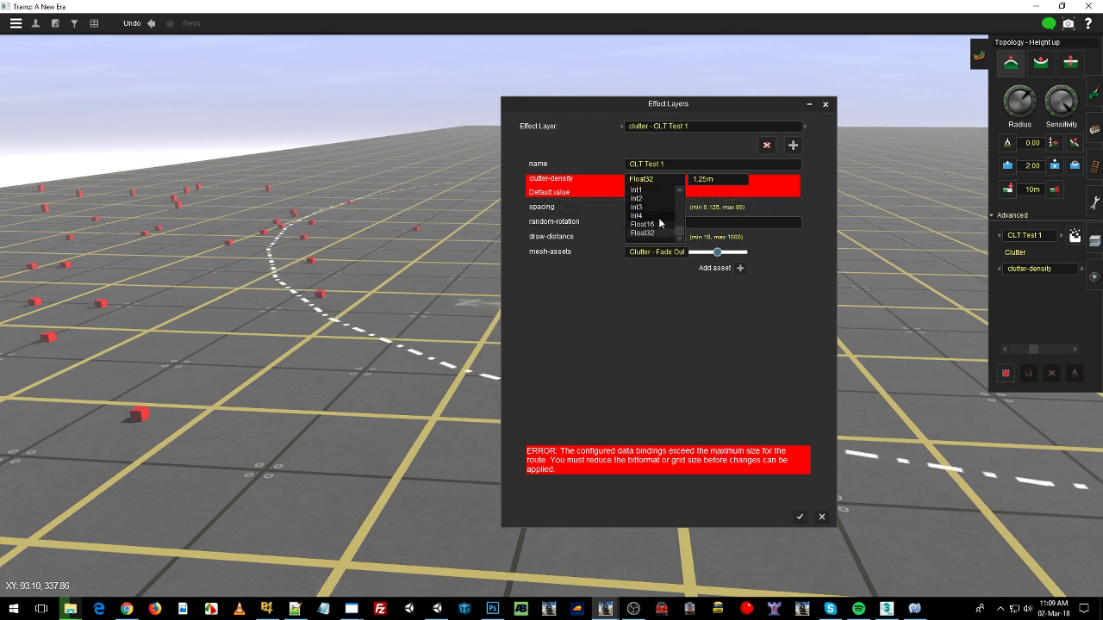
{"action": "left_click", "coordinate": [658, 217]}
{"action": "left_click", "coordinate": [715, 181]}
{"action": "left_click", "coordinate": [660, 182]}
{"action": "left_click", "coordinate": [647, 198]}
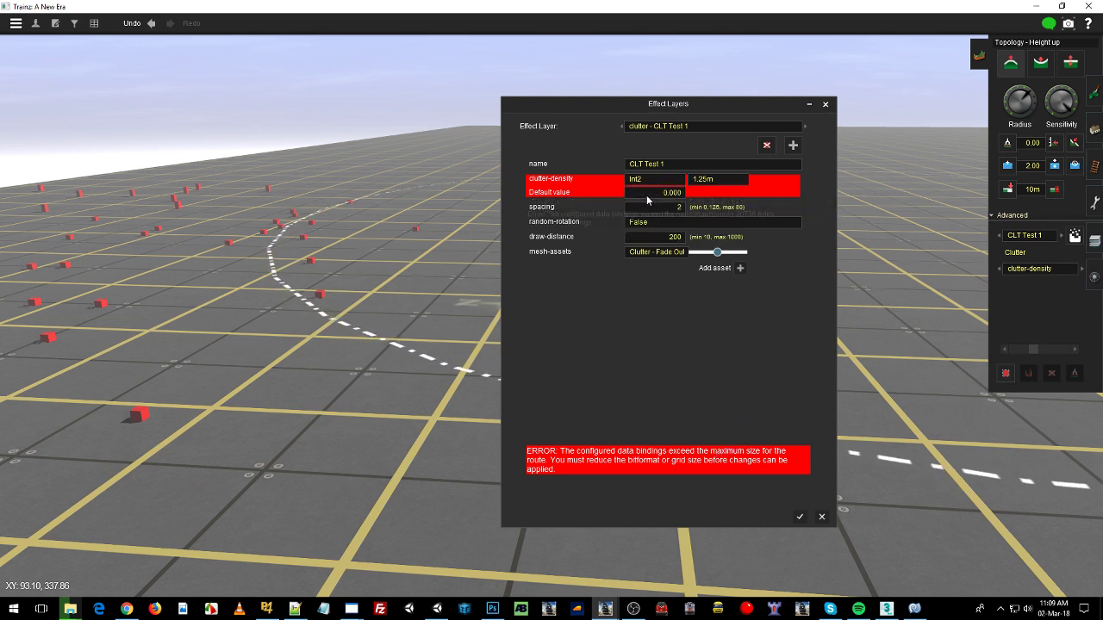
{"action": "left_click", "coordinate": [650, 180]}
{"action": "left_click", "coordinate": [647, 187]}
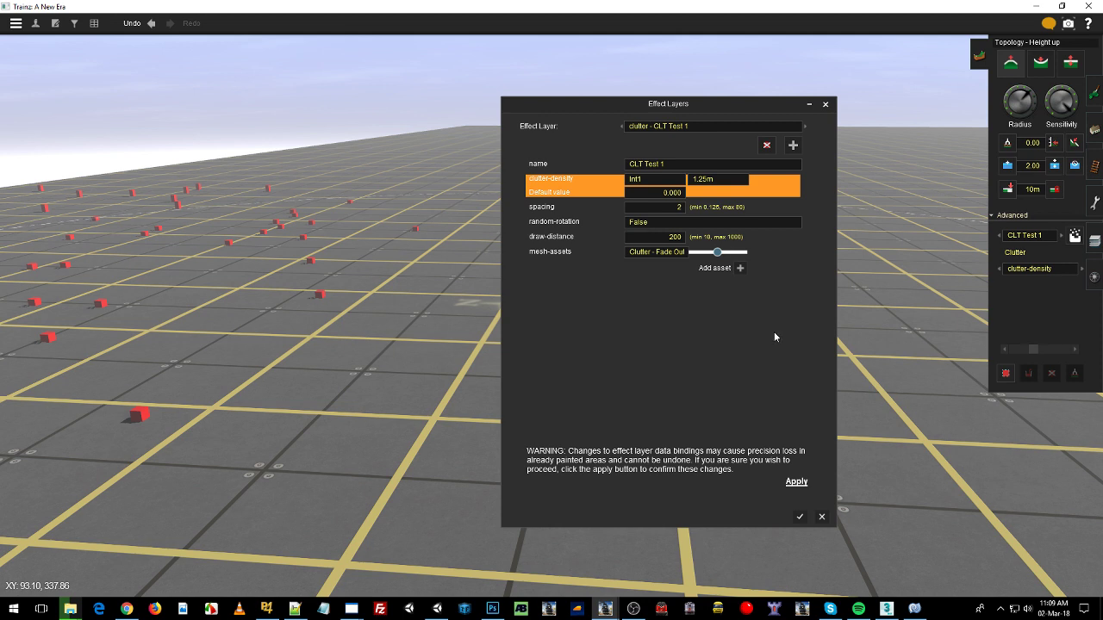
{"action": "left_click", "coordinate": [650, 181]}
{"action": "left_click", "coordinate": [646, 179]}
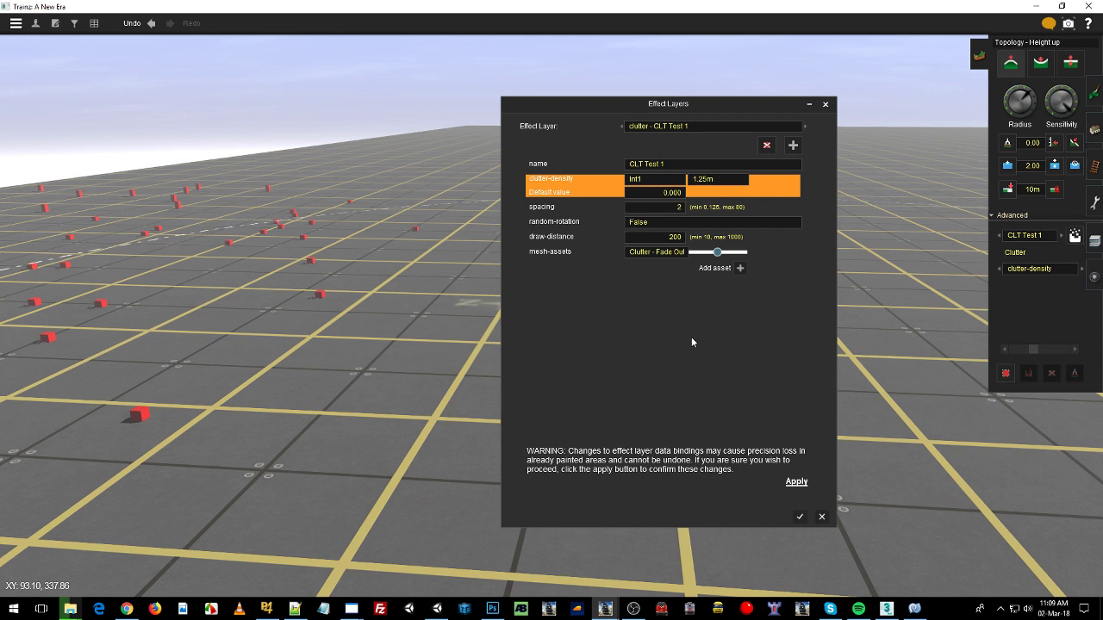
{"action": "left_click", "coordinate": [796, 482]}
{"action": "left_click", "coordinate": [797, 517]}
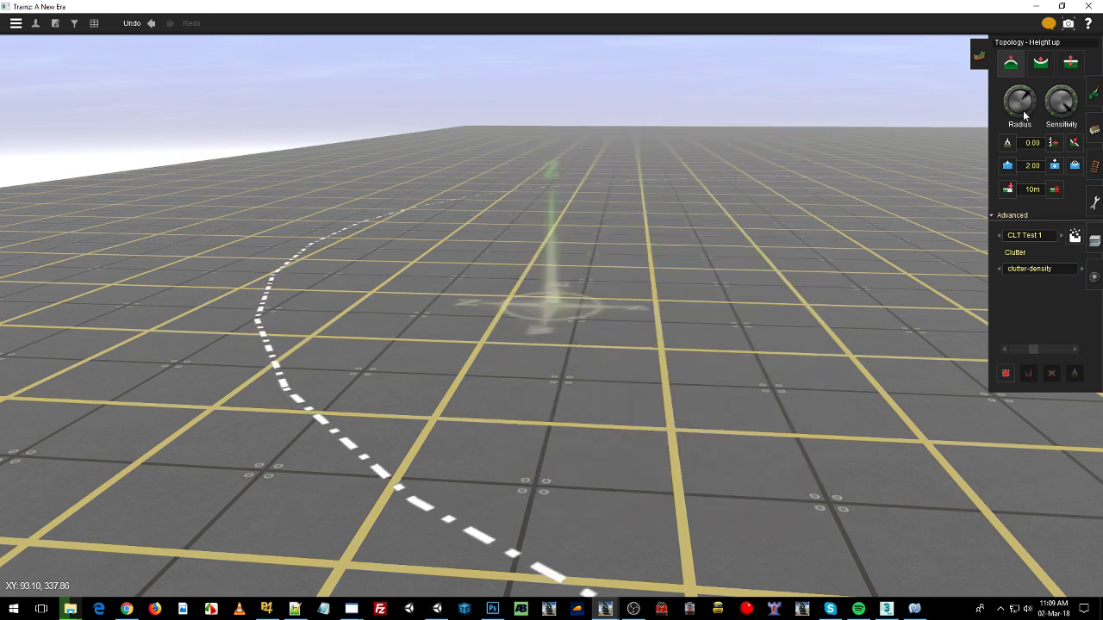
- Shrink the brush radius, paint narrow clutter strokes across the baseboard on the 1.25m grid, and erase parts of them
{"action": "left_click_drag", "start_coordinate": [1004, 106], "coordinate": [1005, 115]}
{"action": "scroll", "coordinate": [647, 362], "scroll_direction": "up", "scroll_amount": 10}
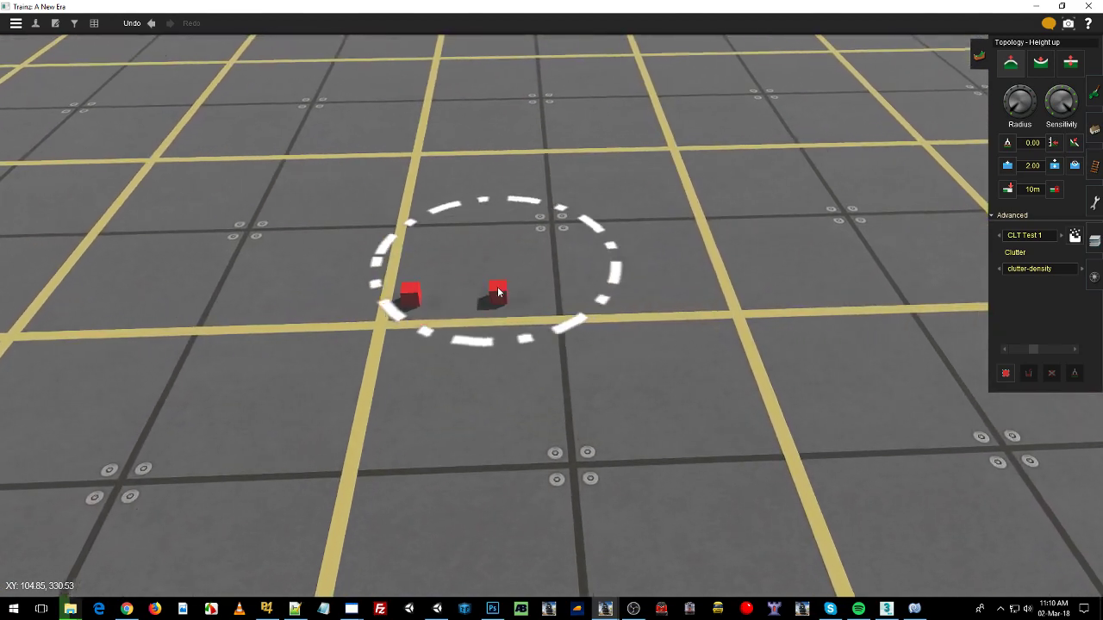
{"action": "mouse_move", "coordinate": [497, 293]}
{"action": "left_mouse_down"}
{"action": "mouse_move", "coordinate": [789, 166]}
{"action": "mouse_move", "coordinate": [517, 51]}
{"action": "mouse_move", "coordinate": [2, 447]}
{"action": "left_mouse_up"}
{"action": "right_click", "coordinate": [640, 517]}
{"action": "scroll", "coordinate": [577, 483], "scroll_direction": "down", "scroll_amount": 3}
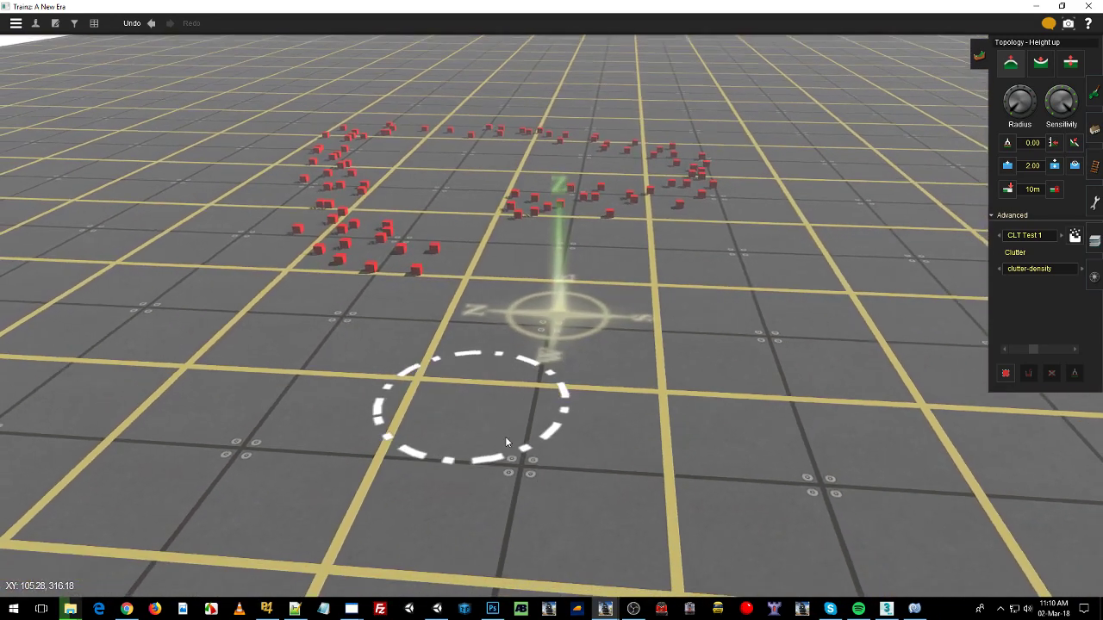
{"action": "mouse_move", "coordinate": [456, 400]}
{"action": "left_mouse_down"}
{"action": "mouse_move", "coordinate": [1006, 443]}
{"action": "mouse_move", "coordinate": [802, 287]}
{"action": "mouse_move", "coordinate": [820, 244]}
{"action": "left_mouse_up"}
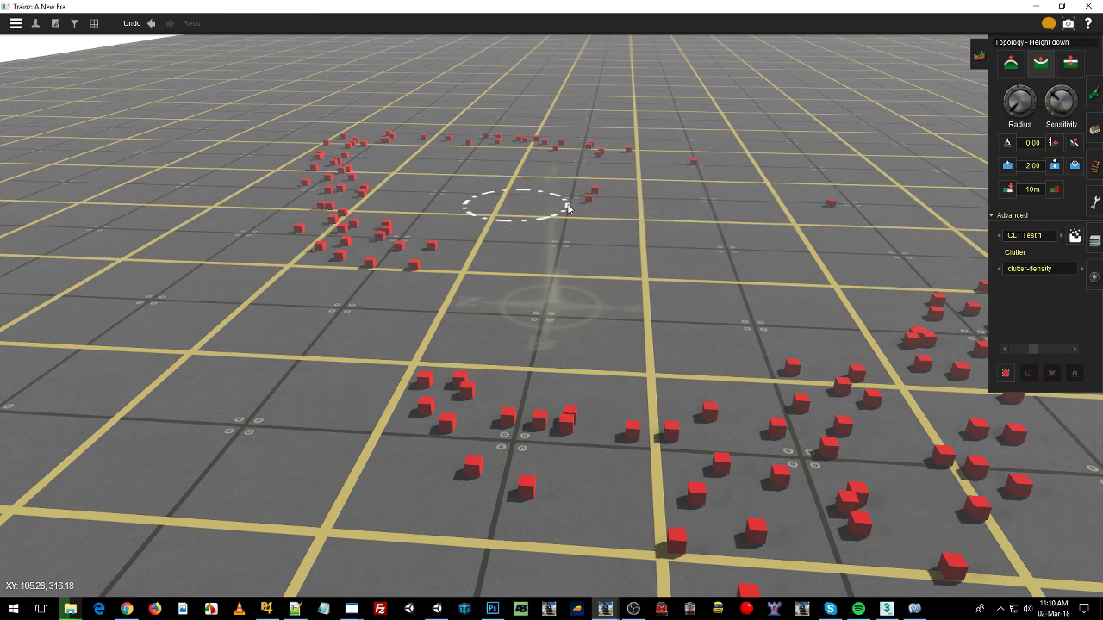
- Set the CLT Test 1 layer's clutter-density to Float16 format with a 10m grid size and apply the change
{"action": "left_click", "coordinate": [1075, 236]}
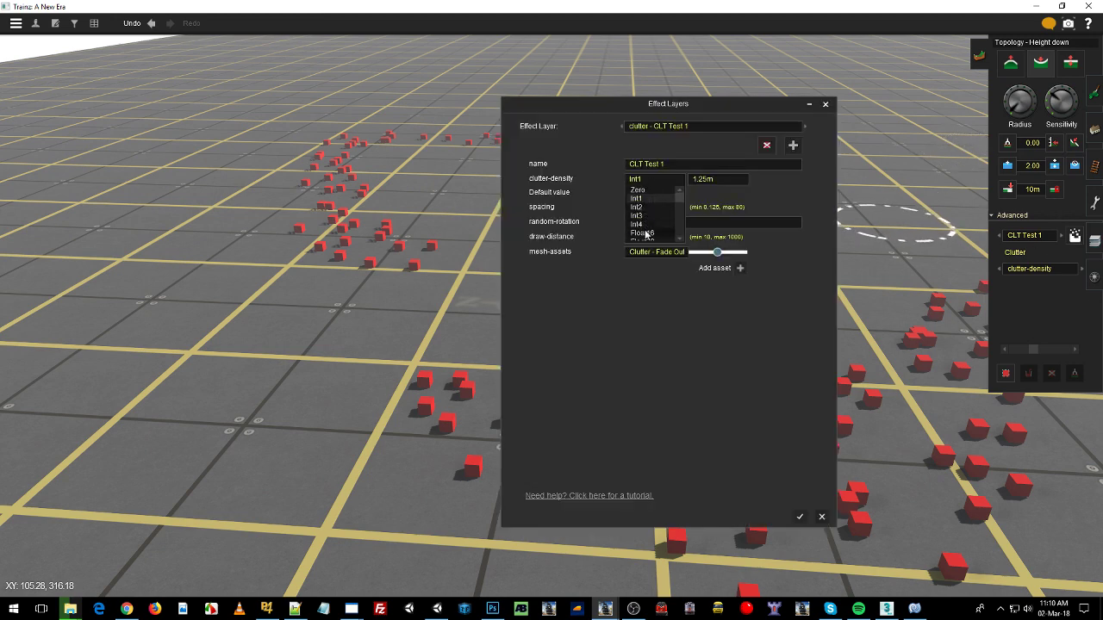
{"action": "left_click", "coordinate": [644, 234]}
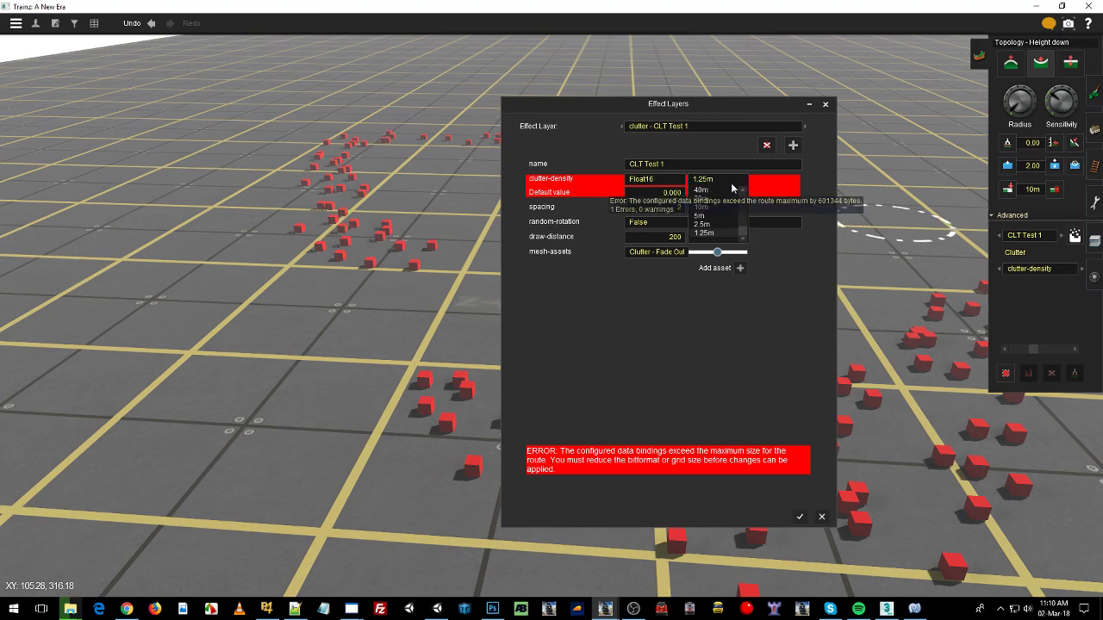
{"action": "left_click", "coordinate": [715, 207]}
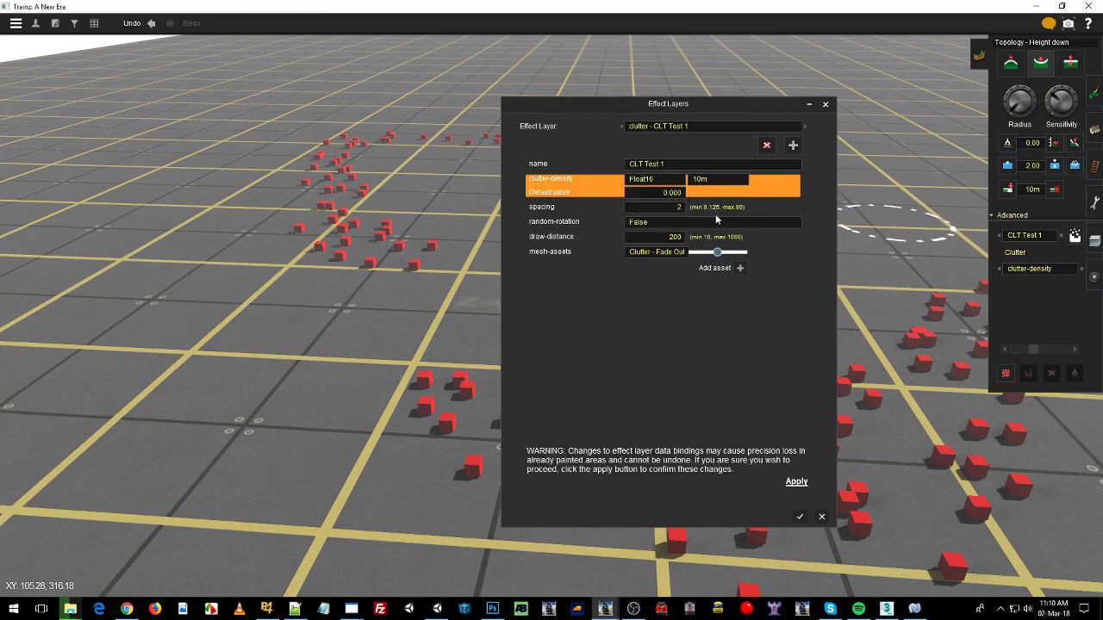
{"action": "left_click", "coordinate": [788, 484]}
{"action": "left_click", "coordinate": [799, 516]}
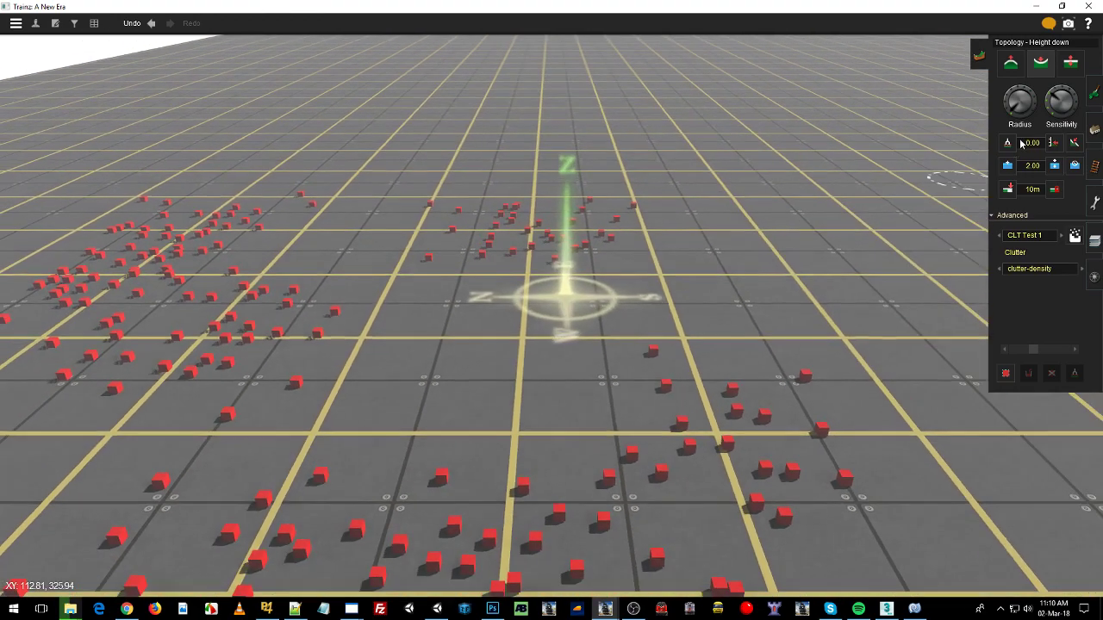
- Adjust the brush radius to suit the 10m grid over an empty area of the baseboard
{"action": "right_click", "coordinate": [689, 244]}
{"action": "mouse_move", "coordinate": [1015, 109]}
{"action": "left_mouse_down"}
{"action": "mouse_move", "coordinate": [1010, 96]}
{"action": "mouse_move", "coordinate": [1015, 113]}
{"action": "left_mouse_up"}
{"action": "right_click", "coordinate": [494, 97]}
{"action": "right_click", "coordinate": [571, 249]}
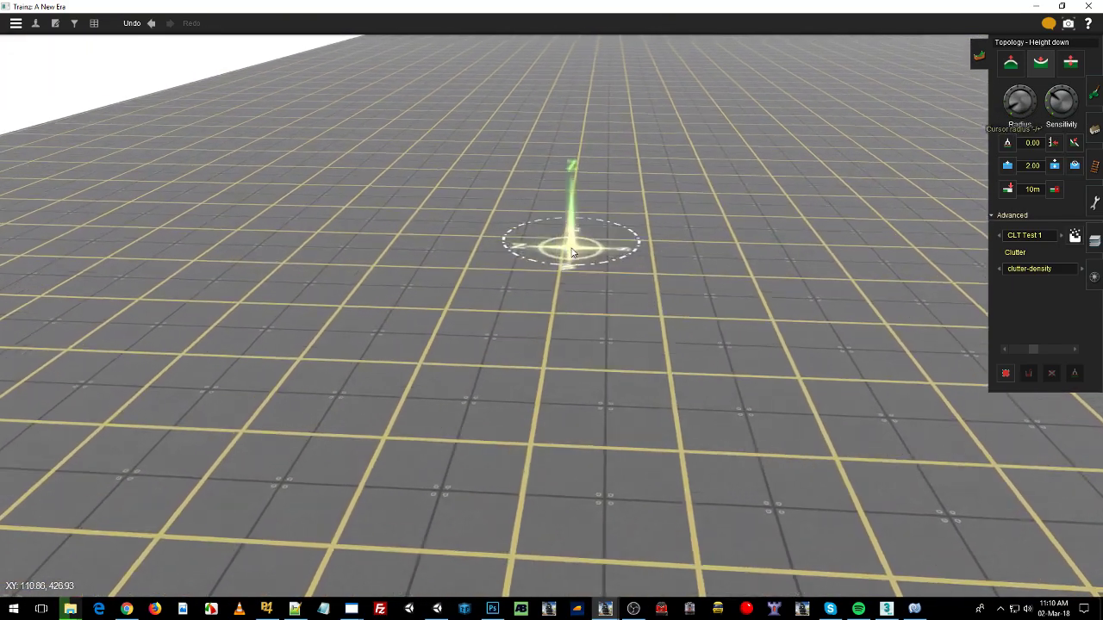
{"action": "scroll", "coordinate": [570, 251], "scroll_direction": "up", "scroll_amount": 5}
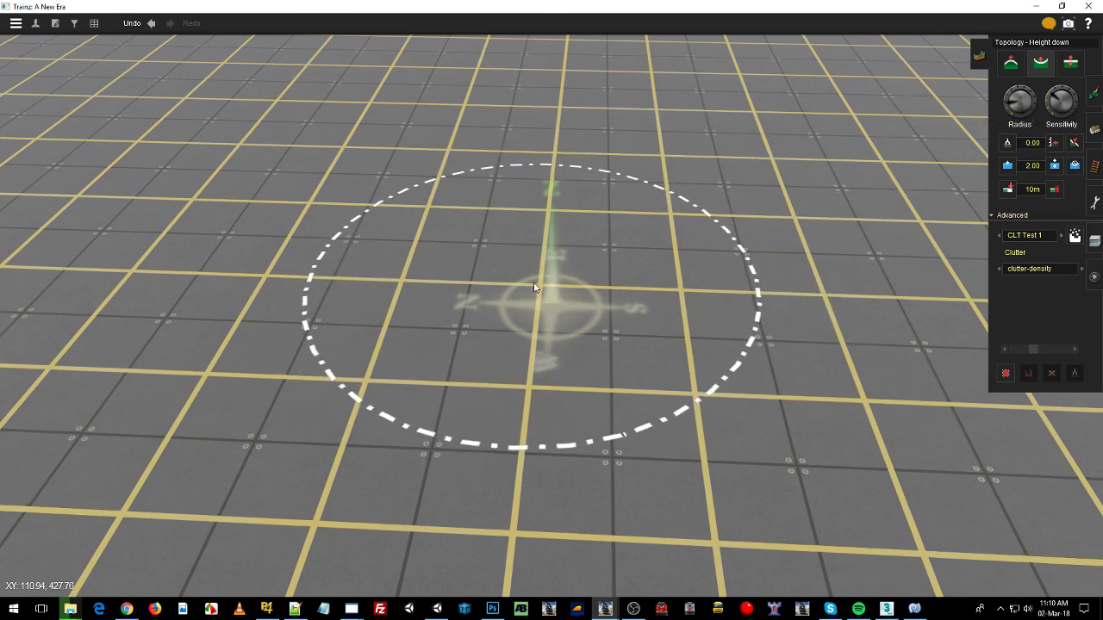
{"action": "right_click", "coordinate": [565, 140]}
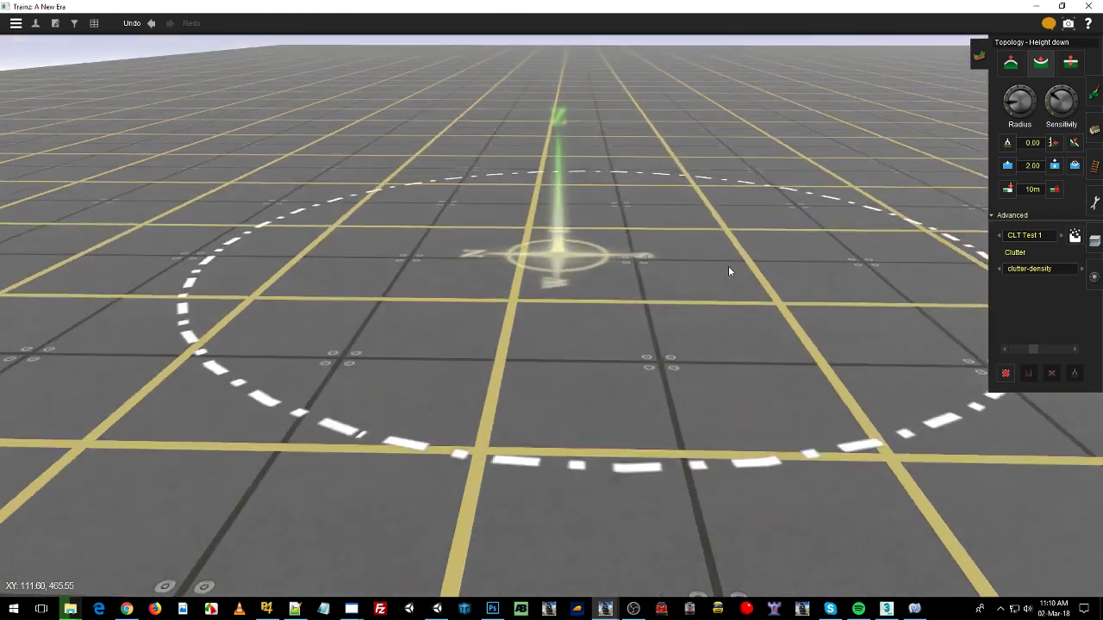
{"action": "left_click_drag", "start_coordinate": [1012, 104], "coordinate": [1014, 96]}
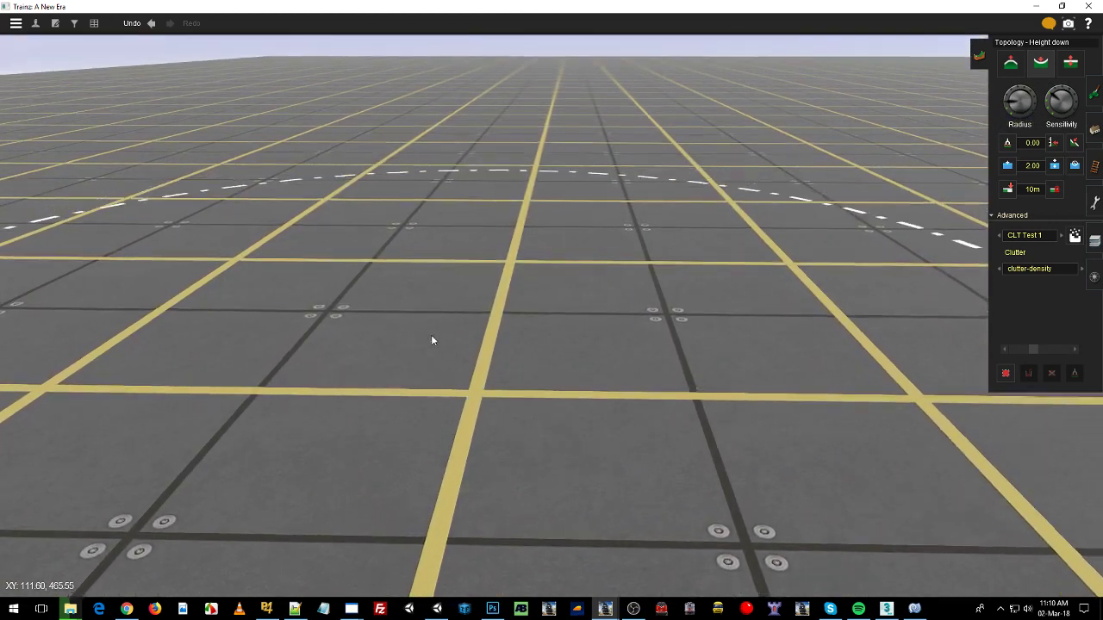
- Paint a patch of clutter cubes on the empty baseboard area with the Height up brush
{"action": "right_click_drag", "start_coordinate": [433, 340], "coordinate": [620, 215]}
{"action": "left_click", "coordinate": [1019, 65]}
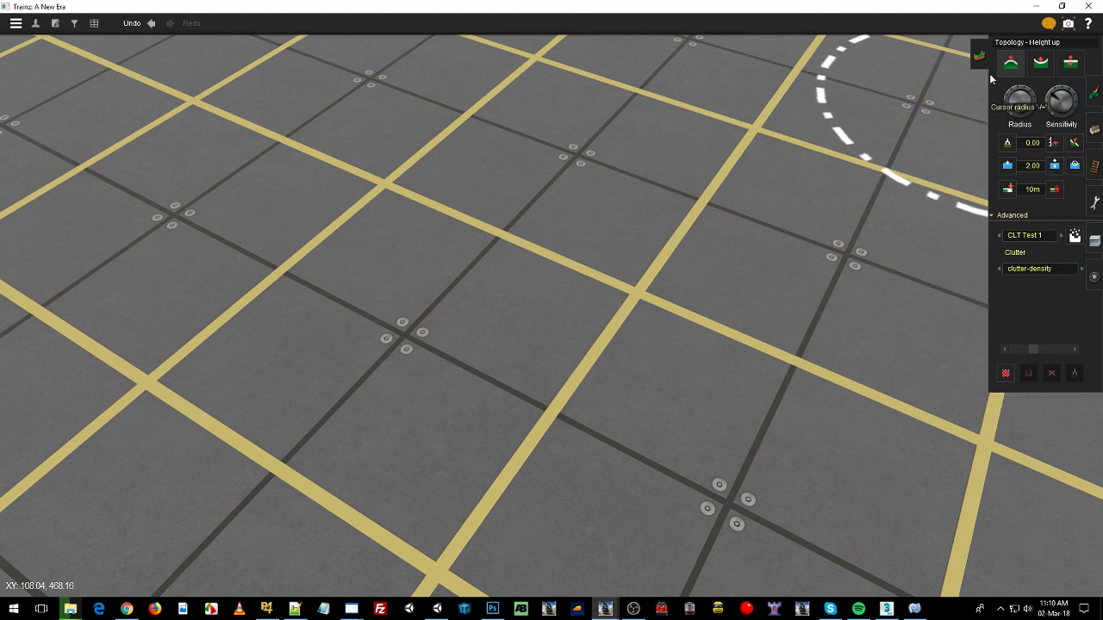
{"action": "right_click_drag", "start_coordinate": [487, 229], "coordinate": [668, 222]}
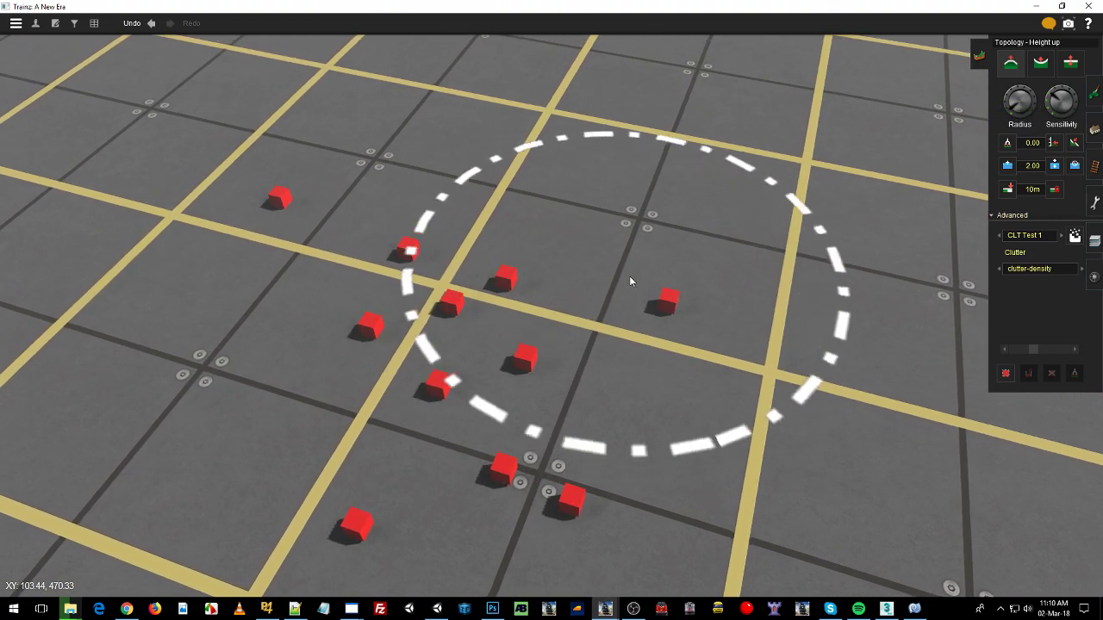
{"action": "right_click_drag", "start_coordinate": [519, 332], "coordinate": [617, 248]}
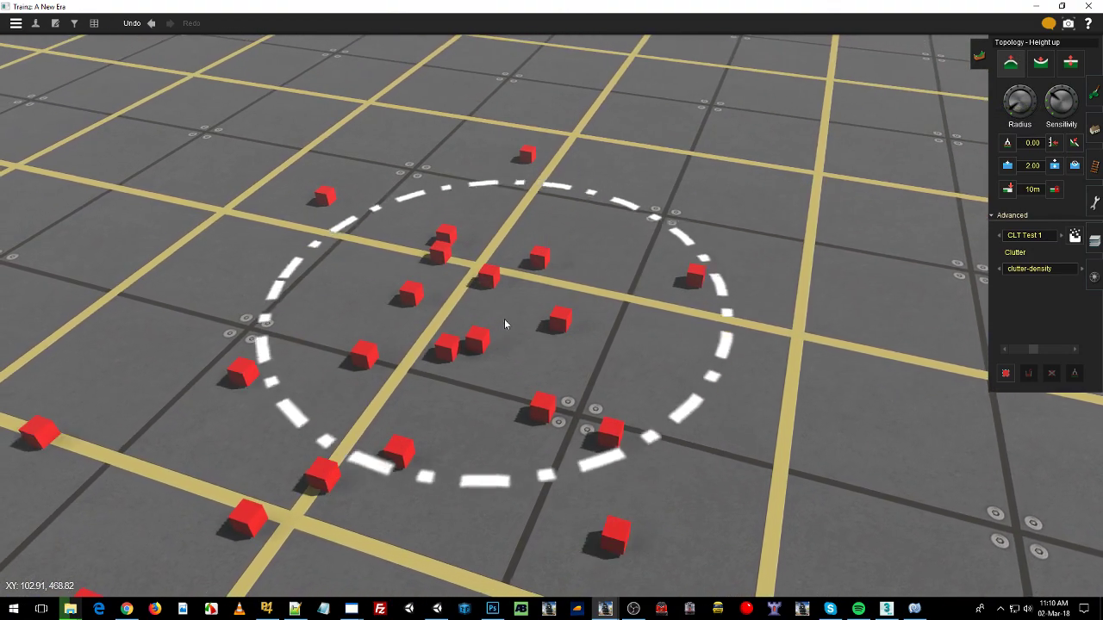
{"action": "right_click", "coordinate": [498, 354]}
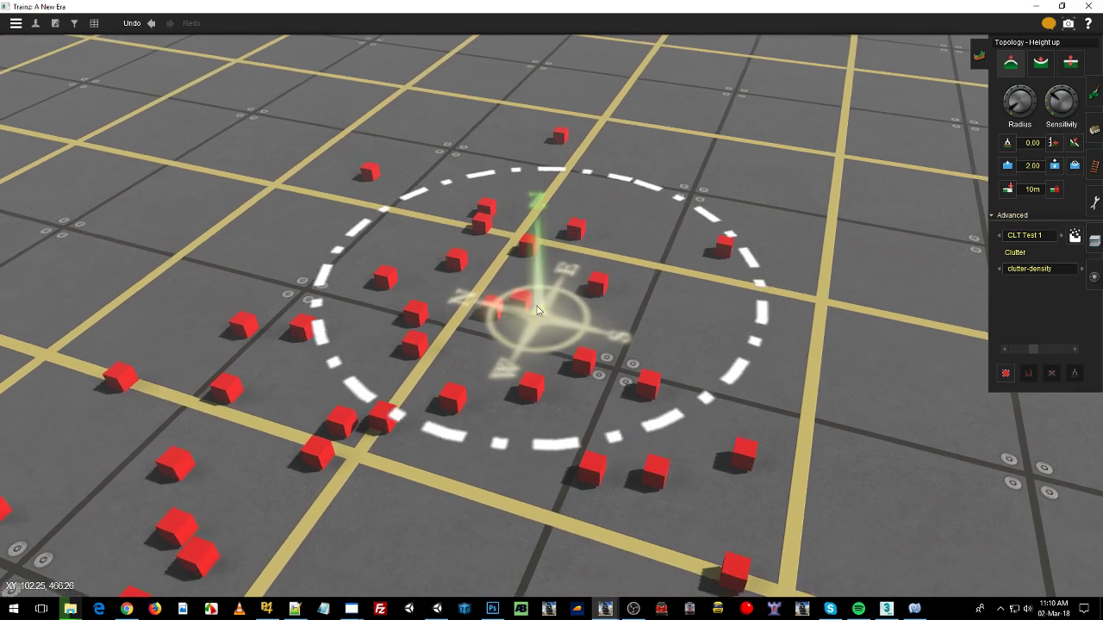
{"action": "scroll", "coordinate": [522, 307], "scroll_direction": "down", "scroll_amount": 3}
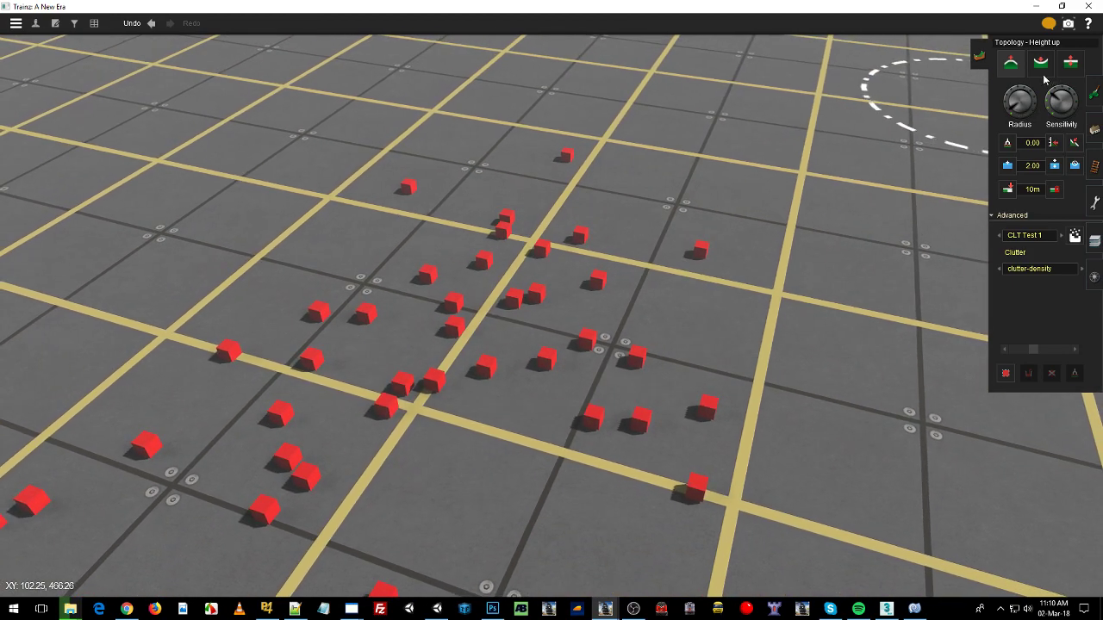
- Check the CLT Test 1 layer's clutter-density format and thin out the painted patch with the Height down brush
{"action": "left_click", "coordinate": [1073, 238]}
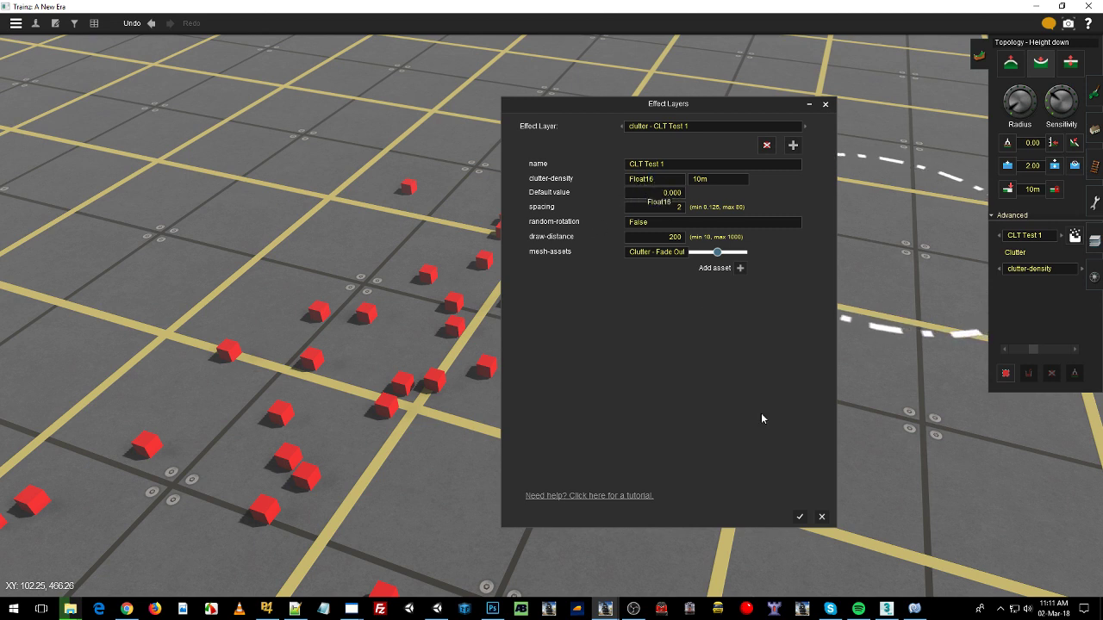
{"action": "left_click", "coordinate": [799, 517]}
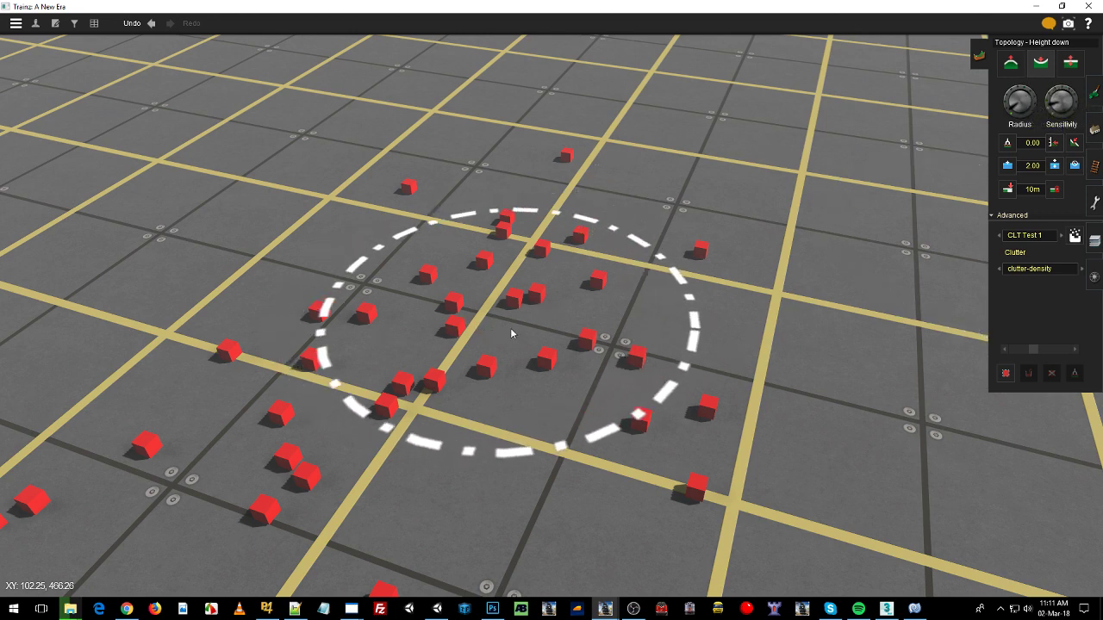
{"action": "left_click_drag", "start_coordinate": [510, 329], "coordinate": [505, 327]}
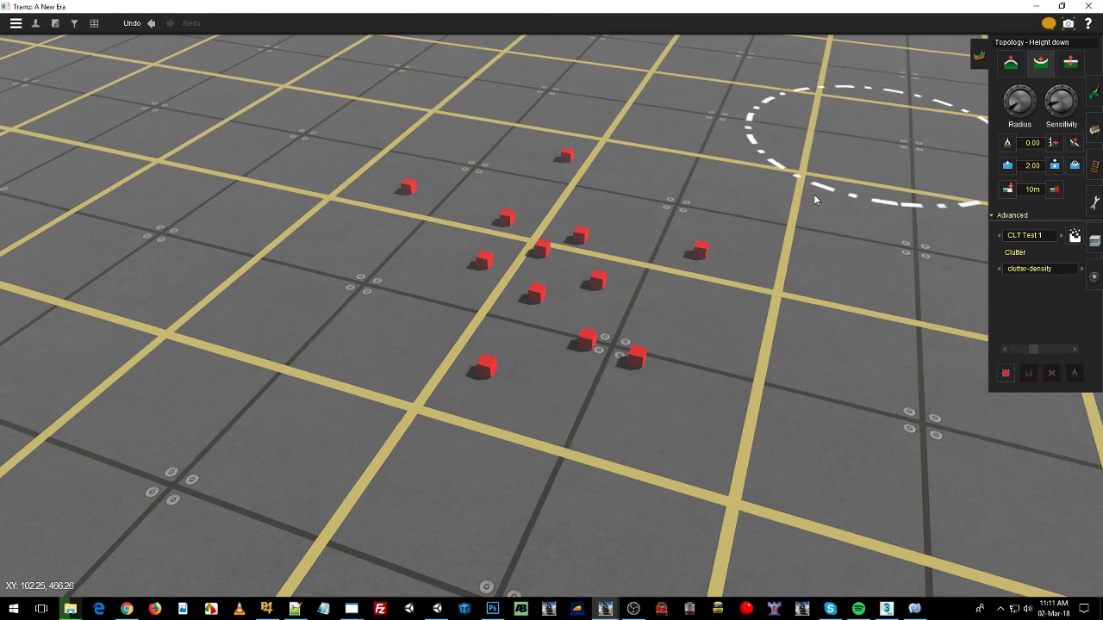
{"action": "right_click_drag", "start_coordinate": [742, 342], "coordinate": [823, 341]}
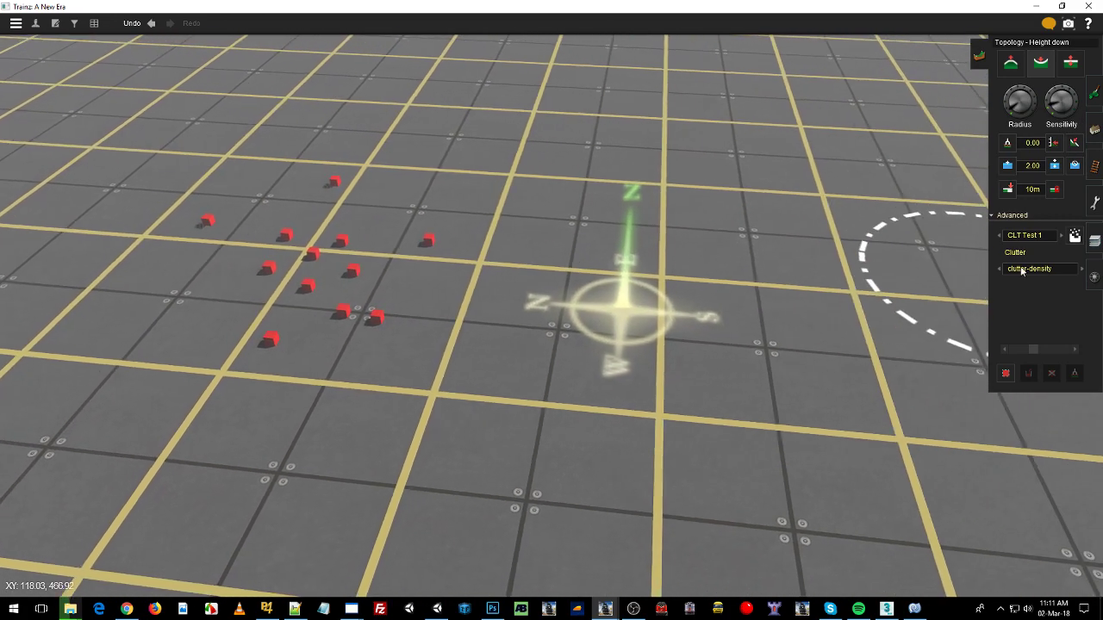
- Review the bit formats and grid sizes offered for the CLT Test 1 layer's clutter-density without changing them
{"action": "double_click", "coordinate": [1021, 269]}
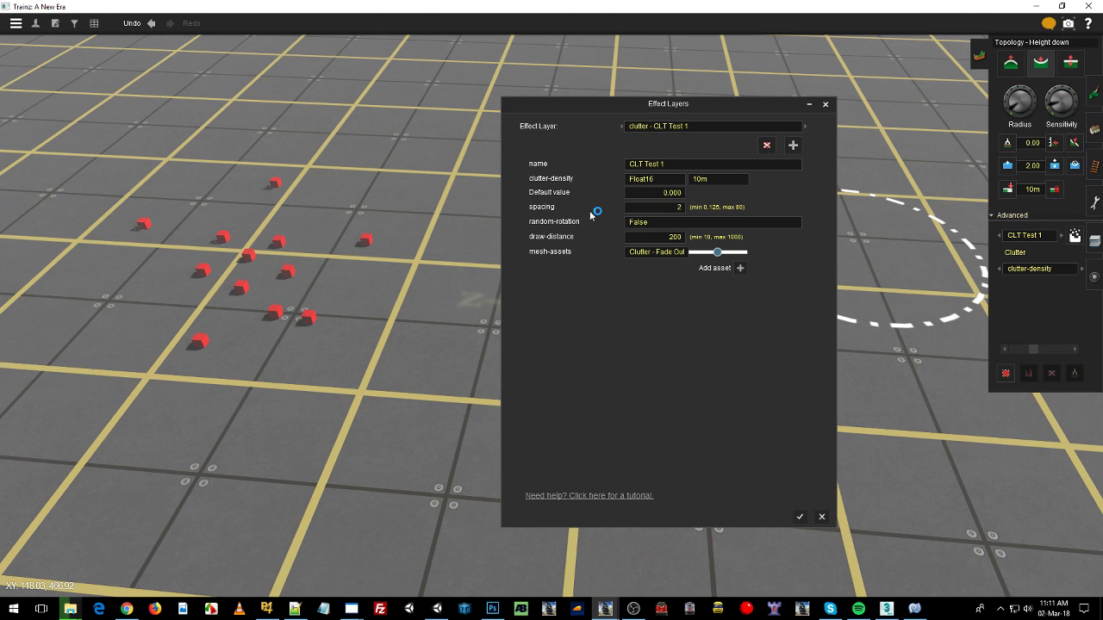
{"action": "left_click", "coordinate": [663, 181]}
{"action": "left_click", "coordinate": [699, 180]}
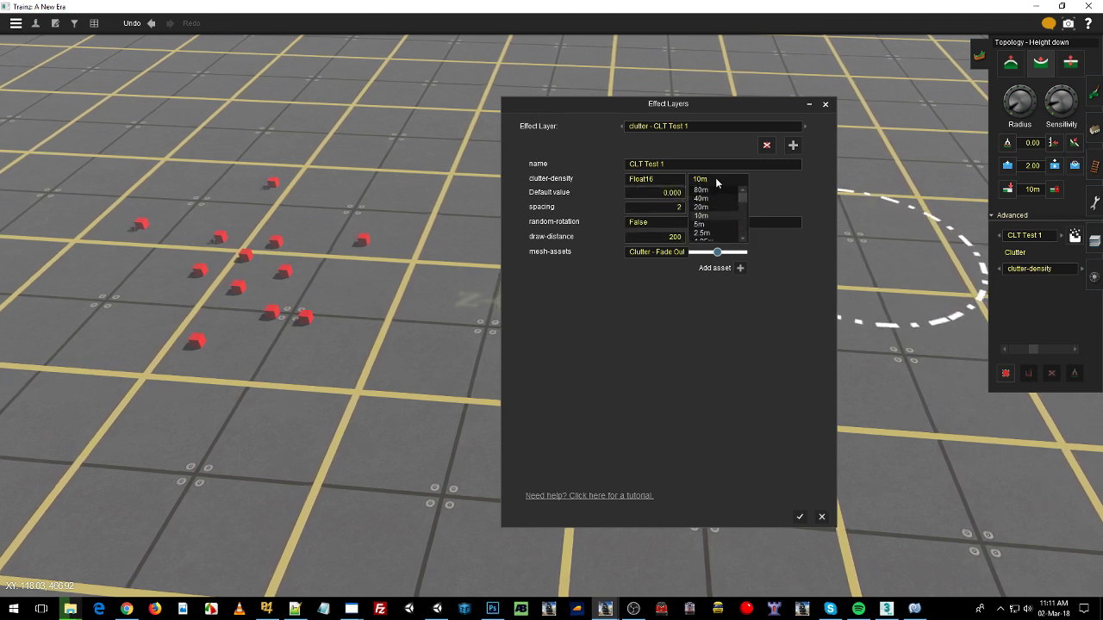
{"action": "left_click", "coordinate": [663, 178]}
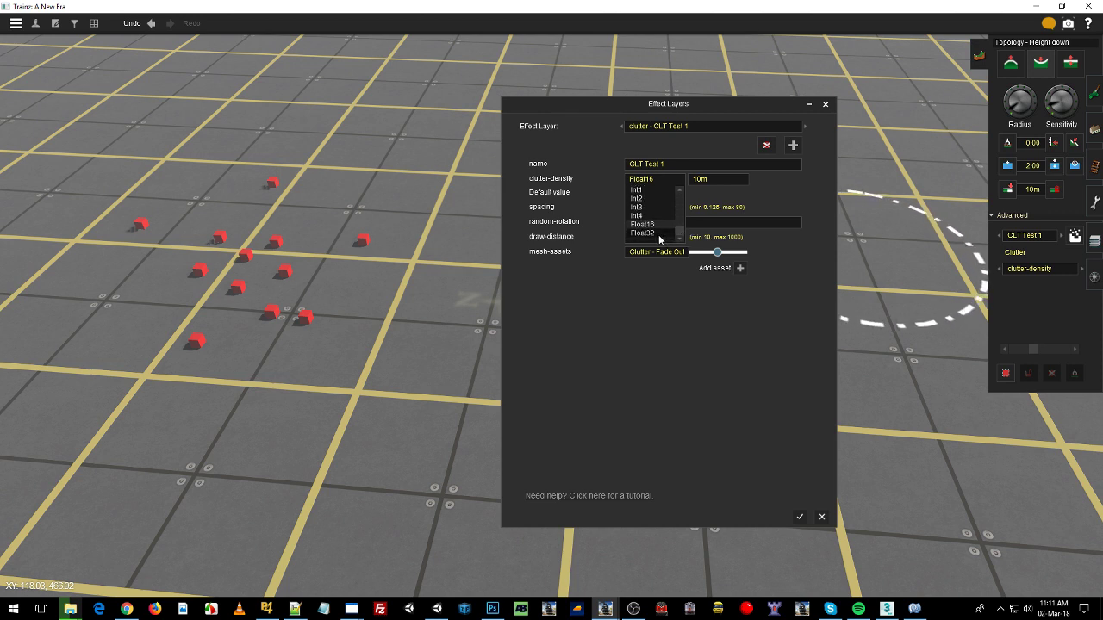
{"action": "left_click", "coordinate": [721, 181]}
{"action": "left_click", "coordinate": [720, 178]}
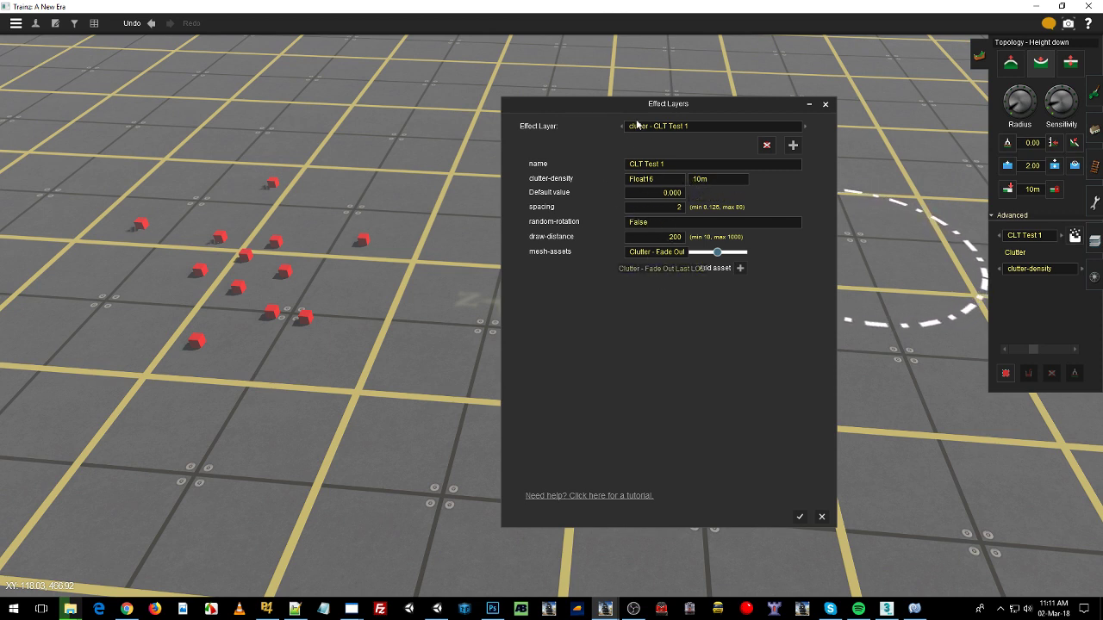
{"action": "left_click", "coordinate": [800, 516]}
- Examine the large painted clutter field up close and from farther away for cube density and distance fading
{"action": "mouse_move", "coordinate": [802, 503]}
{"action": "right_mouse_down"}
{"action": "mouse_move", "coordinate": [998, 334]}
{"action": "mouse_move", "coordinate": [995, 258]}
{"action": "mouse_move", "coordinate": [740, 199]}
{"action": "mouse_move", "coordinate": [547, 285]}
{"action": "mouse_move", "coordinate": [505, 386]}
{"action": "mouse_move", "coordinate": [533, 397]}
{"action": "mouse_move", "coordinate": [525, 370]}
{"action": "mouse_move", "coordinate": [561, 291]}
{"action": "mouse_move", "coordinate": [551, 141]}
{"action": "mouse_move", "coordinate": [538, 214]}
{"action": "mouse_move", "coordinate": [501, 250]}
{"action": "mouse_move", "coordinate": [534, 128]}
{"action": "mouse_move", "coordinate": [583, 168]}
{"action": "mouse_move", "coordinate": [499, 450]}
{"action": "mouse_move", "coordinate": [738, 388]}
{"action": "mouse_move", "coordinate": [815, 303]}
{"action": "mouse_move", "coordinate": [733, 269]}
{"action": "mouse_move", "coordinate": [718, 370]}
{"action": "mouse_move", "coordinate": [672, 399]}
{"action": "mouse_move", "coordinate": [566, 379]}
{"action": "right_mouse_up"}
{"action": "right_click", "coordinate": [506, 195]}
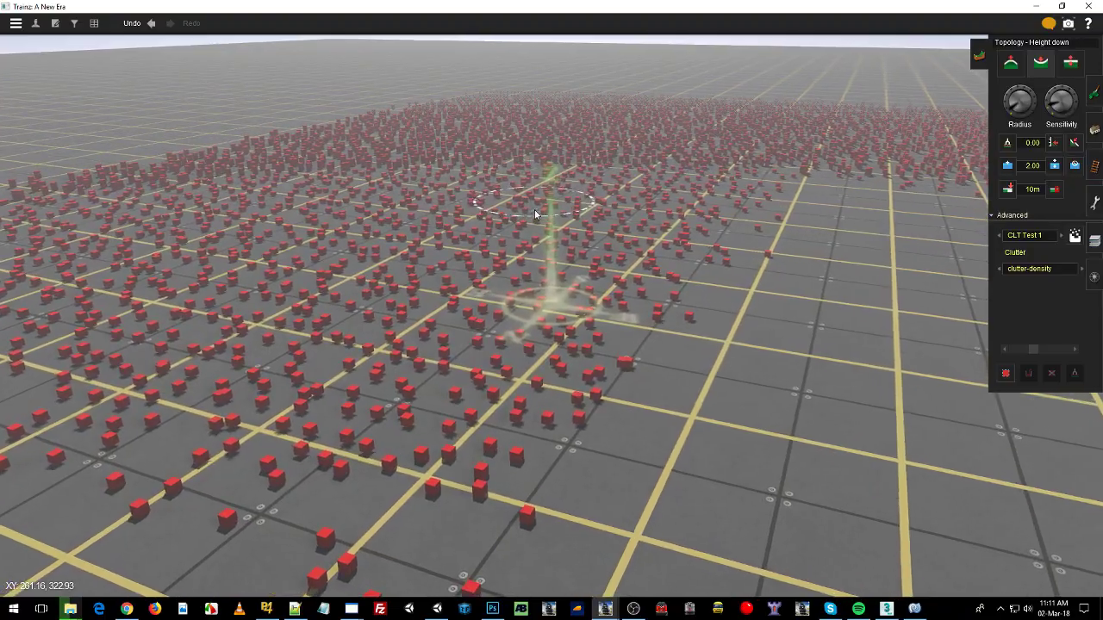
{"action": "mouse_move", "coordinate": [579, 376]}
{"action": "right_mouse_down"}
{"action": "mouse_move", "coordinate": [564, 369]}
{"action": "mouse_move", "coordinate": [551, 188]}
{"action": "mouse_move", "coordinate": [524, 205]}
{"action": "mouse_move", "coordinate": [606, 376]}
{"action": "mouse_move", "coordinate": [701, 413]}
{"action": "mouse_move", "coordinate": [709, 433]}
{"action": "mouse_move", "coordinate": [673, 446]}
{"action": "mouse_move", "coordinate": [670, 435]}
{"action": "right_mouse_up"}
{"action": "mouse_move", "coordinate": [634, 178]}
{"action": "right_mouse_down"}
{"action": "mouse_move", "coordinate": [652, 388]}
{"action": "mouse_move", "coordinate": [579, 412]}
{"action": "mouse_move", "coordinate": [568, 450]}
{"action": "right_mouse_up"}
{"action": "scroll", "coordinate": [562, 424], "scroll_direction": "up", "scroll_amount": 6}
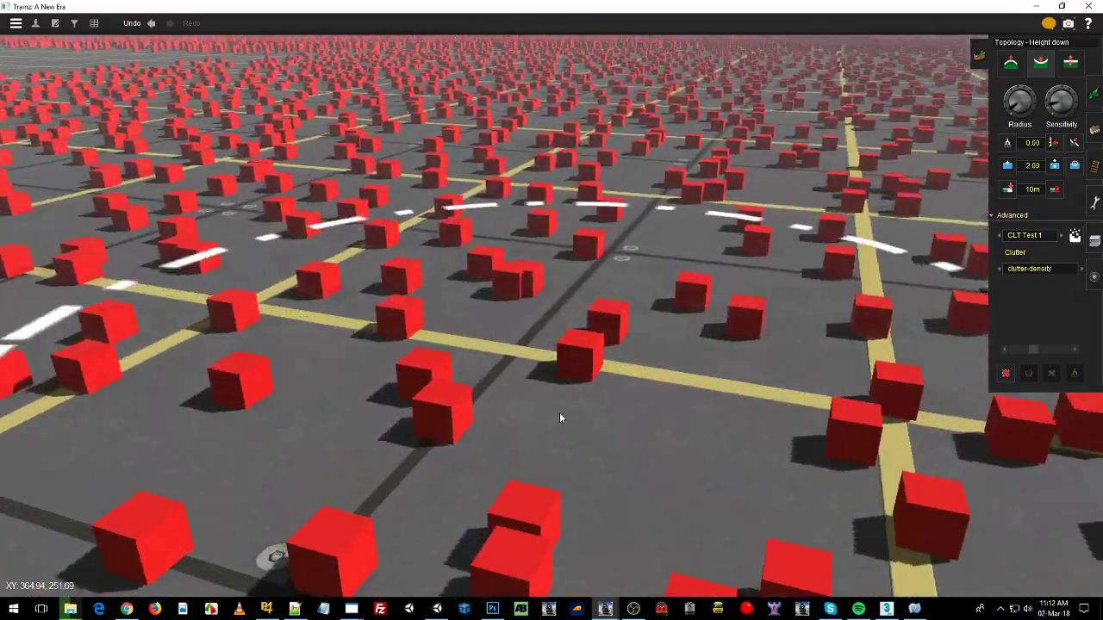
{"action": "scroll", "coordinate": [561, 414], "scroll_direction": "down", "scroll_amount": 2}
{"action": "scroll", "coordinate": [566, 422], "scroll_direction": "down", "scroll_amount": 5}
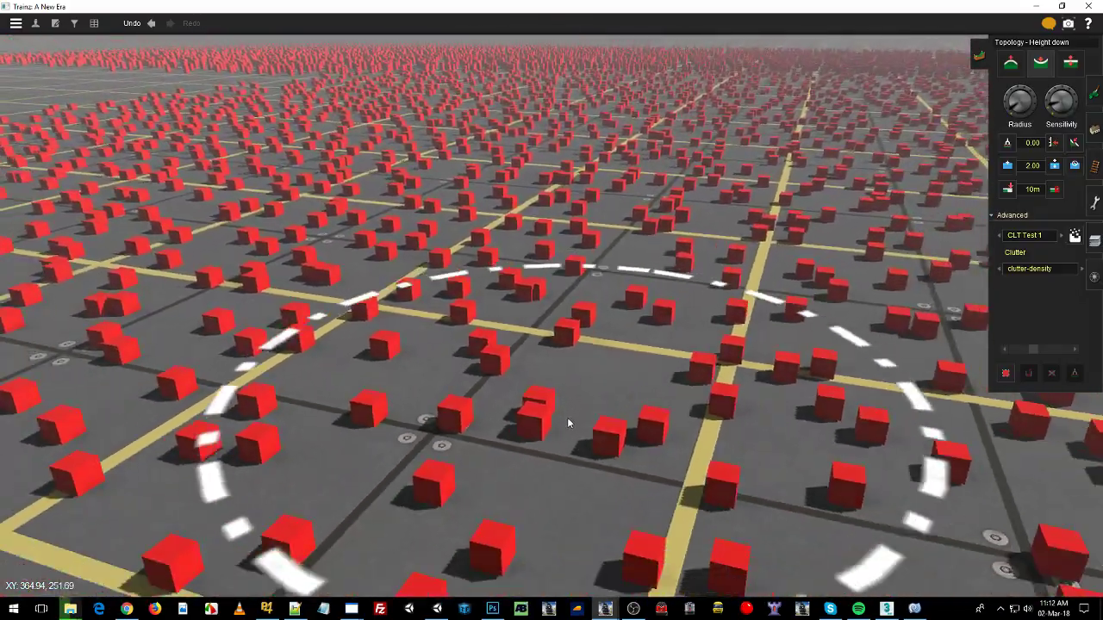
{"action": "scroll", "coordinate": [571, 417], "scroll_direction": "down", "scroll_amount": 3}
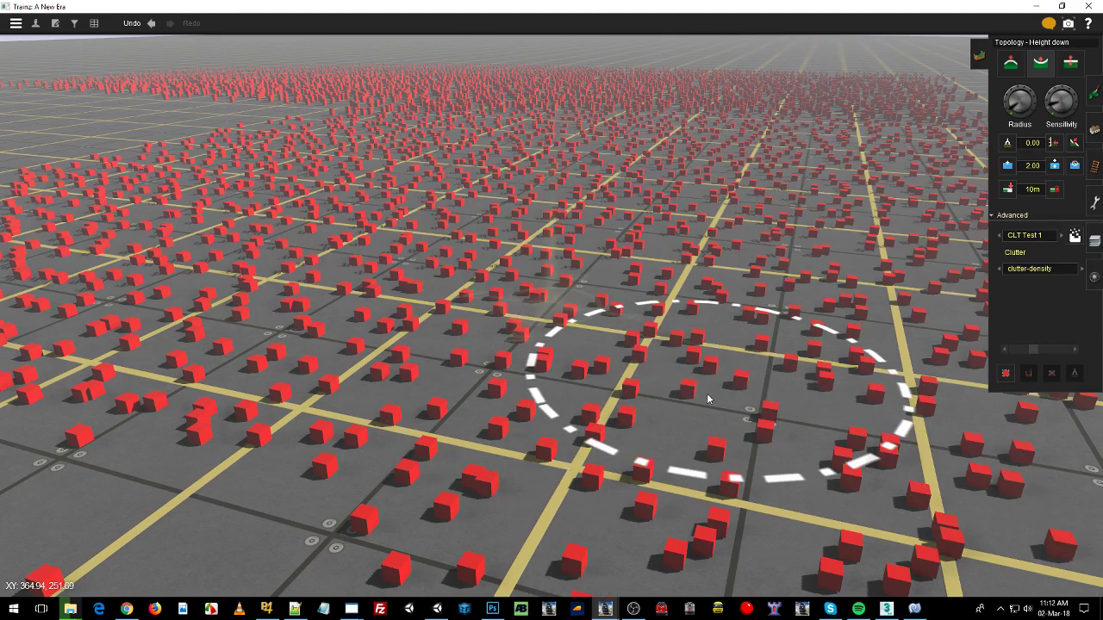
{"action": "scroll", "coordinate": [560, 369], "scroll_direction": "up", "scroll_amount": 5}
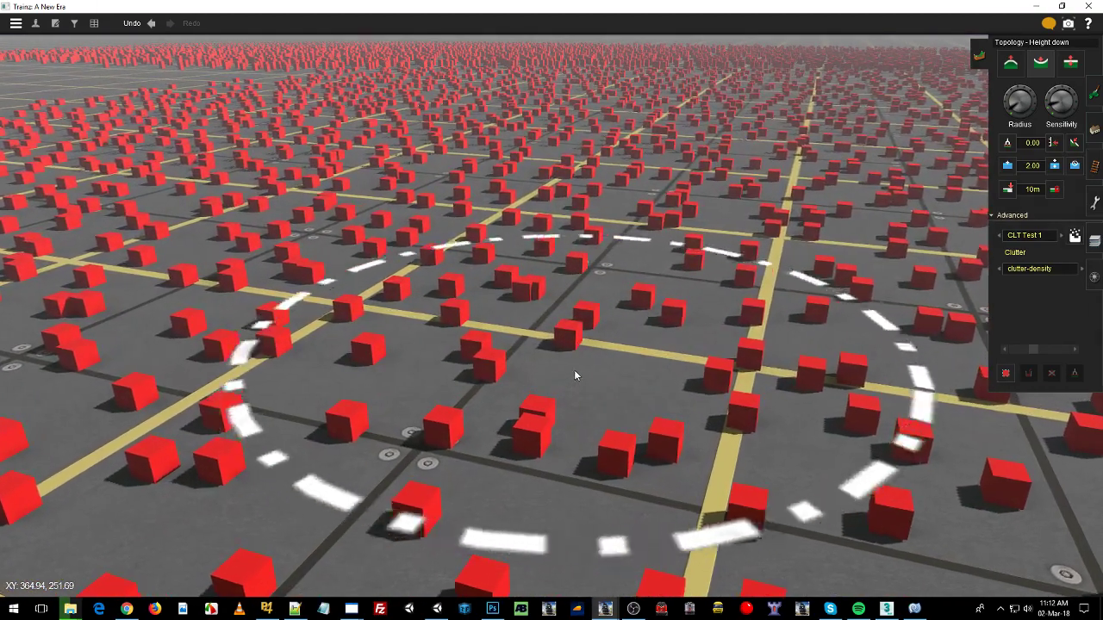
{"action": "scroll", "coordinate": [574, 372], "scroll_direction": "up", "scroll_amount": 2}
{"action": "scroll", "coordinate": [577, 376], "scroll_direction": "down", "scroll_amount": 5}
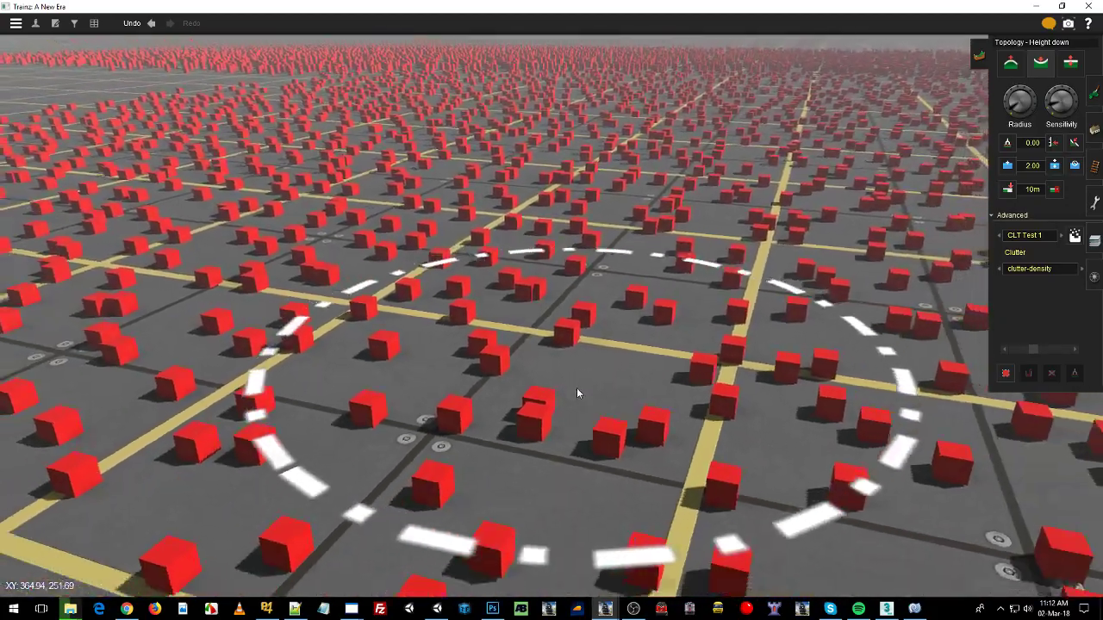
- Inspect how the clutter cubes are spaced at the painted field's near edge and across its interior from several viewing distances
{"action": "scroll", "coordinate": [576, 388], "scroll_direction": "down", "scroll_amount": 4}
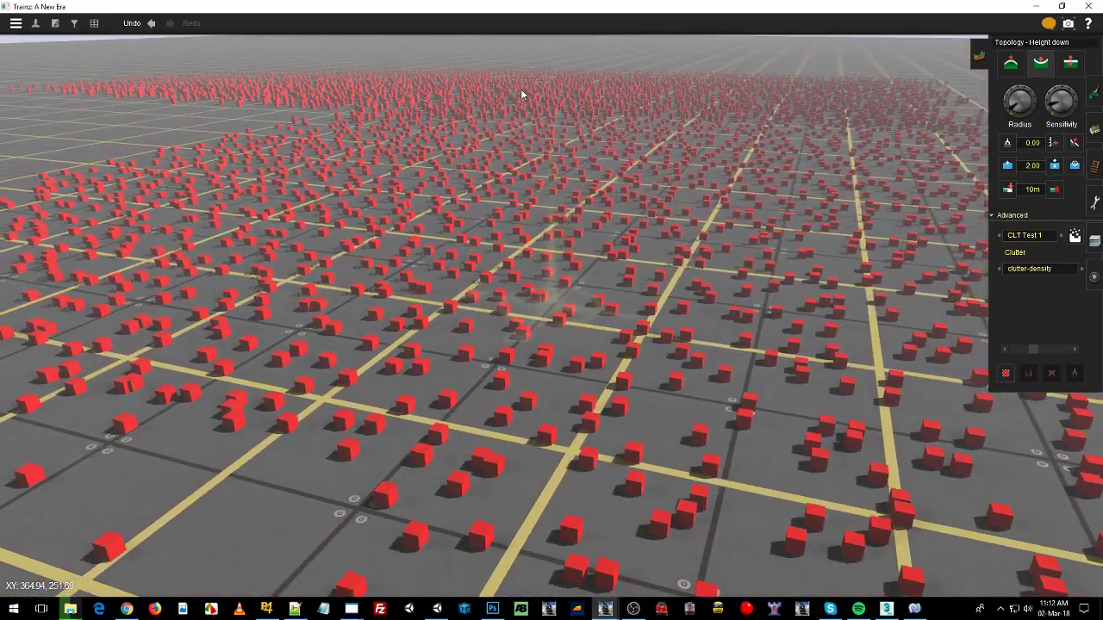
{"action": "scroll", "coordinate": [560, 397], "scroll_direction": "down", "scroll_amount": 2}
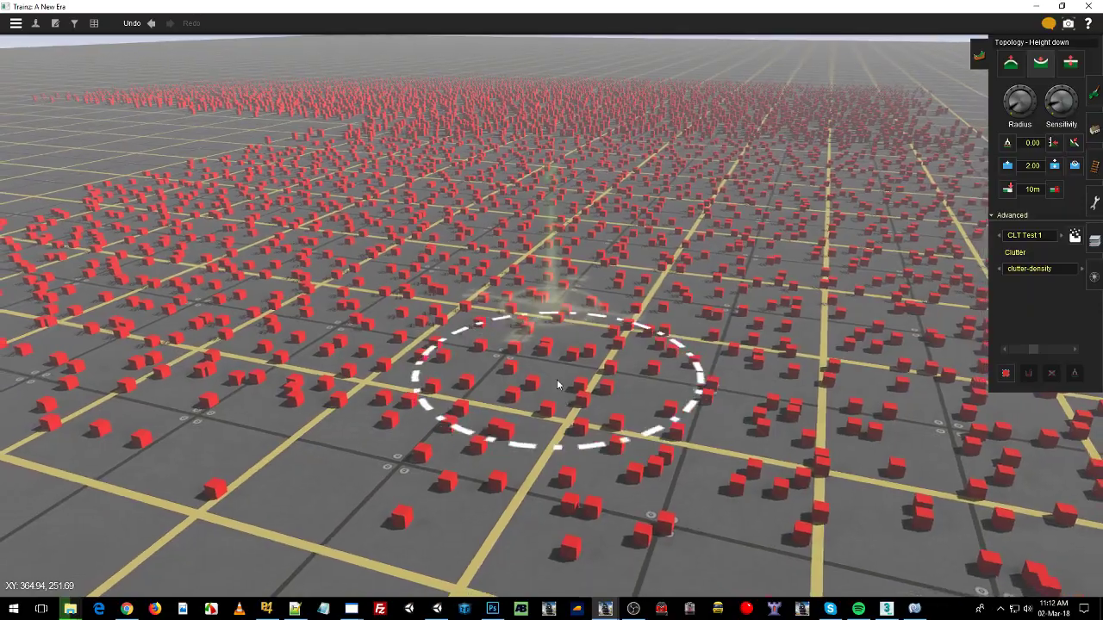
{"action": "scroll", "coordinate": [557, 387], "scroll_direction": "up", "scroll_amount": 2}
{"action": "scroll", "coordinate": [557, 381], "scroll_direction": "up", "scroll_amount": 6}
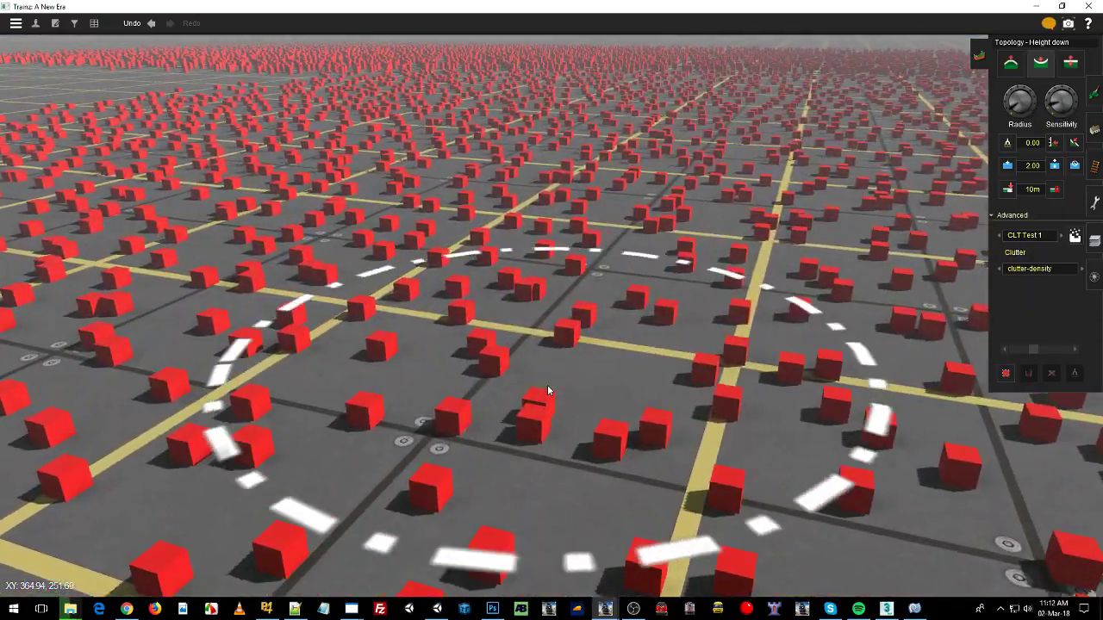
{"action": "scroll", "coordinate": [547, 390], "scroll_direction": "up", "scroll_amount": 4}
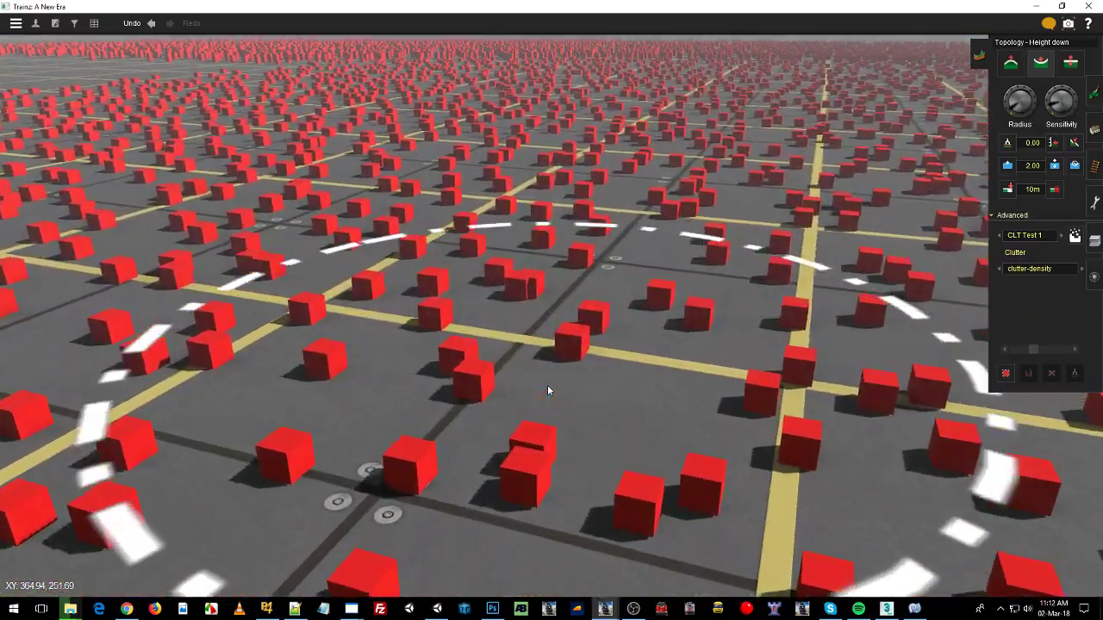
{"action": "scroll", "coordinate": [548, 388], "scroll_direction": "down", "scroll_amount": 8}
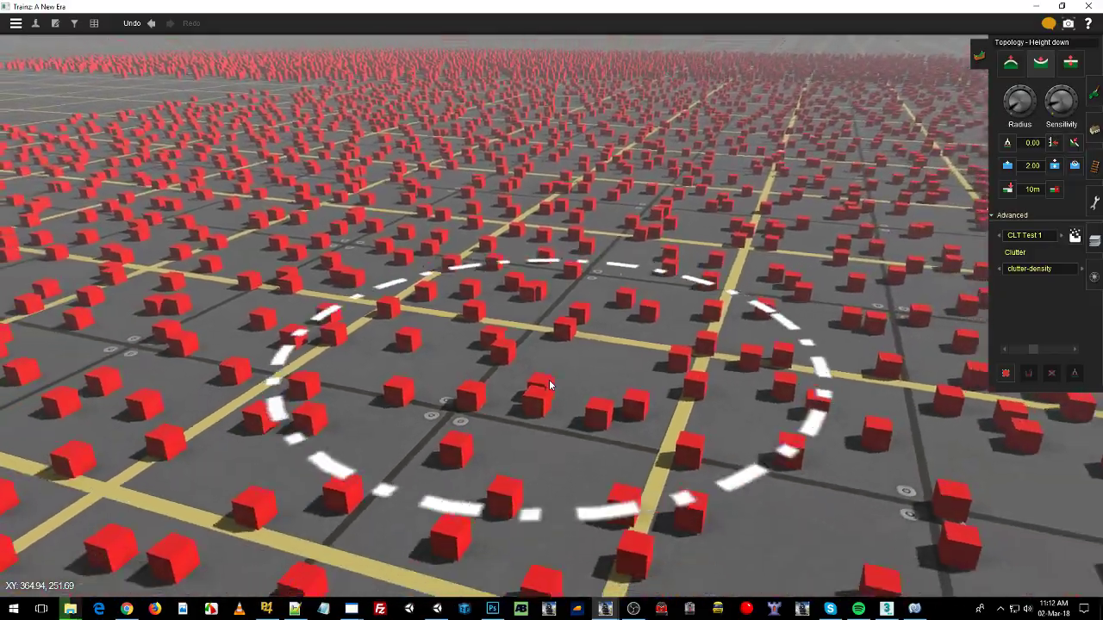
{"action": "scroll", "coordinate": [552, 382], "scroll_direction": "down", "scroll_amount": 3}
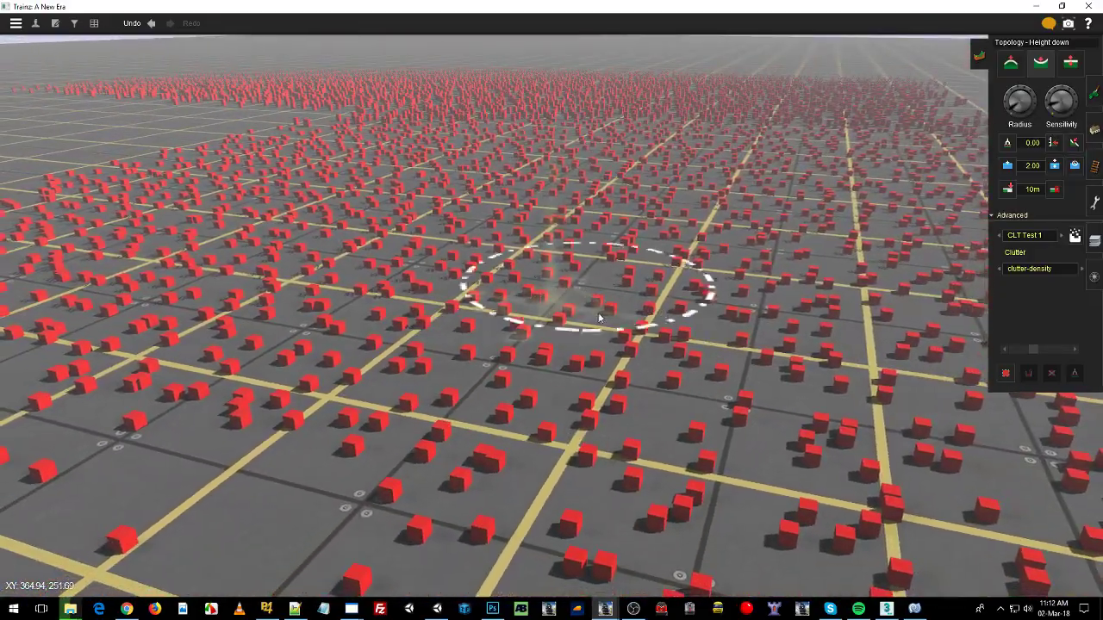
{"action": "right_click", "coordinate": [660, 323]}
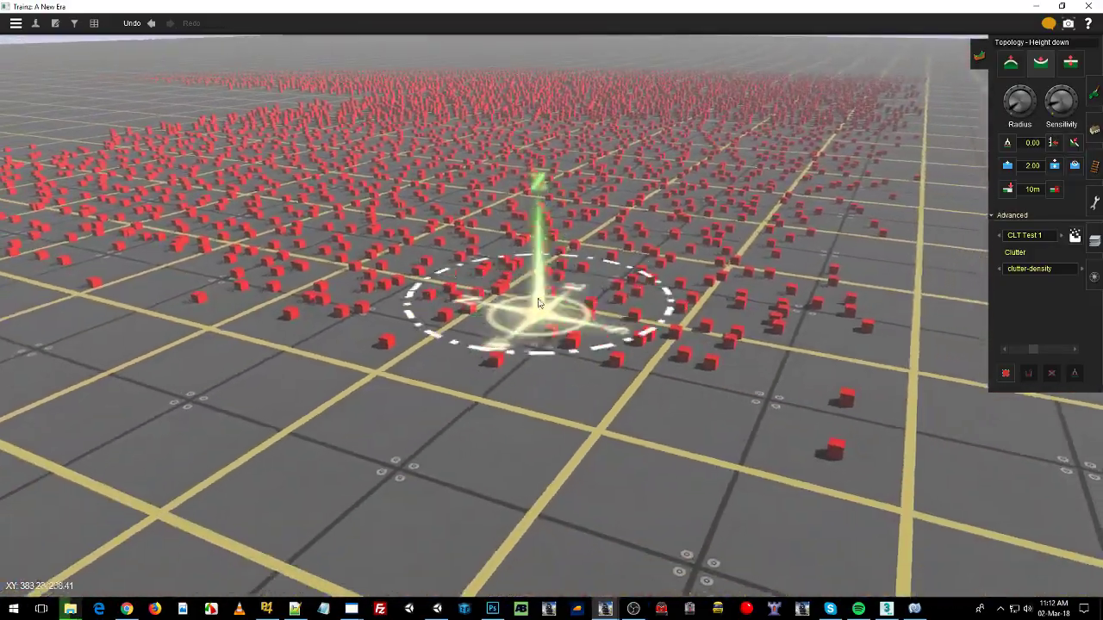
{"action": "right_click", "coordinate": [536, 268]}
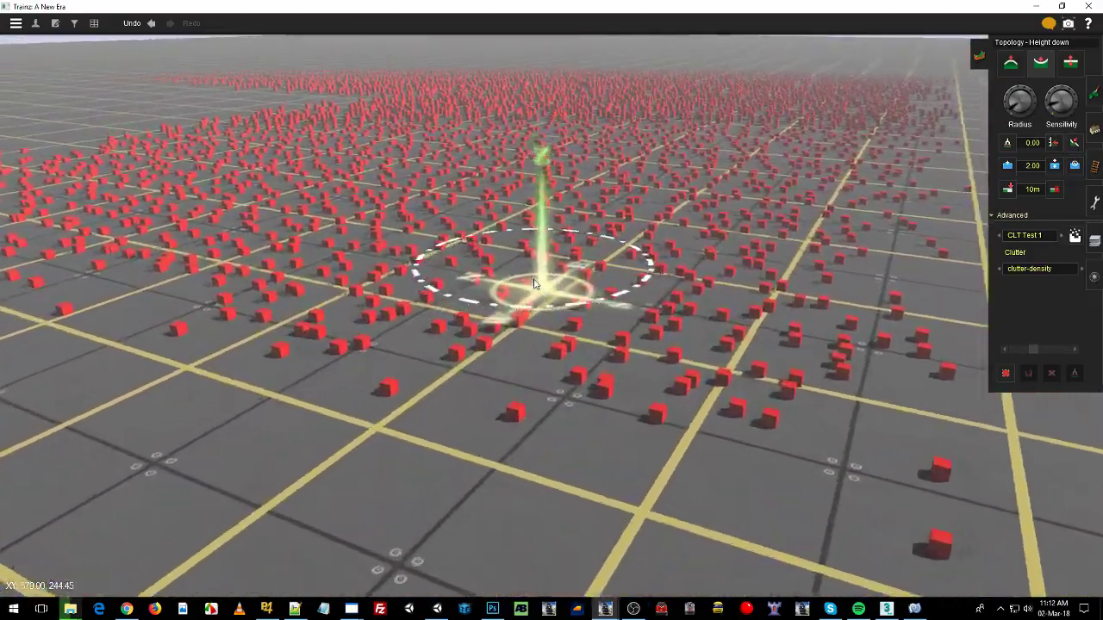
{"action": "scroll", "coordinate": [541, 258], "scroll_direction": "up", "scroll_amount": 4}
{"action": "right_click", "coordinate": [546, 227]}
{"action": "scroll", "coordinate": [544, 239], "scroll_direction": "down", "scroll_amount": 3}
{"action": "scroll", "coordinate": [542, 247], "scroll_direction": "down", "scroll_amount": 5}
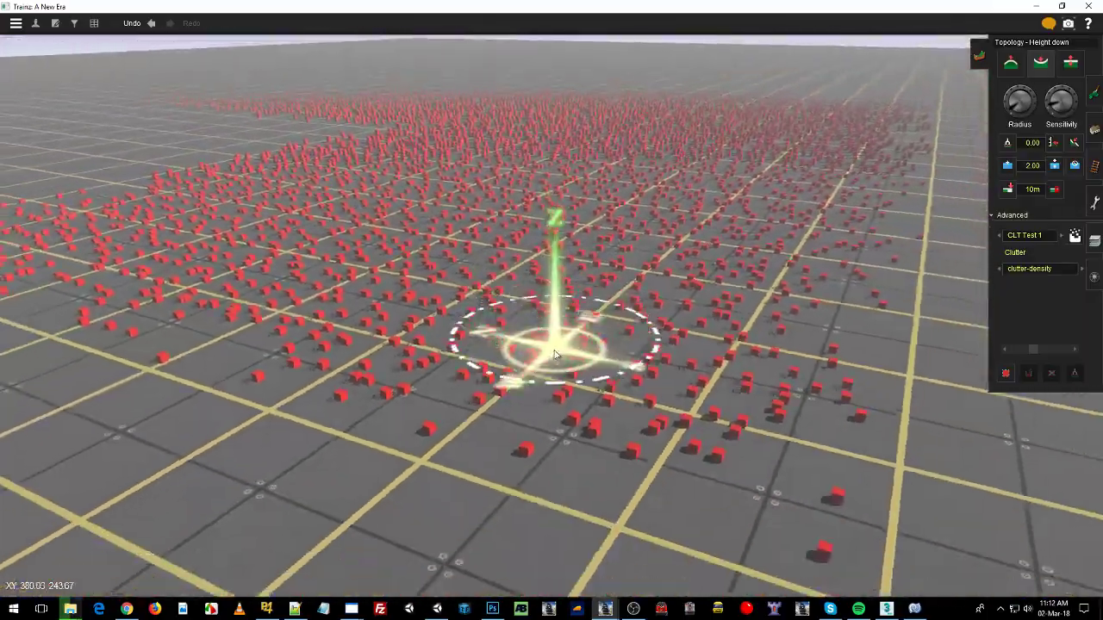
{"action": "scroll", "coordinate": [548, 277], "scroll_direction": "up", "scroll_amount": 5}
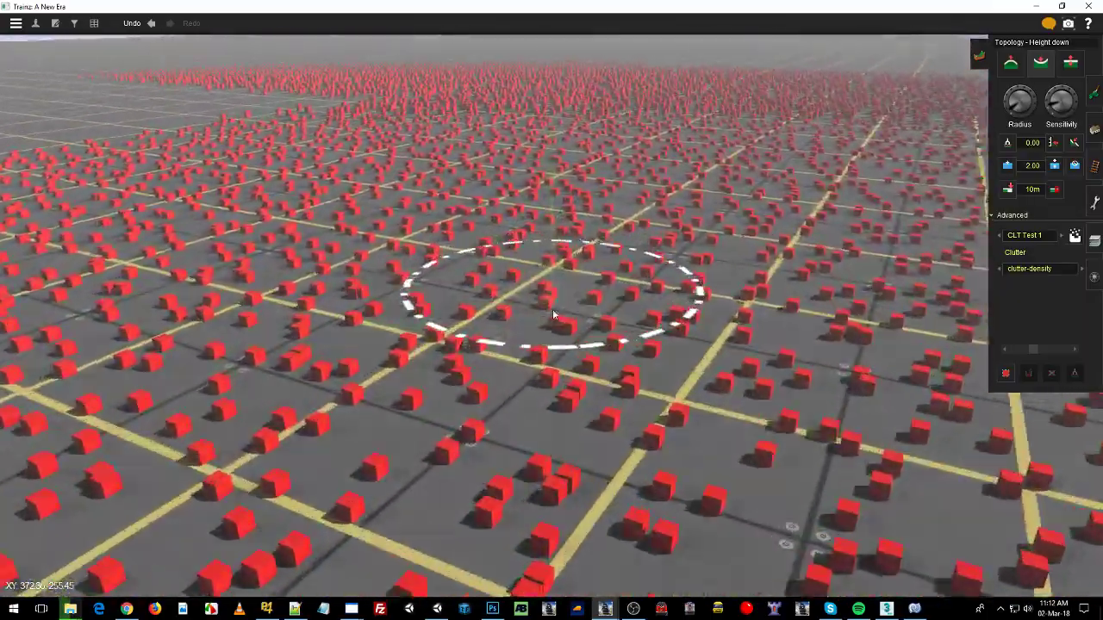
{"action": "scroll", "coordinate": [555, 326], "scroll_direction": "down", "scroll_amount": 5}
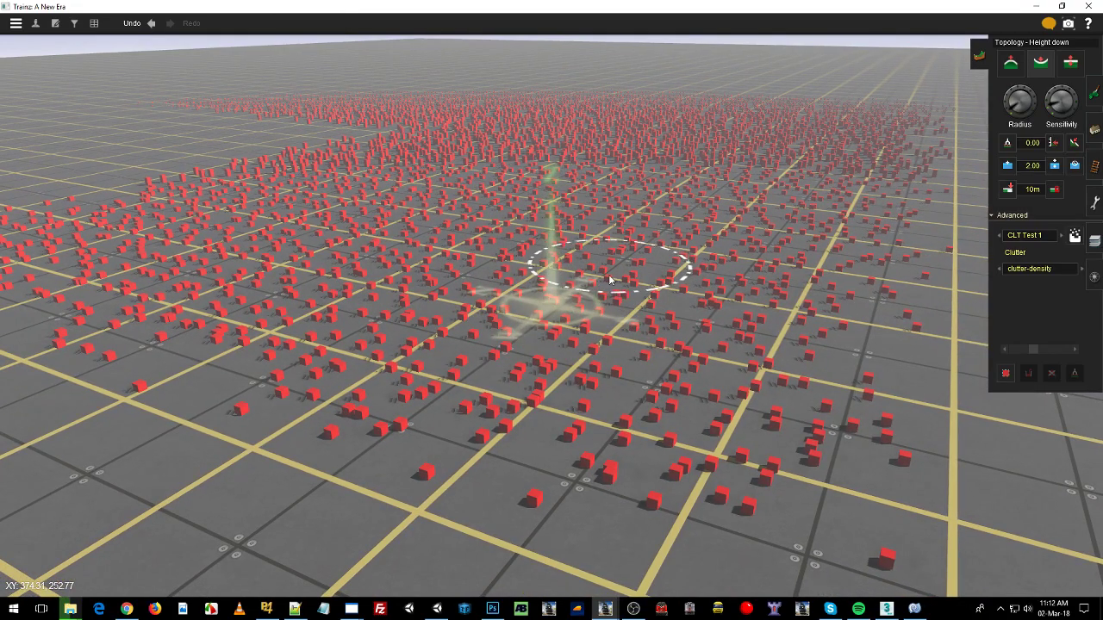
{"action": "scroll", "coordinate": [608, 274], "scroll_direction": "up", "scroll_amount": 2}
{"action": "right_click_drag", "start_coordinate": [602, 277], "coordinate": [525, 270]}
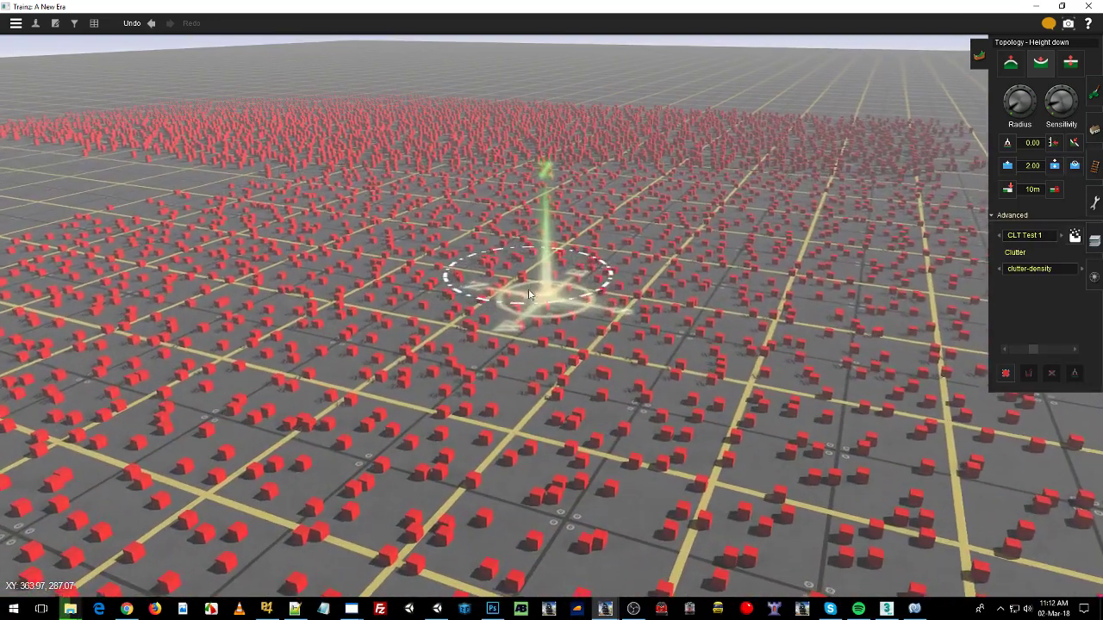